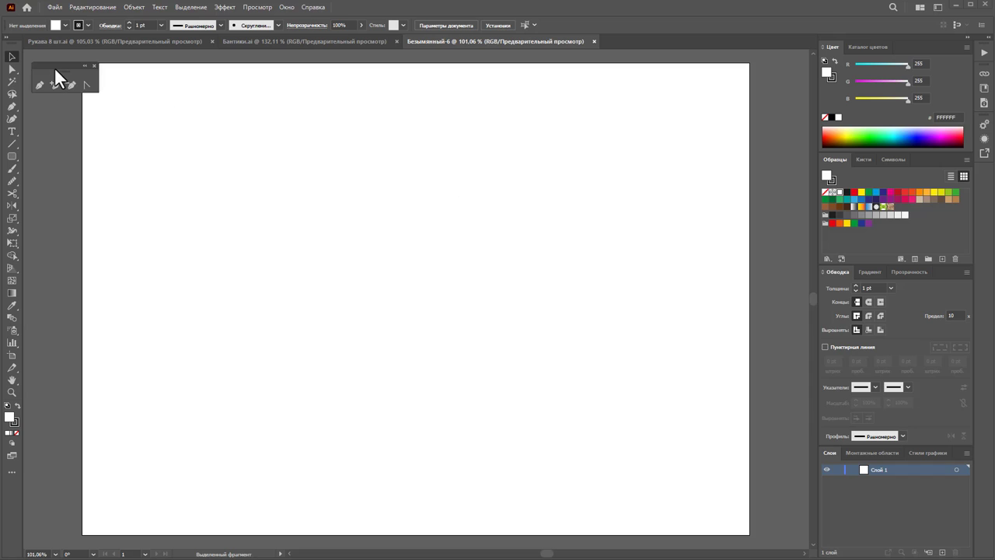
Draw a thin rectangle of about 37 × 8 mm near the page's top-left as the waistband
{"action": "left_click_drag", "start_coordinate": [54, 67], "coordinate": [51, 60]}
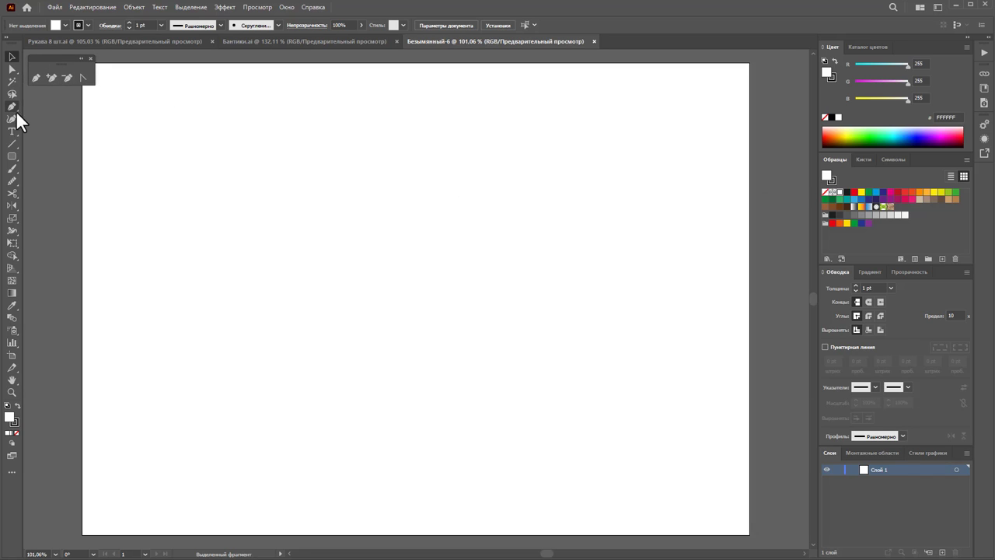
{"action": "left_click_drag", "start_coordinate": [12, 156], "coordinate": [31, 155]}
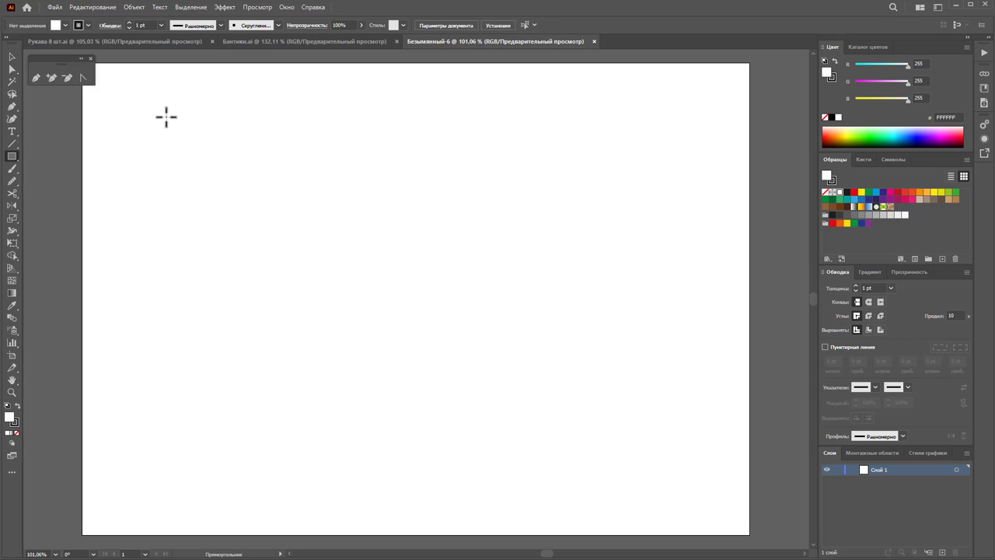
{"action": "left_click_drag", "start_coordinate": [163, 116], "coordinate": [247, 134]}
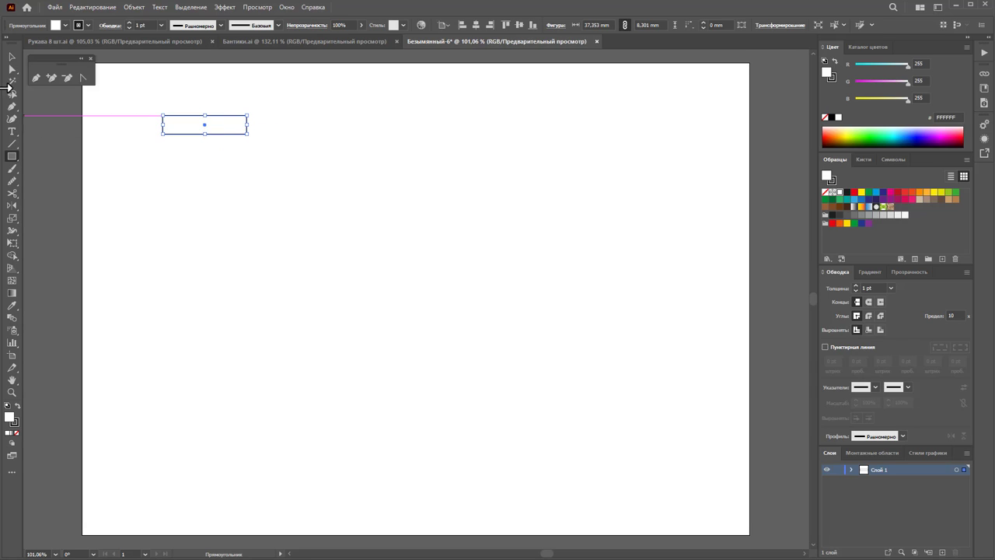
{"action": "left_click", "coordinate": [36, 78]}
{"action": "left_click", "coordinate": [11, 56]}
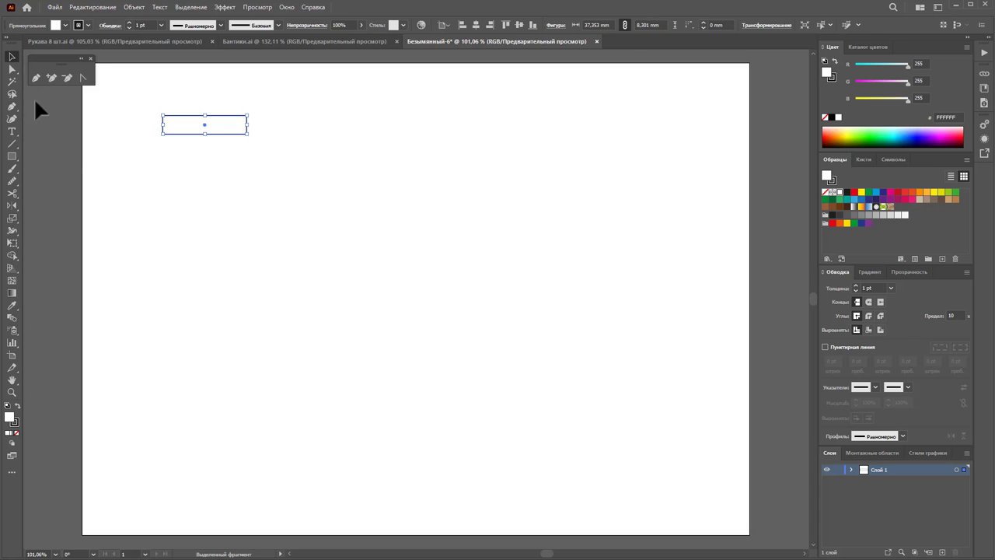
{"action": "left_click", "coordinate": [53, 128]}
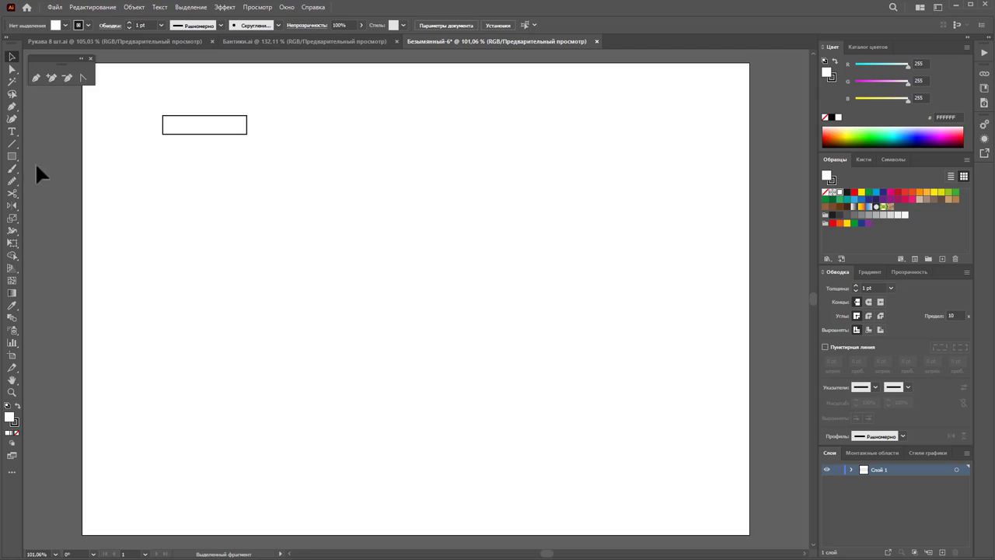
Start the skirt outline at the waistband's bottom-left corner, down the left side into the first hem waves
{"action": "left_click", "coordinate": [35, 78]}
{"action": "left_click", "coordinate": [162, 134]}
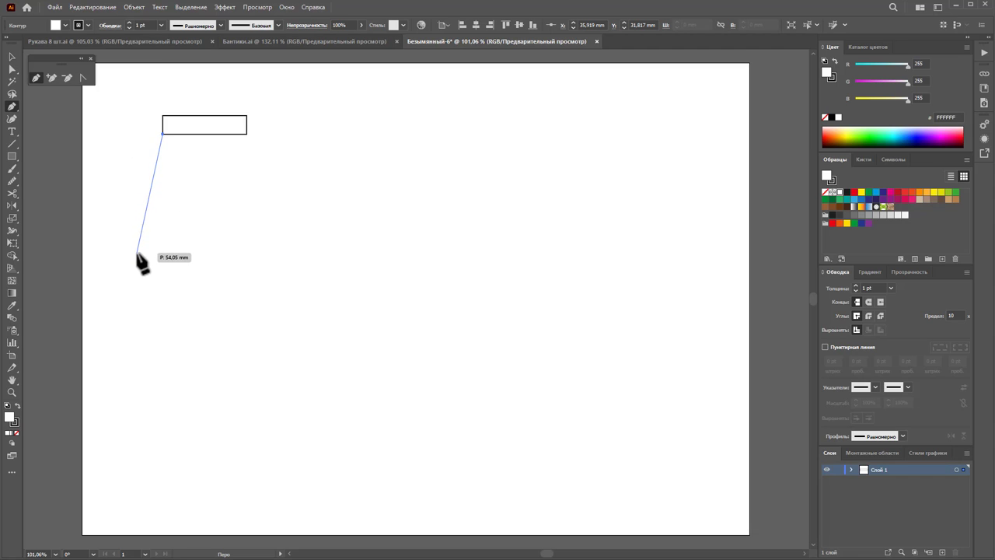
{"action": "left_click", "coordinate": [137, 252]}
{"action": "left_click", "coordinate": [178, 262]}
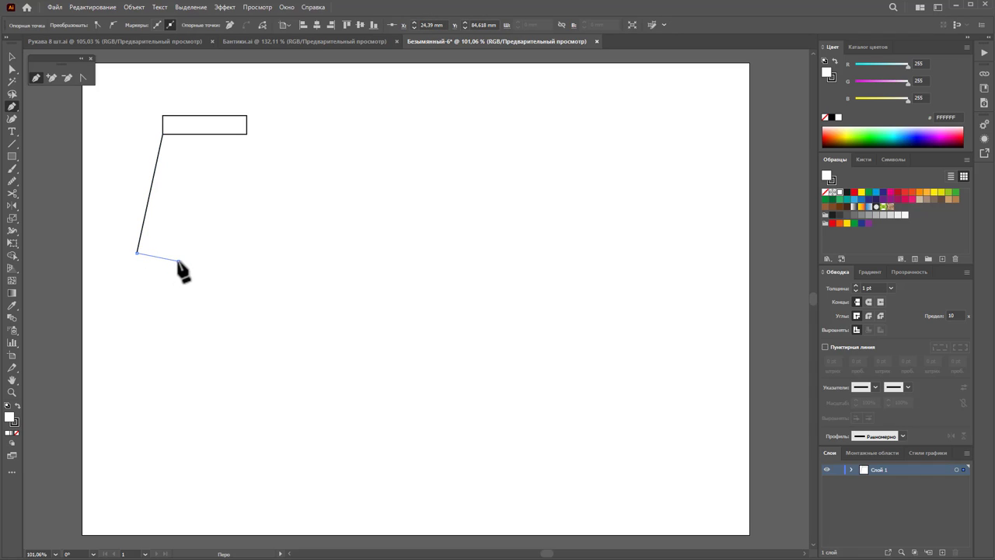
{"action": "left_click_drag", "start_coordinate": [178, 261], "coordinate": [175, 272]}
{"action": "left_click", "coordinate": [155, 276]}
{"action": "mouse_move", "coordinate": [156, 276]}
{"action": "left_mouse_down"}
{"action": "mouse_move", "coordinate": [200, 294]}
{"action": "mouse_move", "coordinate": [177, 304]}
{"action": "left_mouse_up"}
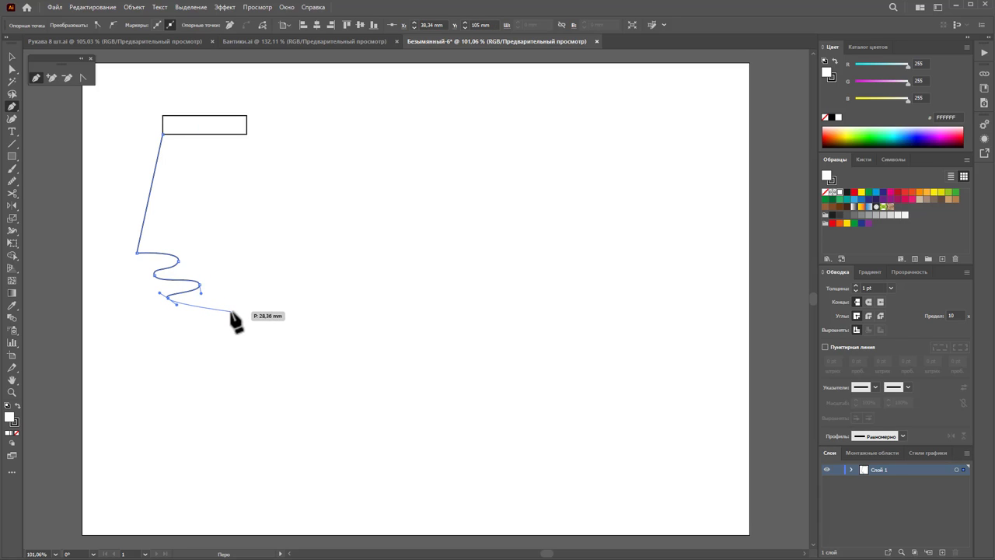
Continue the wavy hem to a pointed tip, run the right side up, close the path and straighten the top
{"action": "left_click_drag", "start_coordinate": [226, 306], "coordinate": [229, 313]}
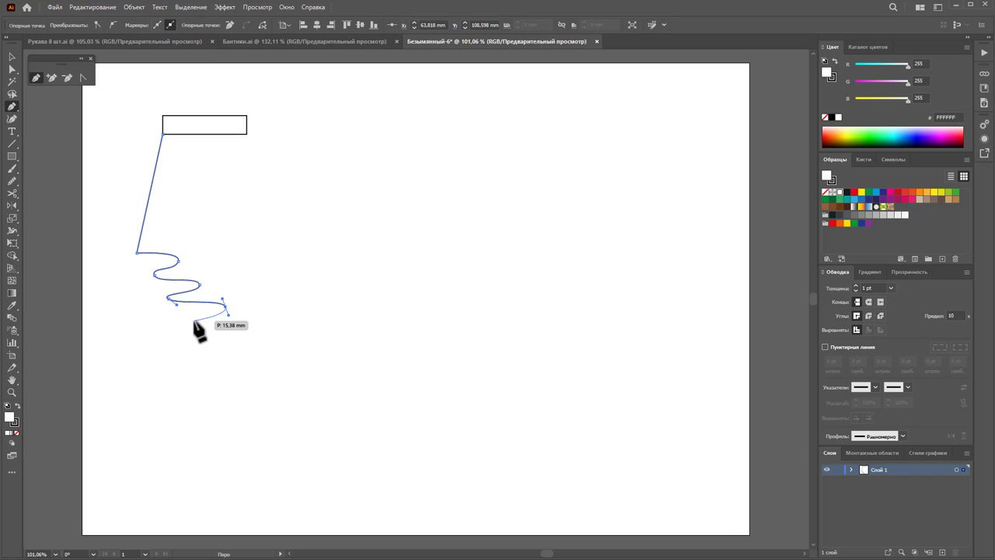
{"action": "left_click_drag", "start_coordinate": [194, 320], "coordinate": [202, 330]}
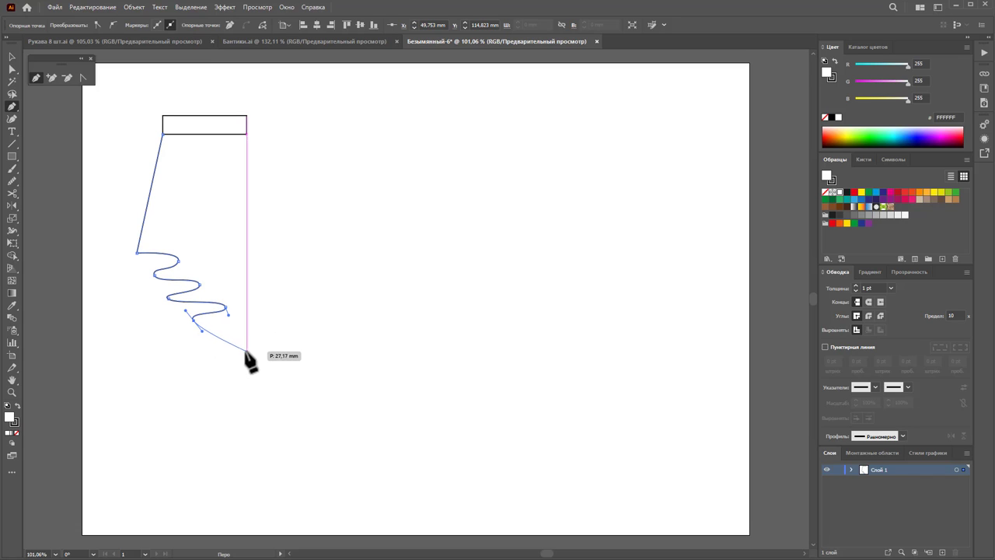
{"action": "left_click_drag", "start_coordinate": [246, 353], "coordinate": [252, 366]}
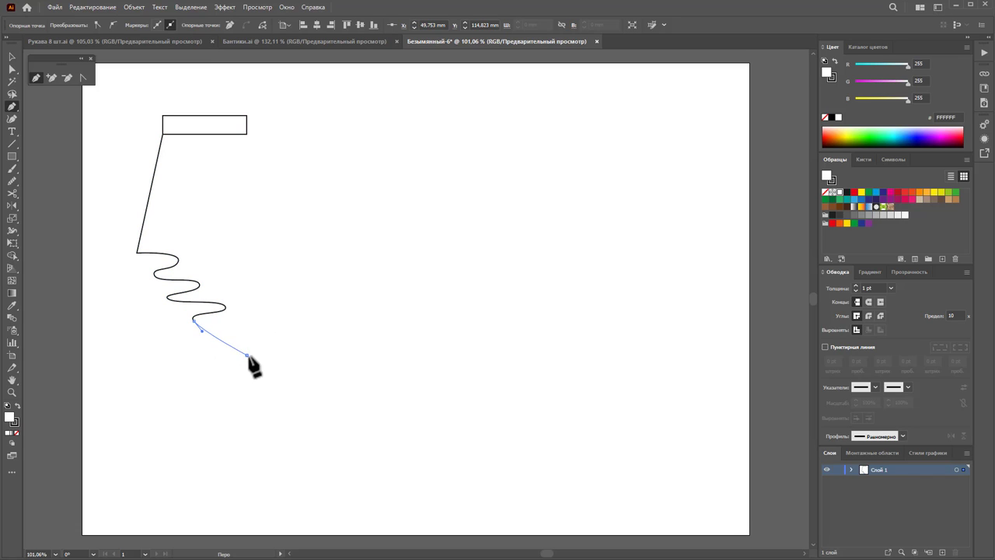
{"action": "left_click", "coordinate": [247, 133]}
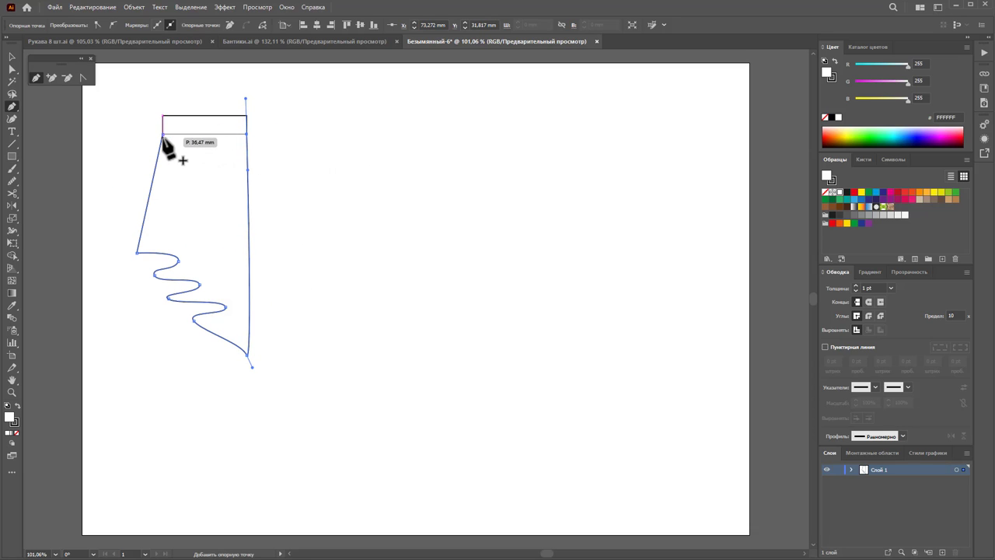
{"action": "left_click_drag", "start_coordinate": [163, 134], "coordinate": [182, 159]}
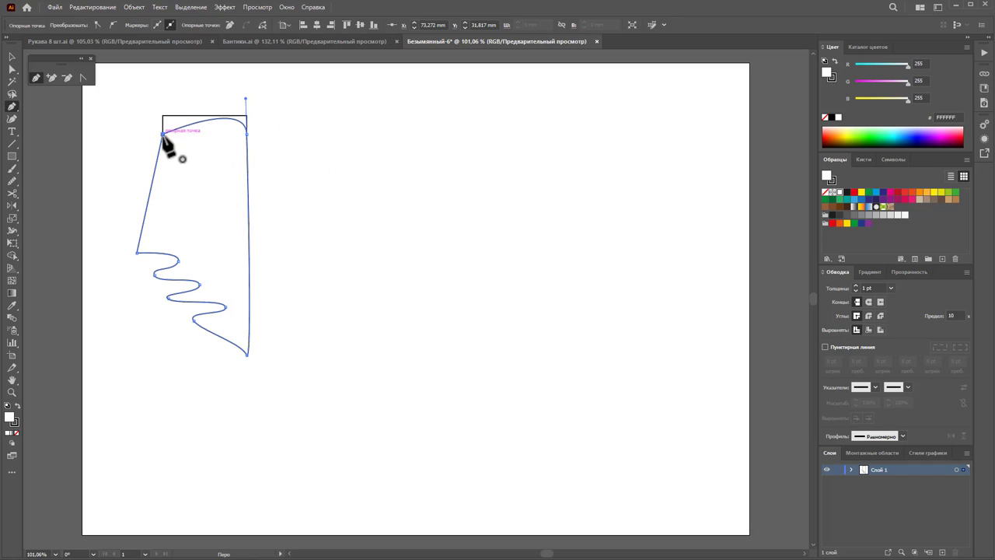
{"action": "left_click", "coordinate": [81, 77]}
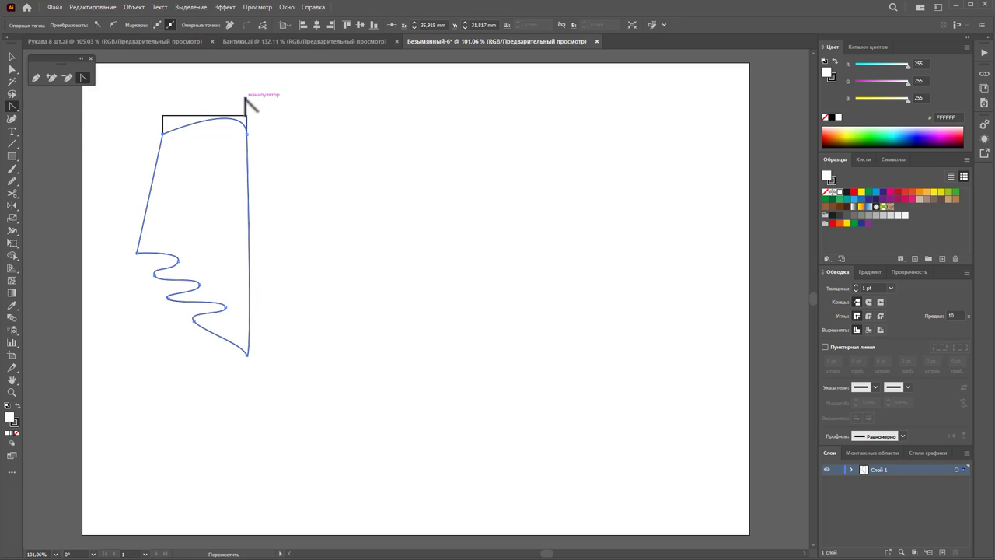
{"action": "left_click_drag", "start_coordinate": [246, 98], "coordinate": [247, 134]}
Nudge the lower hem anchors and pointed bottom tip downward so the right side flares outward
{"action": "left_click", "coordinate": [12, 68]}
{"action": "left_click", "coordinate": [300, 422]}
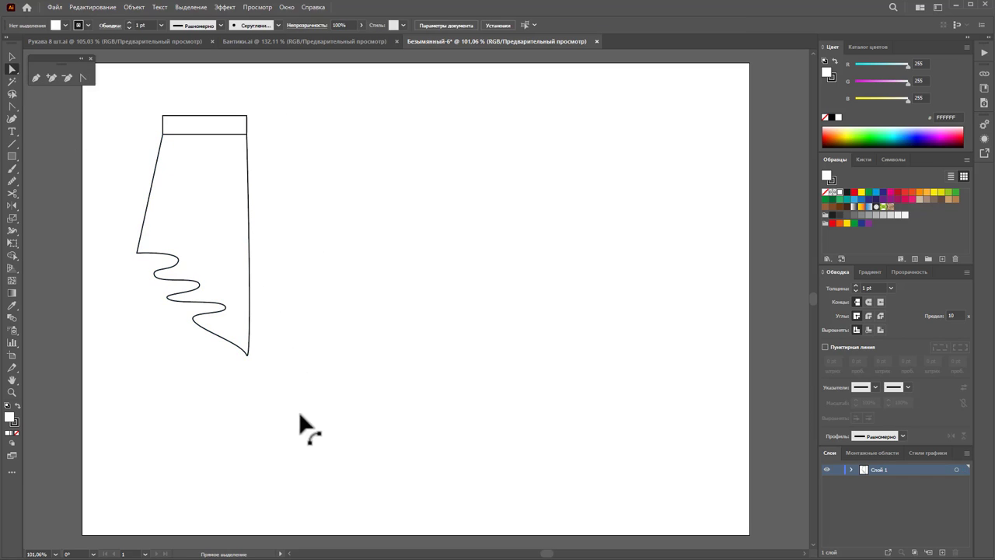
{"action": "left_click_drag", "start_coordinate": [294, 409], "coordinate": [206, 305]}
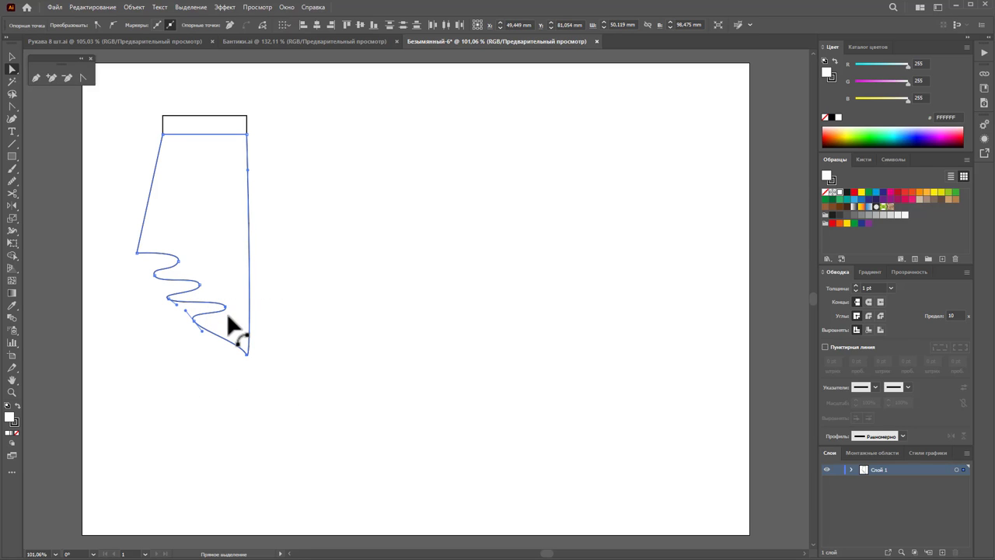
{"action": "mouse_move", "coordinate": [278, 397]}
{"action": "left_mouse_down"}
{"action": "mouse_move", "coordinate": [189, 342]}
{"action": "mouse_move", "coordinate": [178, 315]}
{"action": "left_mouse_up"}
{"action": "left_click_drag", "start_coordinate": [266, 378], "coordinate": [212, 304]}
{"action": "key", "text": "Down"}
{"action": "key", "text": "Down"}
{"action": "key", "text": "Down"}
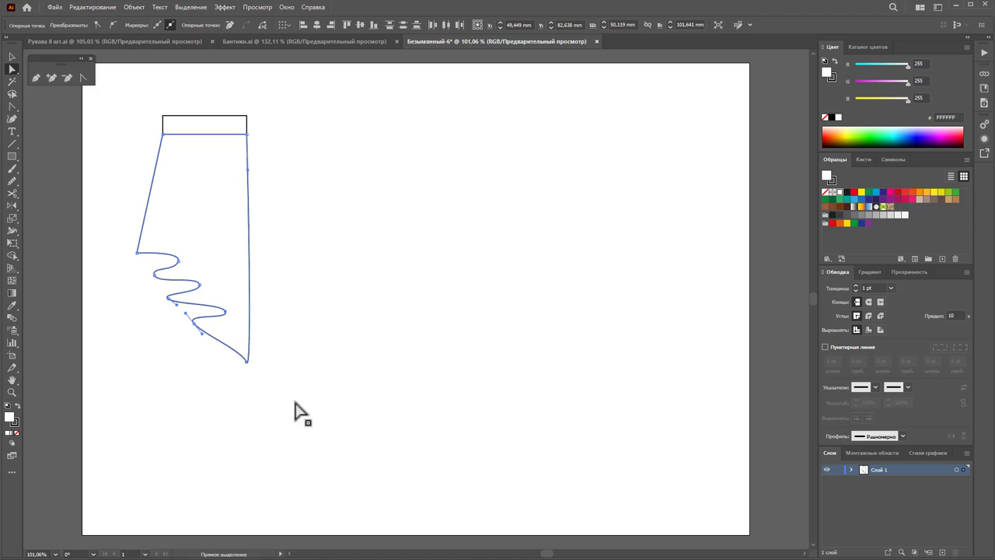
{"action": "left_click_drag", "start_coordinate": [290, 403], "coordinate": [142, 296]}
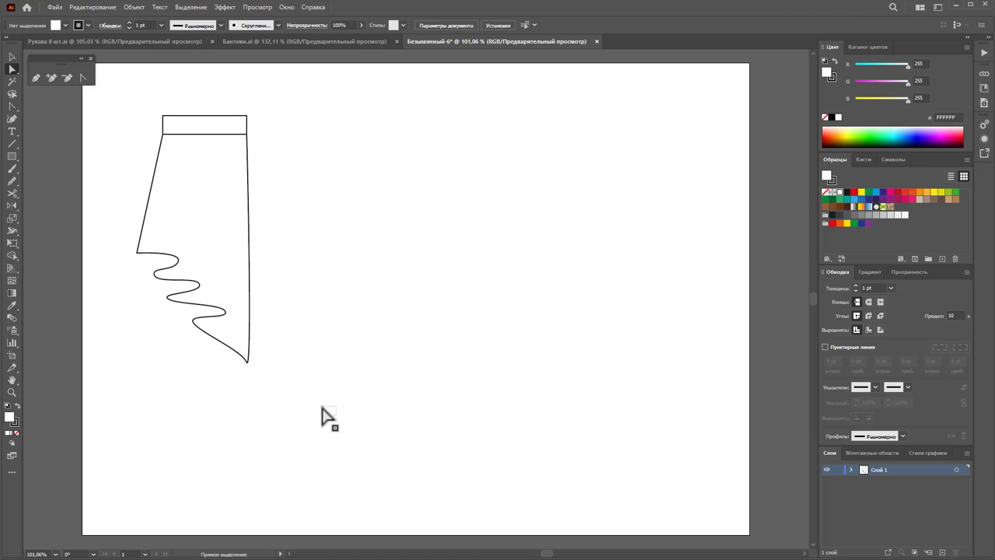
{"action": "left_click_drag", "start_coordinate": [336, 416], "coordinate": [142, 294]}
{"action": "key", "text": "Down"}
{"action": "key", "text": "Down"}
{"action": "key", "text": "Down"}
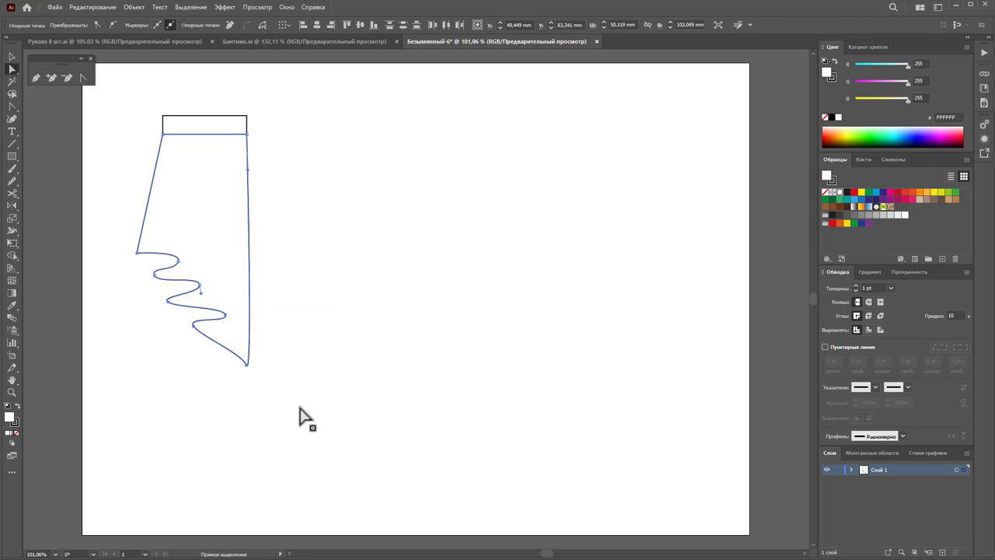
{"action": "left_click_drag", "start_coordinate": [300, 409], "coordinate": [189, 280]}
{"action": "mouse_move", "coordinate": [269, 402]}
{"action": "left_mouse_down"}
{"action": "mouse_move", "coordinate": [227, 350]}
{"action": "mouse_move", "coordinate": [258, 382]}
{"action": "left_mouse_up"}
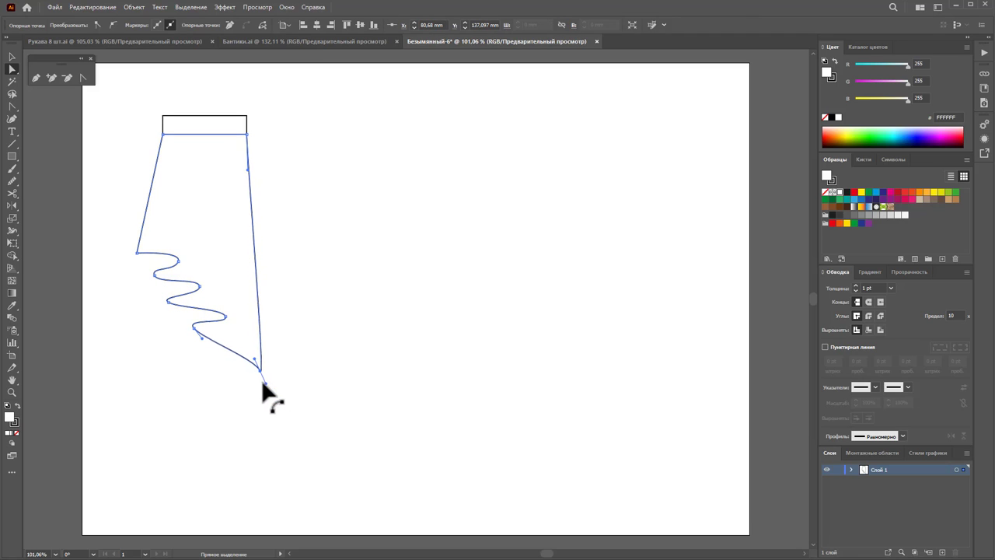
{"action": "left_click", "coordinate": [313, 391]}
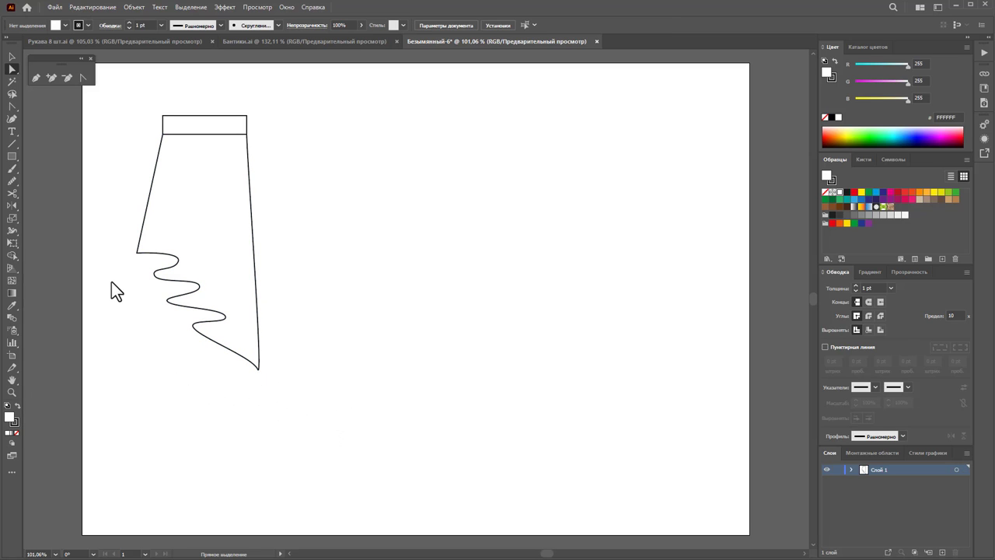
Draw a straight fold line from the first hem wave up to just below the waistband
{"action": "left_click", "coordinate": [12, 144]}
{"action": "left_click", "coordinate": [177, 259]}
{"action": "left_click", "coordinate": [597, 319]}
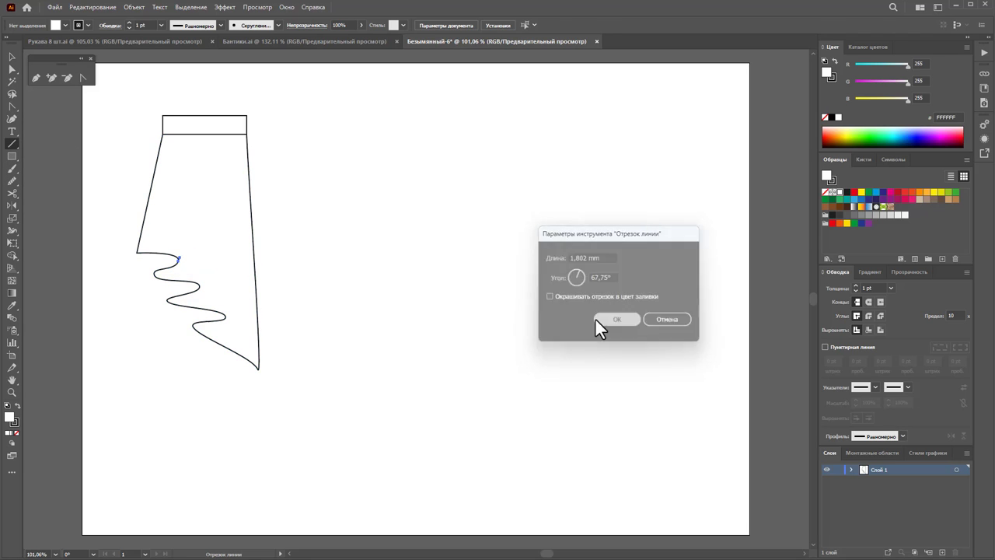
{"action": "left_click", "coordinate": [37, 78]}
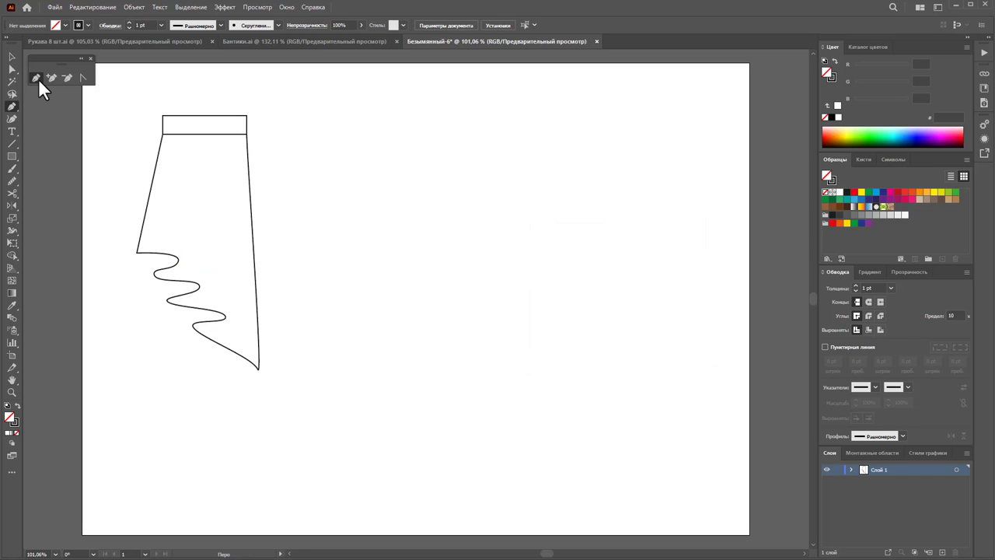
{"action": "left_click", "coordinate": [180, 260]}
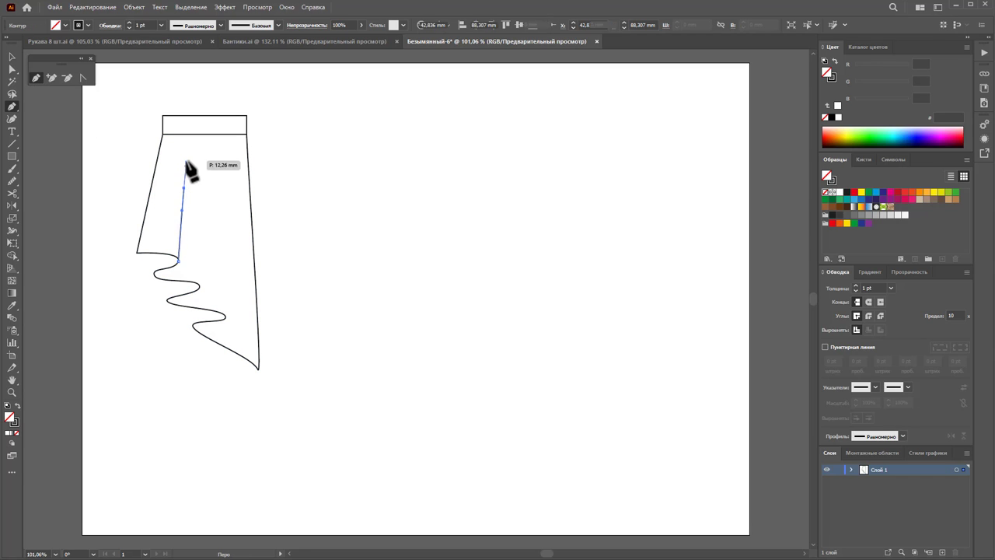
{"action": "left_click", "coordinate": [186, 165]}
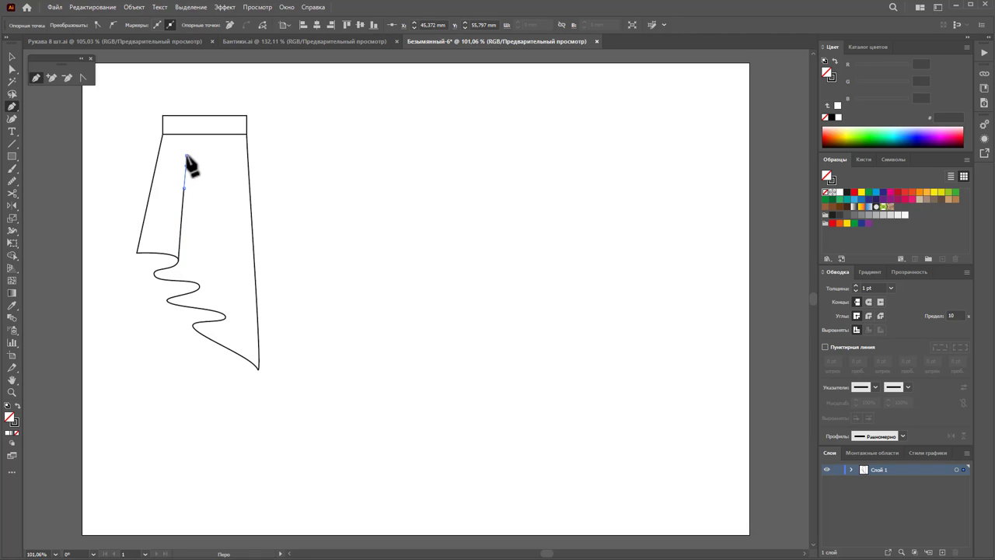
{"action": "left_click", "coordinate": [186, 155]}
{"action": "left_click", "coordinate": [315, 211], "text": "ctrl"}
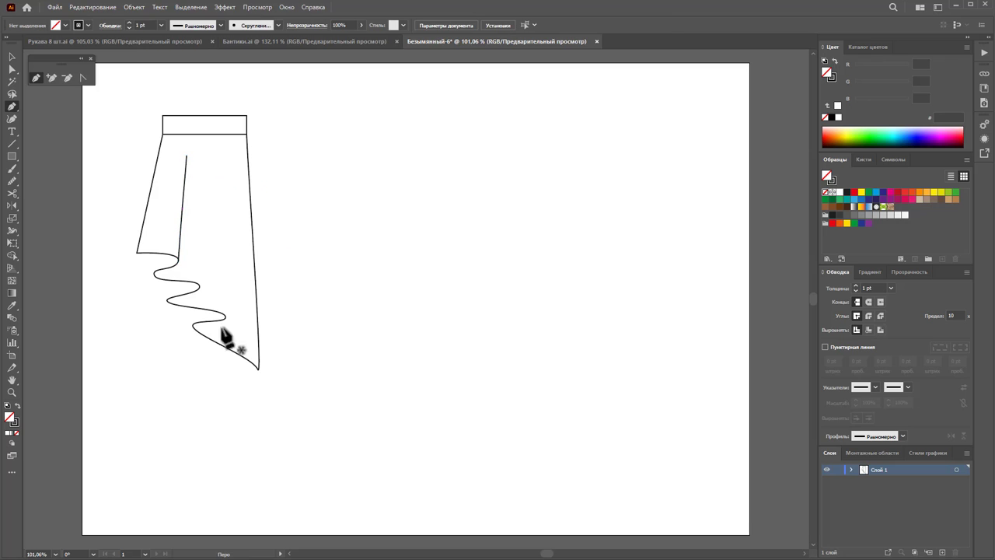
Zoom in on the skirt and recentre the view
{"action": "left_click", "coordinate": [12, 392]}
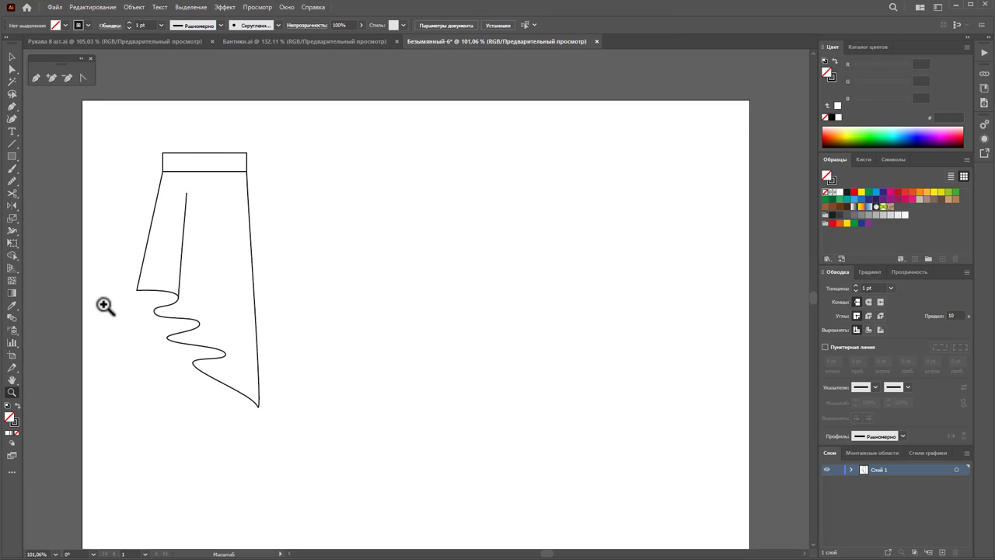
{"action": "left_click_drag", "start_coordinate": [166, 278], "coordinate": [240, 333]}
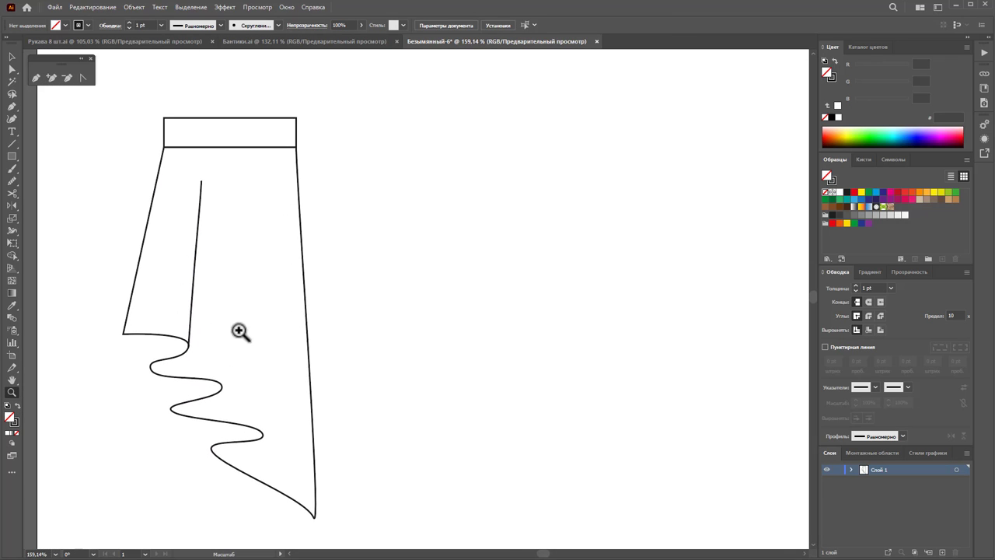
{"action": "left_click_drag", "start_coordinate": [540, 555], "coordinate": [538, 554]}
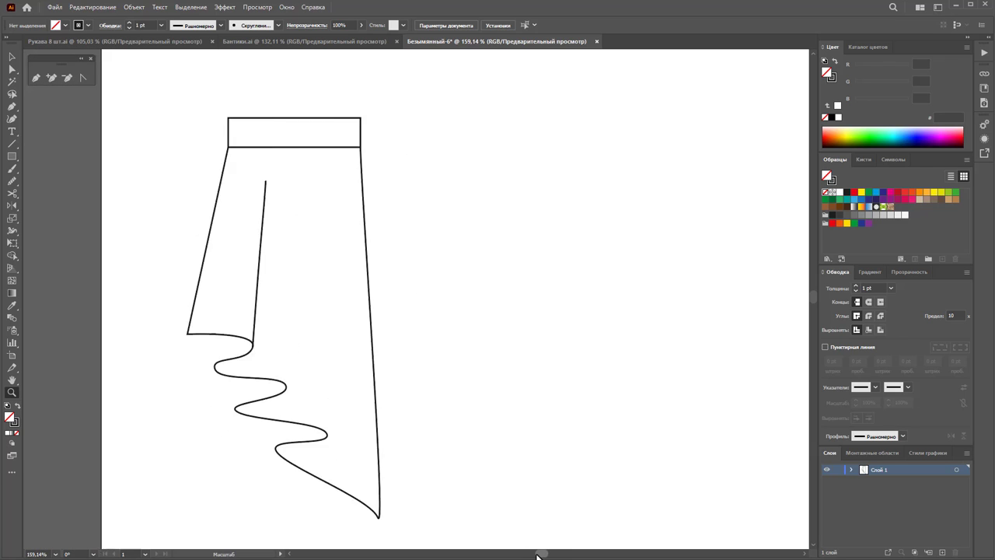
{"action": "left_click", "coordinate": [15, 58]}
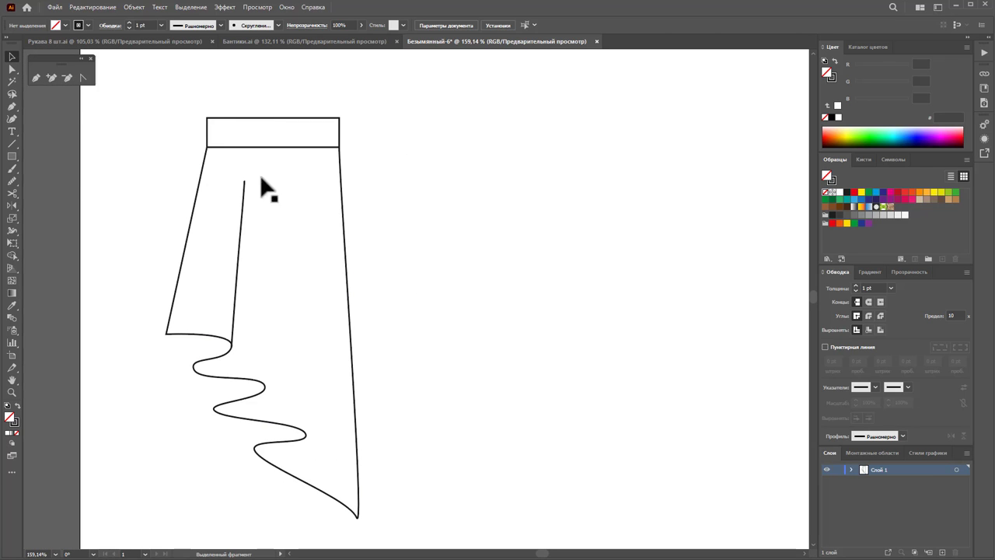
Draw a second fold line rising from the next hem curve and reshape its top end
{"action": "left_click_drag", "start_coordinate": [360, 201], "coordinate": [325, 263]}
{"action": "left_click", "coordinate": [412, 274]}
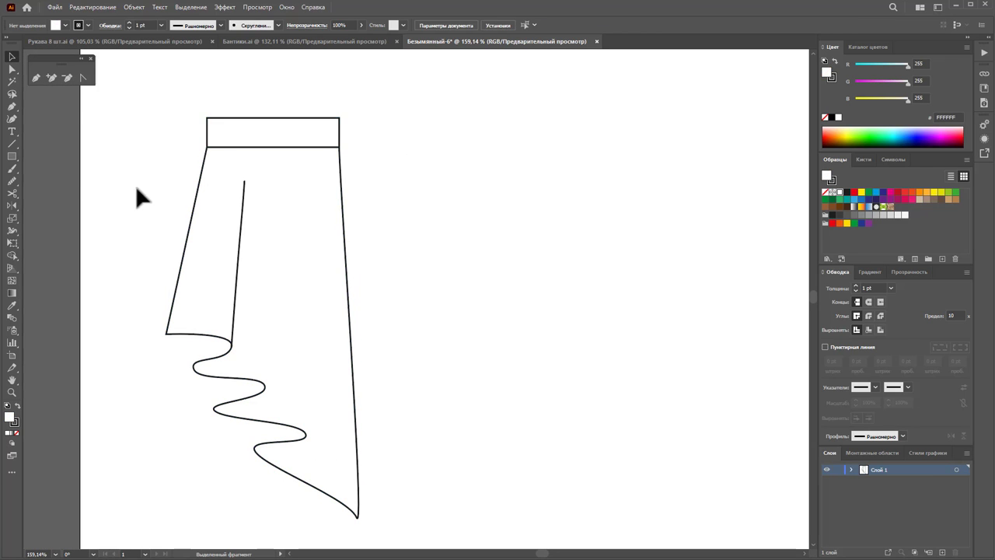
{"action": "left_click", "coordinate": [265, 386]}
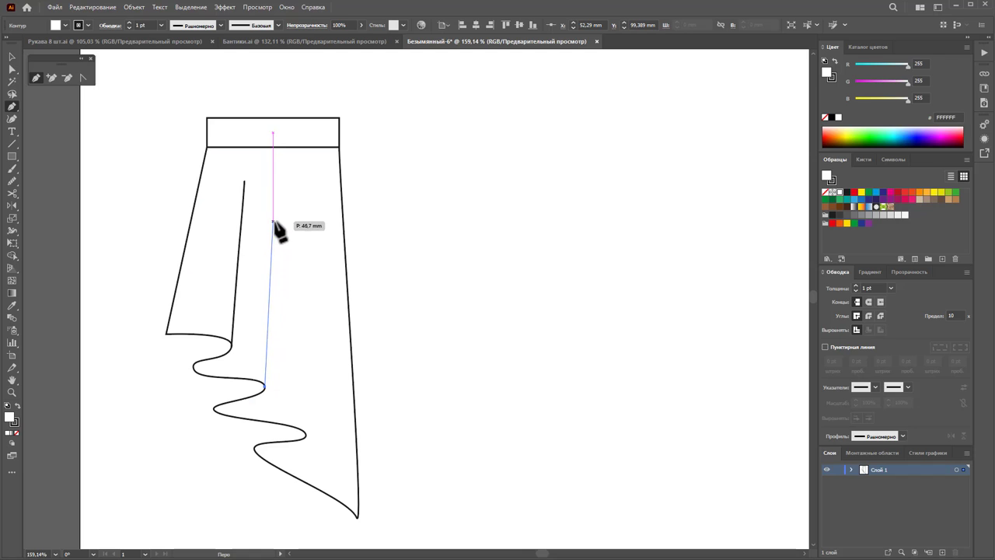
{"action": "left_click_drag", "start_coordinate": [276, 218], "coordinate": [270, 169]}
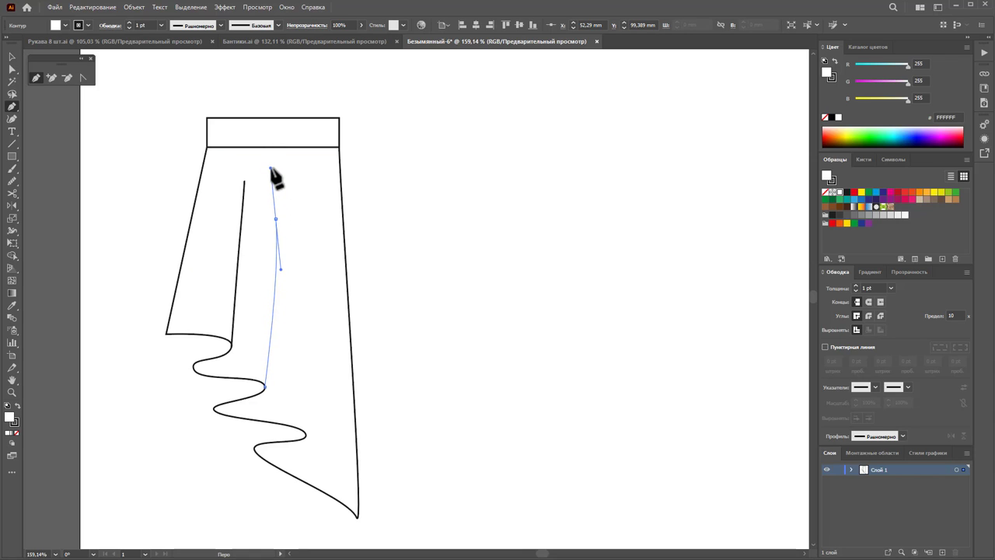
{"action": "left_click", "coordinate": [291, 202], "text": "ctrl"}
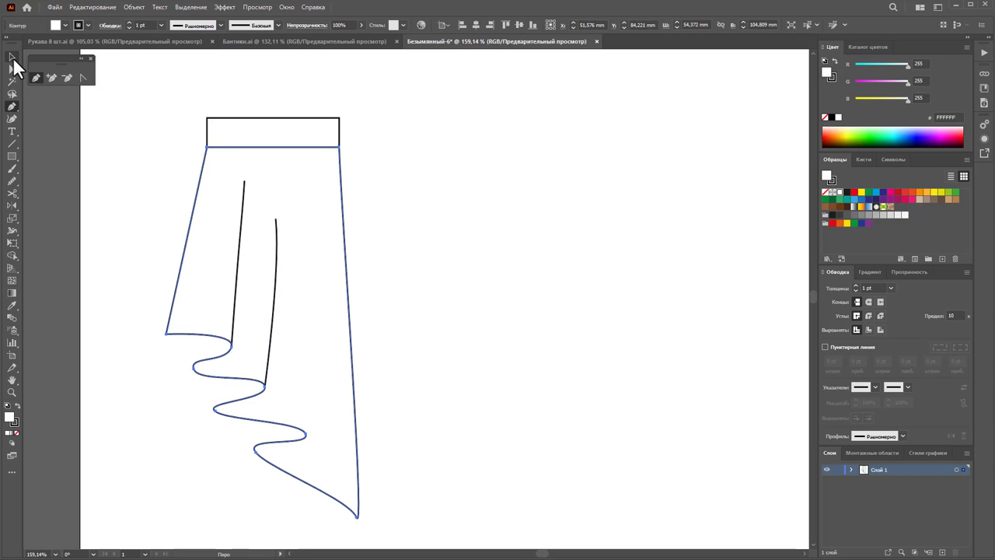
{"action": "left_click", "coordinate": [13, 60]}
{"action": "left_click", "coordinate": [276, 276]}
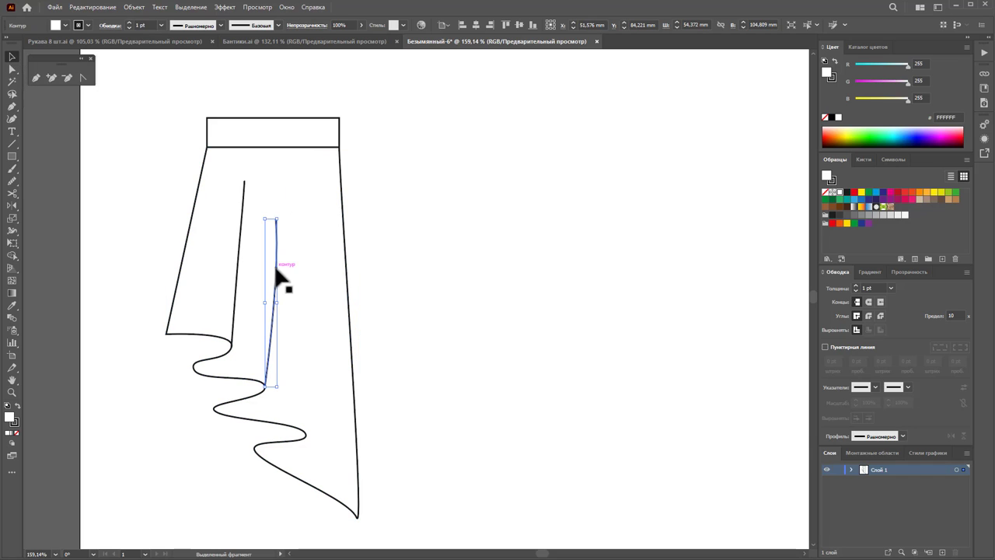
{"action": "left_click", "coordinate": [11, 69]}
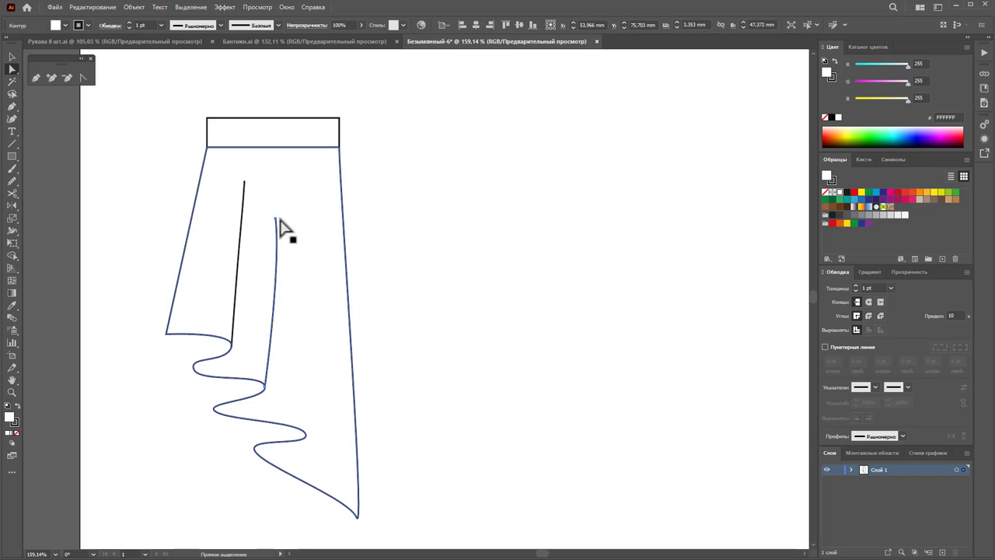
{"action": "left_click_drag", "start_coordinate": [276, 218], "coordinate": [270, 215]}
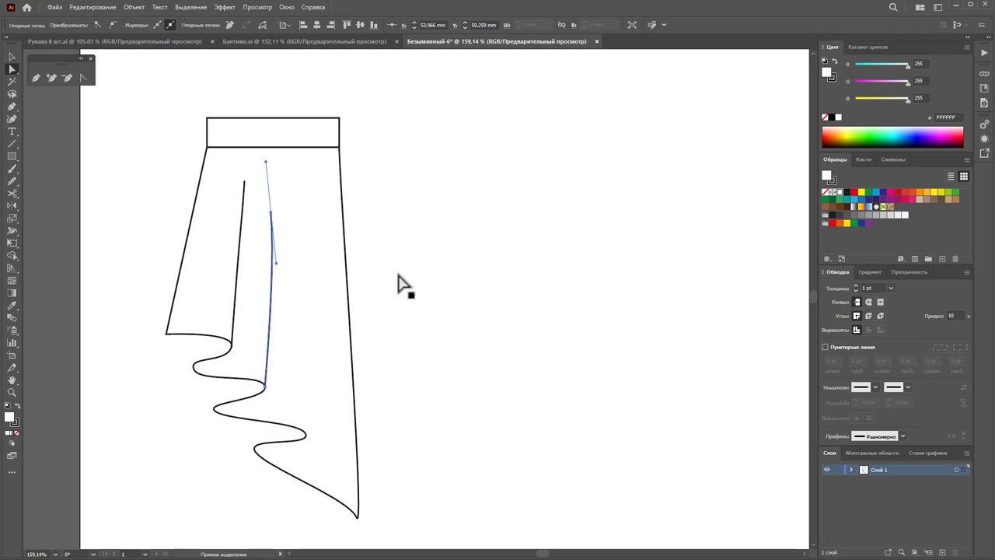
{"action": "left_click", "coordinate": [402, 284]}
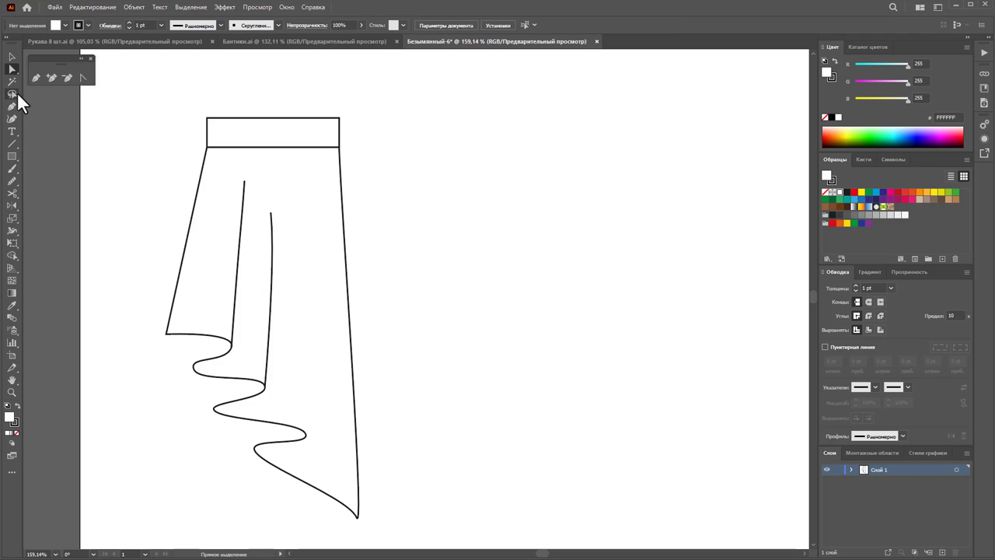
Draw a third straight fold line rising from the next hem curve into the skirt
{"action": "left_click", "coordinate": [306, 433]}
{"action": "left_click", "coordinate": [310, 336]}
{"action": "left_click", "coordinate": [310, 284]}
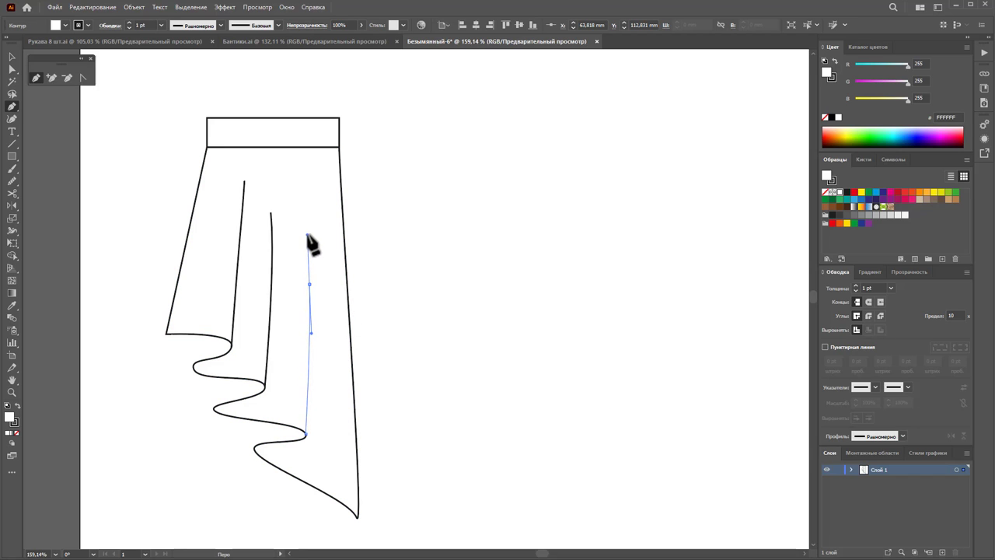
{"action": "left_click", "coordinate": [309, 231]}
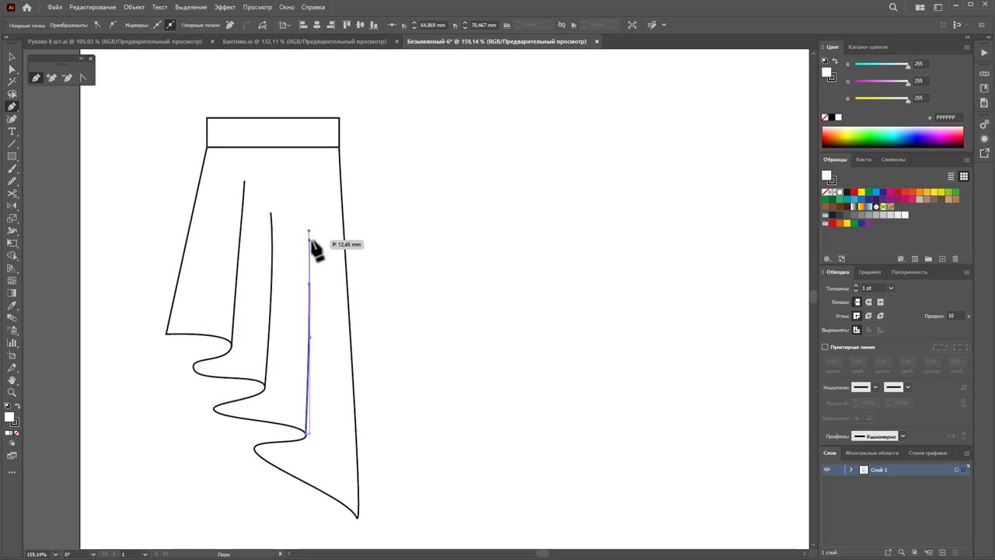
{"action": "left_click", "coordinate": [405, 261], "text": "ctrl"}
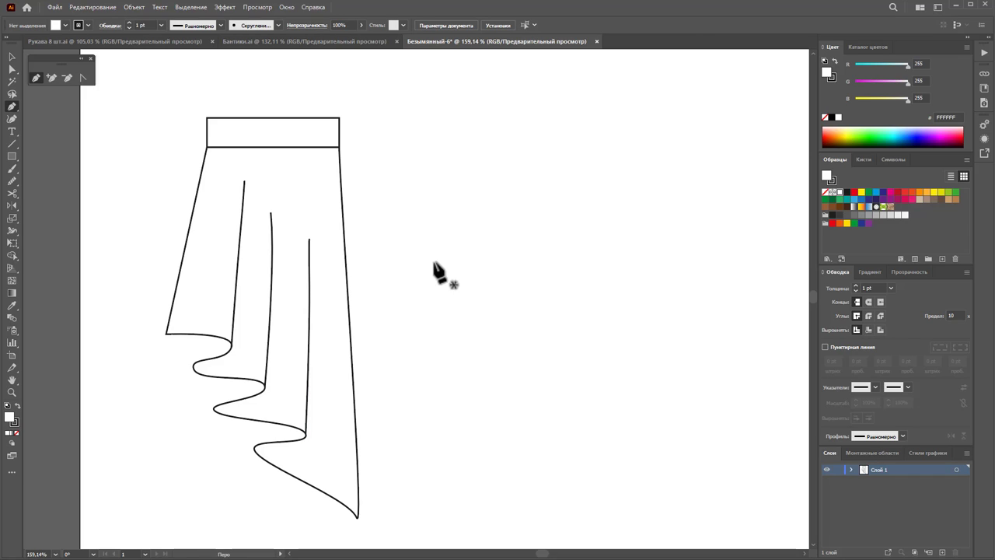
Give the three fold lines a 0.5 pt stroke with a tapered width profile
{"action": "left_click", "coordinate": [12, 57]}
{"action": "left_click_drag", "start_coordinate": [482, 292], "coordinate": [235, 245]}
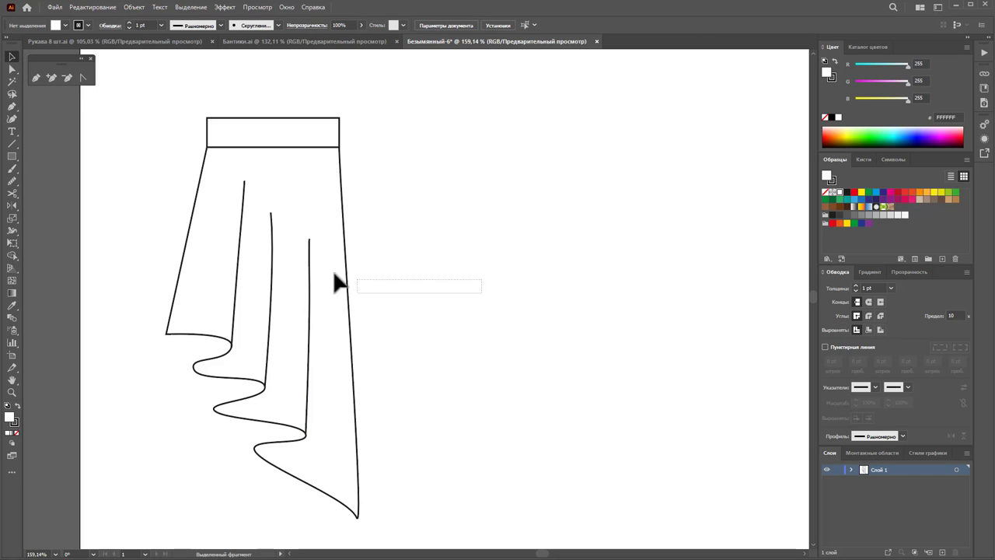
{"action": "left_click", "coordinate": [350, 282], "text": "shift"}
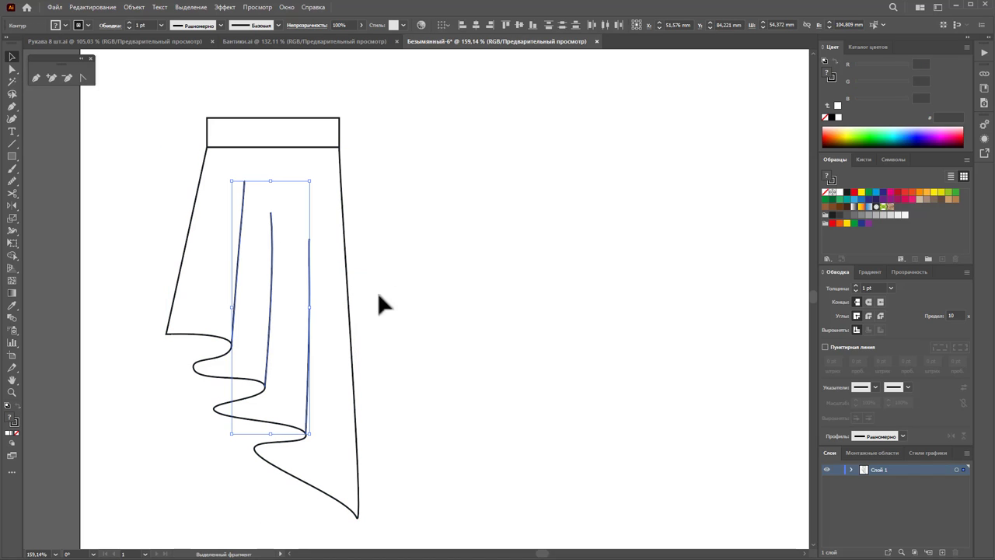
{"action": "left_click", "coordinate": [898, 288]}
{"action": "left_click", "coordinate": [903, 315]}
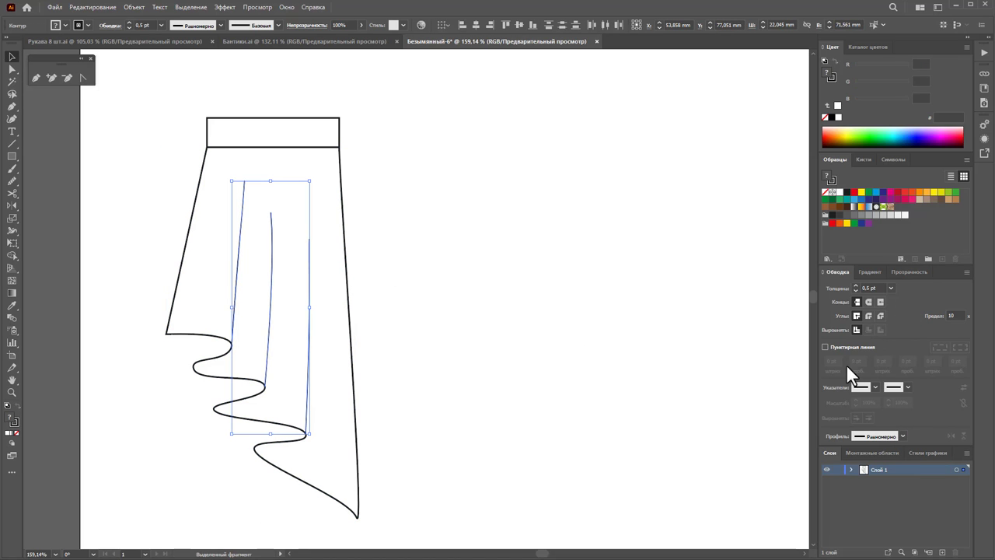
{"action": "left_click", "coordinate": [903, 435]}
{"action": "left_click", "coordinate": [886, 535]}
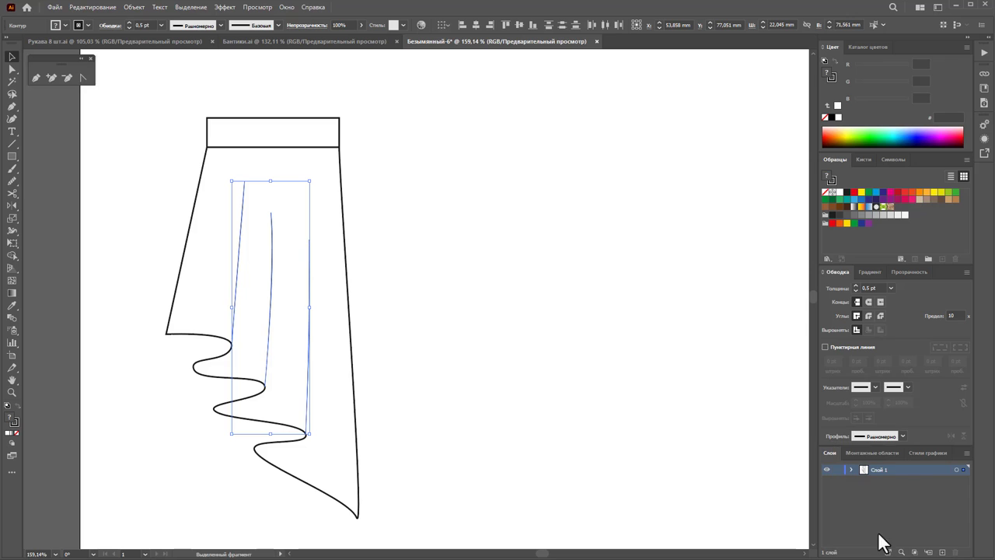
{"action": "left_click", "coordinate": [691, 462]}
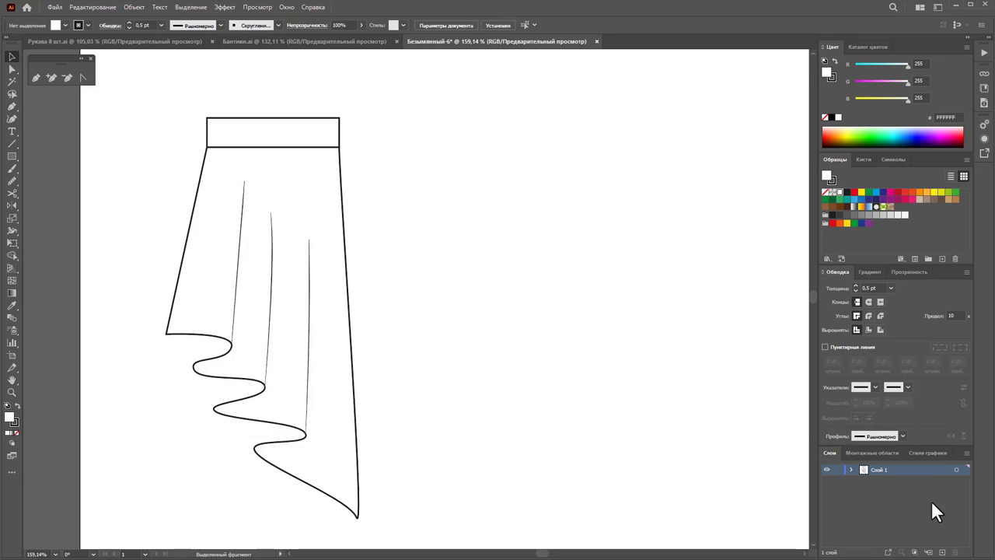
Change the fold lines to a 0.75 pt stroke with a triangular taper profile
{"action": "left_click_drag", "start_coordinate": [345, 311], "coordinate": [267, 288]}
{"action": "key", "text": "ctrl+z"}
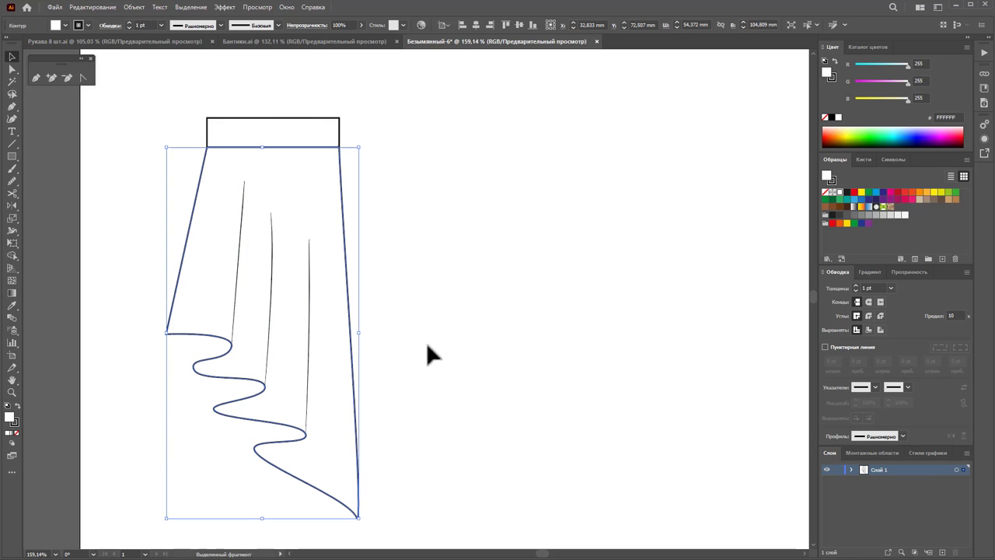
{"action": "left_click_drag", "start_coordinate": [427, 345], "coordinate": [235, 249]}
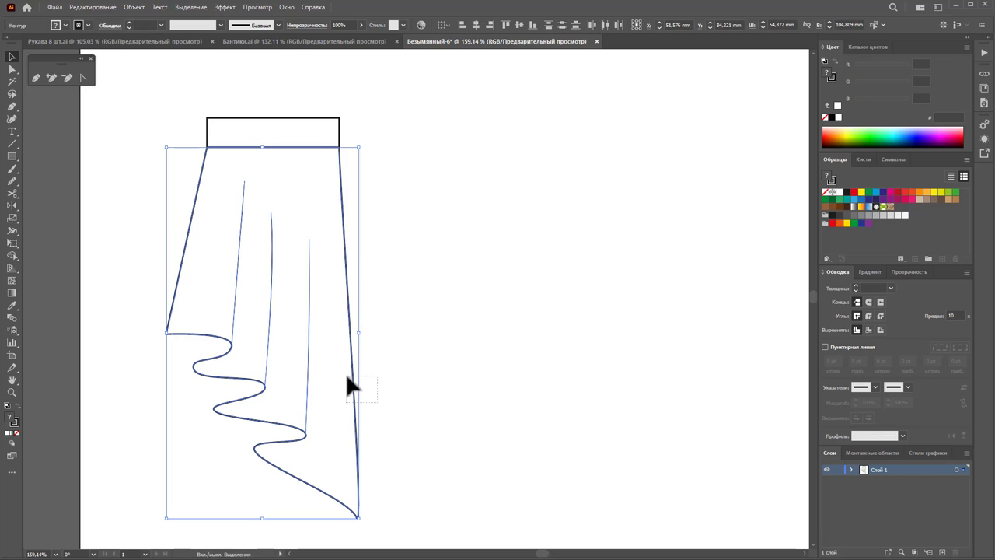
{"action": "left_click_drag", "start_coordinate": [377, 402], "coordinate": [347, 376]}
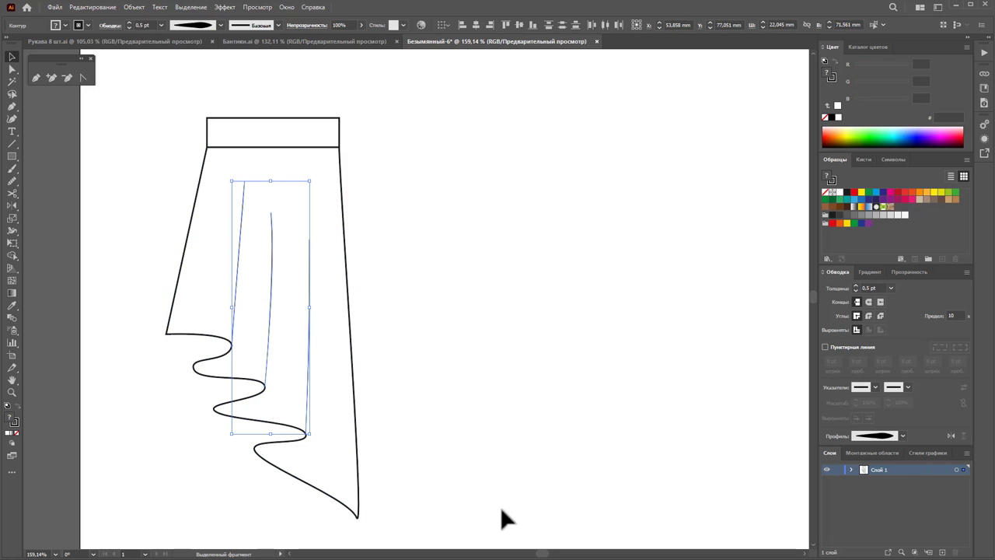
{"action": "left_click", "coordinate": [891, 288]}
{"action": "left_click", "coordinate": [898, 317]}
{"action": "left_click", "coordinate": [902, 435]}
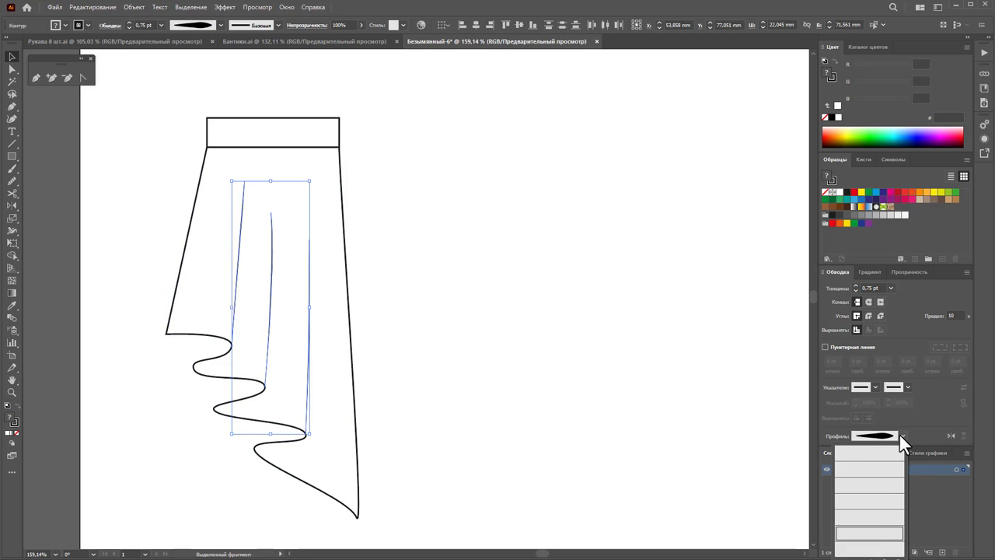
{"action": "left_click", "coordinate": [879, 515]}
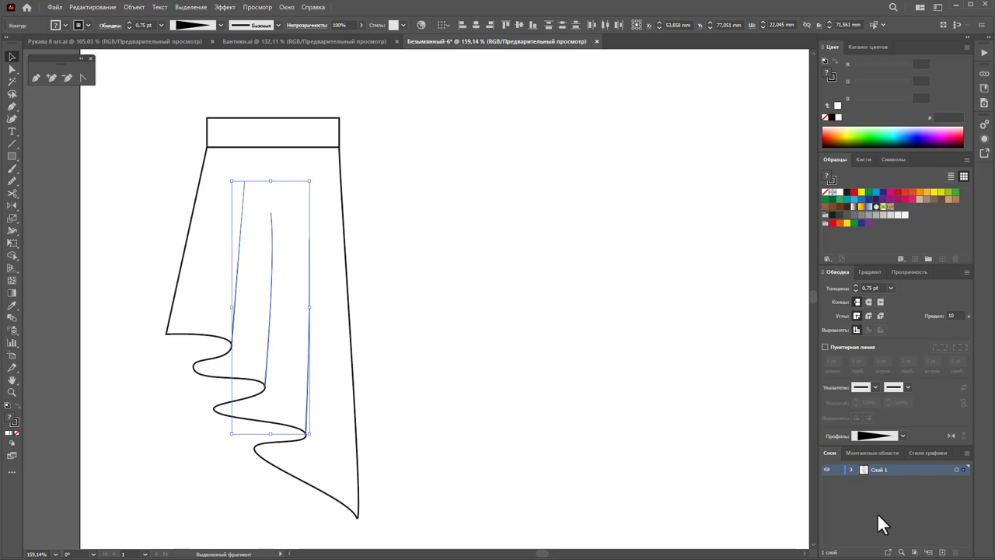
{"action": "left_click", "coordinate": [589, 466]}
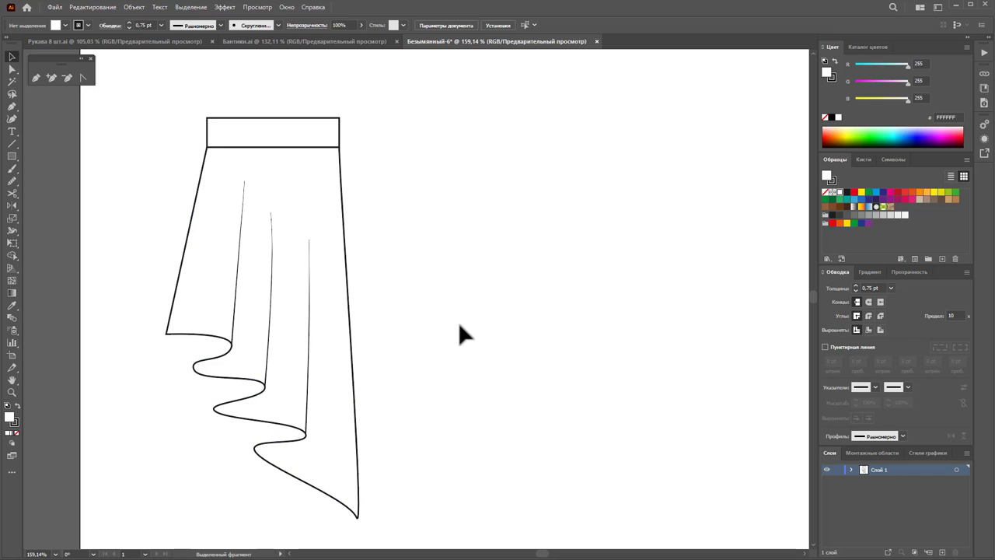
{"action": "scroll", "coordinate": [321, 331], "scroll_direction": "down", "scroll_amount": 1}
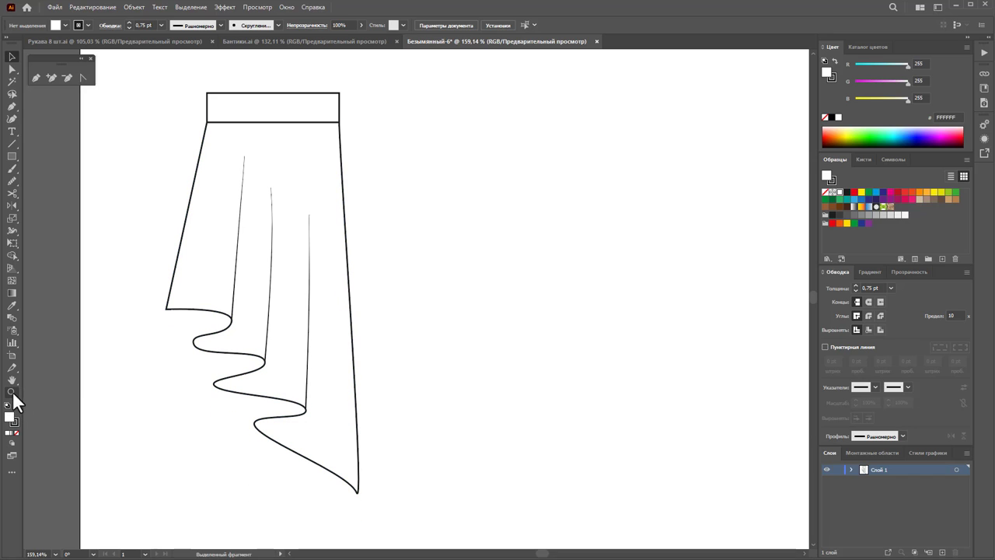
Draw a curled closed shape under the first hem fold and fill it light gray
{"action": "left_click", "coordinate": [36, 77]}
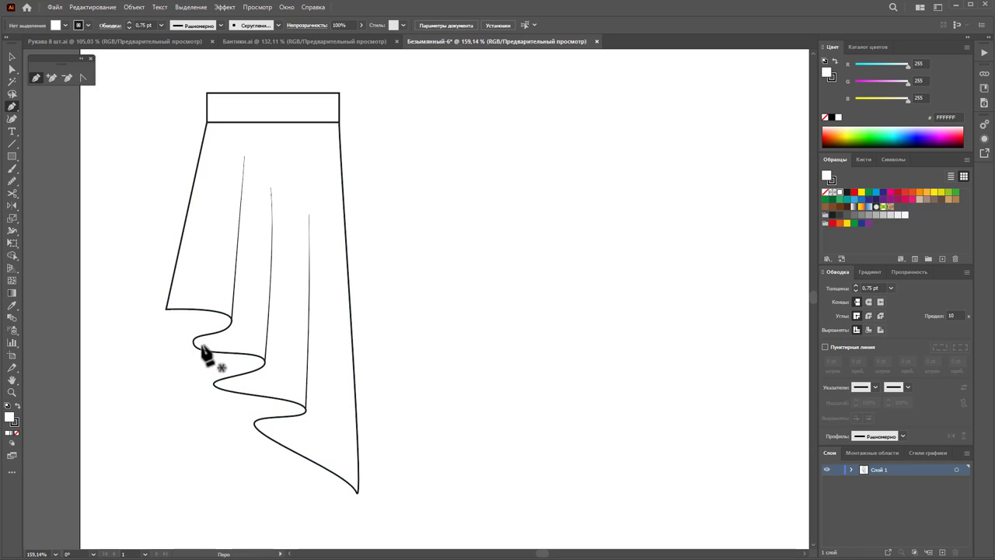
{"action": "left_click", "coordinate": [194, 337]}
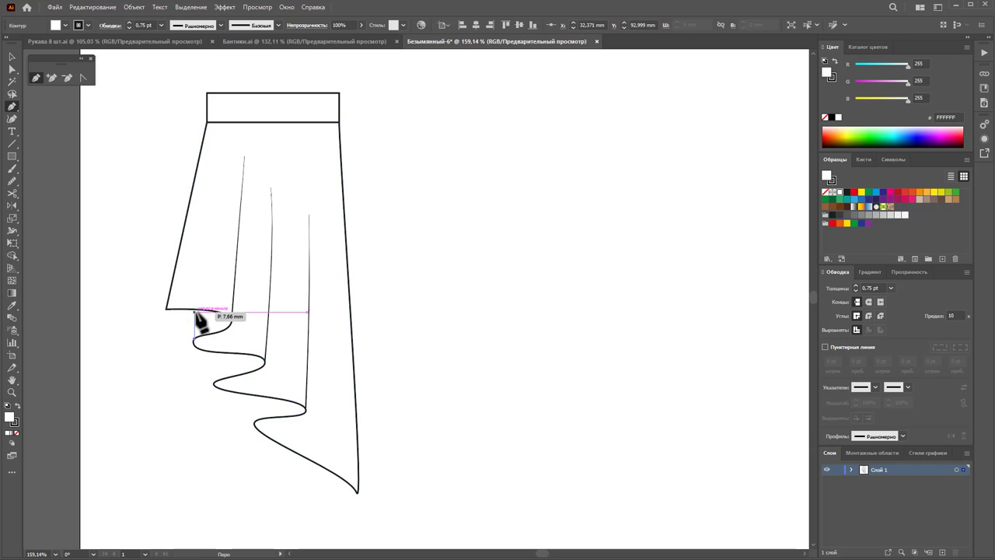
{"action": "left_click", "coordinate": [199, 310]}
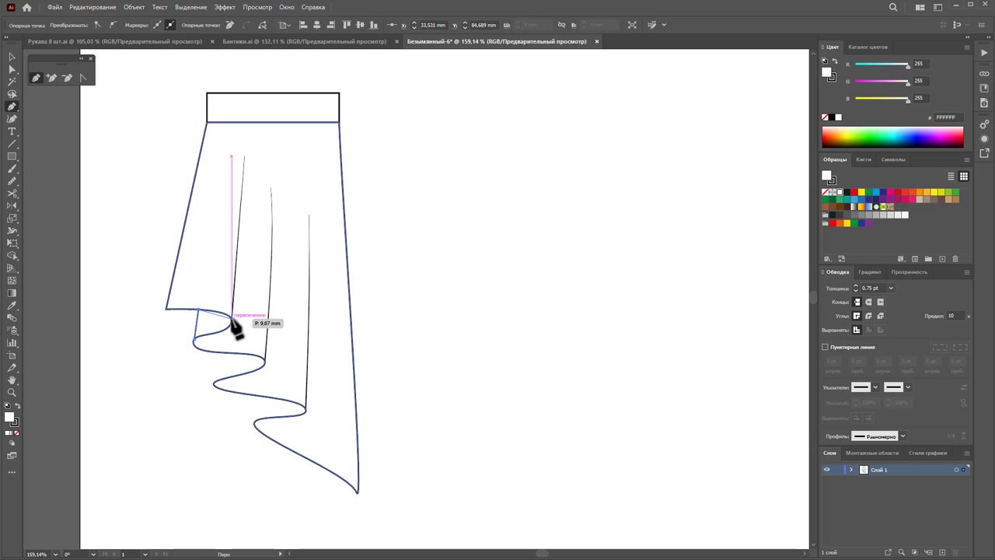
{"action": "mouse_move", "coordinate": [231, 317]}
{"action": "left_mouse_down"}
{"action": "mouse_move", "coordinate": [224, 343]}
{"action": "mouse_move", "coordinate": [200, 336]}
{"action": "left_mouse_up"}
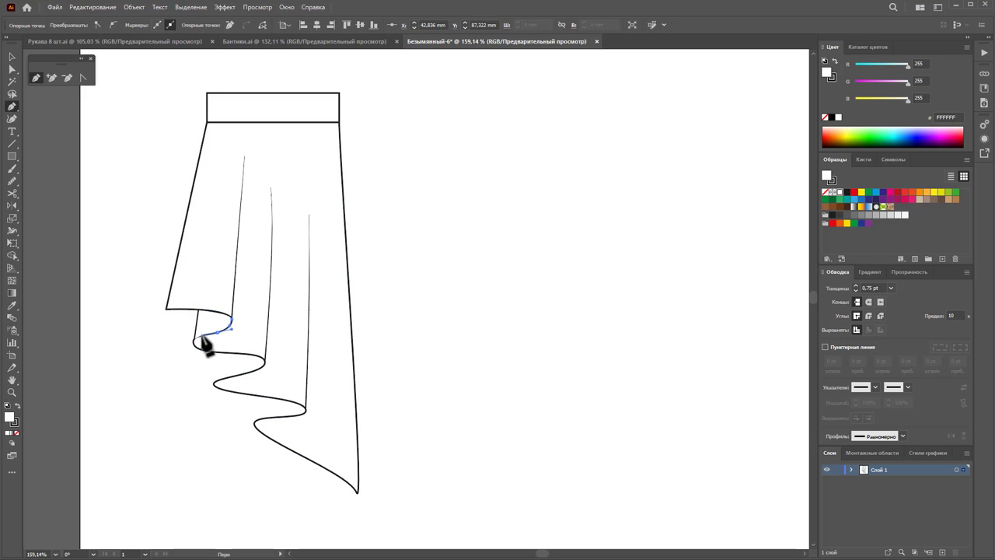
{"action": "left_click", "coordinate": [195, 339]}
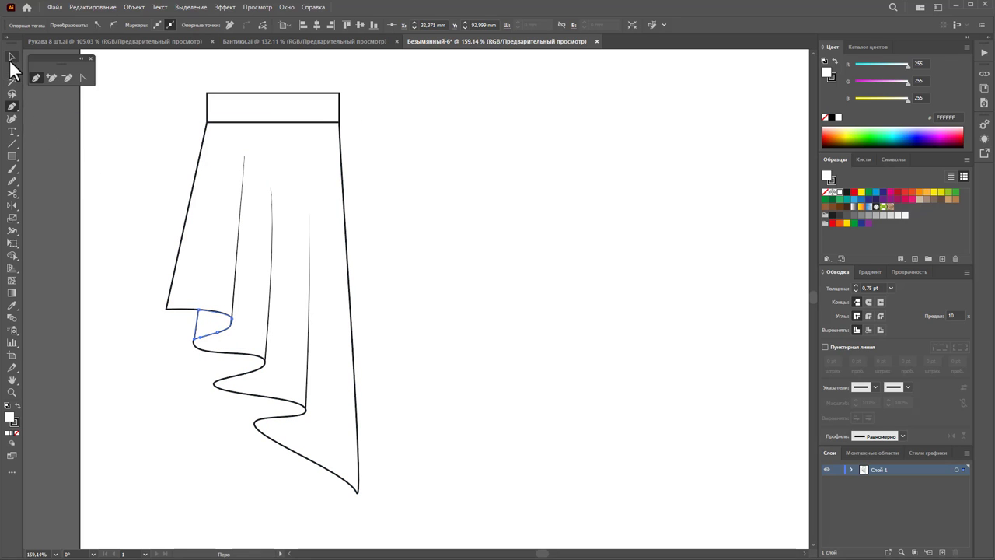
{"action": "left_click", "coordinate": [11, 58]}
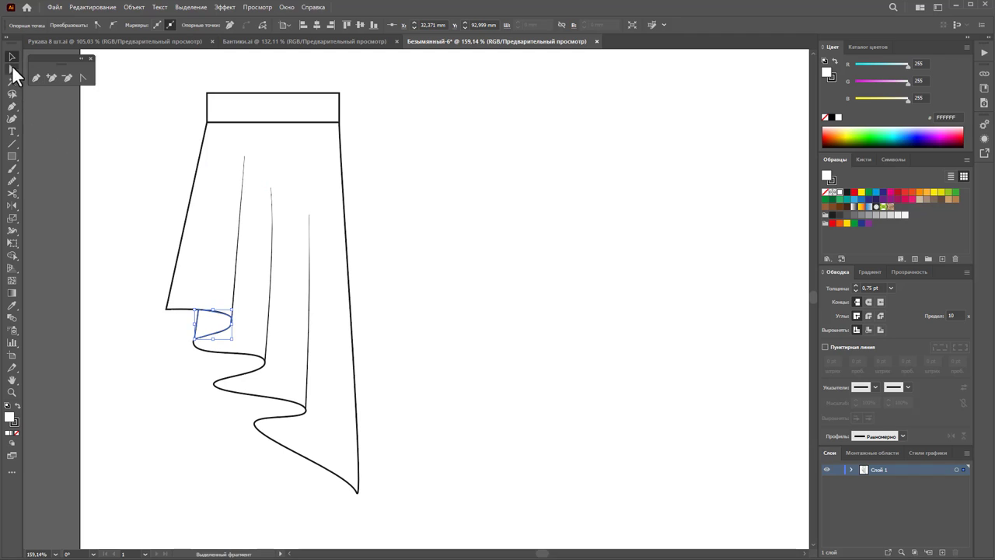
{"action": "right_click", "coordinate": [208, 330]}
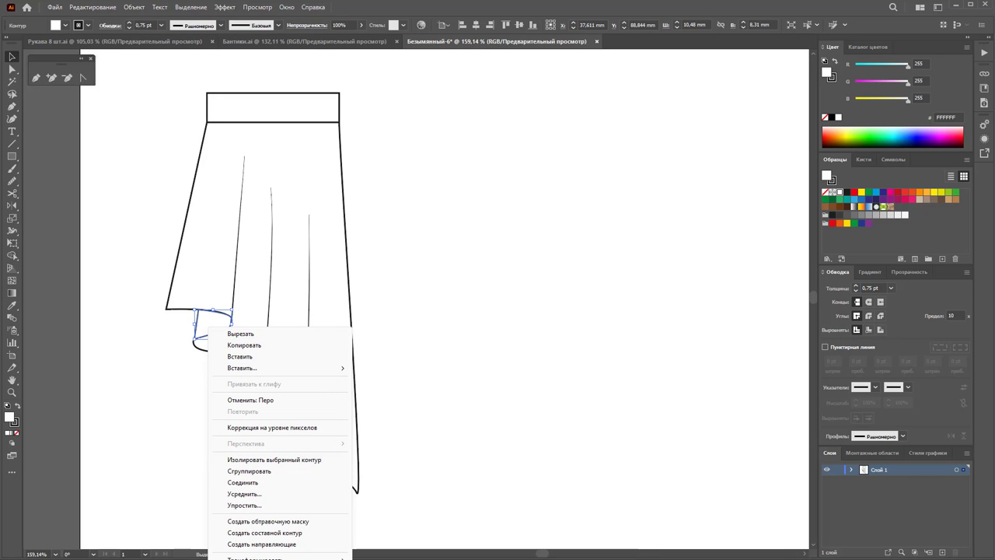
{"action": "left_click", "coordinate": [388, 552]}
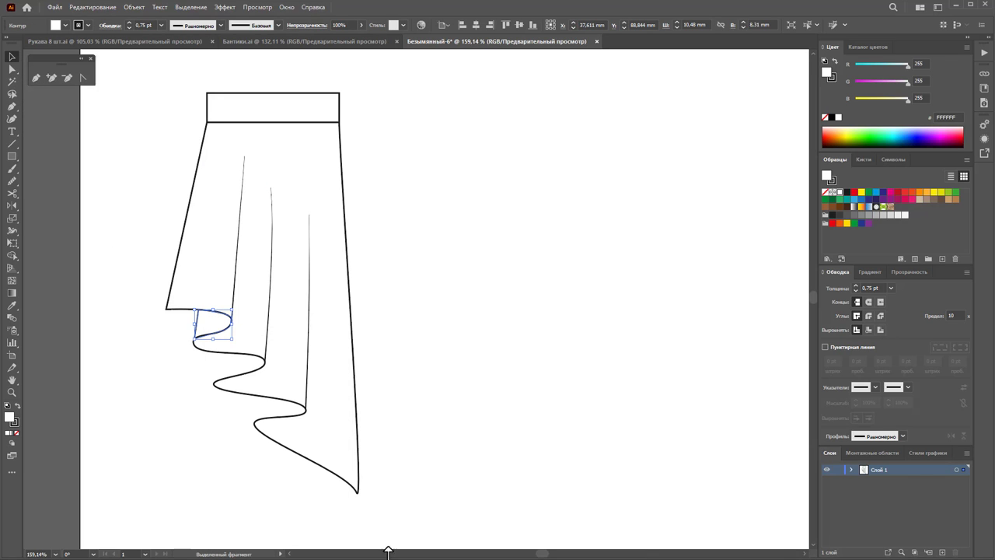
{"action": "left_click", "coordinate": [897, 215]}
{"action": "left_click", "coordinate": [619, 231]}
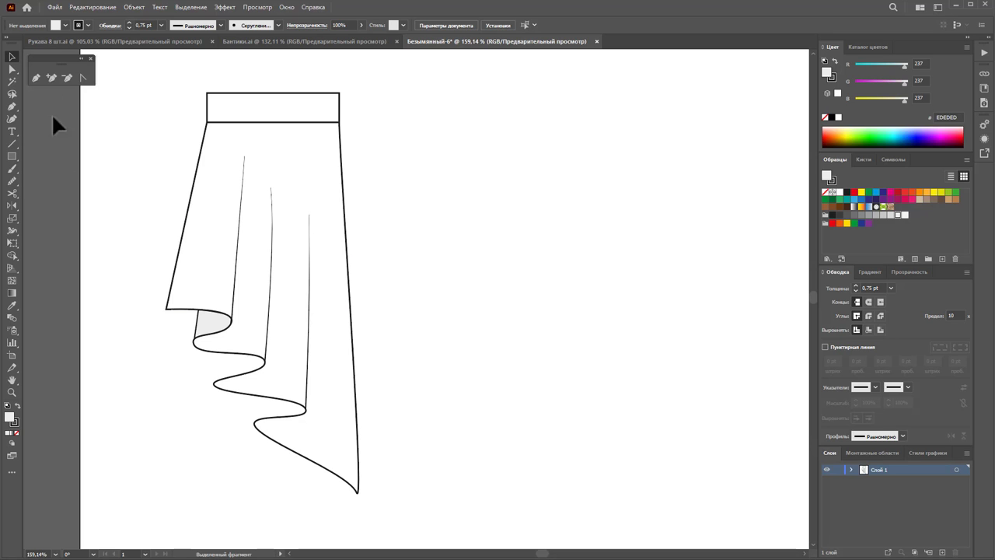
Draw a grey underside shape for the middle hem fold and send it to the back
{"action": "left_click", "coordinate": [213, 383]}
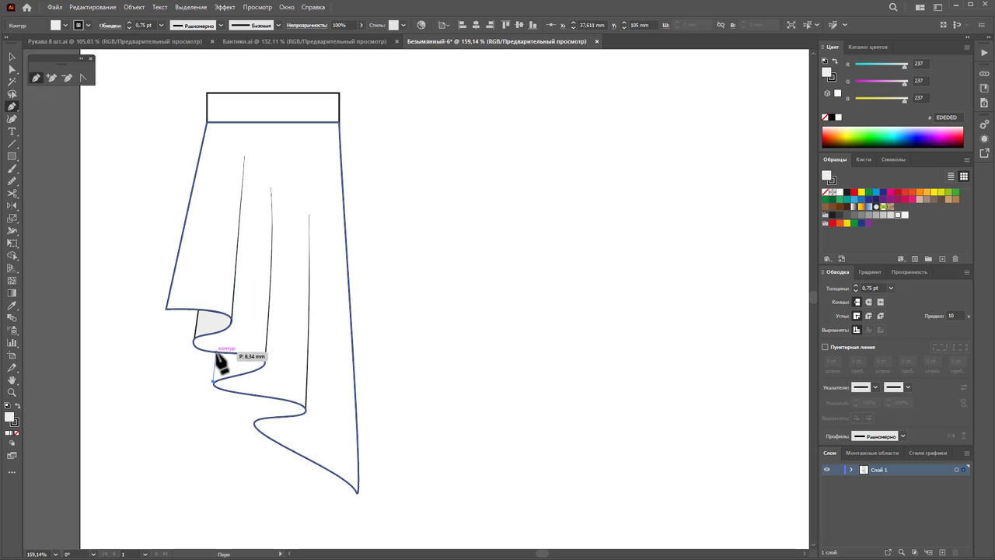
{"action": "mouse_move", "coordinate": [216, 352]}
{"action": "left_mouse_down"}
{"action": "mouse_move", "coordinate": [255, 376]}
{"action": "mouse_move", "coordinate": [234, 384]}
{"action": "left_mouse_up"}
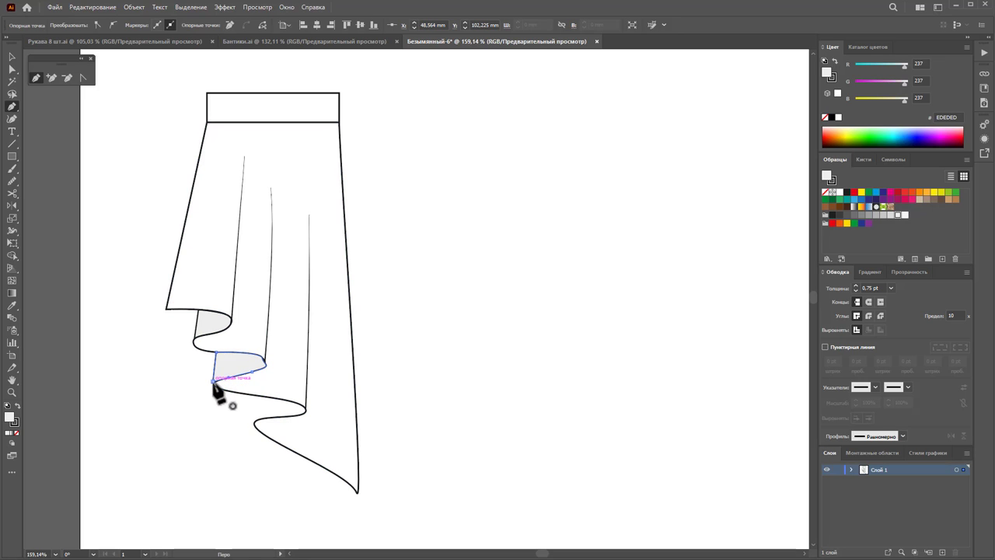
{"action": "left_click", "coordinate": [214, 382]}
{"action": "left_click", "coordinate": [12, 56]}
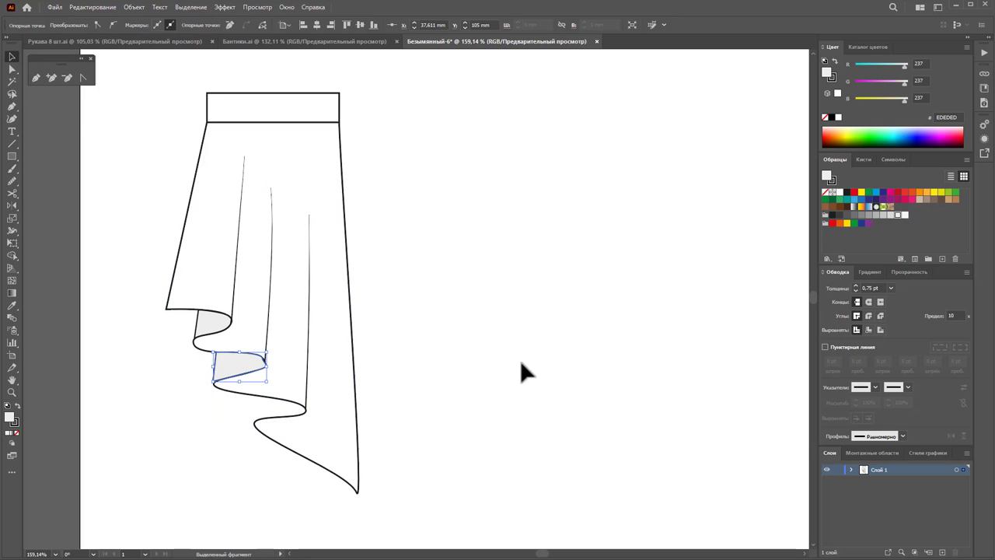
{"action": "left_click", "coordinate": [240, 376]}
{"action": "right_click", "coordinate": [240, 377]}
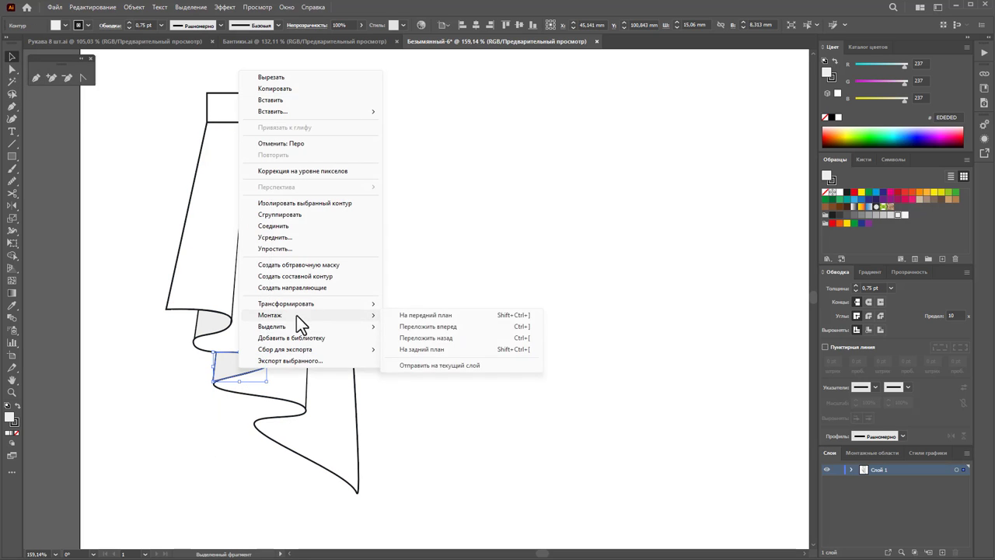
{"action": "left_click", "coordinate": [462, 348]}
{"action": "left_click", "coordinate": [499, 379]}
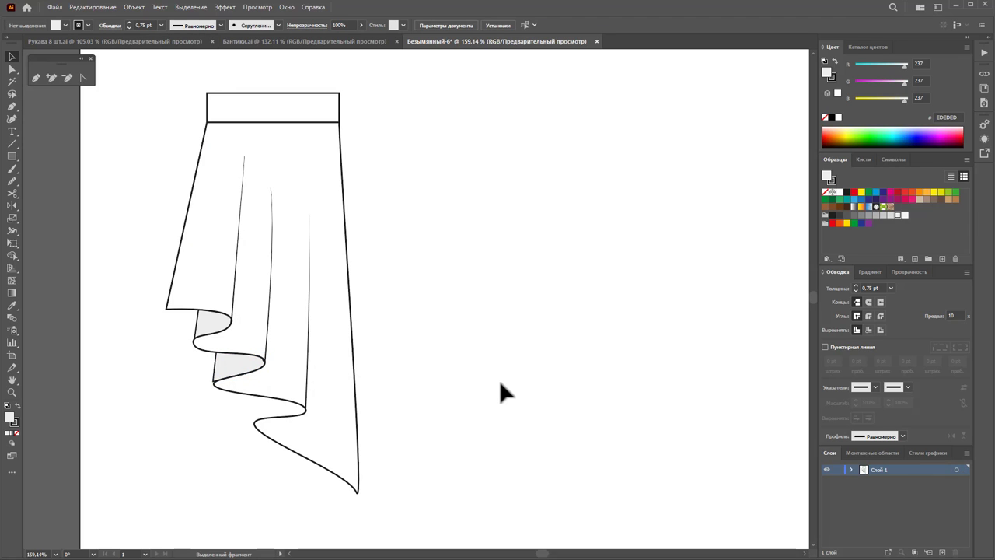
{"action": "left_click", "coordinate": [12, 68]}
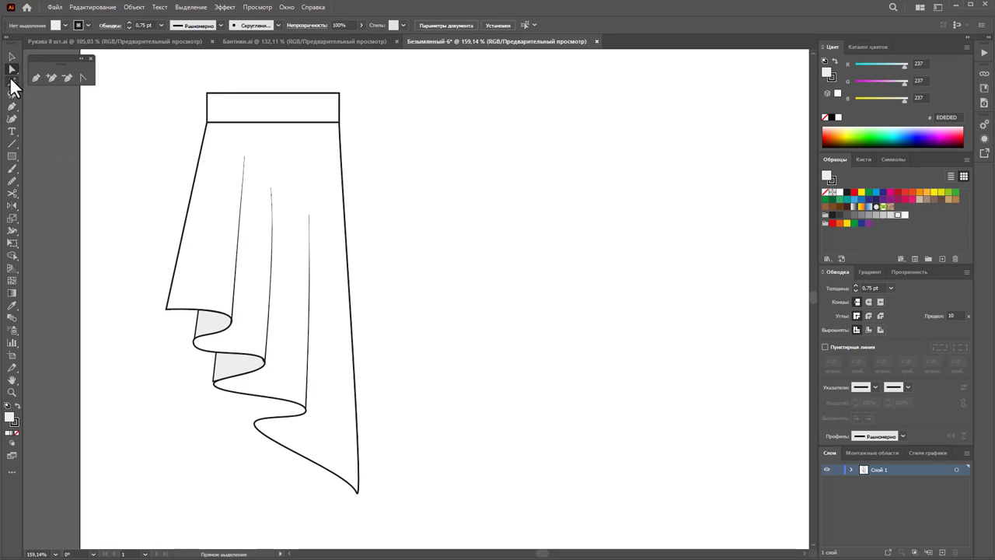
{"action": "left_click", "coordinate": [222, 379]}
{"action": "left_click", "coordinate": [211, 382]}
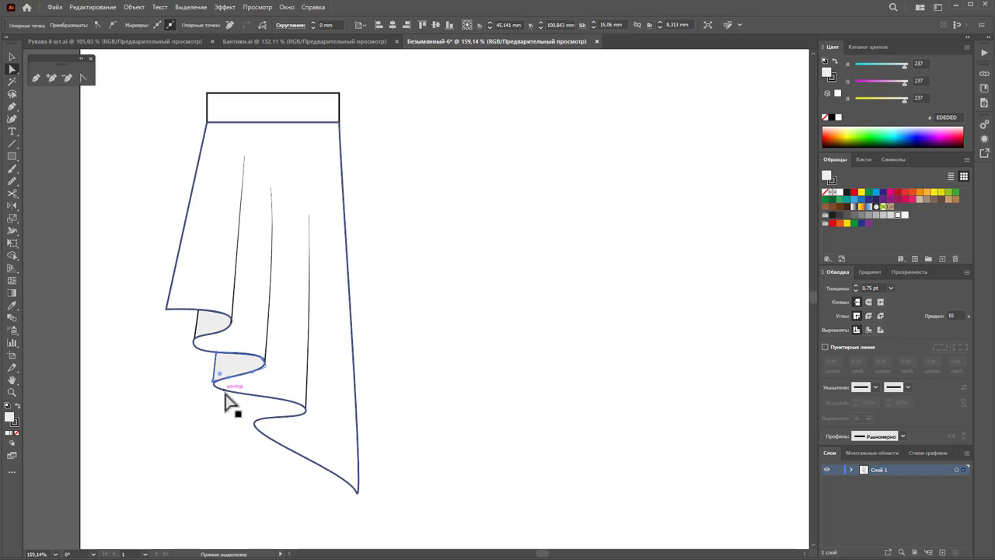
{"action": "left_click", "coordinate": [397, 436]}
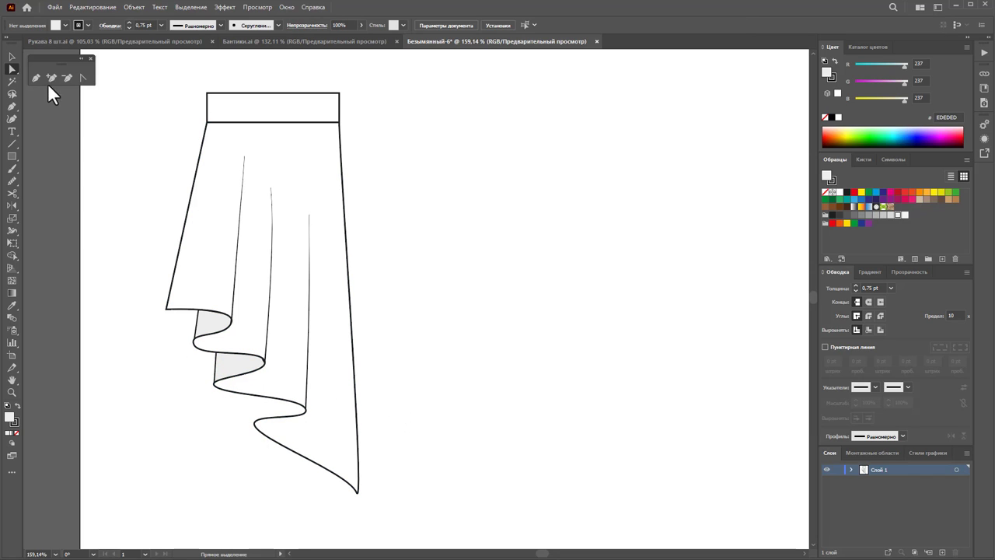
Draw a grey underside shape for the lower hem fold and send it to the back
{"action": "left_click", "coordinate": [36, 78]}
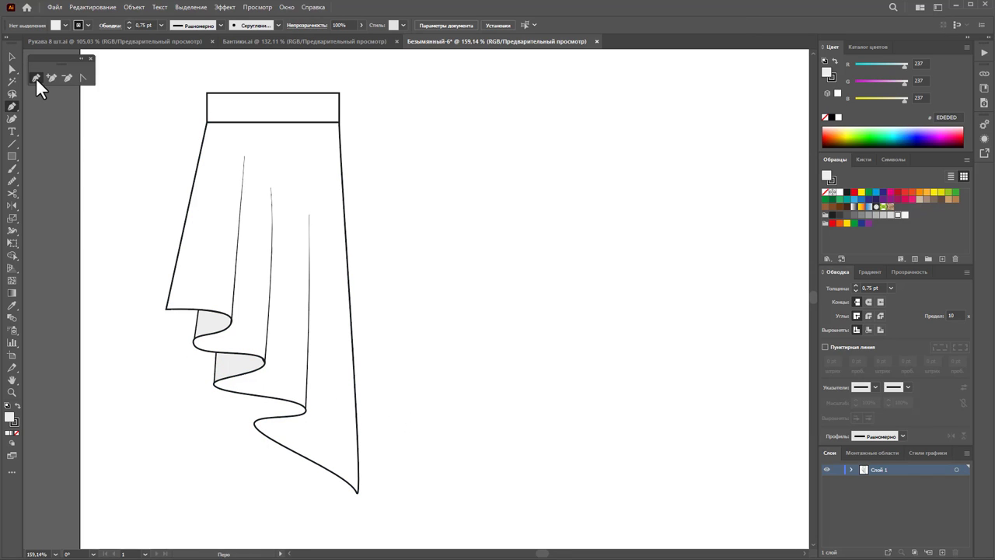
{"action": "left_click", "coordinate": [254, 422]}
{"action": "left_click", "coordinate": [255, 395]}
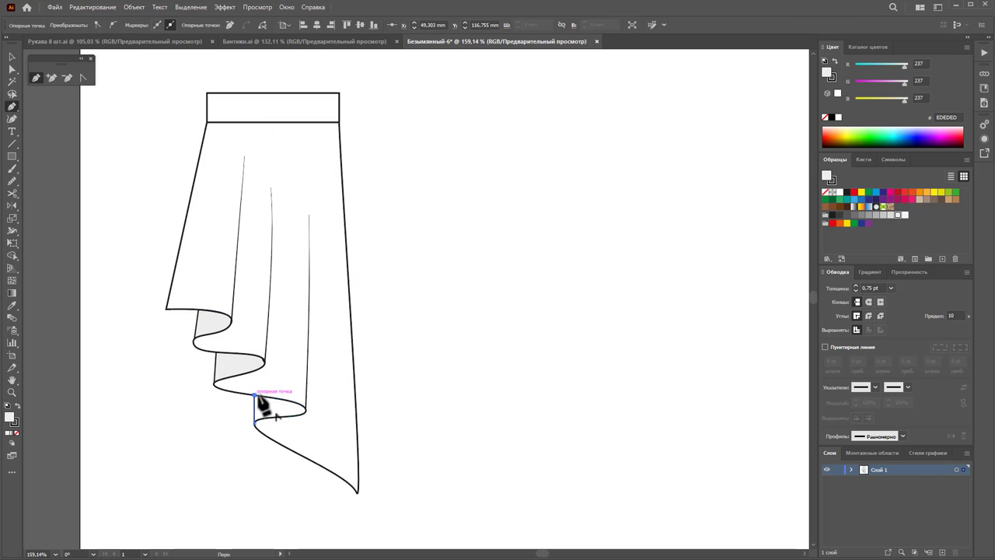
{"action": "left_click", "coordinate": [306, 407]}
{"action": "left_click_drag", "start_coordinate": [305, 407], "coordinate": [296, 423]}
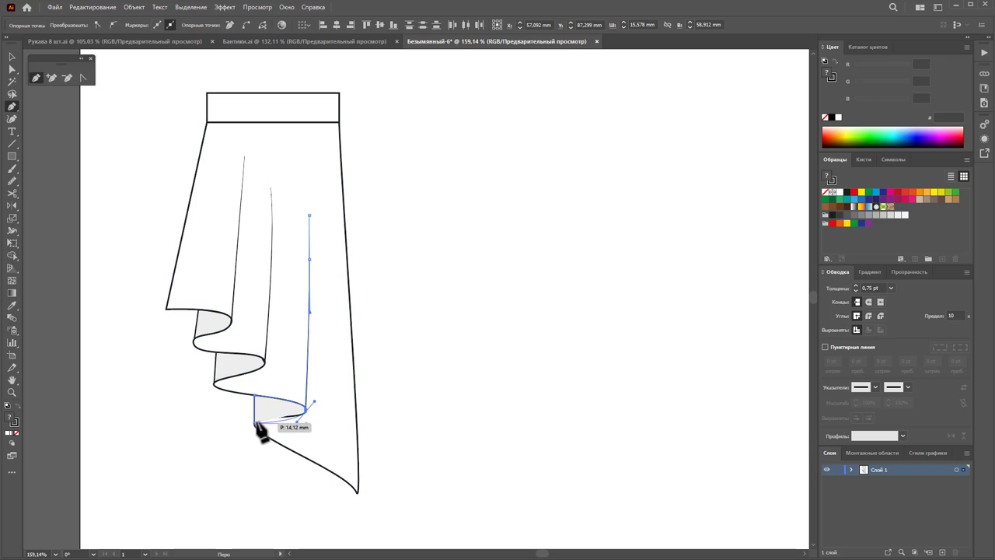
{"action": "left_click", "coordinate": [256, 426]}
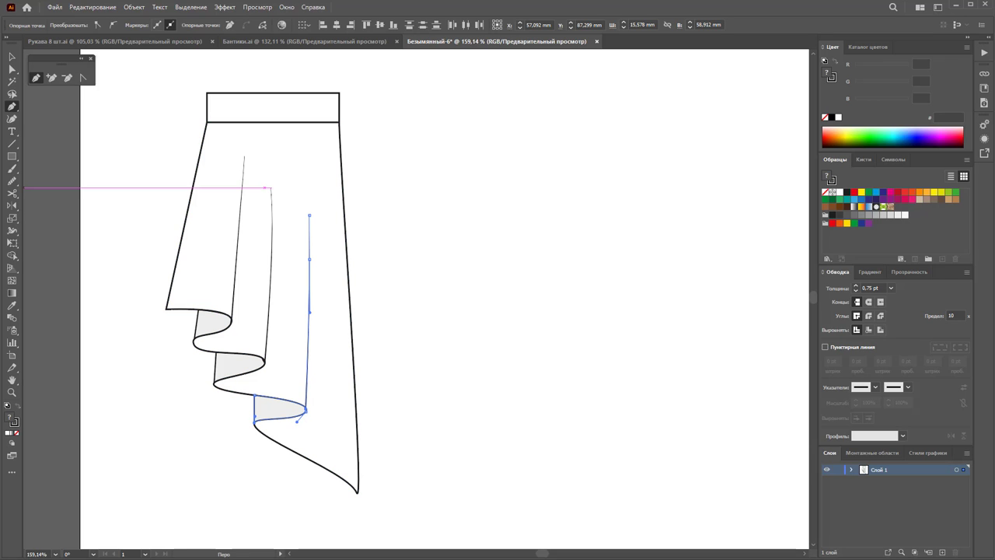
{"action": "left_click", "coordinate": [12, 58]}
{"action": "left_click", "coordinate": [539, 338]}
{"action": "left_click", "coordinate": [262, 404]}
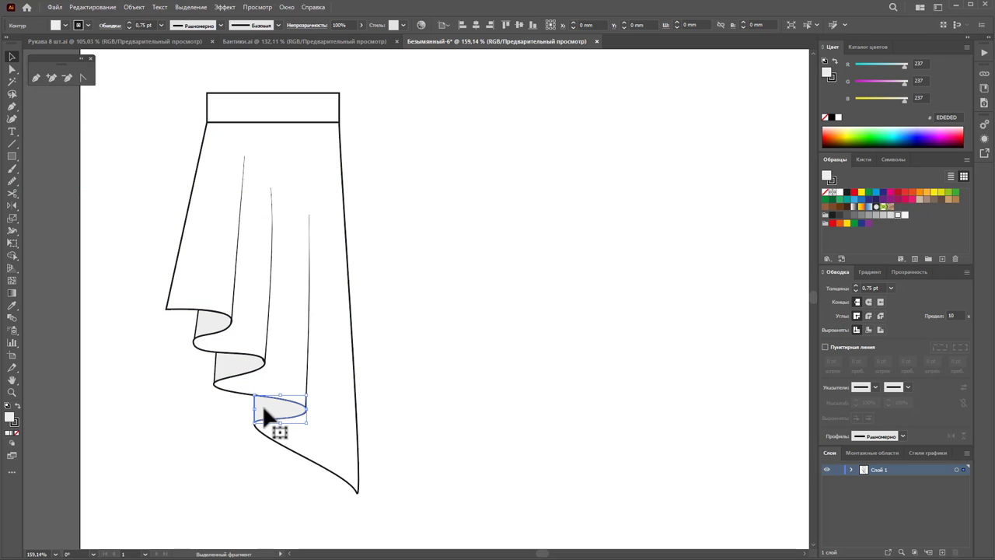
{"action": "right_click", "coordinate": [262, 404]}
{"action": "left_click", "coordinate": [454, 388]}
{"action": "left_click", "coordinate": [479, 419]}
Draw a closed pointed flap from the diagonal hem down to a sharp tip and back to the skirt edge
{"action": "scroll", "coordinate": [466, 400], "scroll_direction": "down", "scroll_amount": 3}
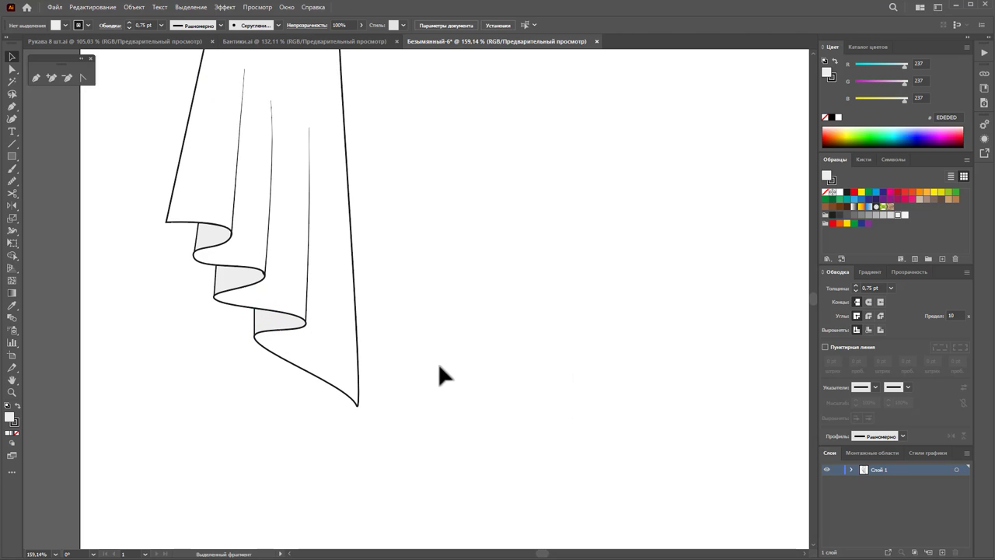
{"action": "scroll", "coordinate": [440, 356], "scroll_direction": "down", "scroll_amount": 1}
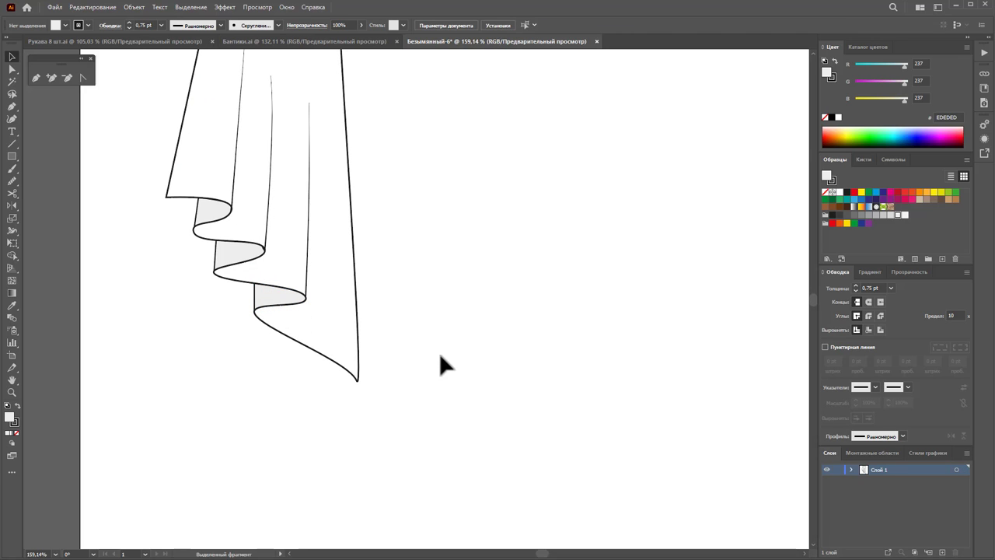
{"action": "left_click", "coordinate": [35, 77]}
{"action": "left_click", "coordinate": [292, 339]}
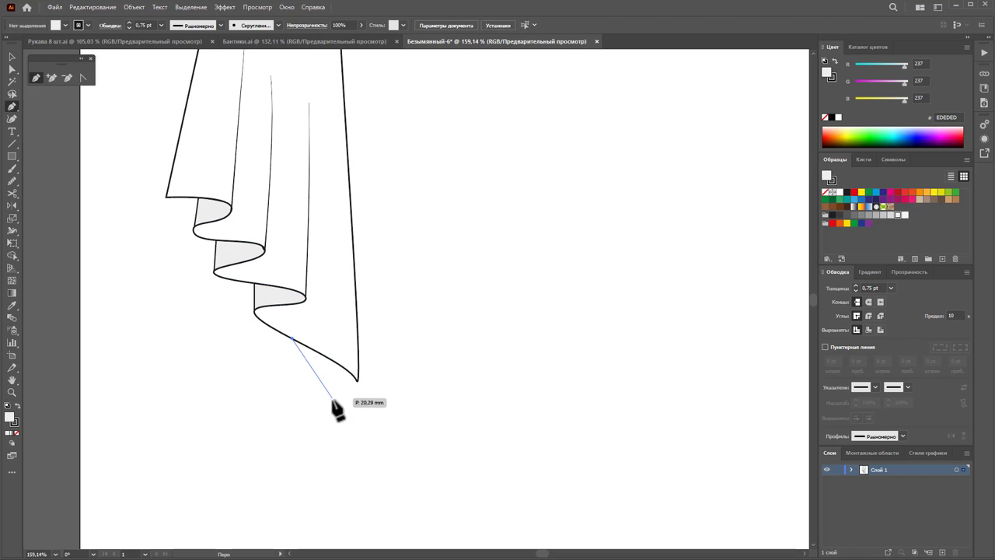
{"action": "left_click_drag", "start_coordinate": [335, 440], "coordinate": [341, 481]}
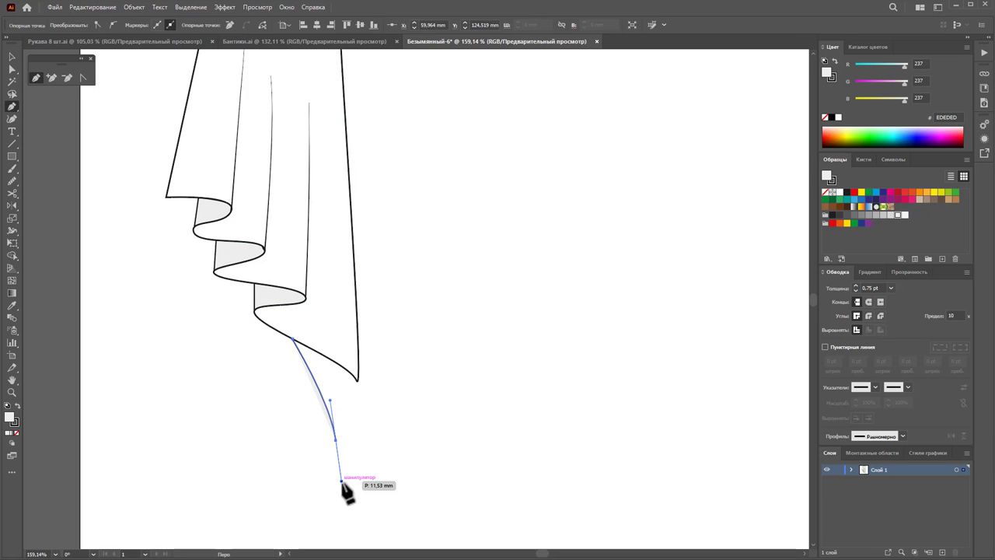
{"action": "left_click", "coordinate": [342, 485]}
{"action": "left_click", "coordinate": [348, 371]}
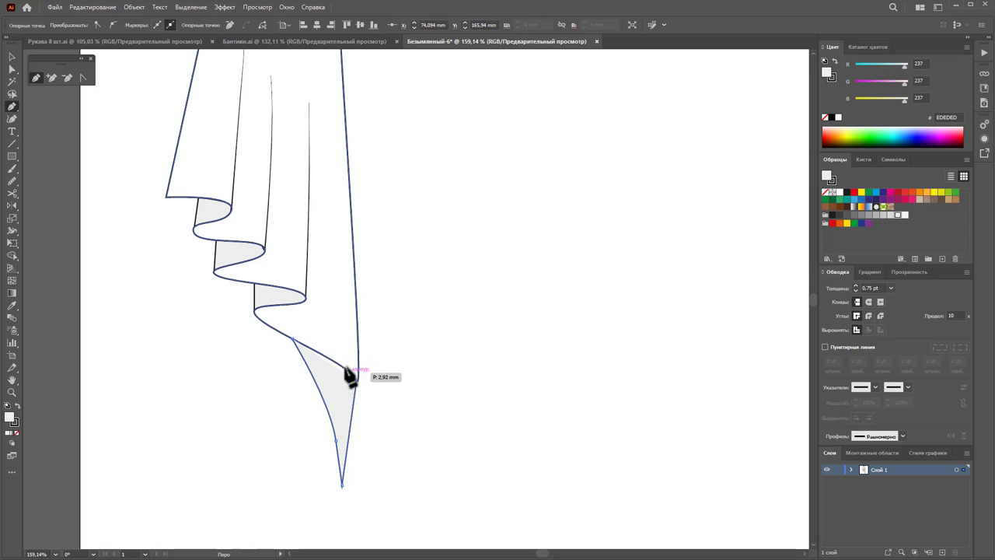
{"action": "left_click", "coordinate": [293, 339]}
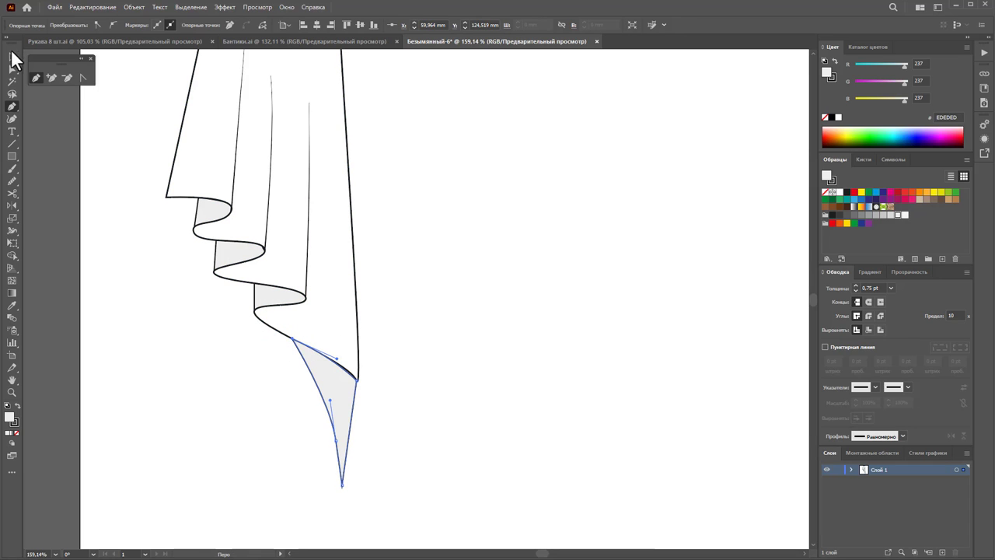
{"action": "left_click", "coordinate": [11, 56]}
{"action": "left_click", "coordinate": [379, 272]}
Send the grey tip flap behind the skirt outline and nudge it up slightly
{"action": "left_click", "coordinate": [328, 370]}
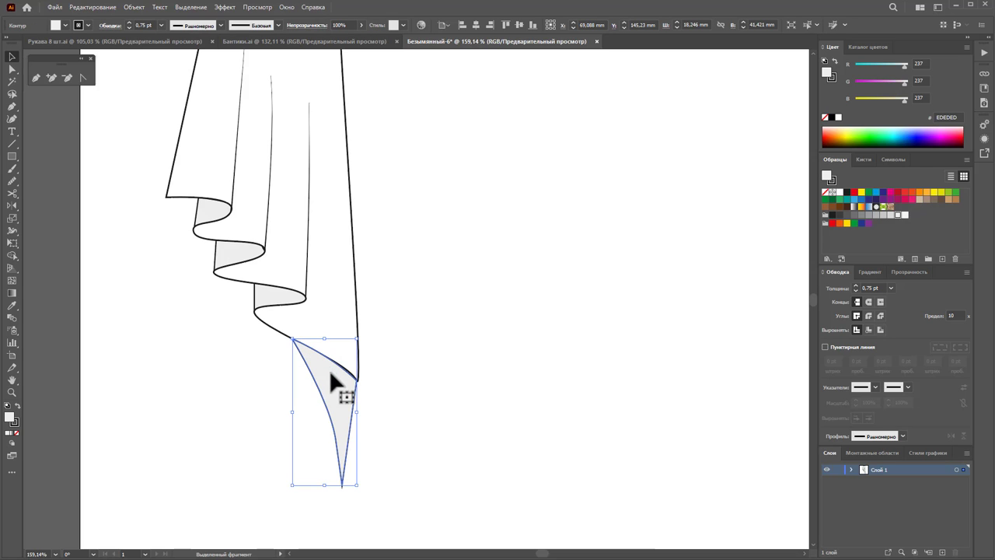
{"action": "right_click", "coordinate": [329, 369]}
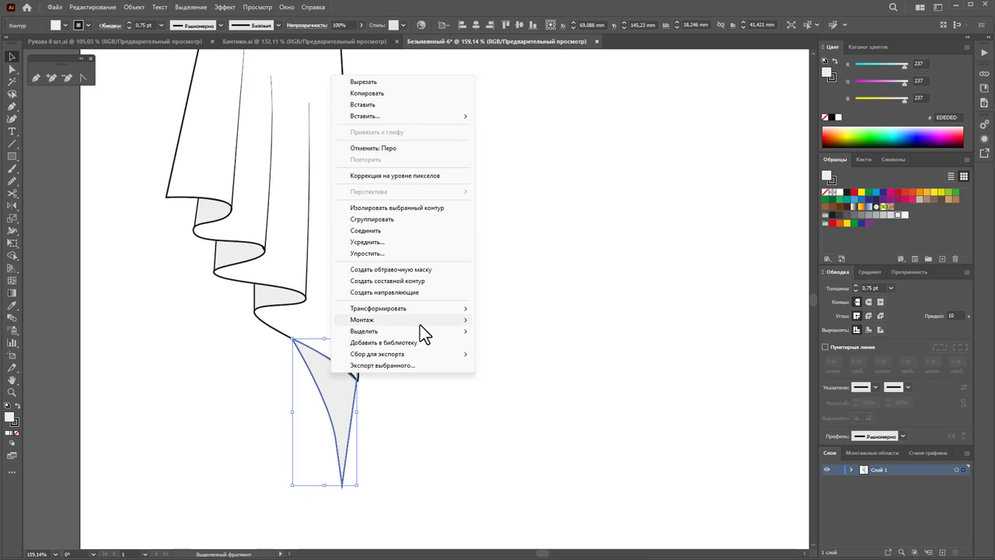
{"action": "mouse_move", "coordinate": [362, 320]}
{"action": "left_click", "coordinate": [508, 354]}
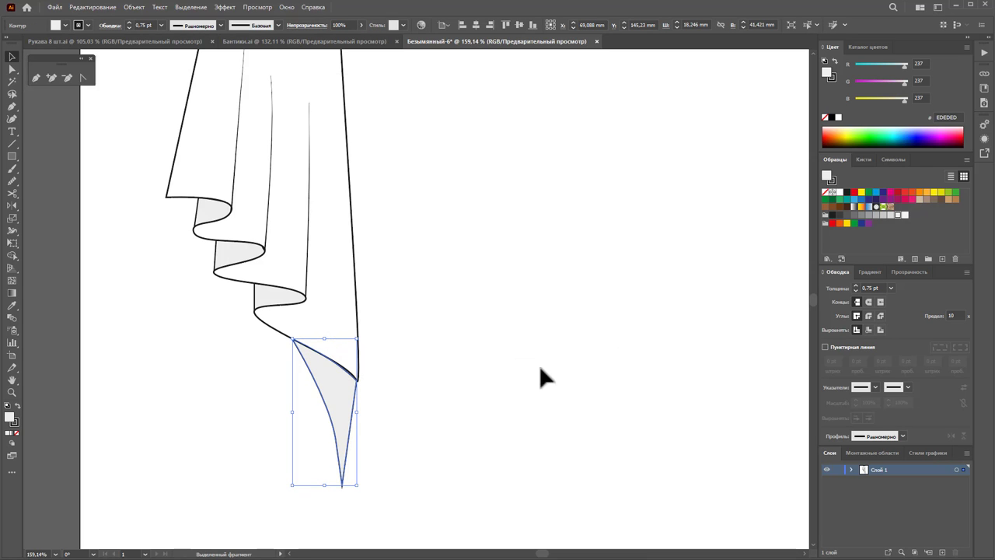
{"action": "key", "text": "Up"}
{"action": "key", "text": "Up"}
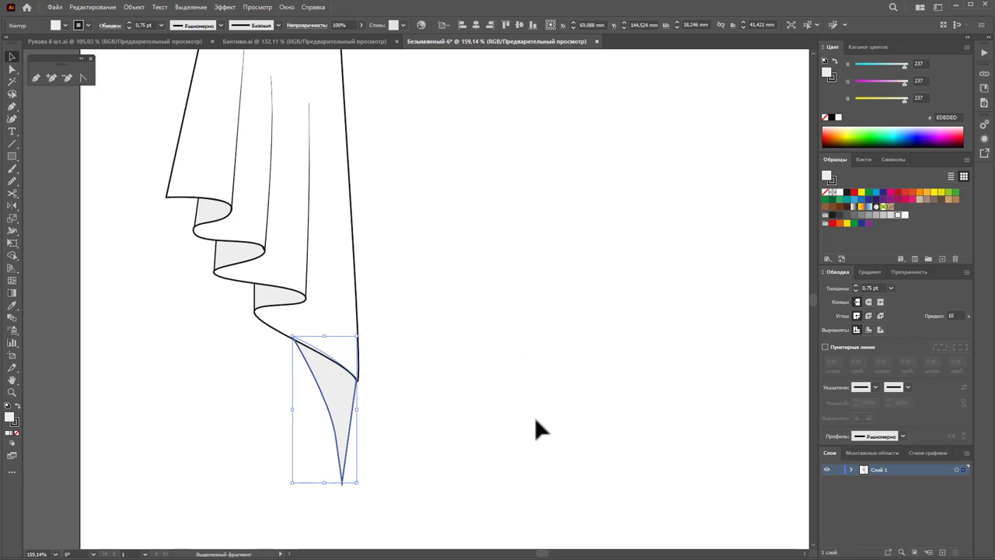
{"action": "left_click", "coordinate": [535, 420]}
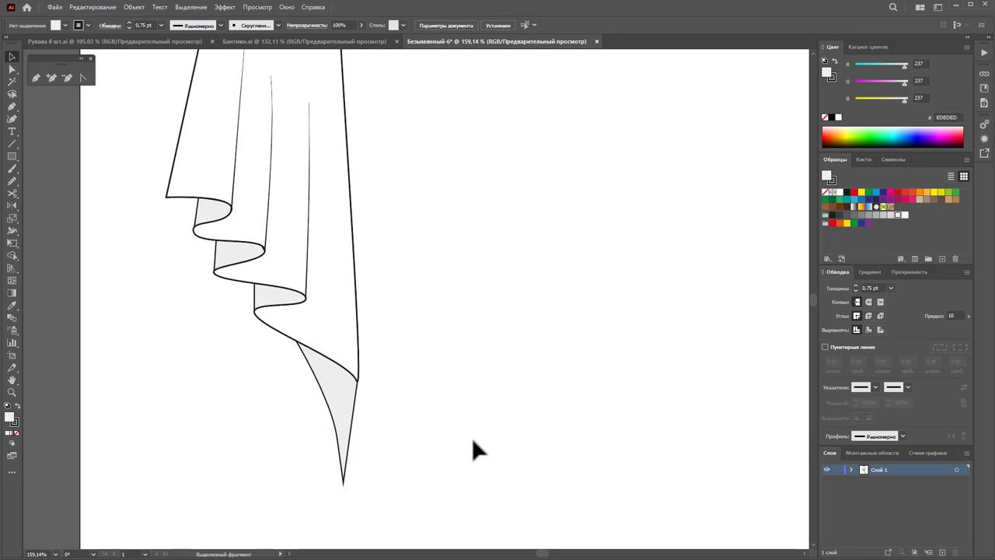
Set the tip flap's stroke weight to 1 pt and zoom out to the whole skirt
{"action": "left_click", "coordinate": [314, 415]}
{"action": "left_click", "coordinate": [891, 288]}
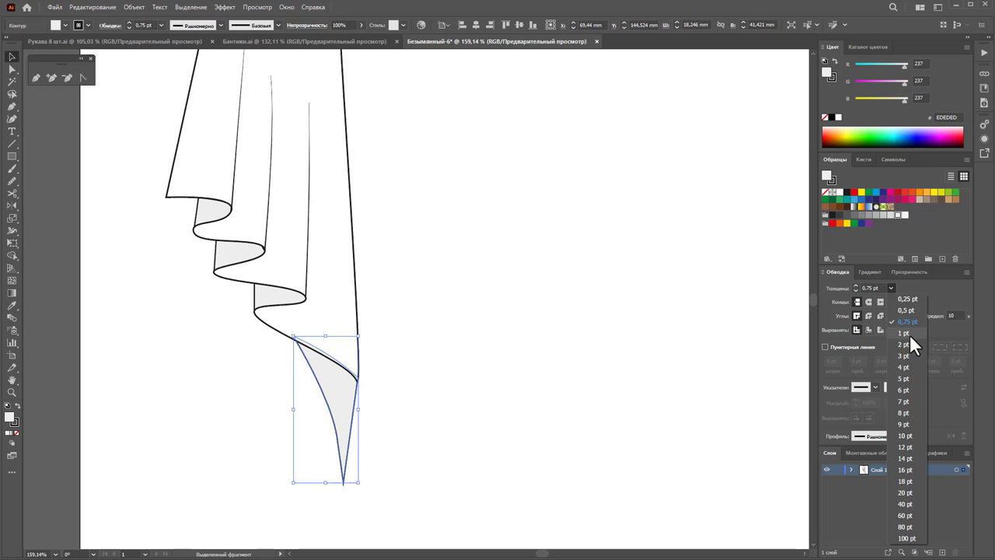
{"action": "left_click", "coordinate": [909, 334]}
{"action": "left_click", "coordinate": [575, 360]}
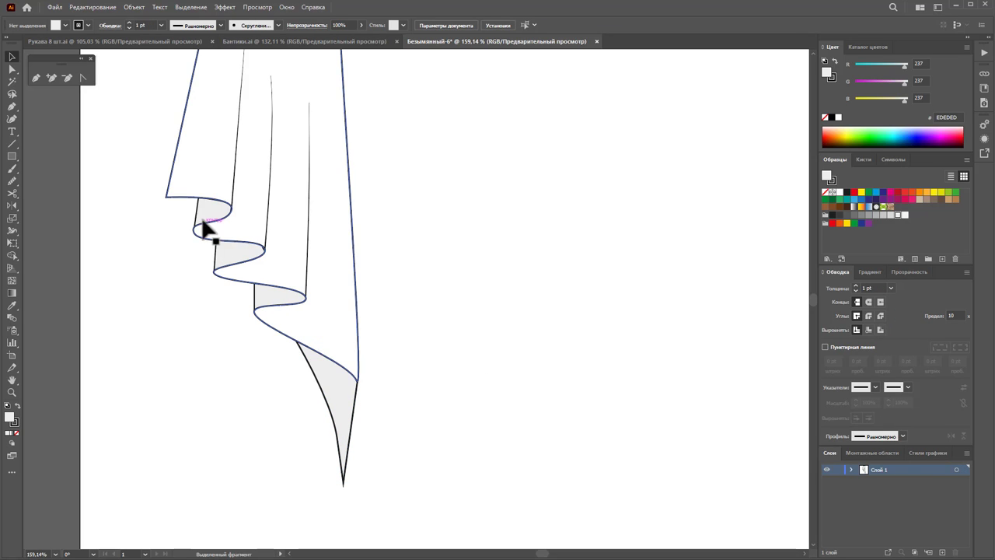
{"action": "key", "text": "z"}
{"action": "left_click", "coordinate": [362, 236], "text": "alt"}
{"action": "left_click", "coordinate": [494, 247], "text": "alt"}
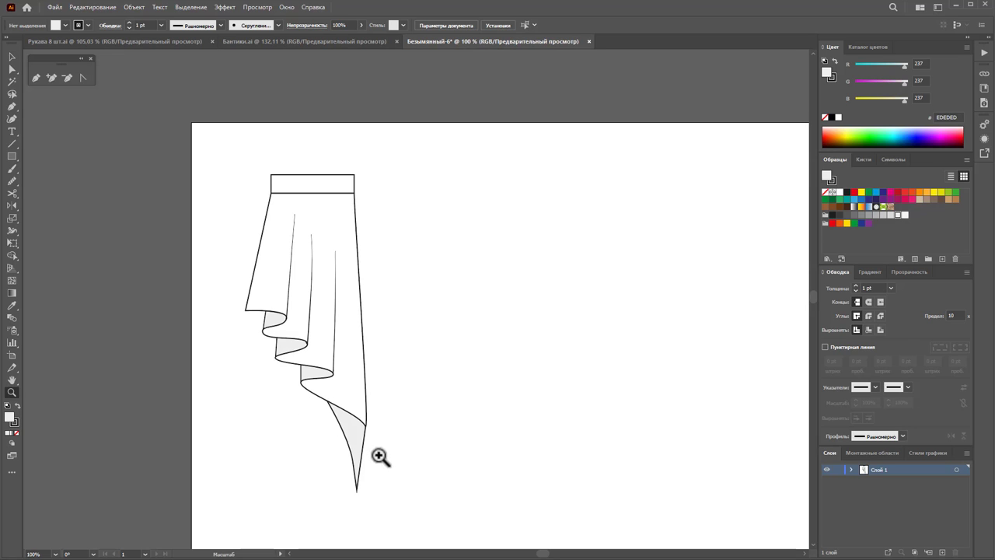
Adjust the skirt's lower-right anchors, snap the gray fold's point onto the skirt edge, and smooth its corner
{"action": "left_click", "coordinate": [12, 81]}
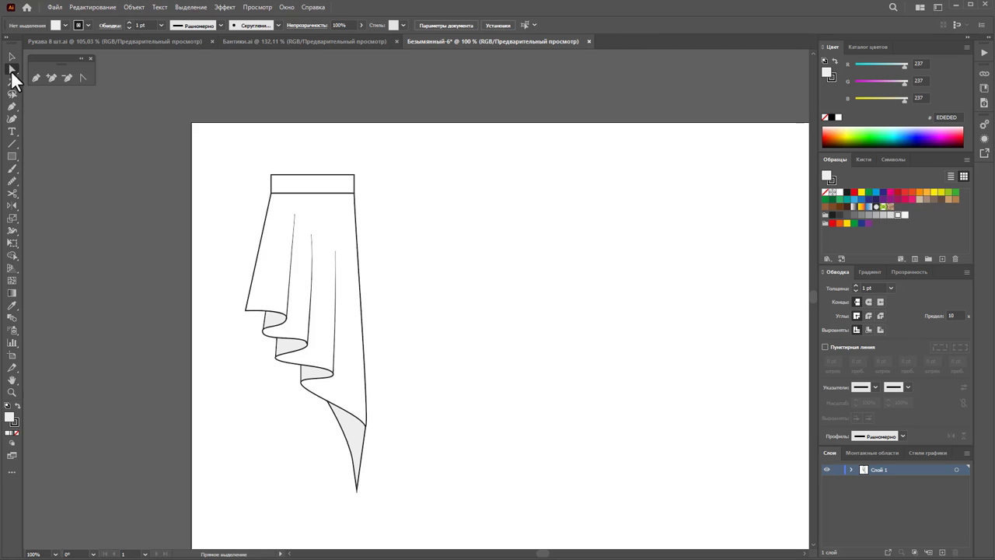
{"action": "left_click", "coordinate": [363, 437]}
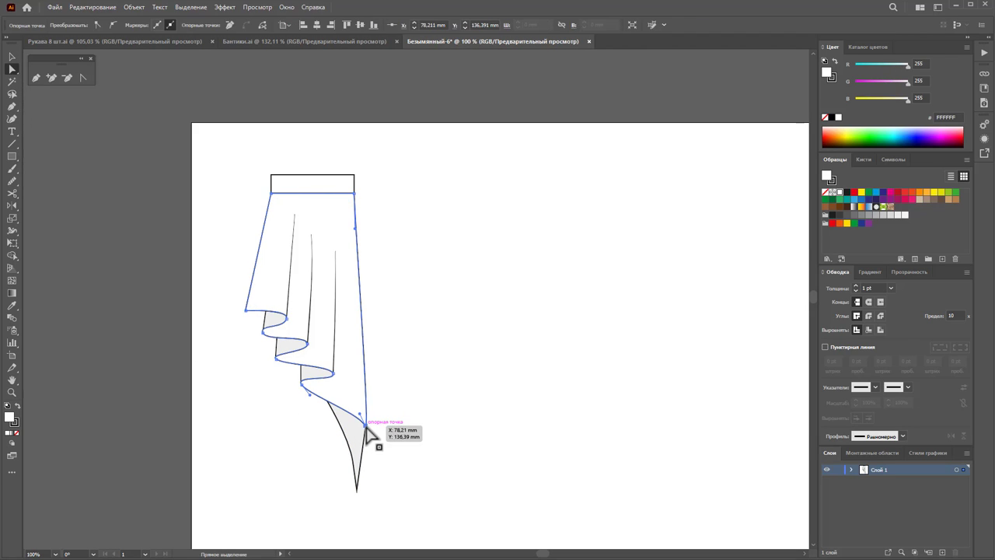
{"action": "left_click_drag", "start_coordinate": [366, 427], "coordinate": [367, 435]}
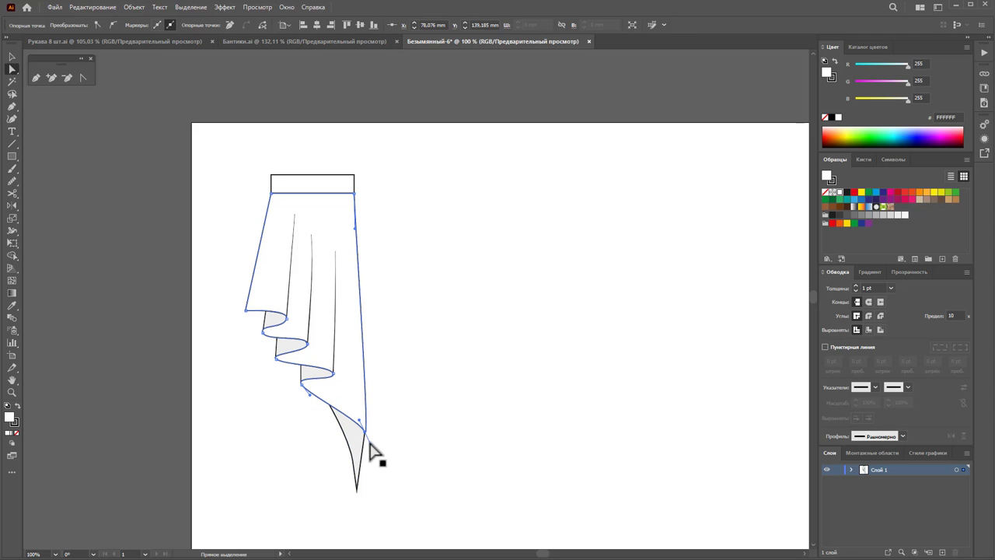
{"action": "left_click", "coordinate": [367, 436]}
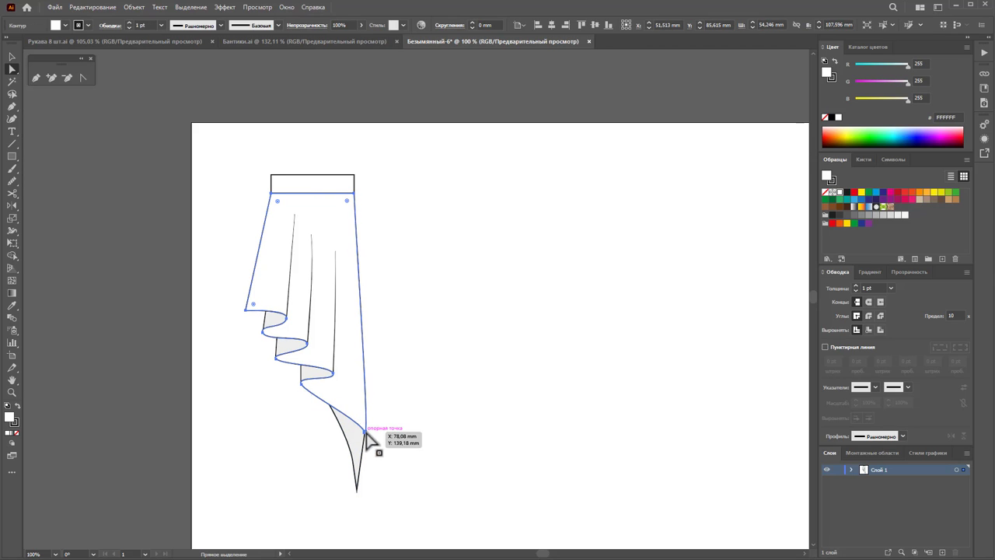
{"action": "left_click_drag", "start_coordinate": [366, 430], "coordinate": [365, 412]}
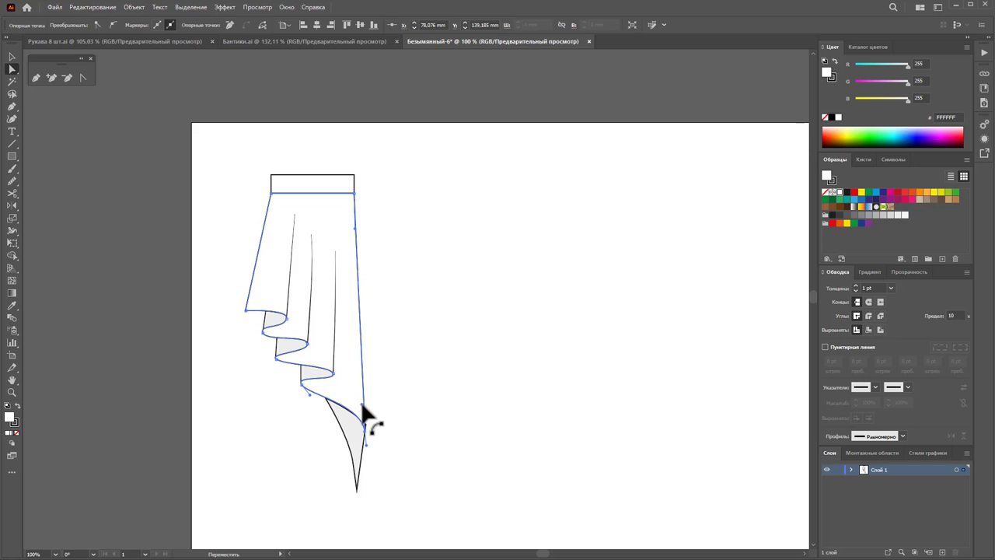
{"action": "left_click", "coordinate": [363, 442]}
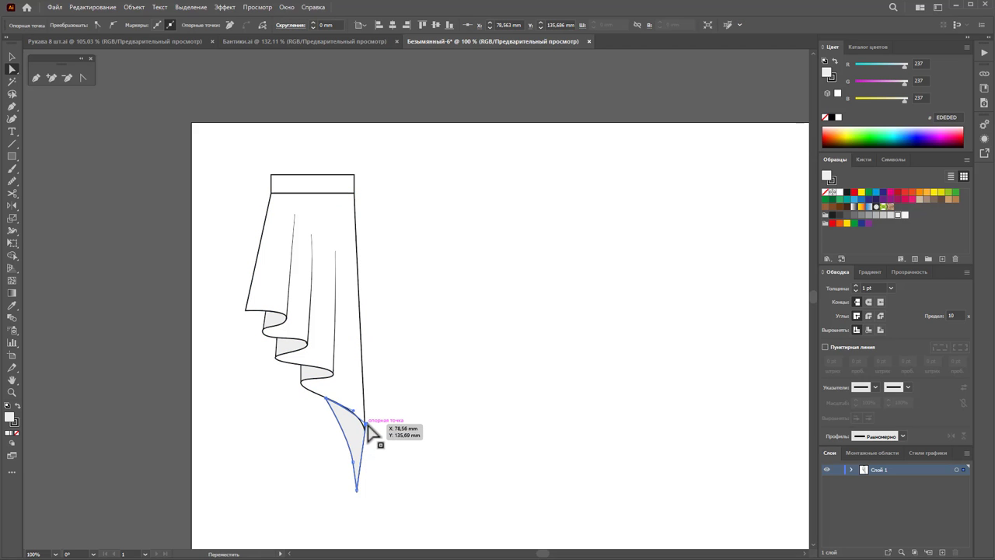
{"action": "left_click_drag", "start_coordinate": [369, 428], "coordinate": [363, 417]}
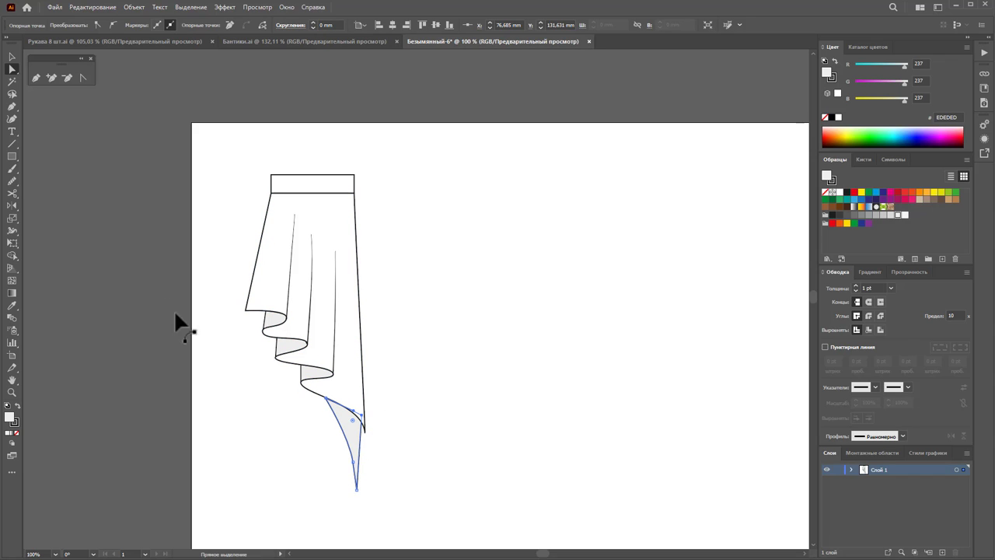
{"action": "key", "text": "shift+c"}
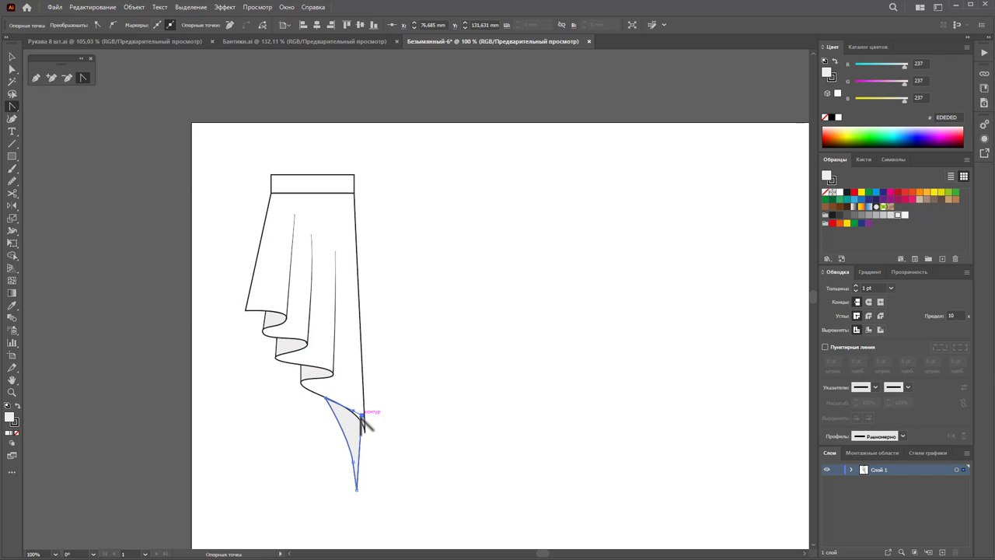
{"action": "left_click_drag", "start_coordinate": [363, 418], "coordinate": [352, 383]}
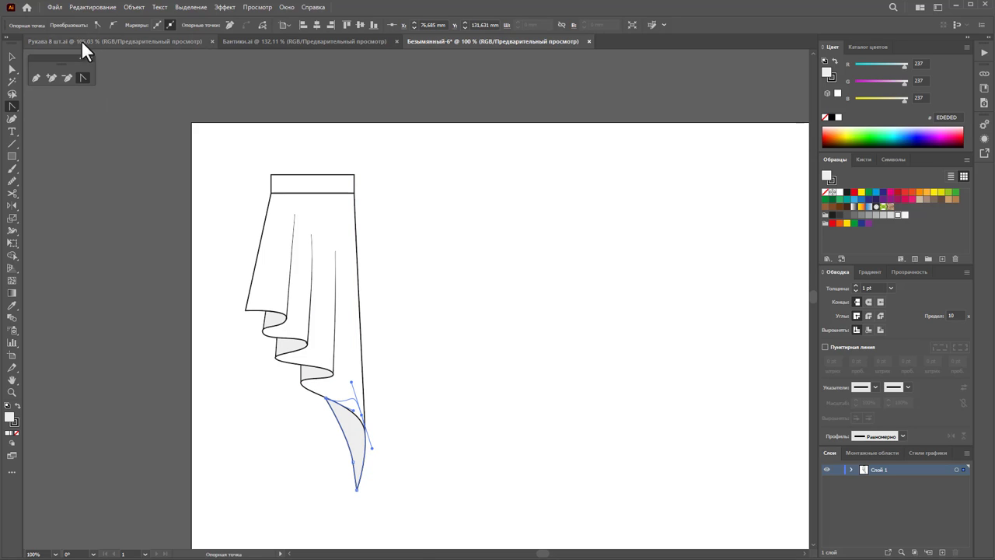
Move the gray bottom fold up to tuck under the skirt's right hem, then fit the artboard
{"action": "left_click", "coordinate": [11, 57]}
{"action": "left_click", "coordinate": [426, 352]}
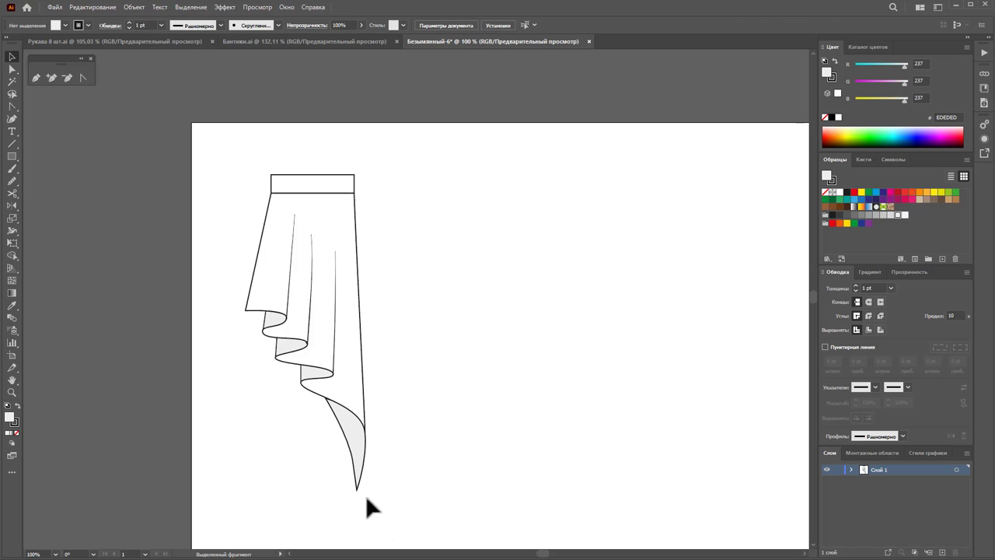
{"action": "left_click", "coordinate": [356, 440]}
{"action": "left_click_drag", "start_coordinate": [354, 469], "coordinate": [354, 459]}
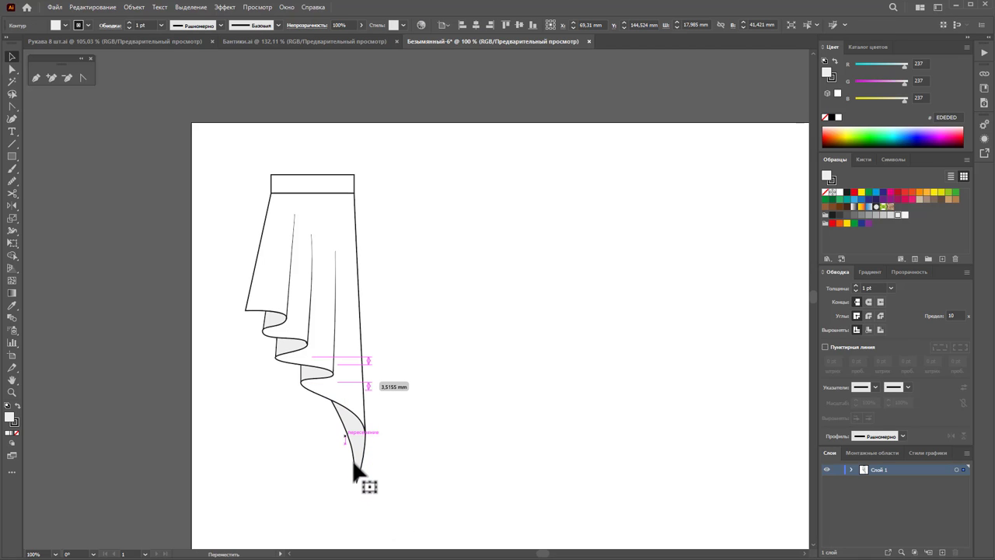
{"action": "left_click_drag", "start_coordinate": [354, 459], "coordinate": [355, 471]}
{"action": "left_click", "coordinate": [373, 477]}
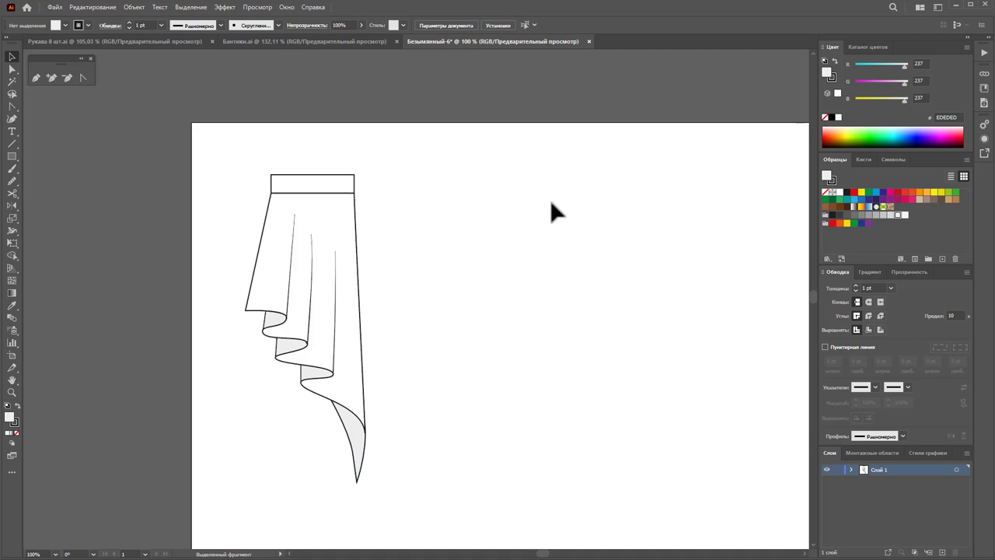
{"action": "key", "text": "ctrl+0"}
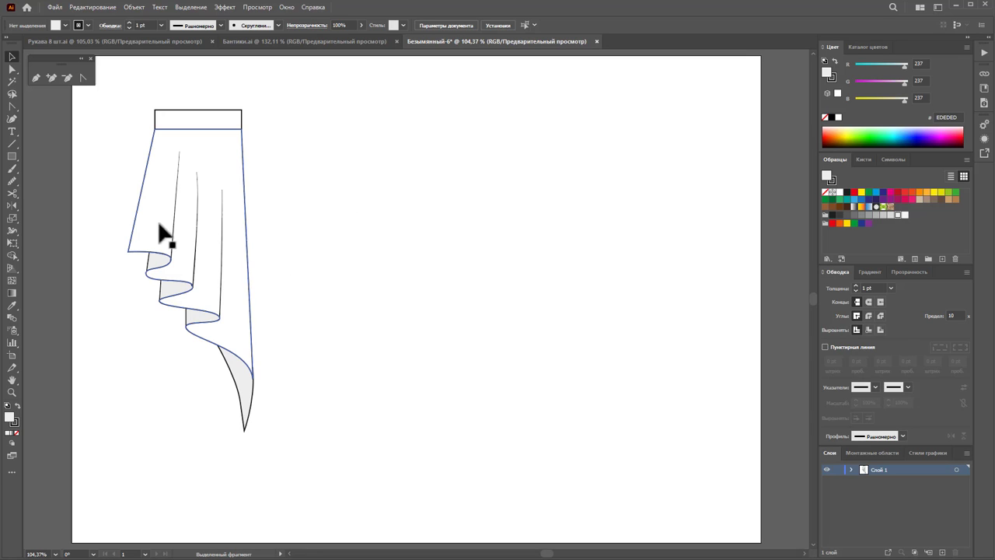
Nudge the waistband's right end and the skirt's right-side anchors one step left
{"action": "left_click", "coordinate": [16, 70]}
{"action": "left_click_drag", "start_coordinate": [238, 140], "coordinate": [238, 141]}
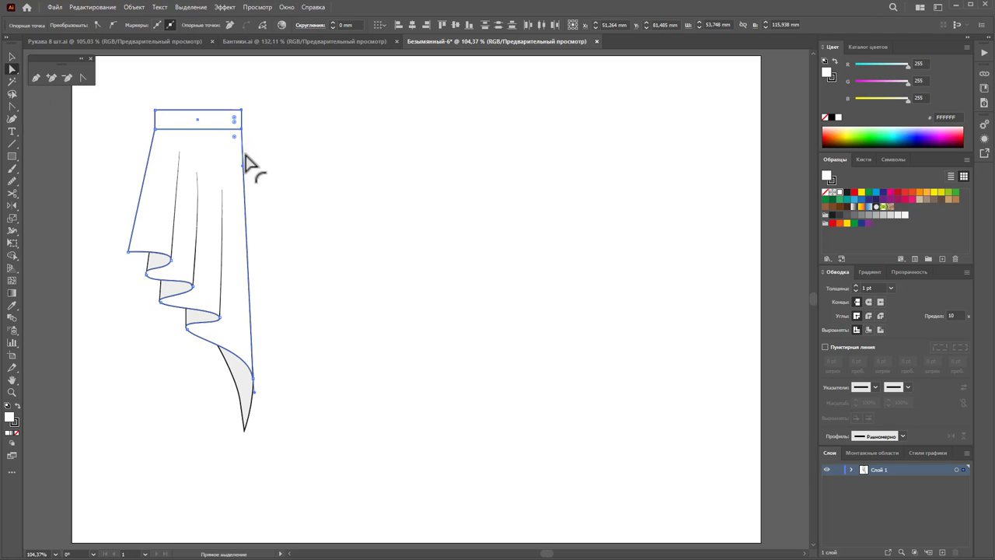
{"action": "key", "text": "Left"}
{"action": "key", "text": "Left"}
{"action": "key", "text": "Left"}
{"action": "key", "text": "Left"}
{"action": "left_click", "coordinate": [306, 188]}
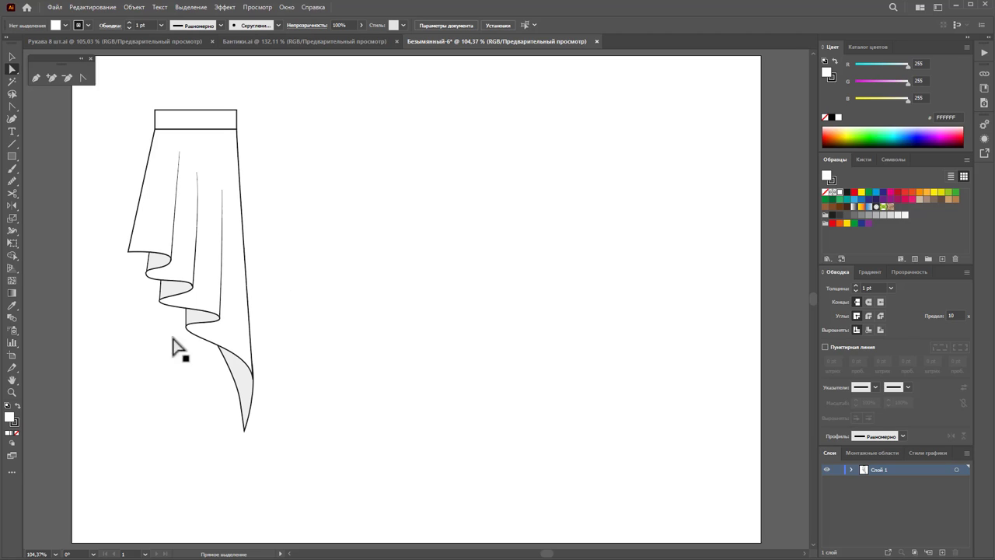
{"action": "left_click", "coordinate": [35, 78]}
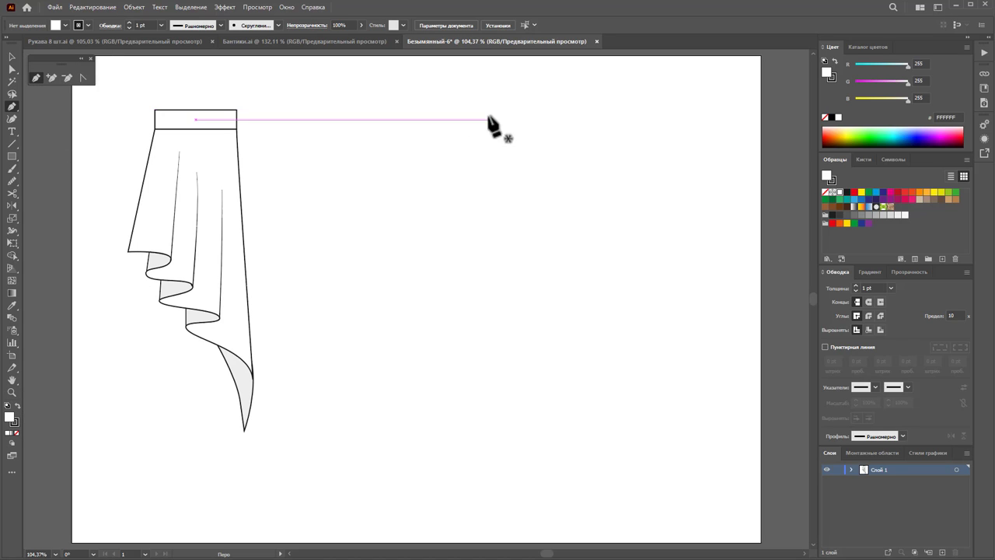
Start the wavy hem line right of the skirt with its first curved crests
{"action": "left_click", "coordinate": [460, 177]}
{"action": "mouse_move", "coordinate": [477, 185]}
{"action": "left_mouse_down"}
{"action": "mouse_move", "coordinate": [477, 168]}
{"action": "mouse_move", "coordinate": [511, 184]}
{"action": "mouse_move", "coordinate": [521, 177]}
{"action": "left_mouse_up"}
{"action": "left_click", "coordinate": [519, 169]}
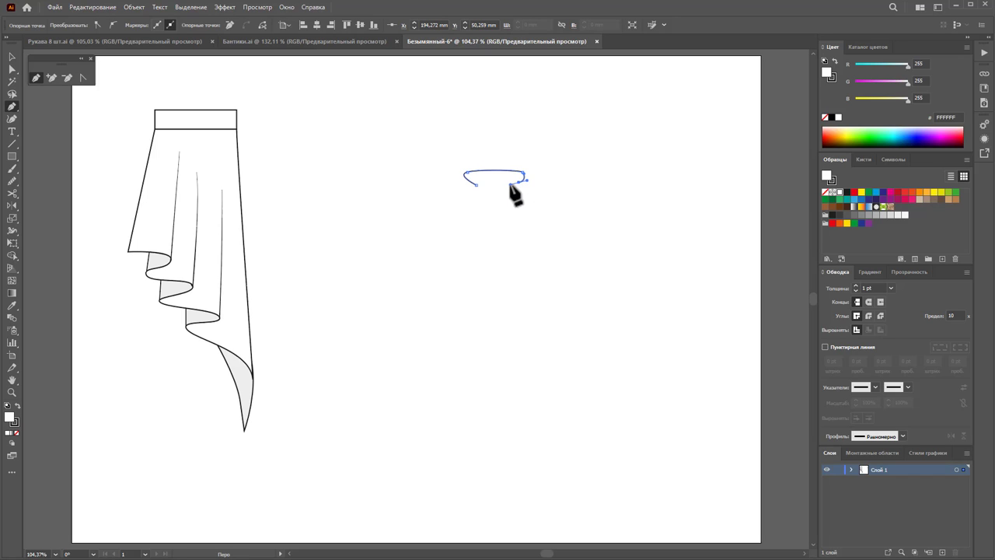
{"action": "left_click_drag", "start_coordinate": [511, 185], "coordinate": [542, 188]}
{"action": "left_click_drag", "start_coordinate": [546, 189], "coordinate": [550, 191]}
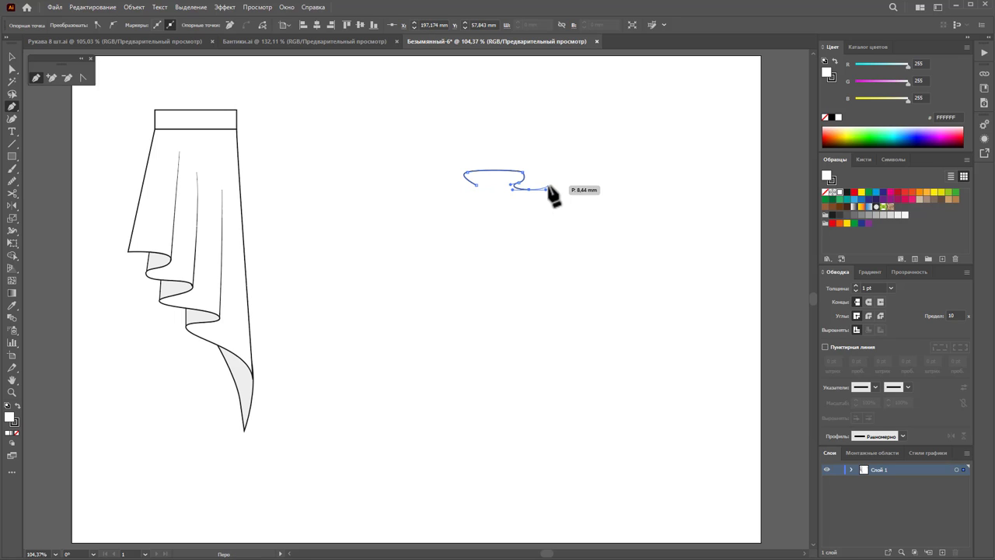
{"action": "mouse_move", "coordinate": [550, 190]}
{"action": "left_mouse_down"}
{"action": "mouse_move", "coordinate": [536, 191]}
{"action": "mouse_move", "coordinate": [552, 196]}
{"action": "left_mouse_up"}
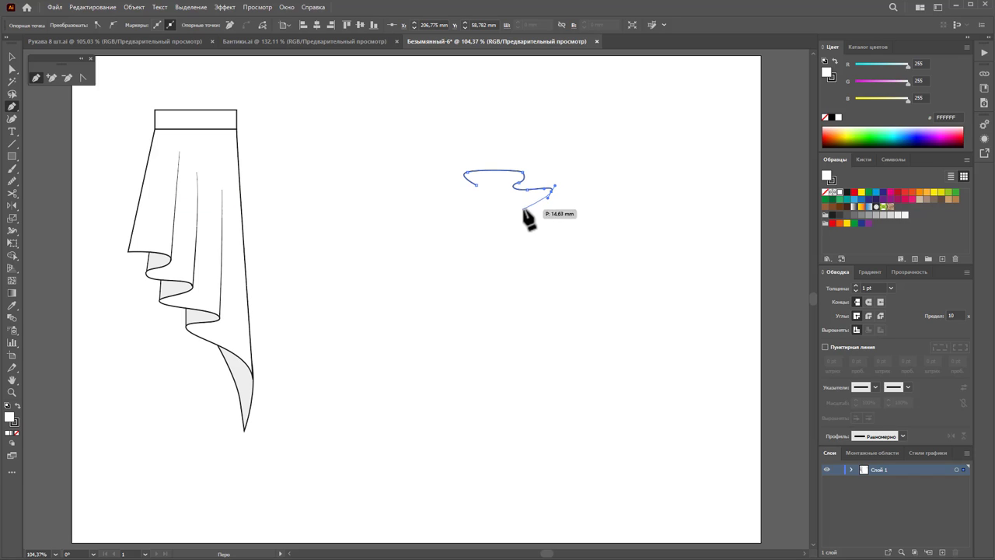
Continue the wave rightward with tight zigzag curls and adjust its left-end curve
{"action": "left_click", "coordinate": [531, 200]}
{"action": "left_click", "coordinate": [535, 206]}
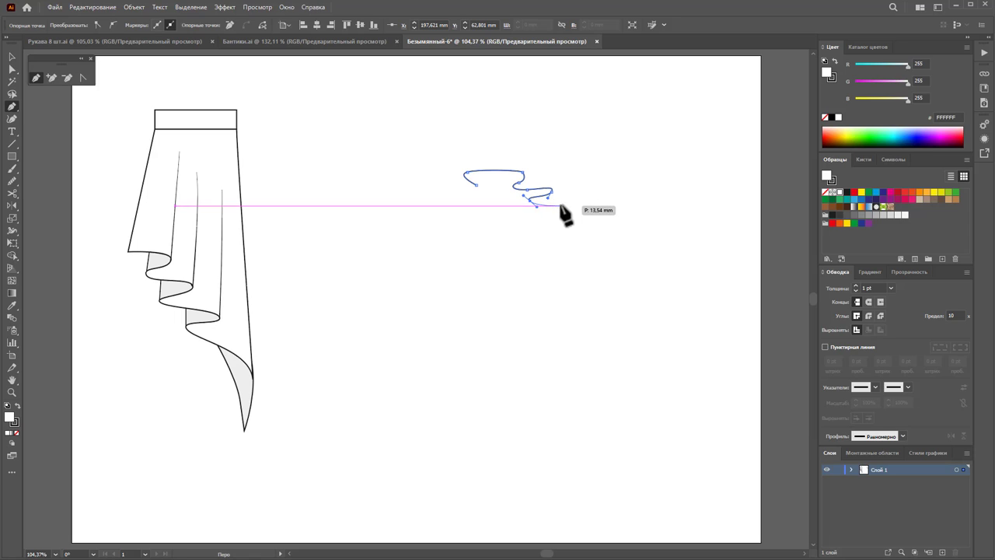
{"action": "left_click", "coordinate": [545, 201]}
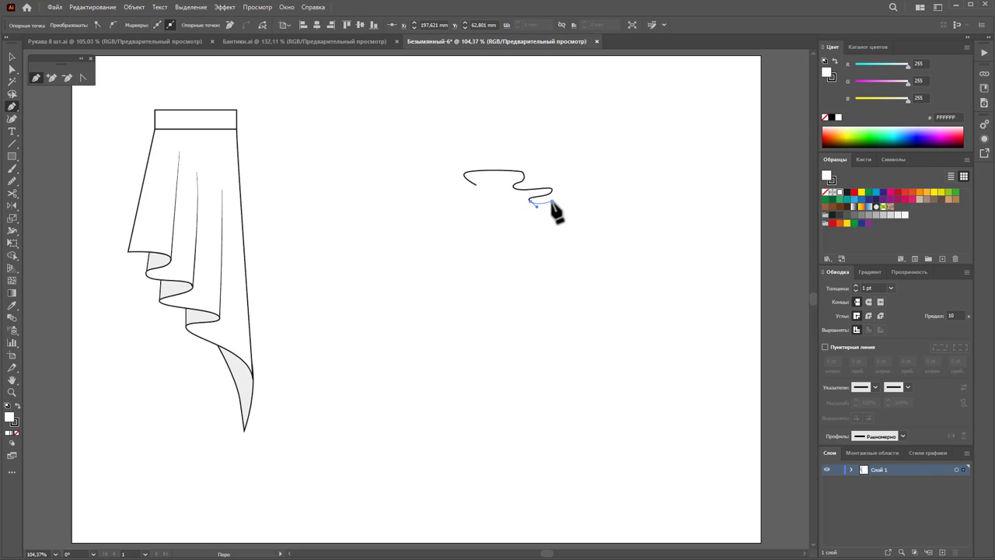
{"action": "left_click_drag", "start_coordinate": [551, 208], "coordinate": [558, 213]}
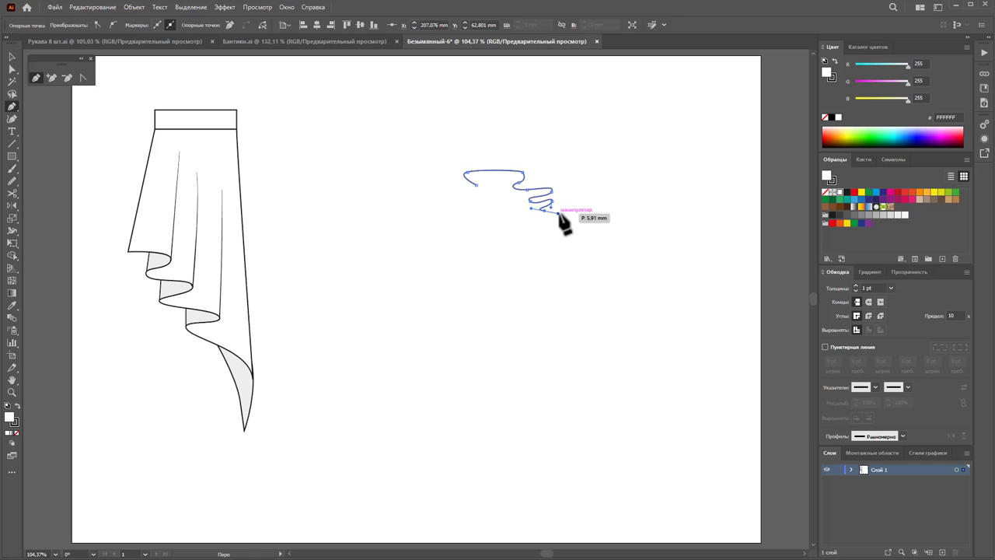
{"action": "left_click", "coordinate": [599, 206]}
{"action": "mouse_move", "coordinate": [602, 211]}
{"action": "left_mouse_down"}
{"action": "mouse_move", "coordinate": [588, 219]}
{"action": "mouse_move", "coordinate": [630, 213]}
{"action": "left_mouse_up"}
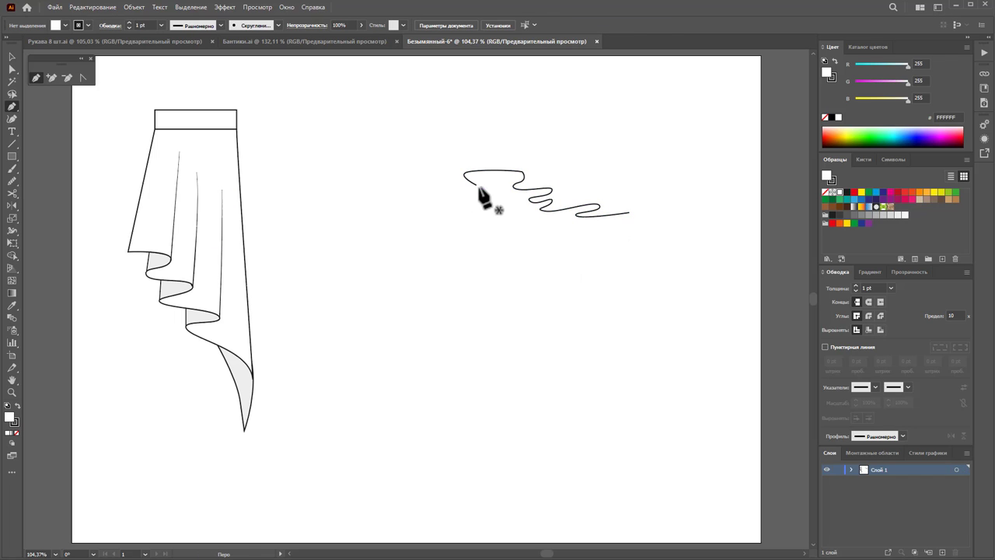
{"action": "mouse_move", "coordinate": [476, 185]}
{"action": "left_mouse_down"}
{"action": "mouse_move", "coordinate": [442, 188]}
{"action": "mouse_move", "coordinate": [459, 193]}
{"action": "mouse_move", "coordinate": [440, 176]}
{"action": "left_mouse_up"}
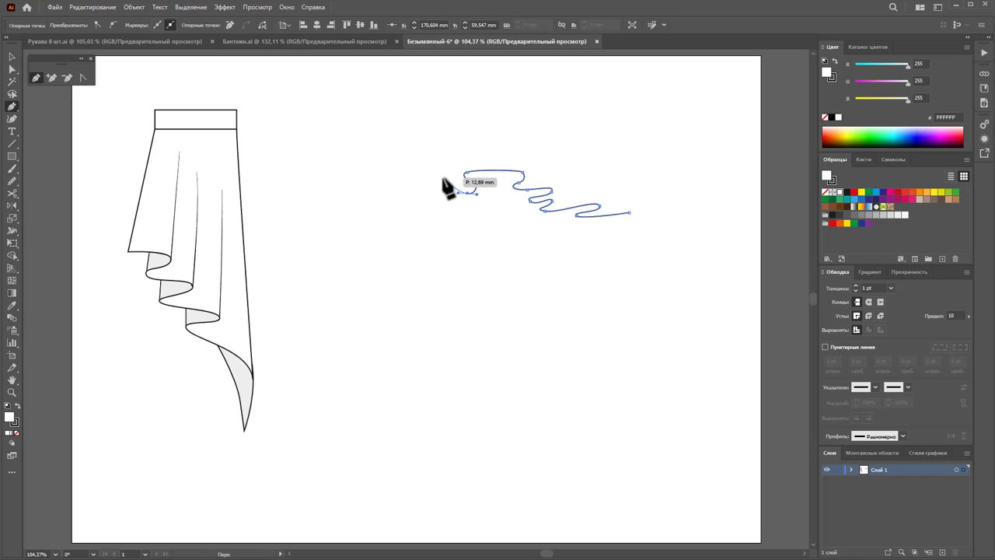
Reshape the wave's start handle and delete its left-end anchor, leaving a flat starting stroke
{"action": "mouse_move", "coordinate": [443, 179]}
{"action": "left_mouse_down"}
{"action": "mouse_move", "coordinate": [503, 289]}
{"action": "mouse_move", "coordinate": [480, 246]}
{"action": "mouse_move", "coordinate": [209, 58]}
{"action": "mouse_move", "coordinate": [457, 259]}
{"action": "mouse_move", "coordinate": [578, 232]}
{"action": "mouse_move", "coordinate": [444, 233]}
{"action": "left_mouse_up"}
{"action": "left_click", "coordinate": [52, 78]}
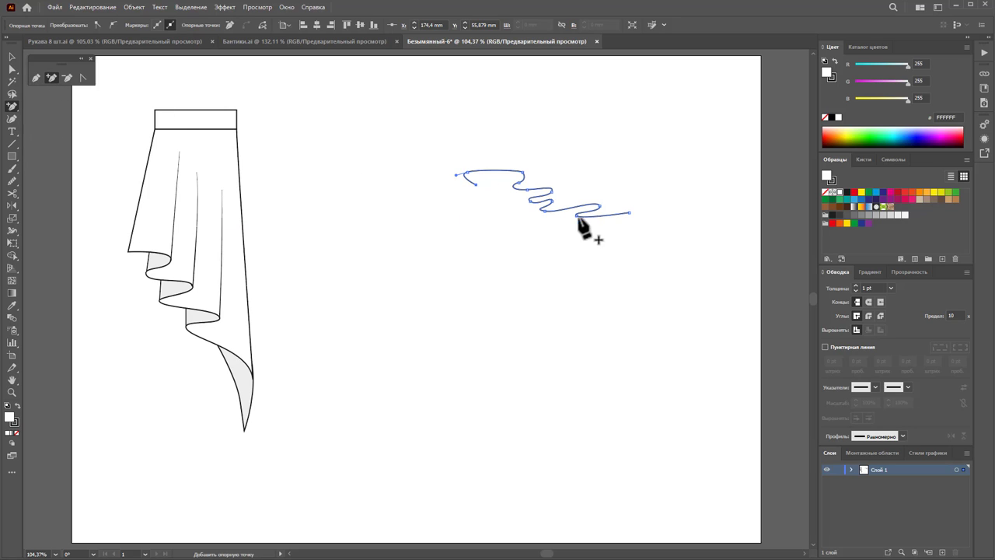
{"action": "left_click", "coordinate": [496, 170]}
{"action": "left_click", "coordinate": [468, 170]}
{"action": "left_click", "coordinate": [12, 57]}
{"action": "left_click", "coordinate": [620, 255]}
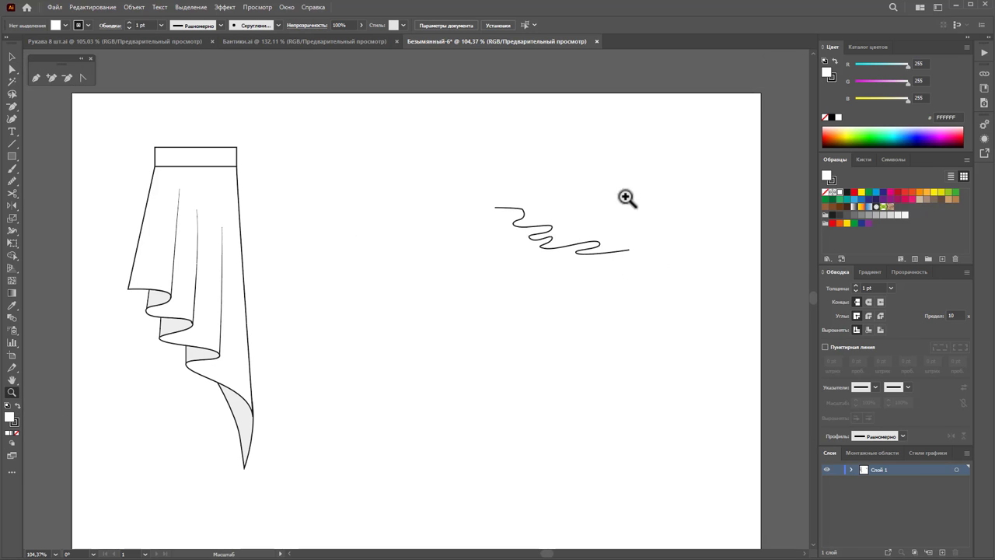
Zoom in on the wavy line and smooth its top section
{"action": "left_click_drag", "start_coordinate": [628, 195], "coordinate": [531, 237]}
{"action": "scroll", "coordinate": [531, 237], "scroll_direction": "up", "scroll_amount": 1}
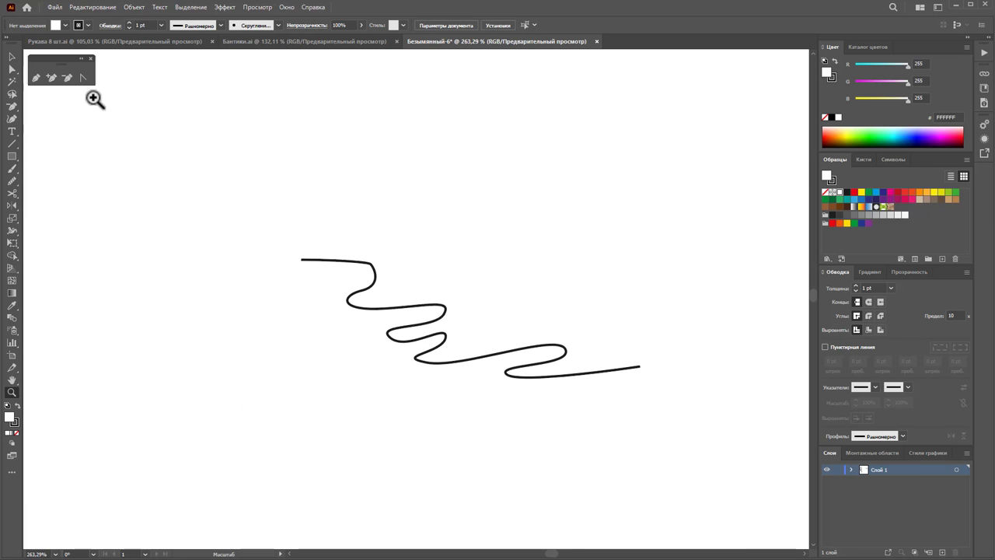
{"action": "left_click_drag", "start_coordinate": [273, 192], "coordinate": [646, 446]}
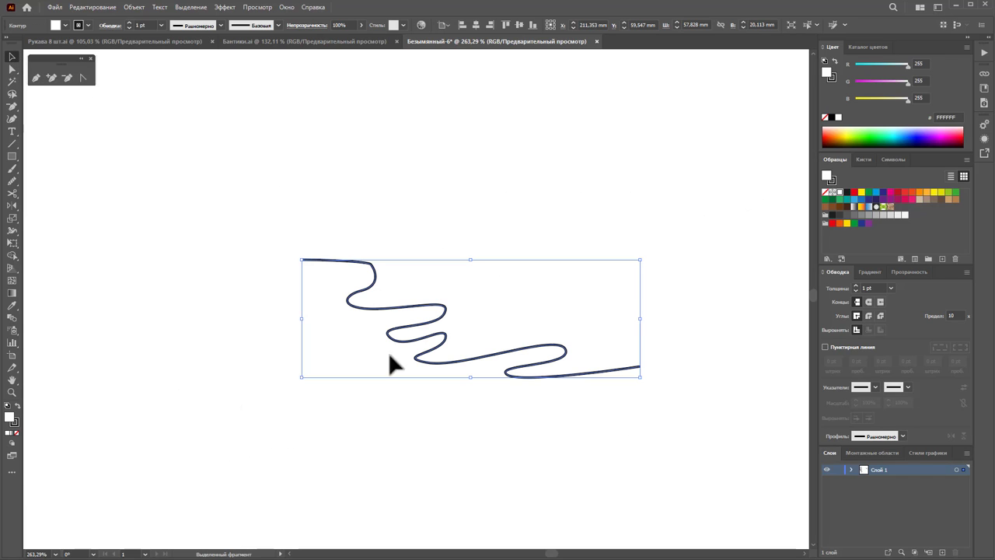
{"action": "left_click", "coordinate": [12, 180]}
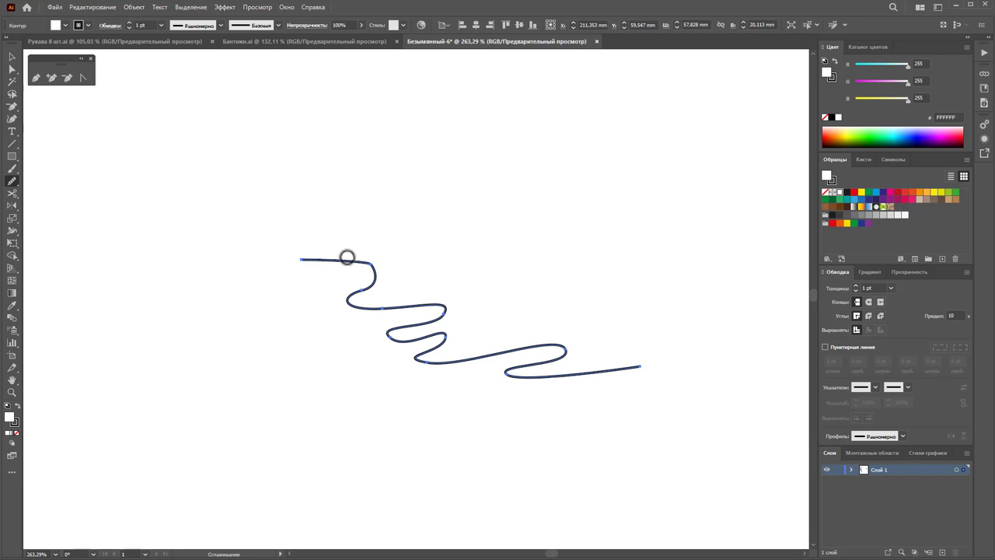
{"action": "mouse_move", "coordinate": [334, 256]}
{"action": "left_mouse_down"}
{"action": "mouse_move", "coordinate": [365, 262]}
{"action": "mouse_move", "coordinate": [406, 293]}
{"action": "left_mouse_up"}
{"action": "left_click", "coordinate": [12, 56]}
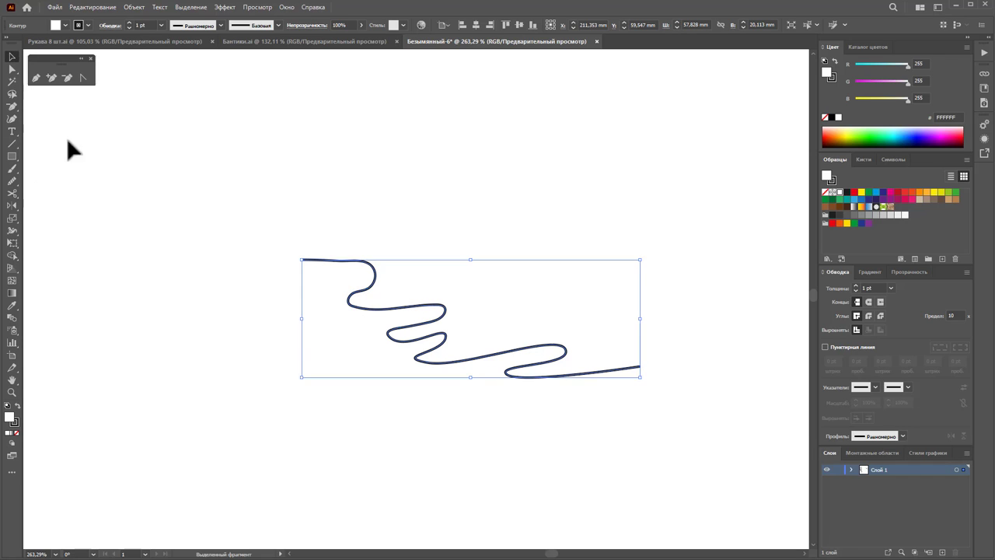
{"action": "left_click", "coordinate": [66, 137]}
Draw two curved vertical fold lines rising from the wave's first bends
{"action": "left_click", "coordinate": [376, 274]}
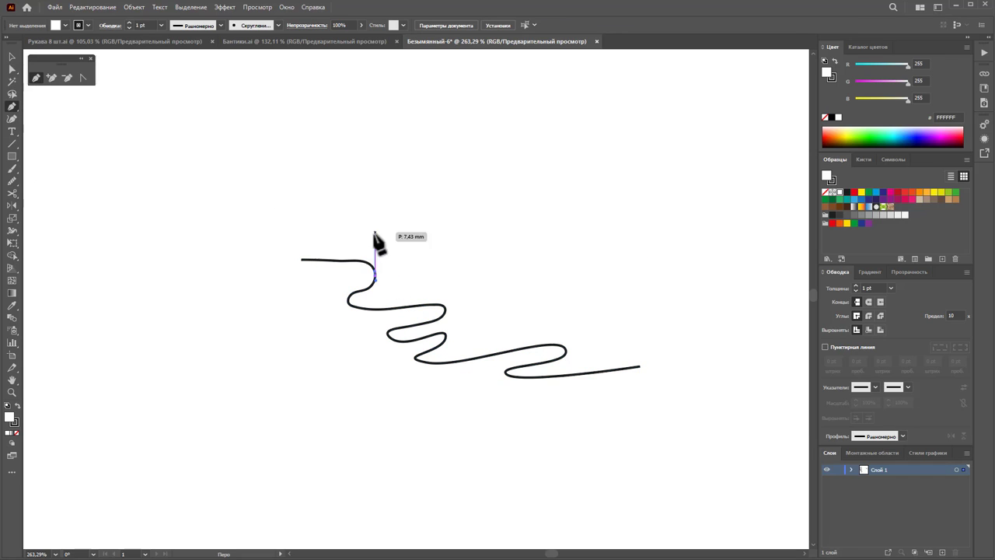
{"action": "left_click_drag", "start_coordinate": [374, 126], "coordinate": [370, 71]}
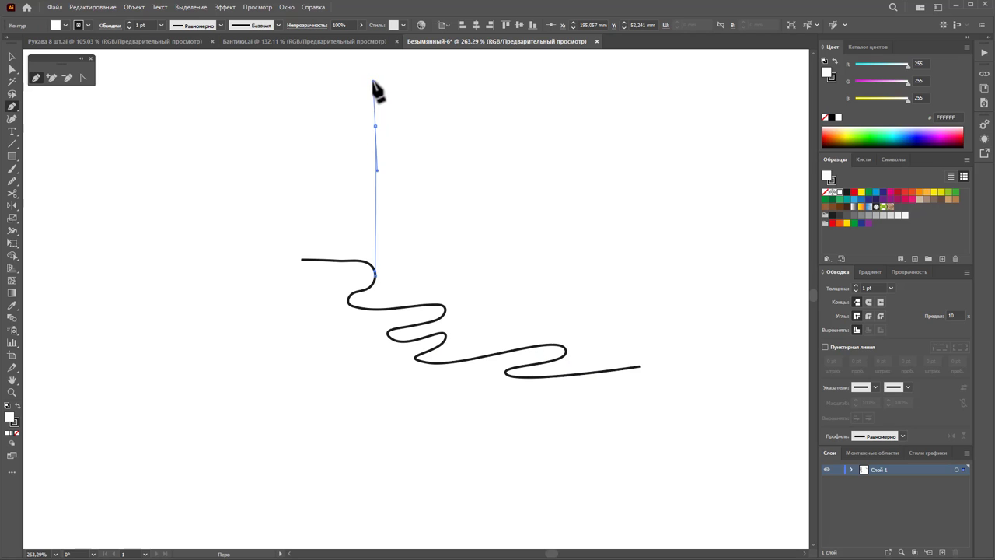
{"action": "key", "text": "Escape"}
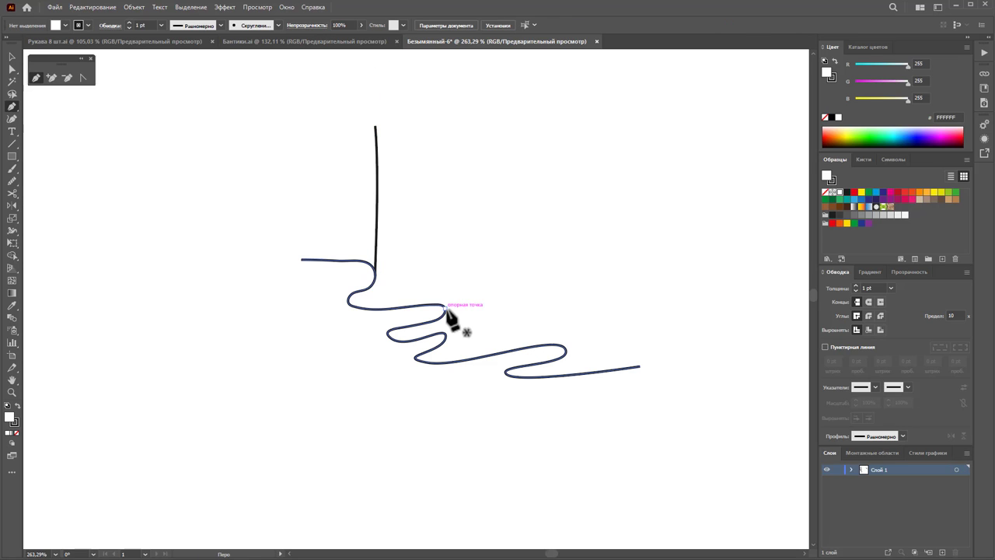
{"action": "left_click", "coordinate": [444, 309]}
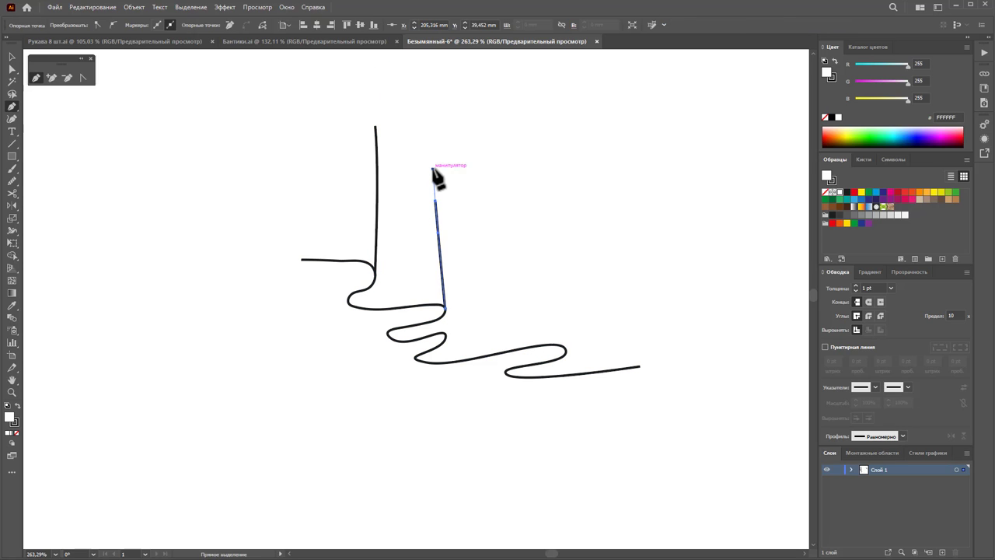
{"action": "left_click_drag", "start_coordinate": [445, 227], "coordinate": [438, 166]}
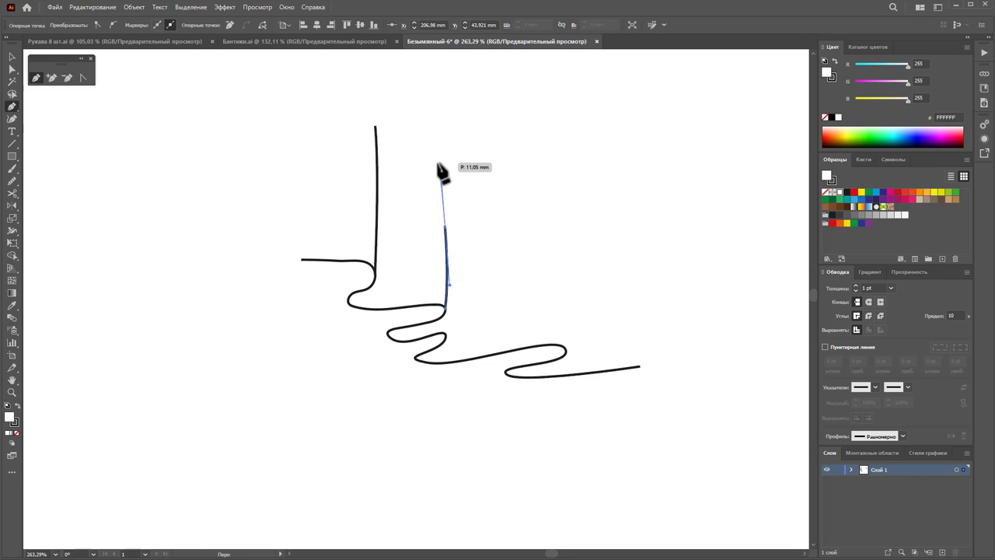
{"action": "left_click", "coordinate": [504, 209], "text": "ctrl"}
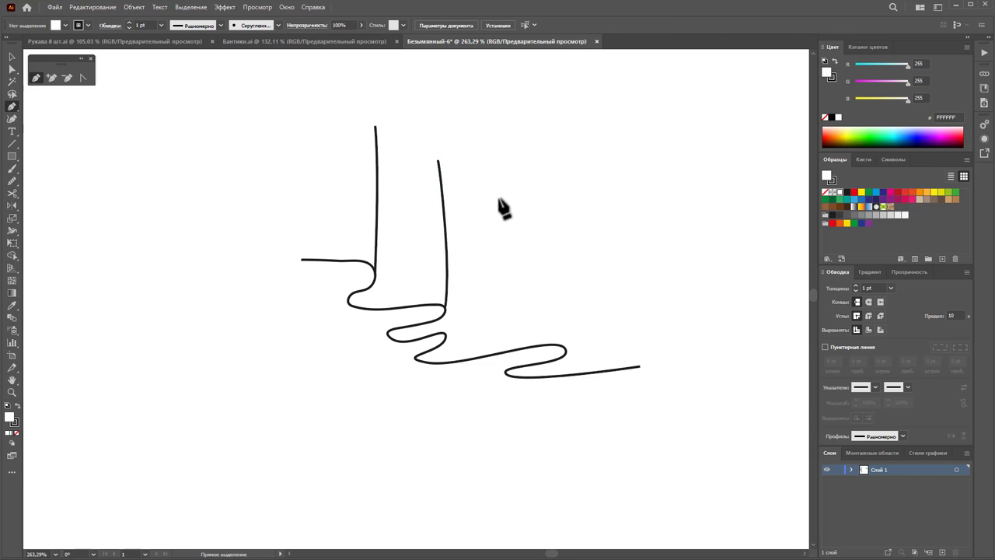
Extend the hem path with a short vertical edge joining it to the right fold line
{"action": "left_click", "coordinate": [388, 332]}
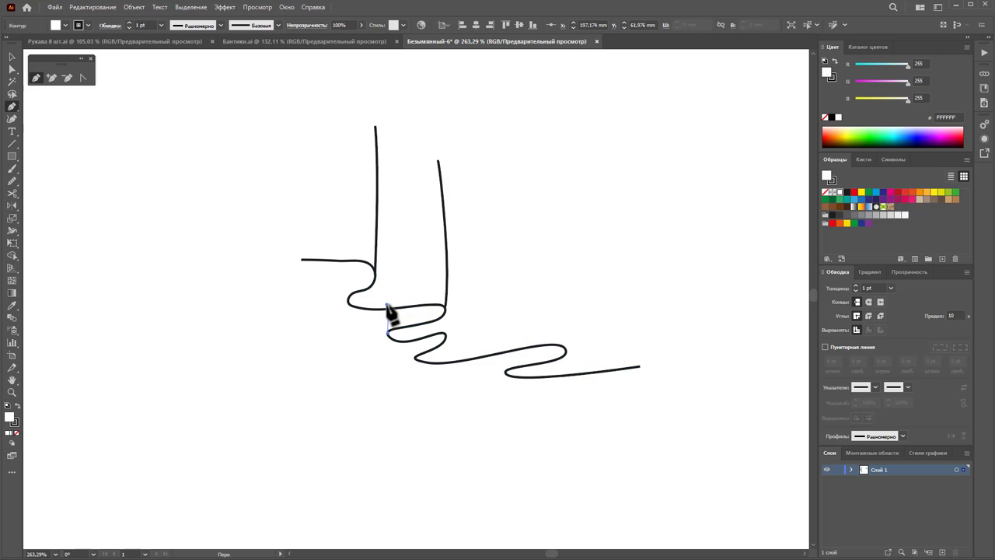
{"action": "left_click", "coordinate": [388, 299]}
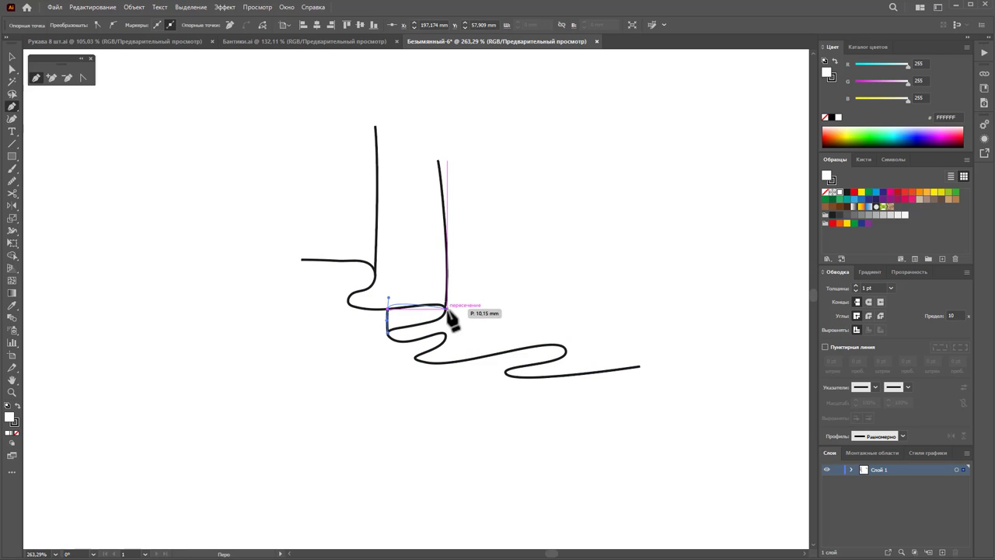
{"action": "left_click", "coordinate": [445, 310]}
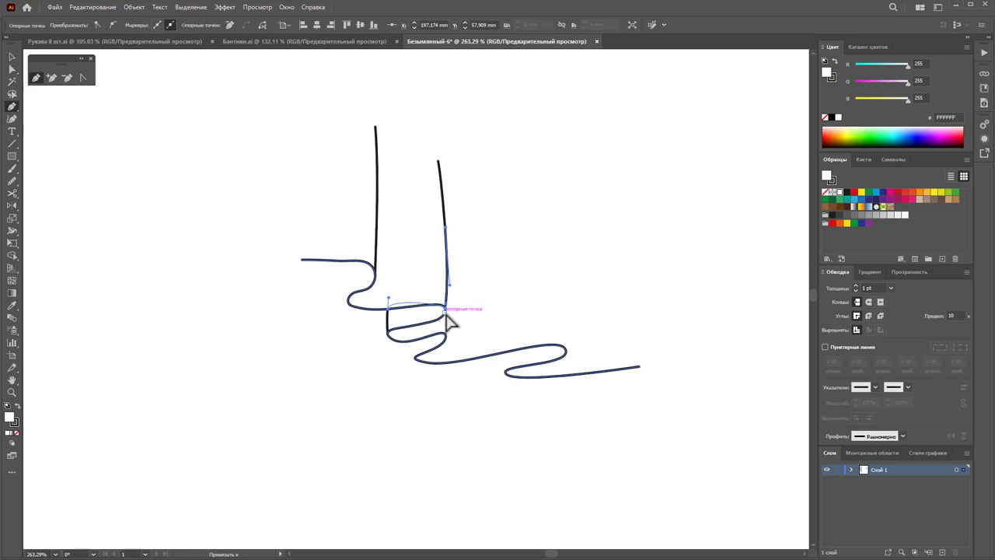
{"action": "left_click", "coordinate": [389, 333], "text": "ctrl"}
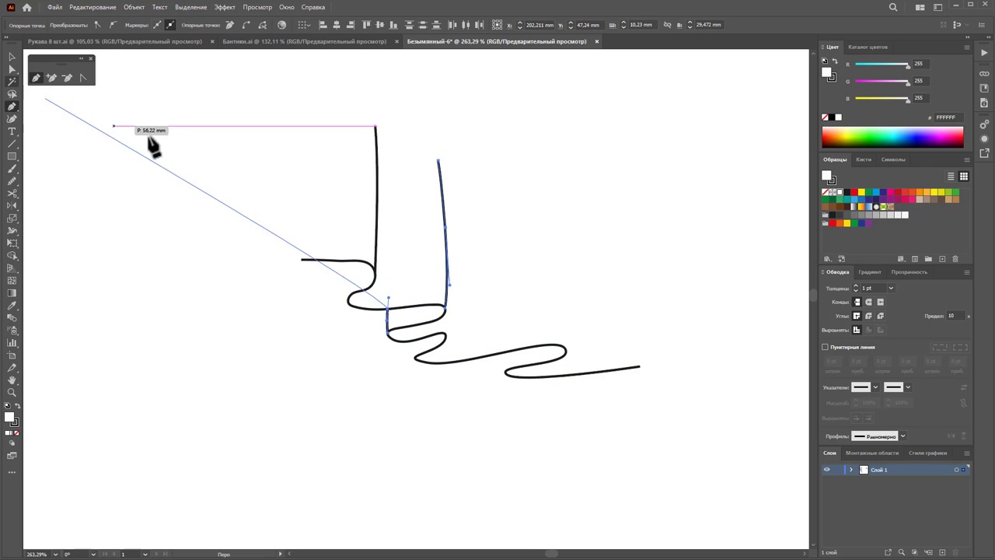
{"action": "left_click", "coordinate": [12, 57]}
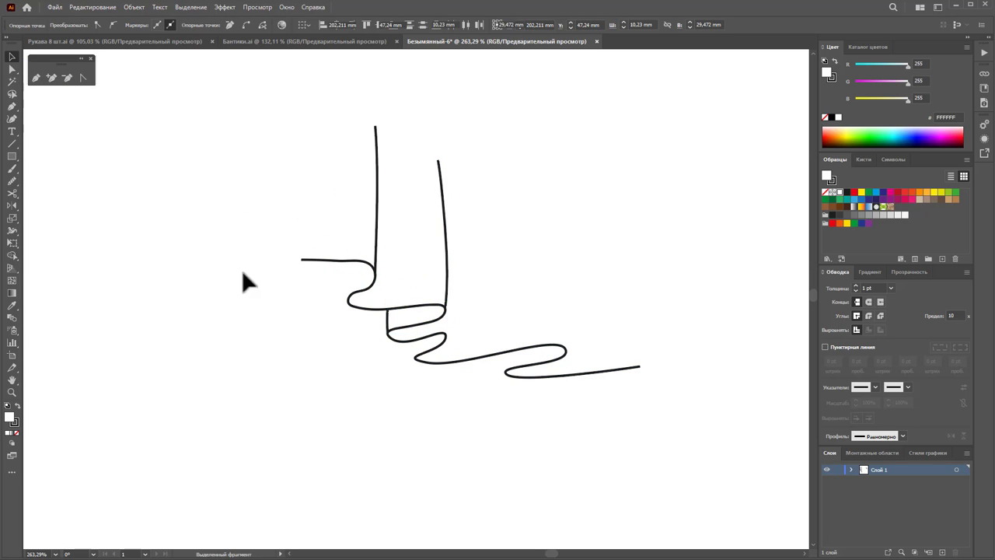
{"action": "left_click", "coordinate": [389, 322]}
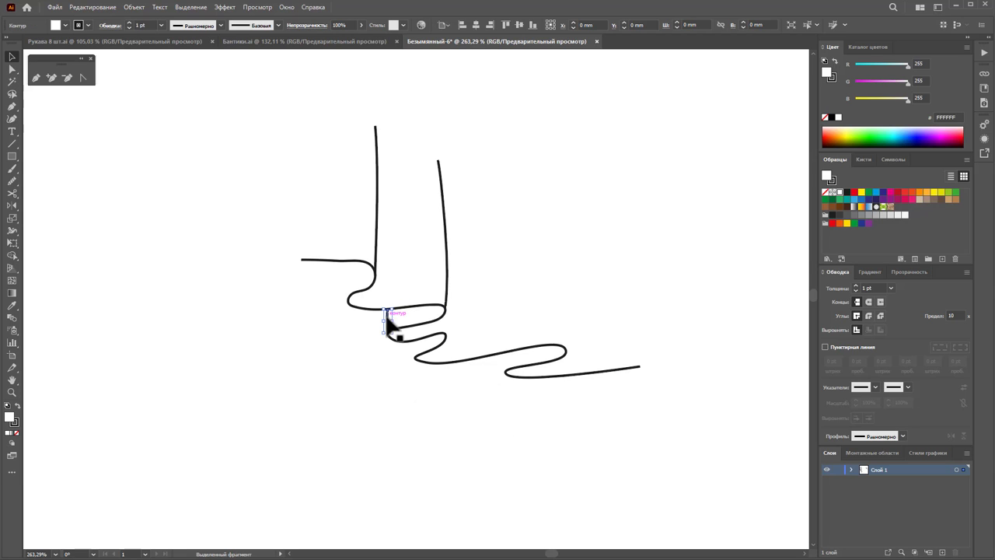
Draw a closed curved shape inside the fold between the upper and lower hem curves
{"action": "left_click_drag", "start_coordinate": [433, 322], "coordinate": [656, 243]}
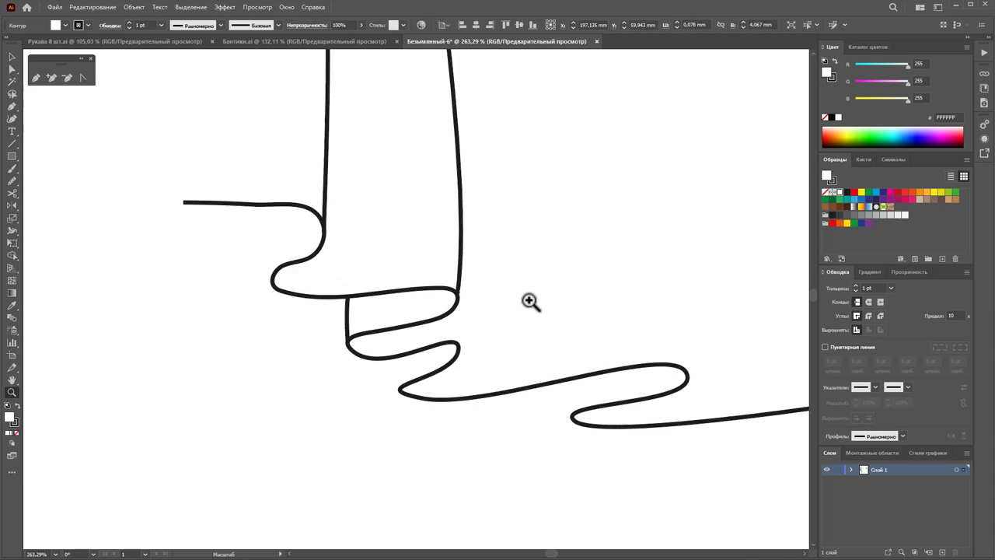
{"action": "left_click", "coordinate": [36, 77]}
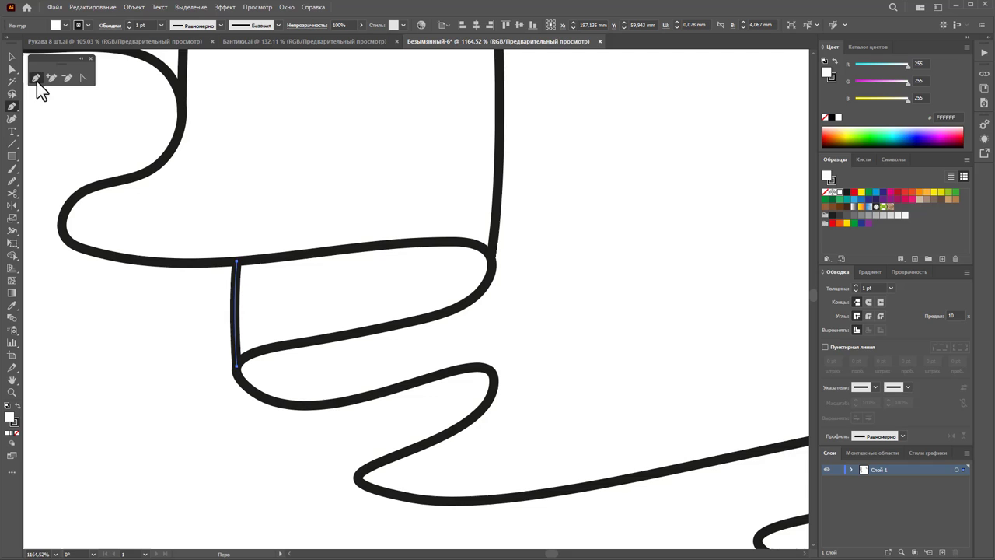
{"action": "left_click", "coordinate": [237, 262]}
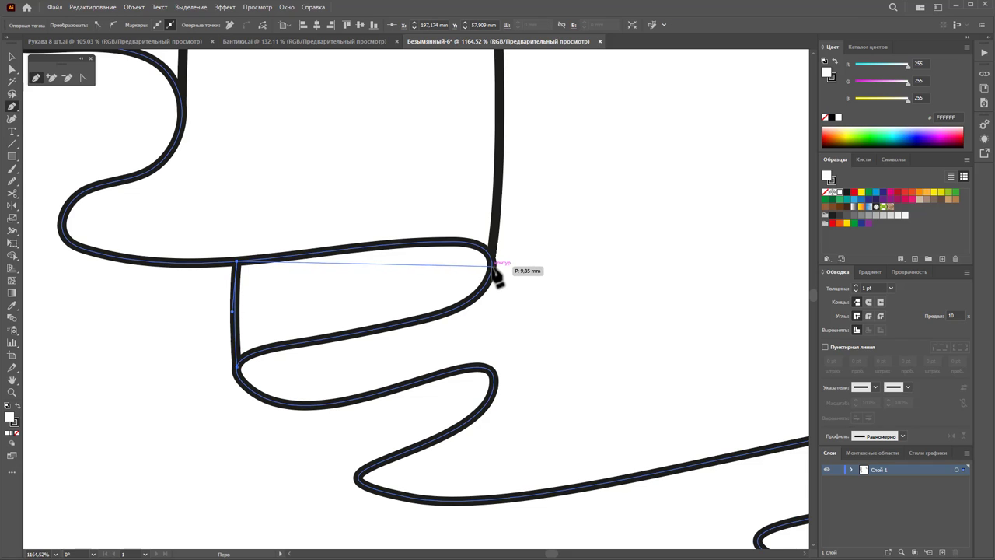
{"action": "mouse_move", "coordinate": [491, 265]}
{"action": "left_mouse_down"}
{"action": "mouse_move", "coordinate": [477, 315]}
{"action": "mouse_move", "coordinate": [491, 318]}
{"action": "left_mouse_up"}
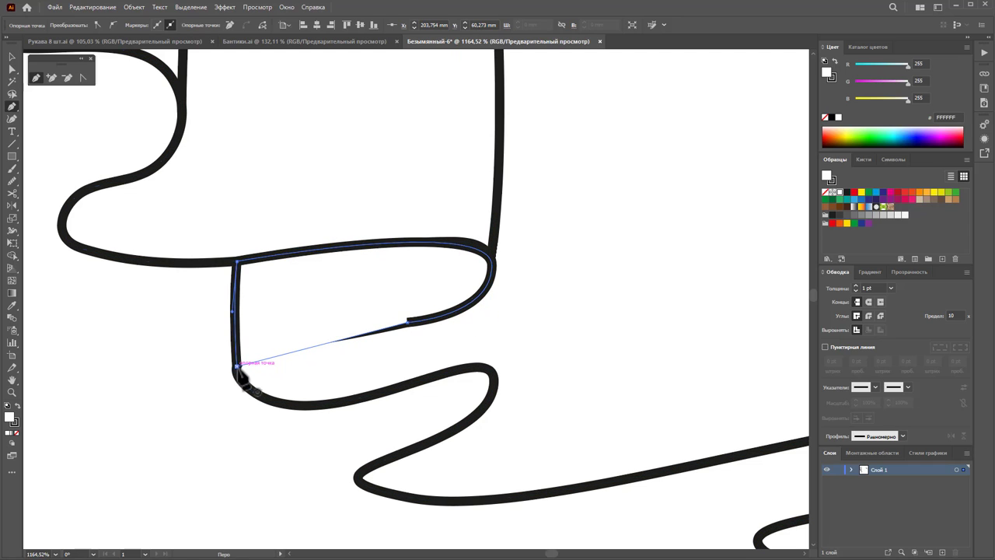
{"action": "left_click_drag", "start_coordinate": [238, 365], "coordinate": [251, 376]}
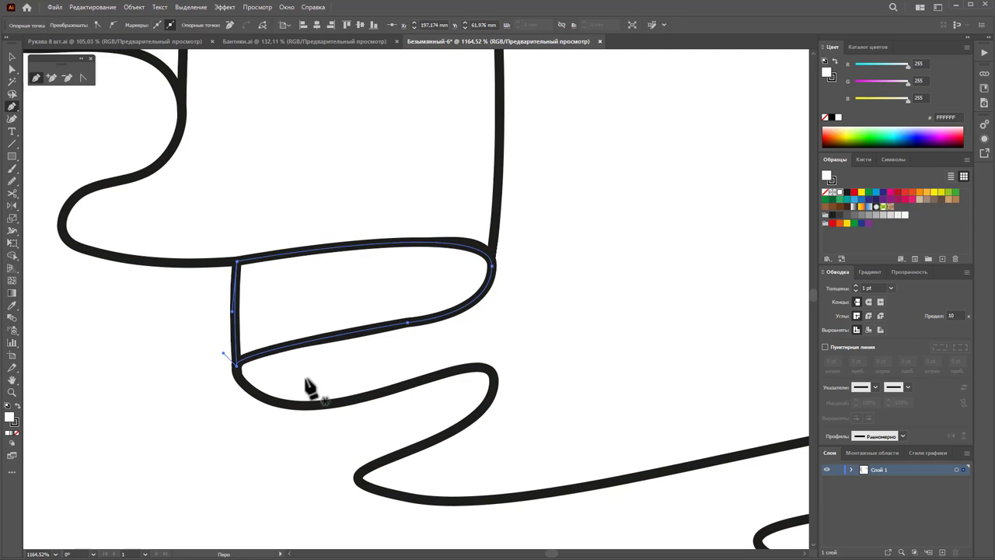
Bring the fold shape to the front, fill it light grey, and zoom back out
{"action": "left_click", "coordinate": [12, 57]}
{"action": "left_click", "coordinate": [188, 289]}
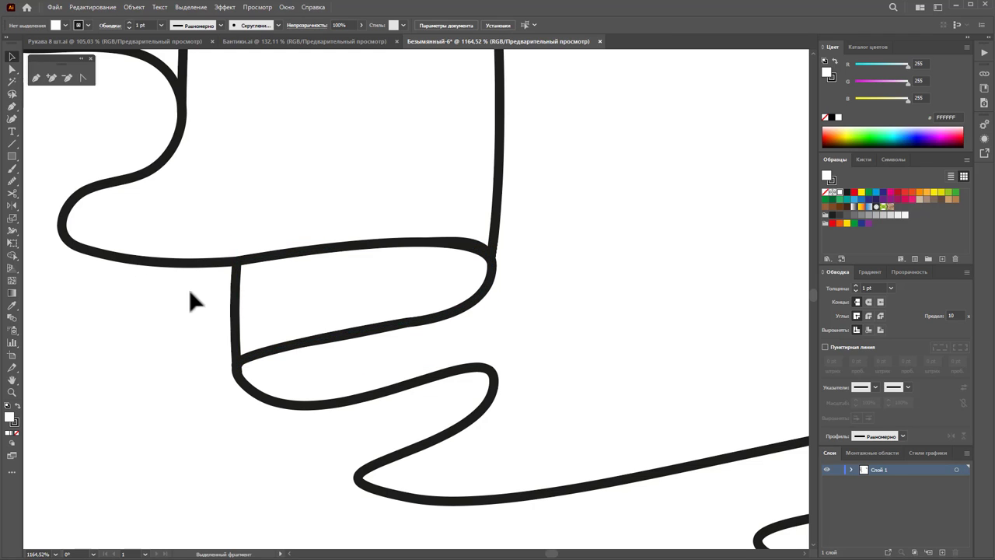
{"action": "left_click", "coordinate": [265, 304]}
{"action": "right_click", "coordinate": [267, 307]}
{"action": "mouse_move", "coordinate": [299, 552]}
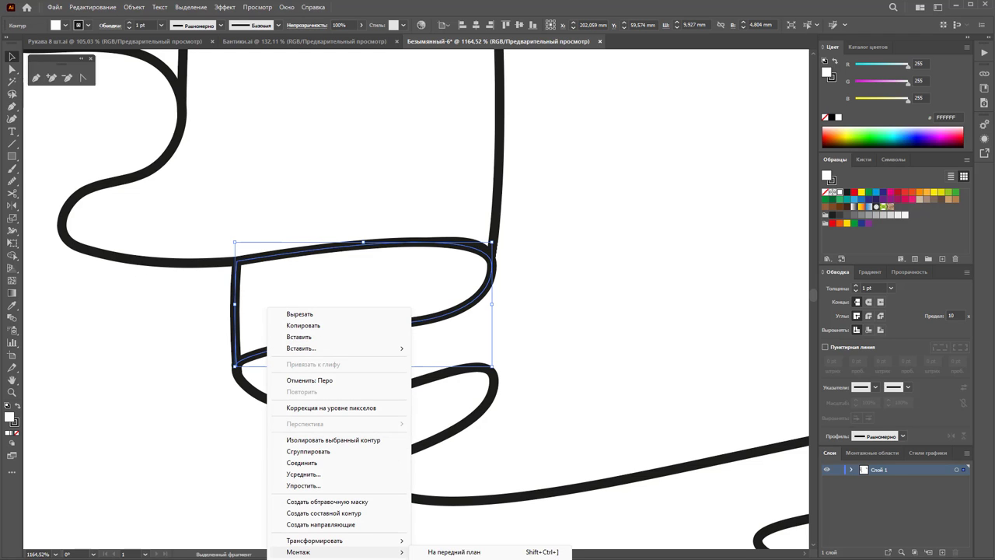
{"action": "left_click", "coordinate": [454, 551]}
{"action": "left_click", "coordinate": [898, 219]}
{"action": "key", "text": "z"}
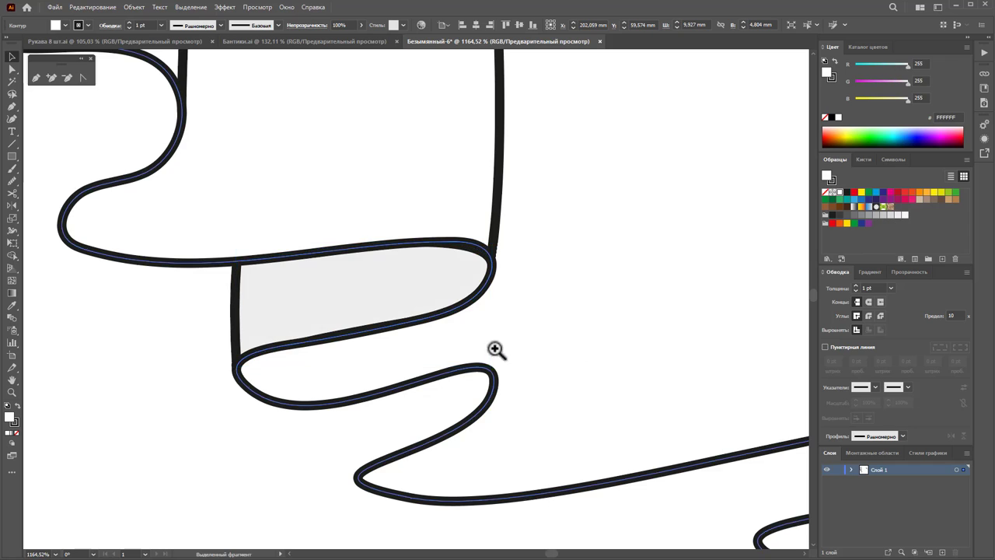
{"action": "left_click", "coordinate": [509, 273], "text": "alt"}
{"action": "left_click", "coordinate": [277, 261], "text": "alt"}
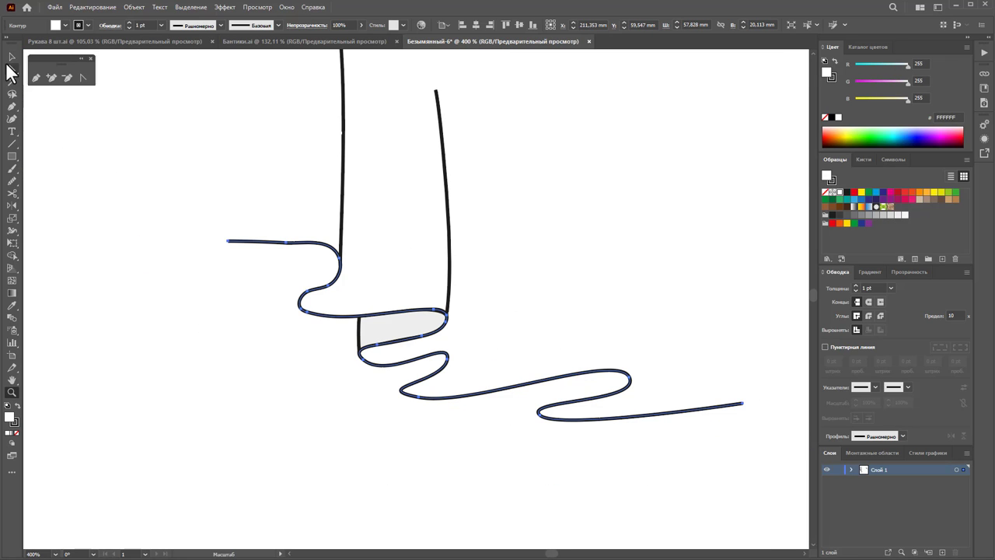
Smooth the wave segment and handles just below the grey fold
{"action": "left_click", "coordinate": [10, 68]}
{"action": "left_click", "coordinate": [457, 447]}
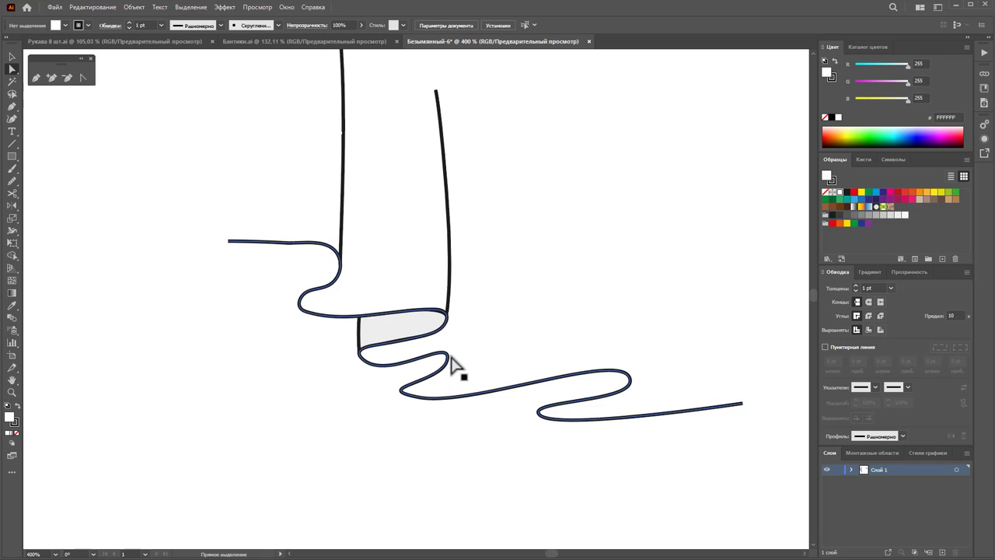
{"action": "left_click_drag", "start_coordinate": [448, 360], "coordinate": [434, 377]}
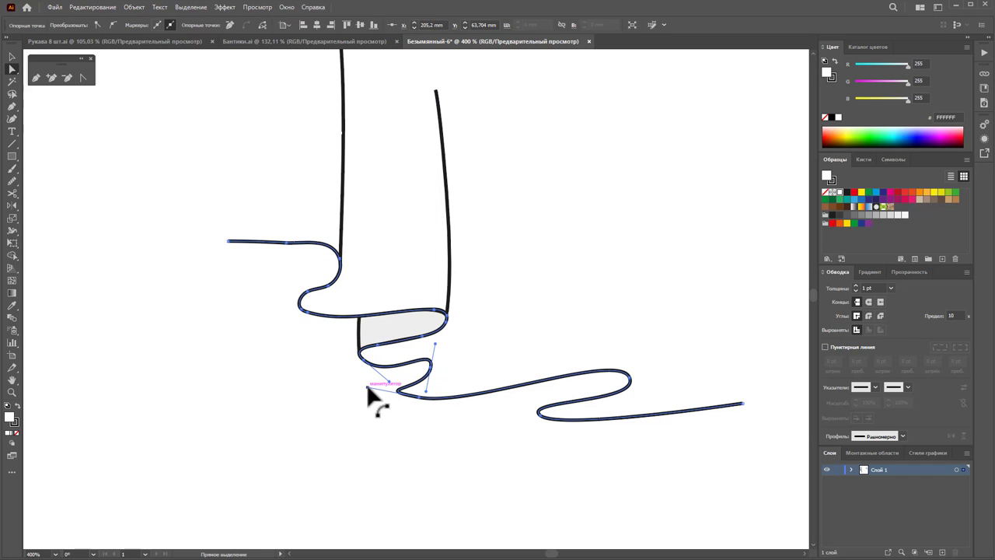
{"action": "left_click_drag", "start_coordinate": [367, 386], "coordinate": [357, 385]}
{"action": "left_click", "coordinate": [426, 392]}
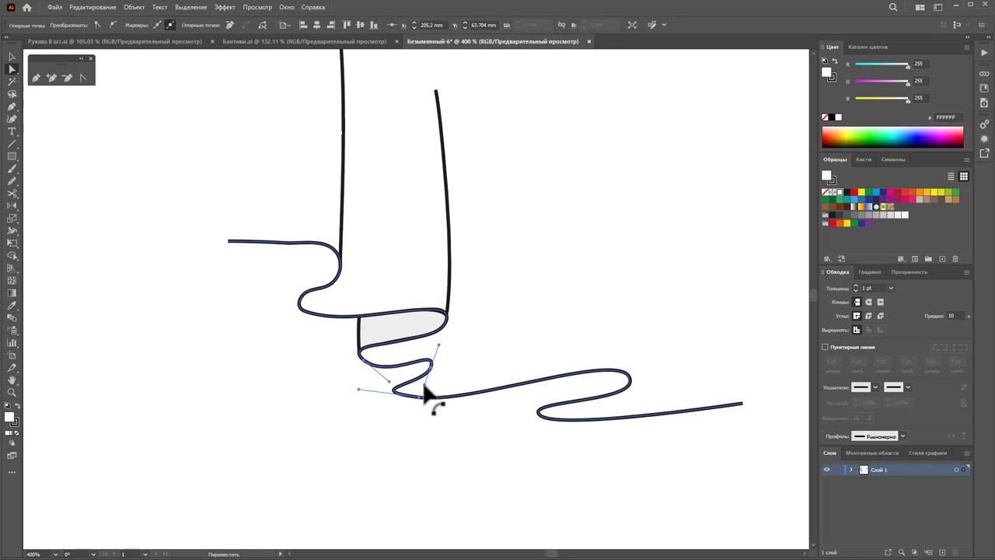
{"action": "left_click", "coordinate": [413, 449]}
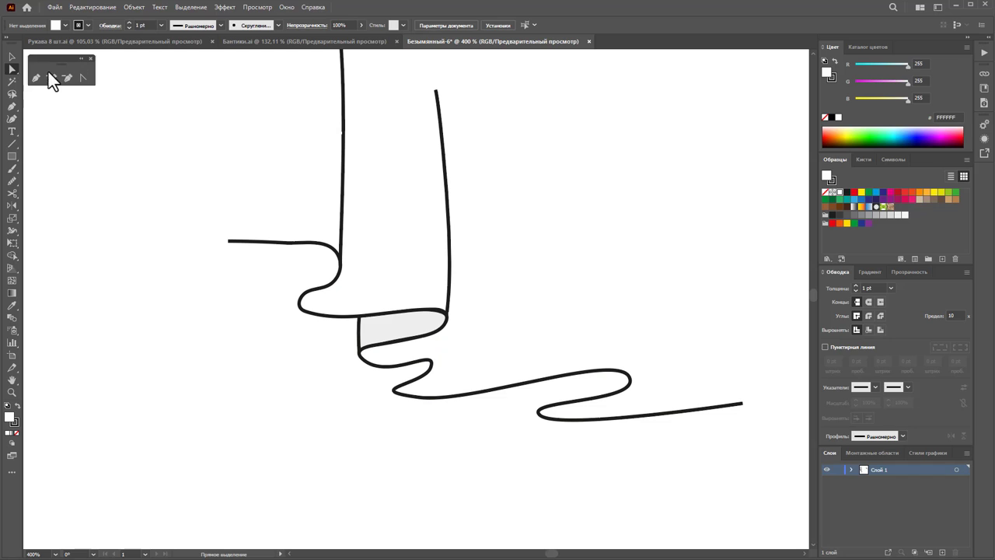
Draw a short edge up to the fold's right corner and a third curved vertical fold line
{"action": "left_click", "coordinate": [433, 340], "text": "ctrl"}
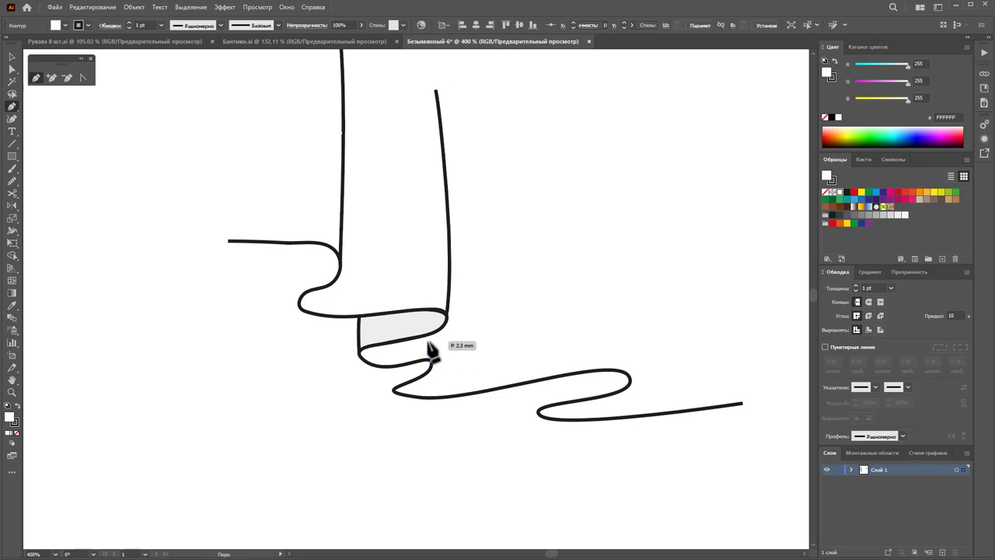
{"action": "left_click", "coordinate": [436, 311]}
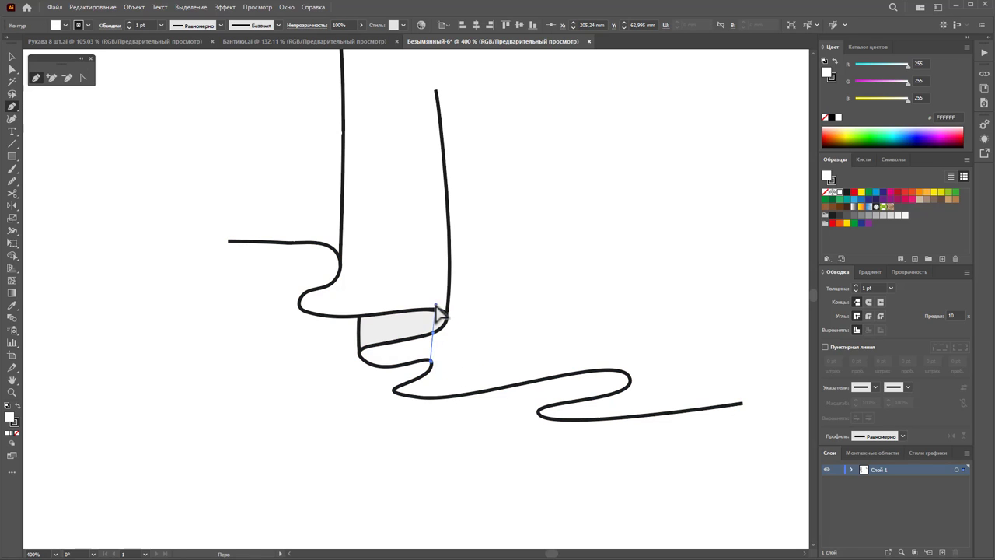
{"action": "left_click", "coordinate": [476, 418], "text": "ctrl"}
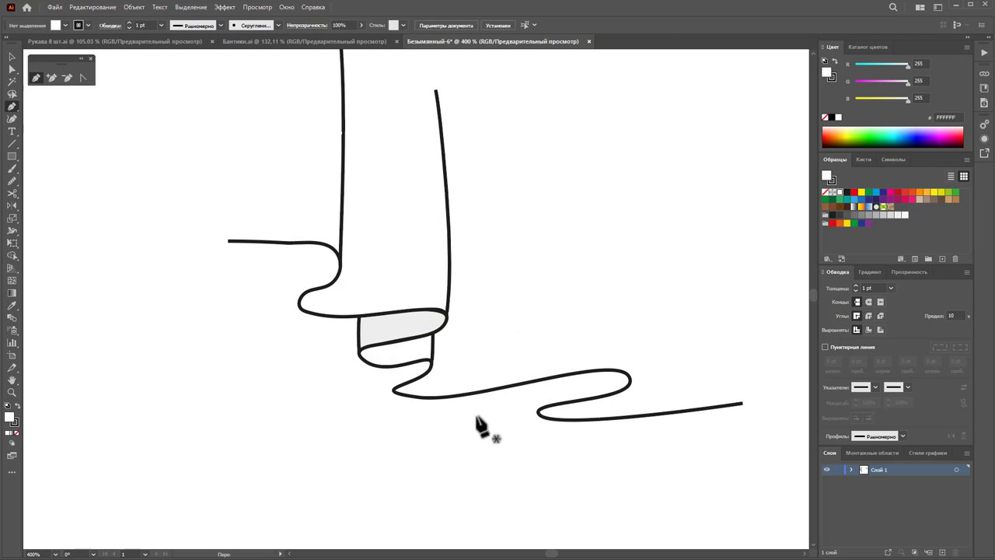
{"action": "left_click", "coordinate": [631, 378]}
{"action": "left_click_drag", "start_coordinate": [622, 190], "coordinate": [614, 149]}
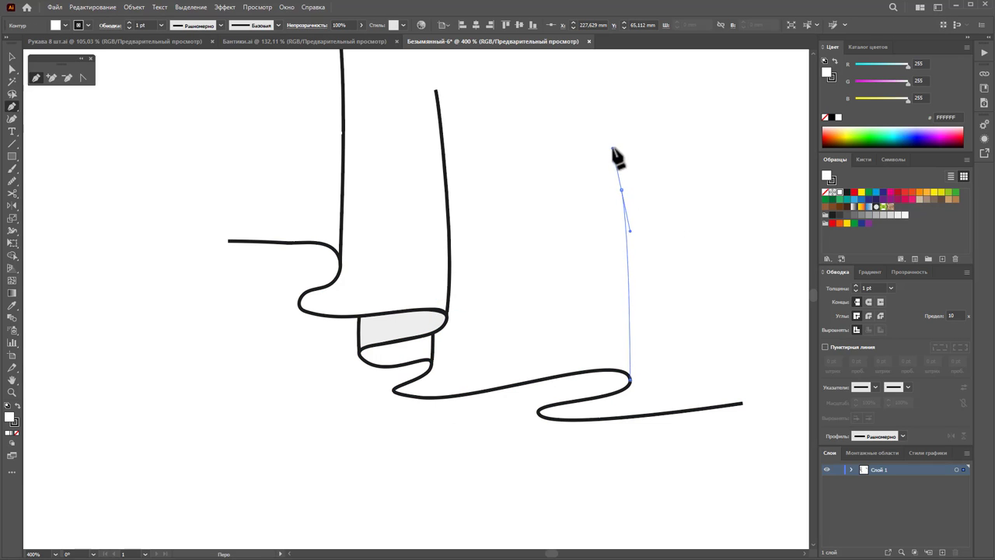
{"action": "left_click", "coordinate": [633, 142], "text": "ctrl"}
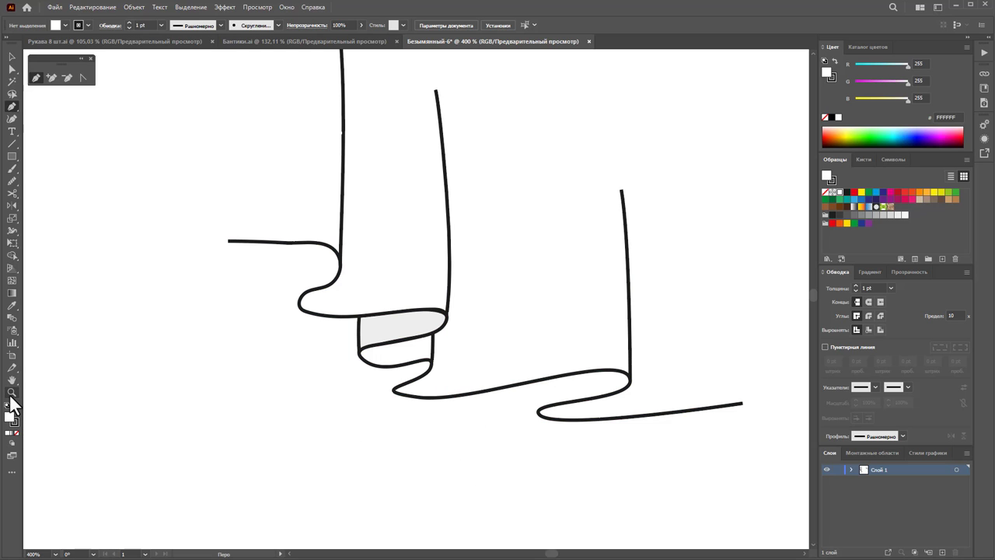
Draw a closed small fold shape in the lower curl with a vertical edge and curved side
{"action": "left_click_drag", "start_coordinate": [425, 418], "coordinate": [499, 425]}
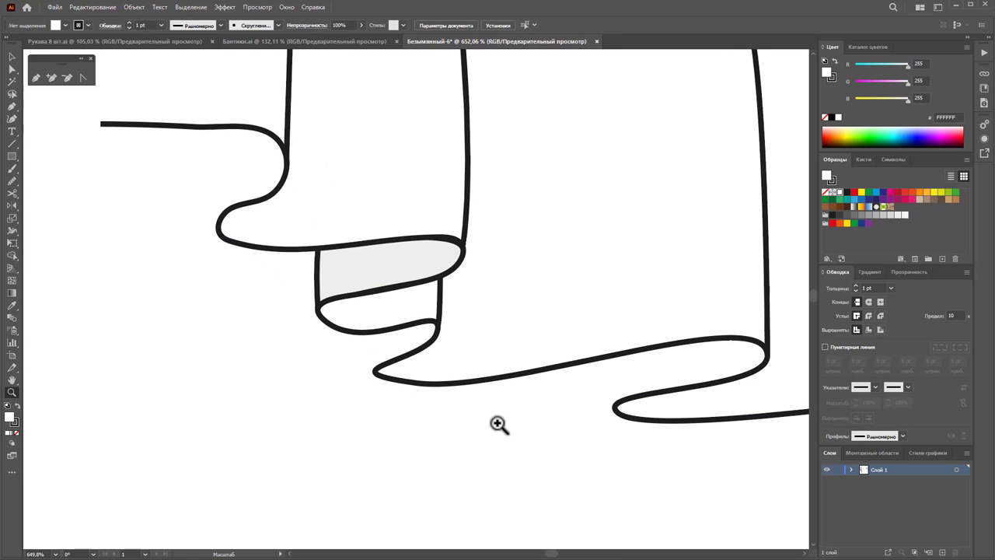
{"action": "left_click", "coordinate": [36, 78]}
{"action": "left_click", "coordinate": [378, 373], "text": "ctrl"}
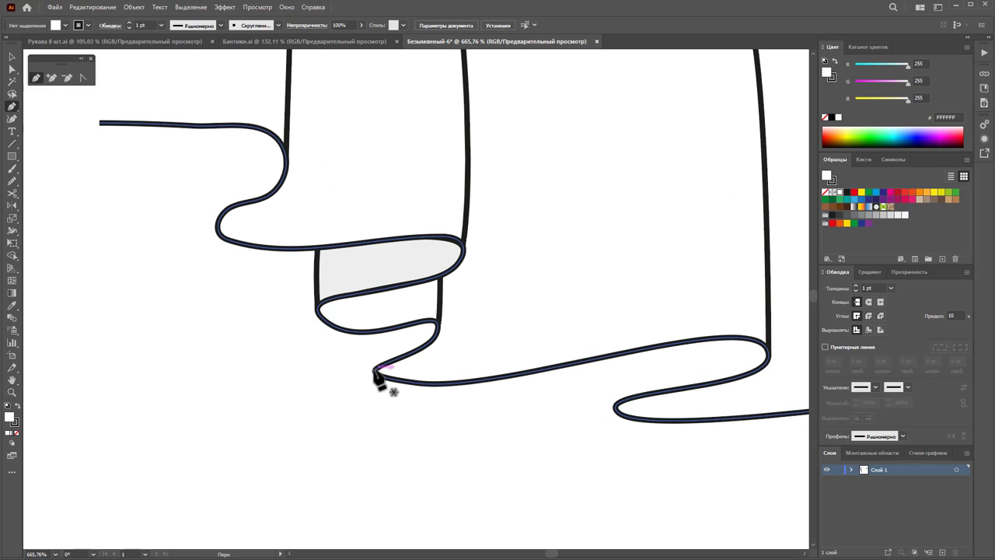
{"action": "left_click", "coordinate": [372, 331]}
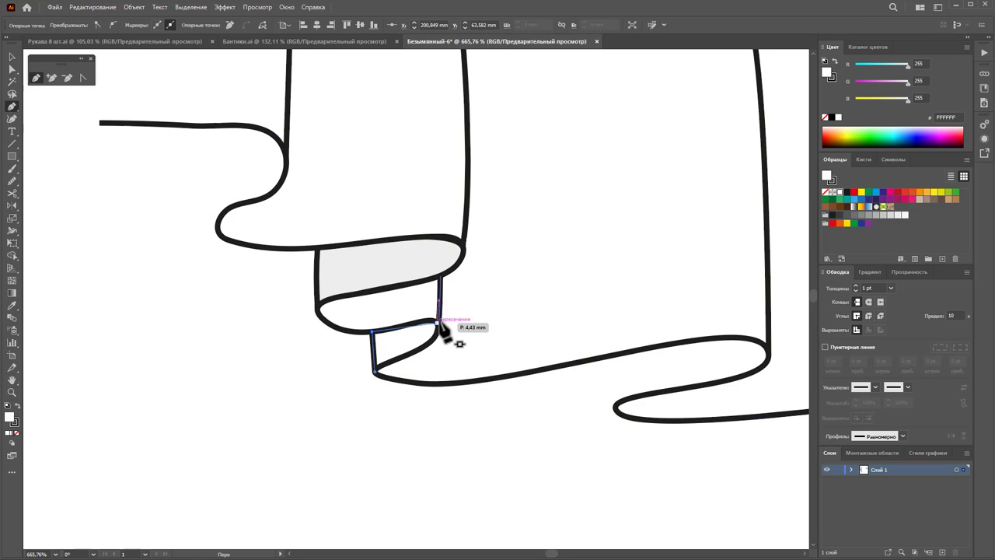
{"action": "left_click", "coordinate": [440, 332]}
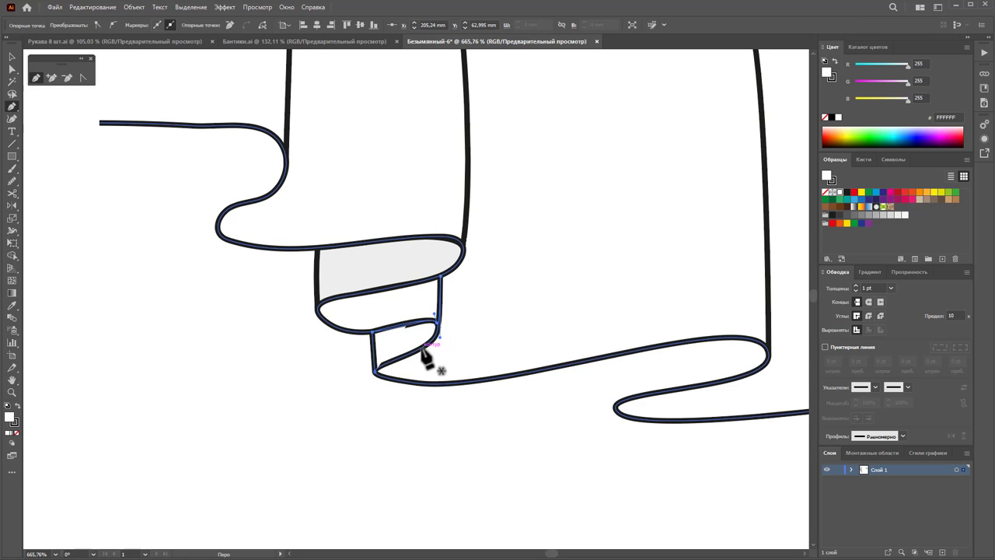
{"action": "key", "text": "ctrl+z"}
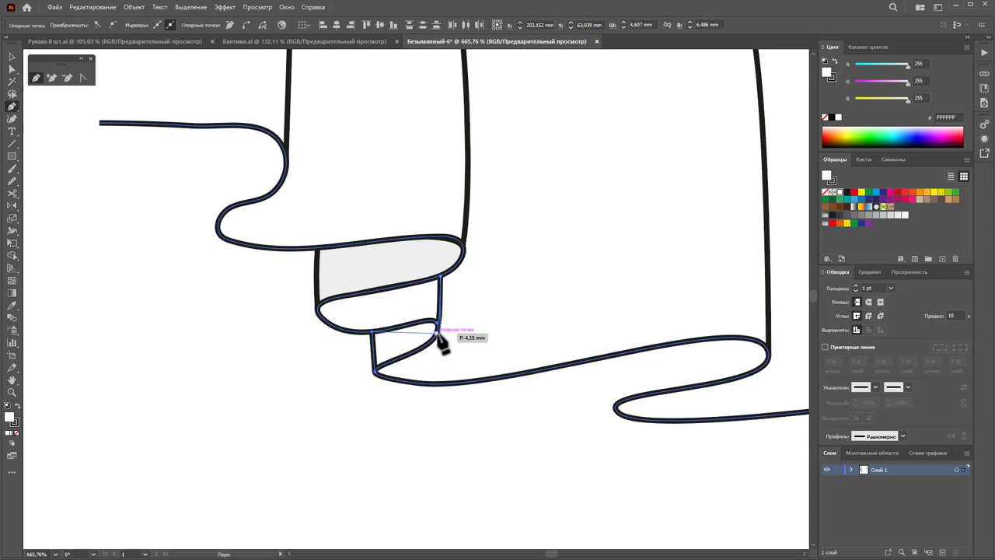
{"action": "left_click_drag", "start_coordinate": [438, 333], "coordinate": [433, 354]}
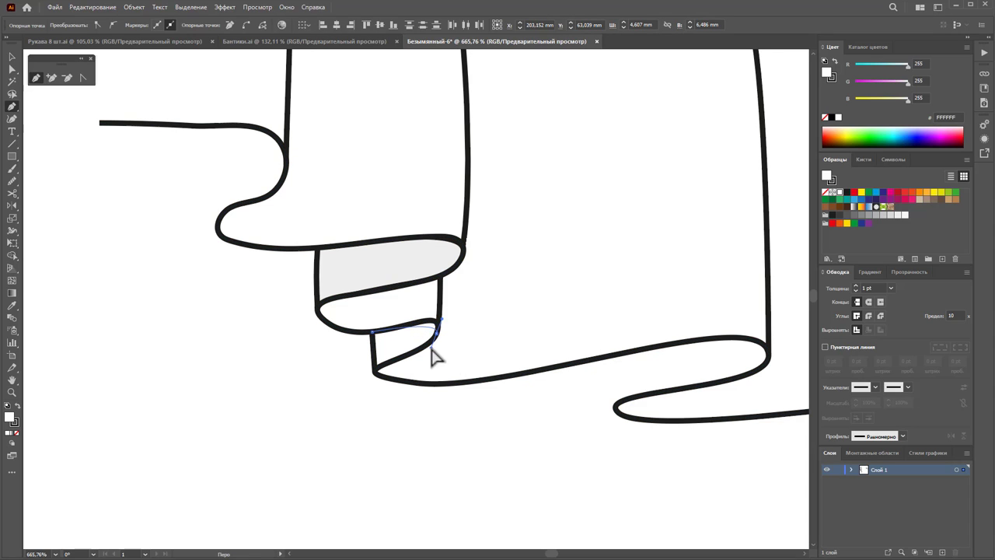
{"action": "left_click", "coordinate": [373, 373]}
{"action": "left_click", "coordinate": [375, 377]}
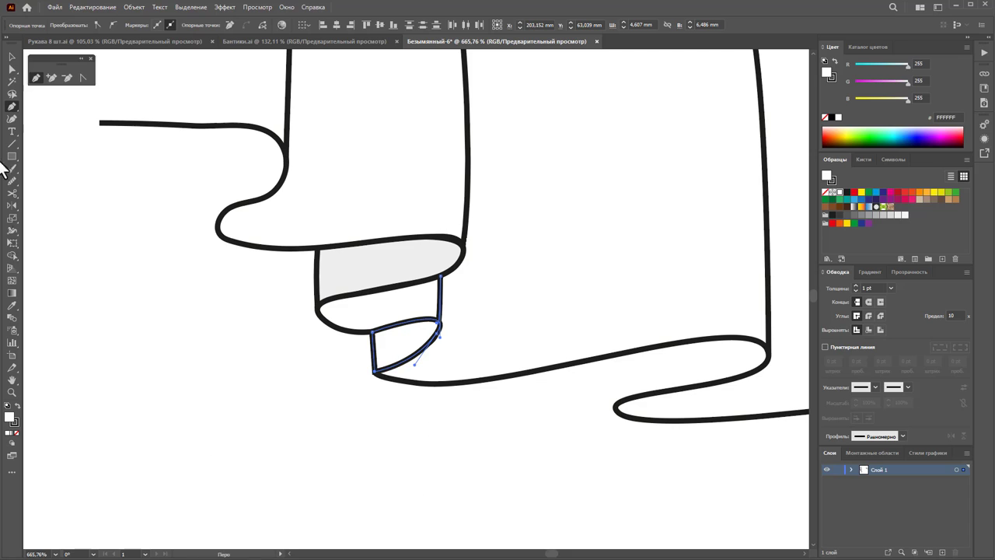
Sample the light grey onto the small fold shape and bring it to the front
{"action": "left_click", "coordinate": [11, 306]}
{"action": "left_click", "coordinate": [382, 289]}
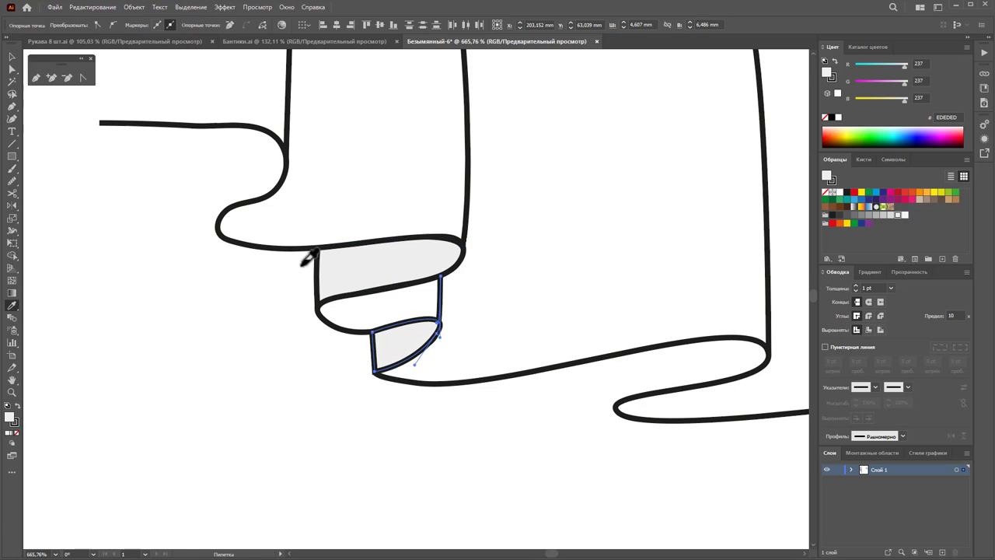
{"action": "left_click", "coordinate": [9, 57]}
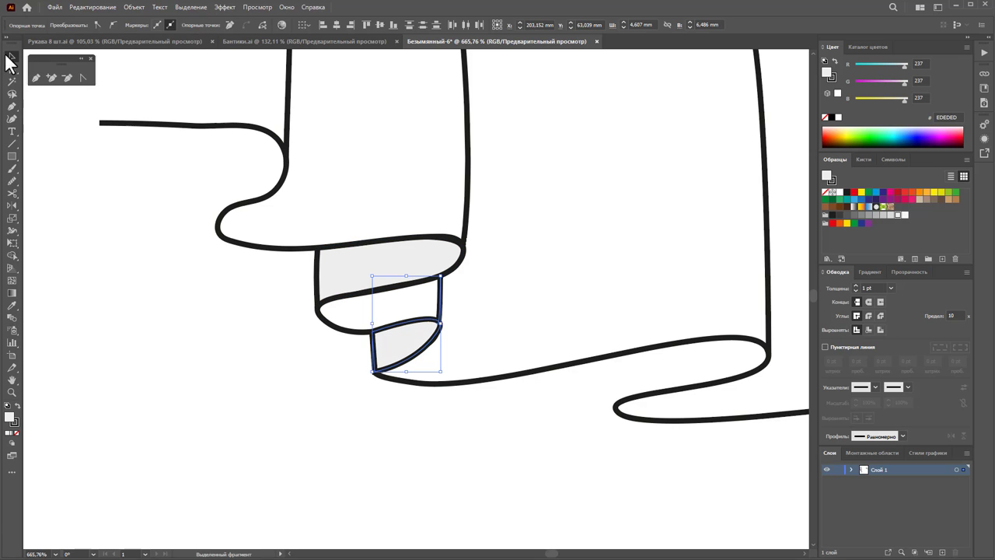
{"action": "right_click", "coordinate": [406, 336]}
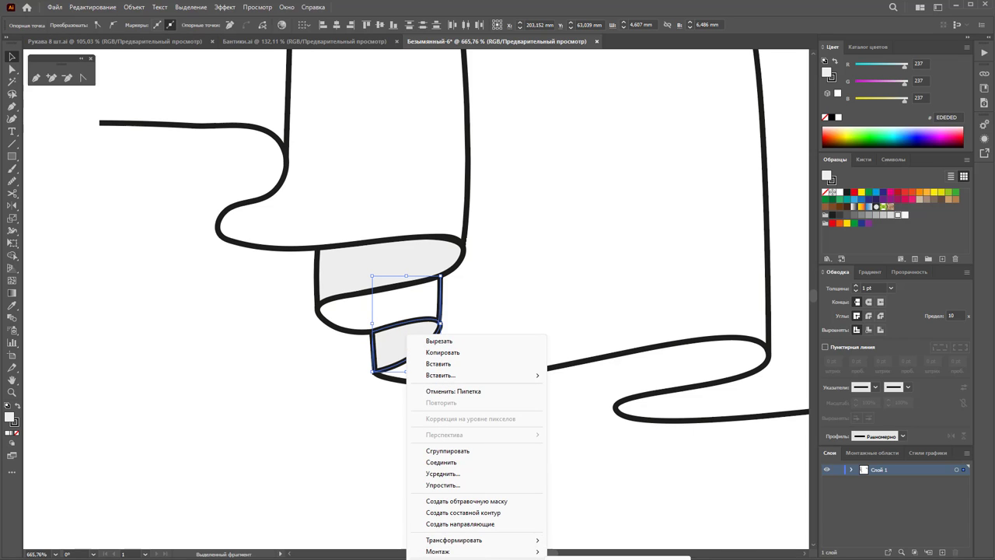
{"action": "mouse_move", "coordinate": [437, 551]}
{"action": "left_click", "coordinate": [589, 551]}
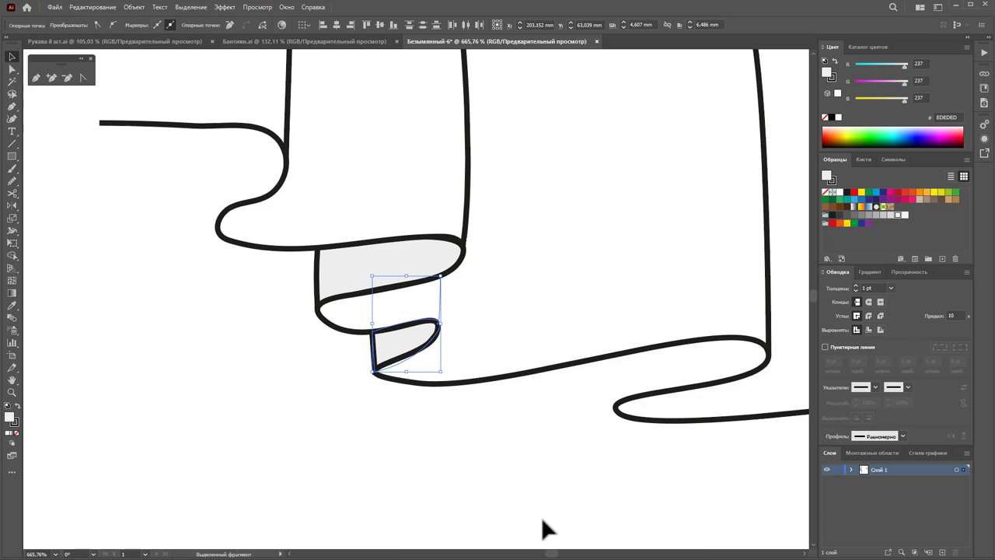
{"action": "left_click", "coordinate": [541, 516]}
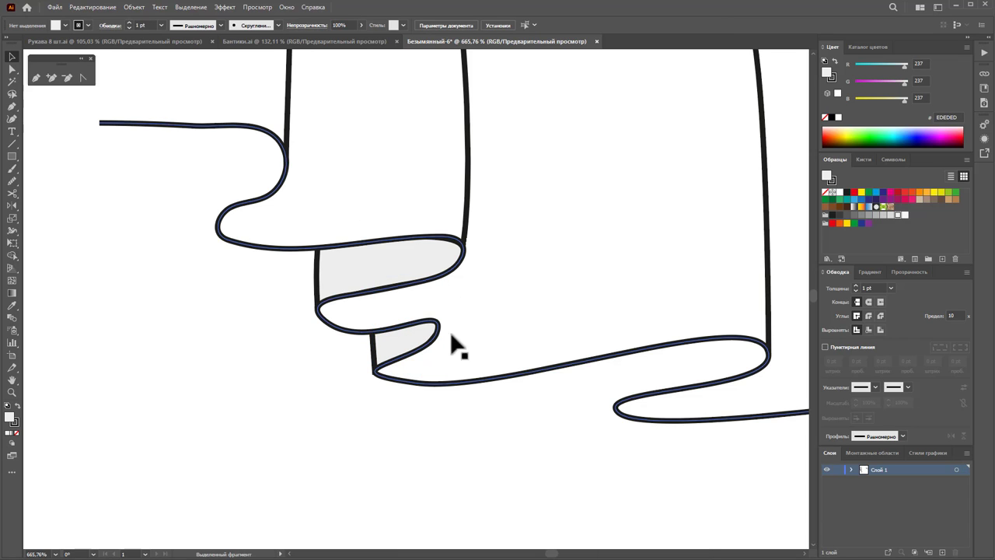
Bring the thin vertical line in front of the grey fold shape
{"action": "left_click_drag", "start_coordinate": [500, 444], "coordinate": [422, 300]}
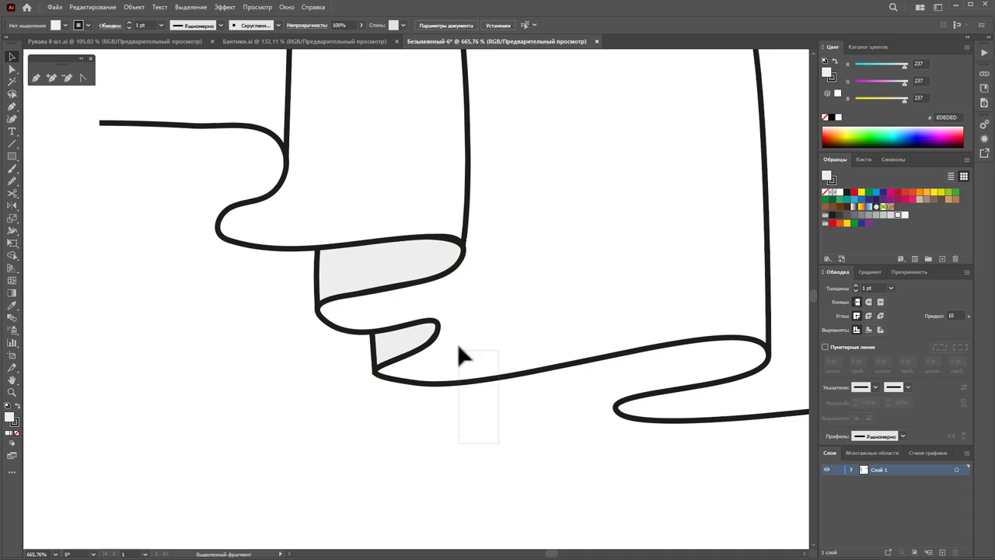
{"action": "left_click", "coordinate": [450, 395]}
{"action": "right_click", "coordinate": [436, 294]}
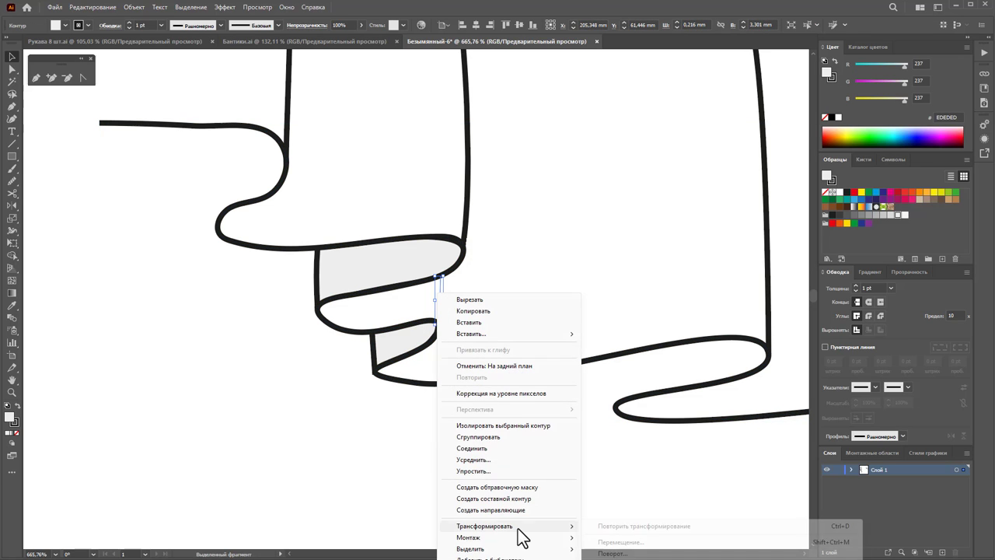
{"action": "left_click", "coordinate": [614, 537]}
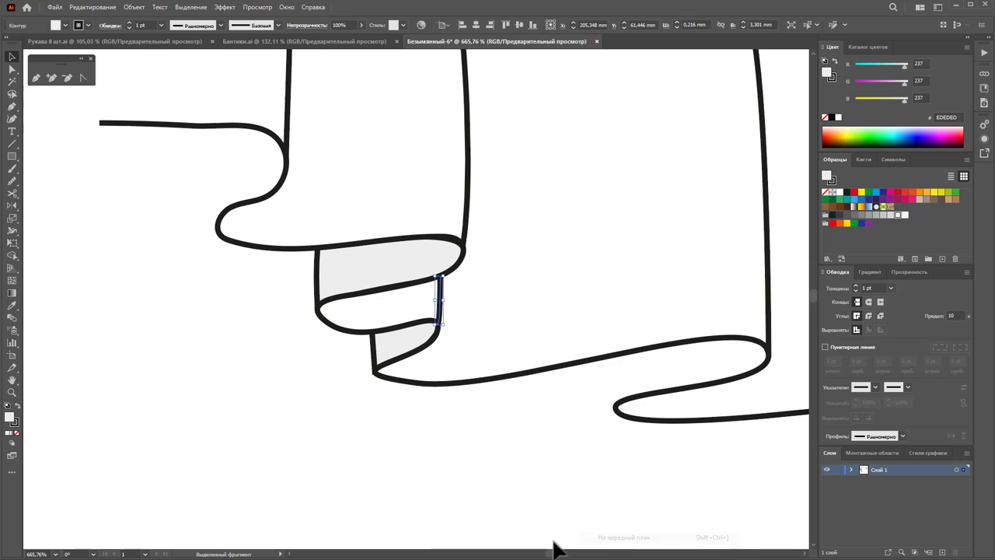
{"action": "left_click", "coordinate": [575, 440]}
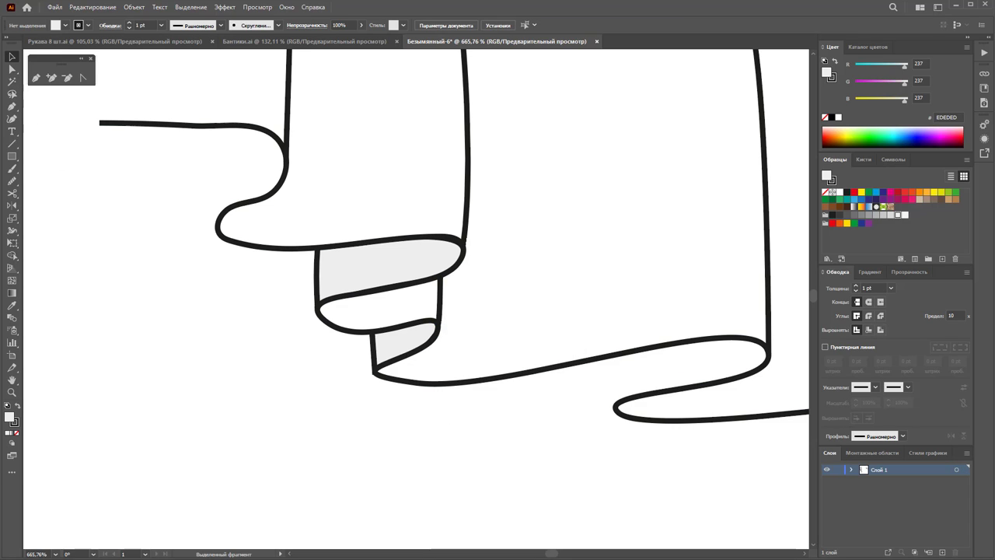
{"action": "left_click_drag", "start_coordinate": [546, 557], "coordinate": [543, 556]}
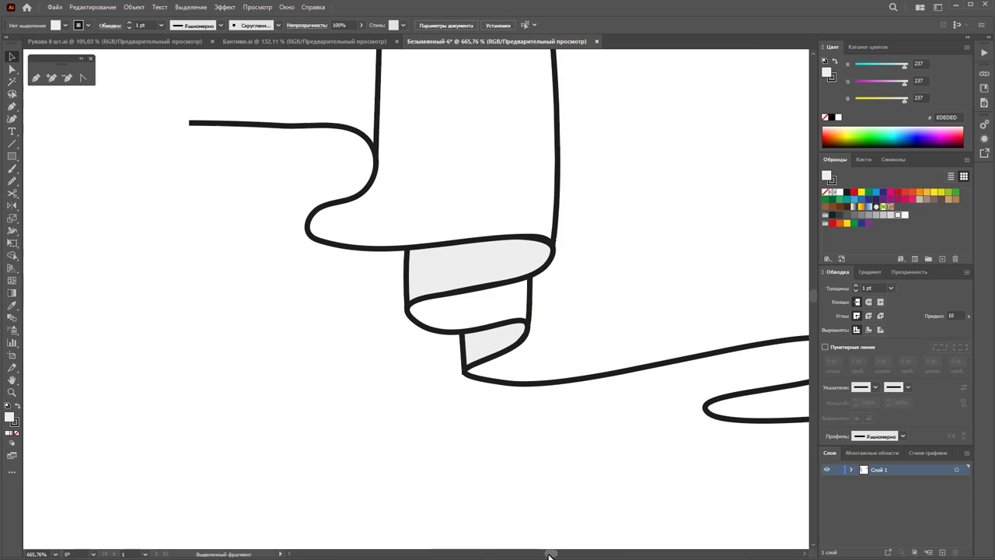
{"action": "scroll", "coordinate": [807, 555], "scroll_direction": "right", "scroll_amount": 1}
Draw a closed curved shape inside the right hem curl
{"action": "scroll", "coordinate": [807, 555], "scroll_direction": "right", "scroll_amount": 1}
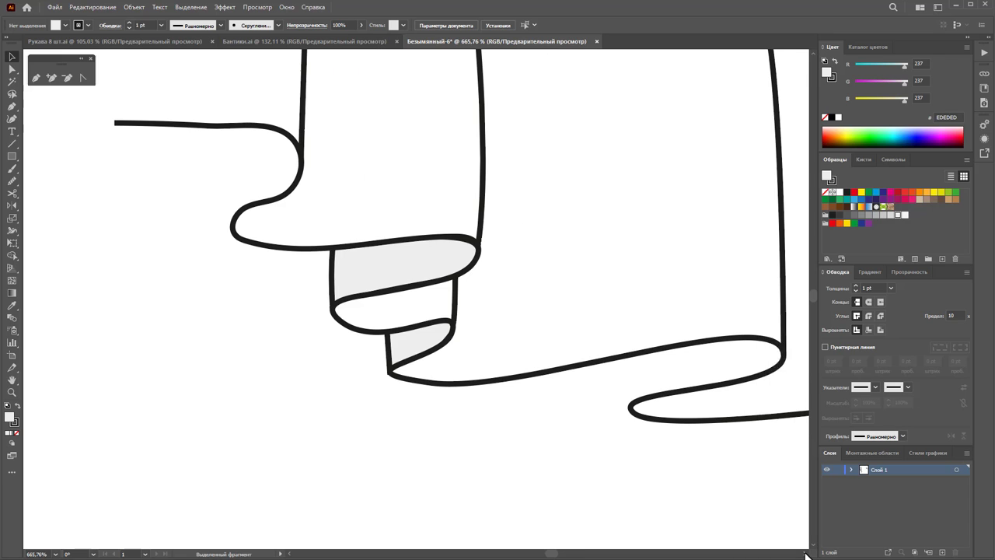
{"action": "scroll", "coordinate": [806, 556], "scroll_direction": "right", "scroll_amount": 3}
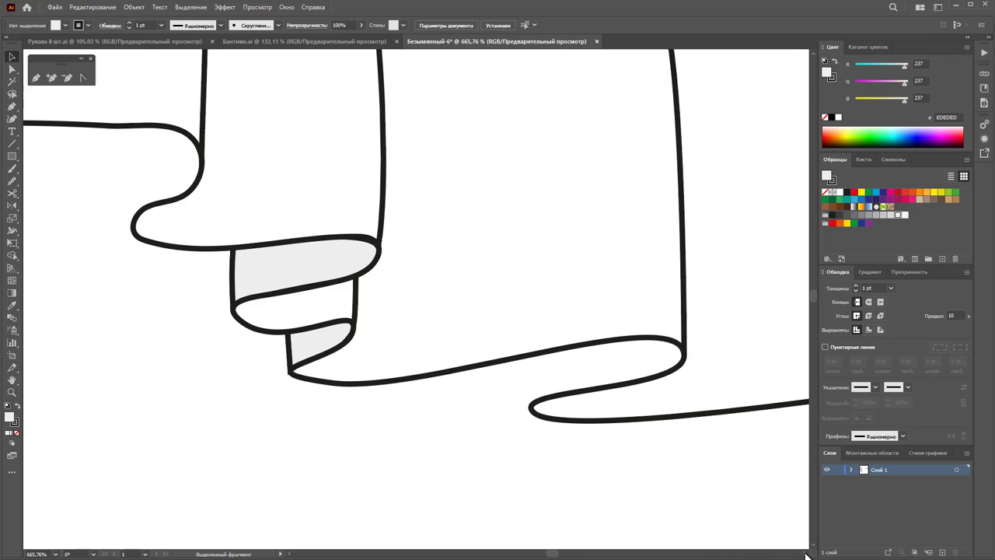
{"action": "left_click", "coordinate": [532, 406]}
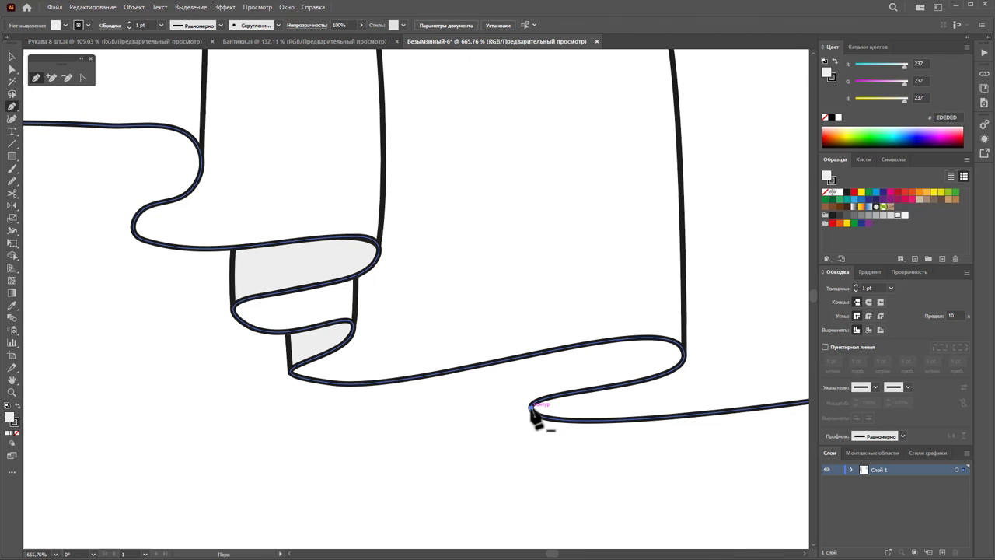
{"action": "left_click", "coordinate": [525, 356]}
{"action": "mouse_move", "coordinate": [681, 344]}
{"action": "left_mouse_down"}
{"action": "mouse_move", "coordinate": [694, 372]}
{"action": "mouse_move", "coordinate": [652, 381]}
{"action": "left_mouse_up"}
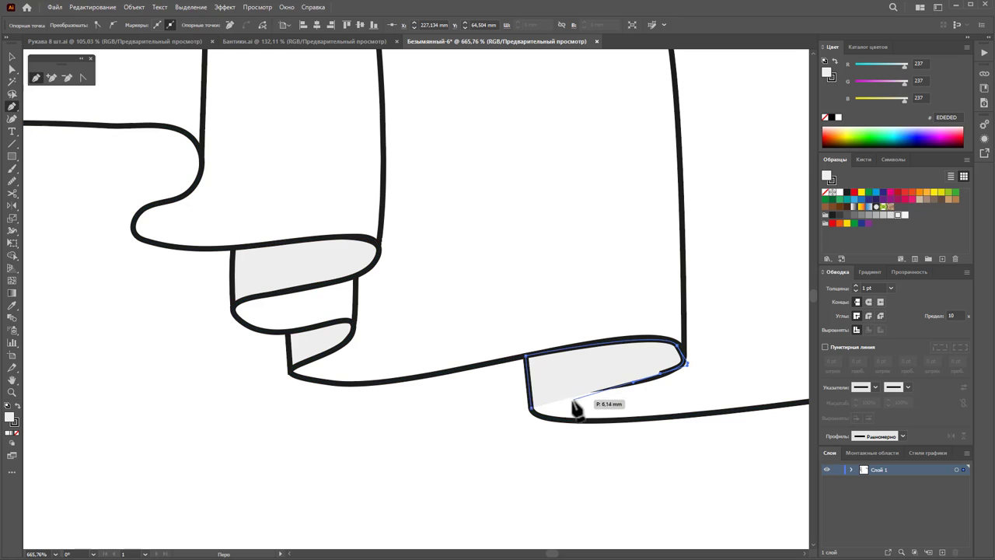
{"action": "left_click_drag", "start_coordinate": [531, 406], "coordinate": [533, 435]}
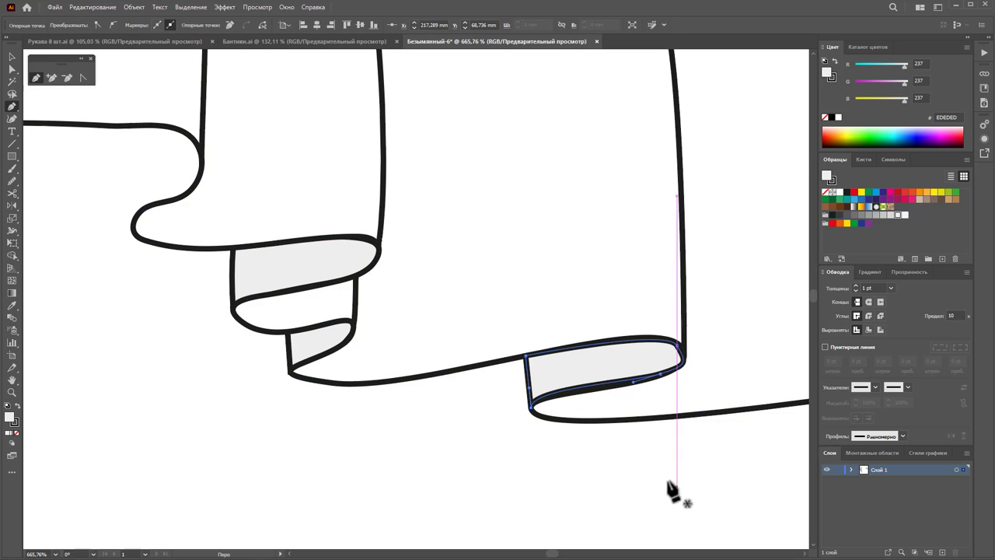
Nudge the curl shape's curve to fit the outline and send it behind the outlines
{"action": "key", "text": "a"}
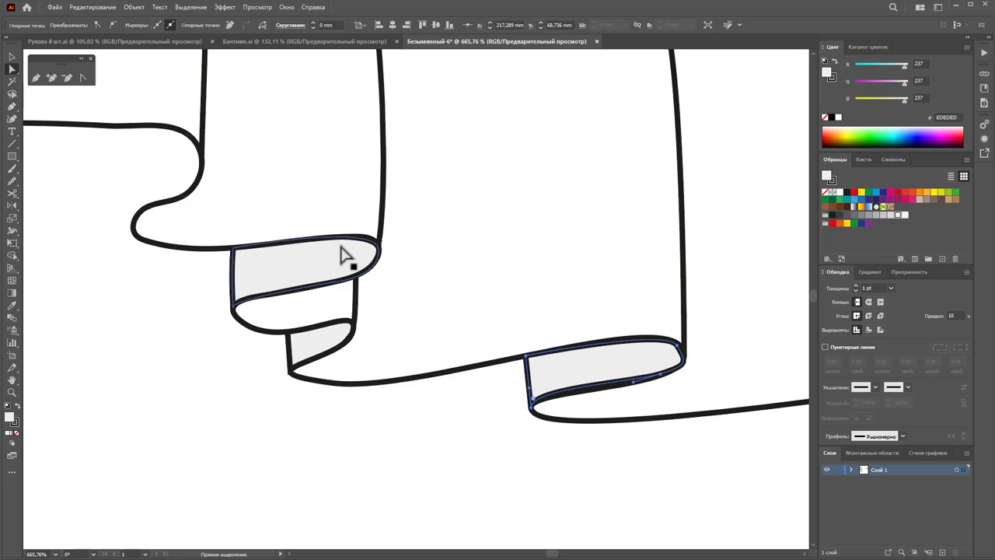
{"action": "left_click", "coordinate": [635, 386]}
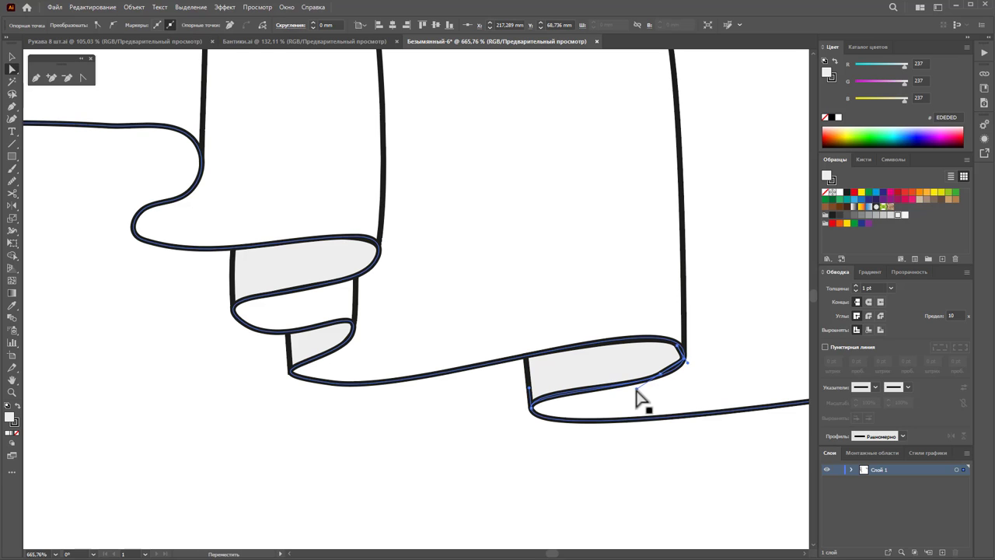
{"action": "left_click_drag", "start_coordinate": [663, 377], "coordinate": [667, 377]}
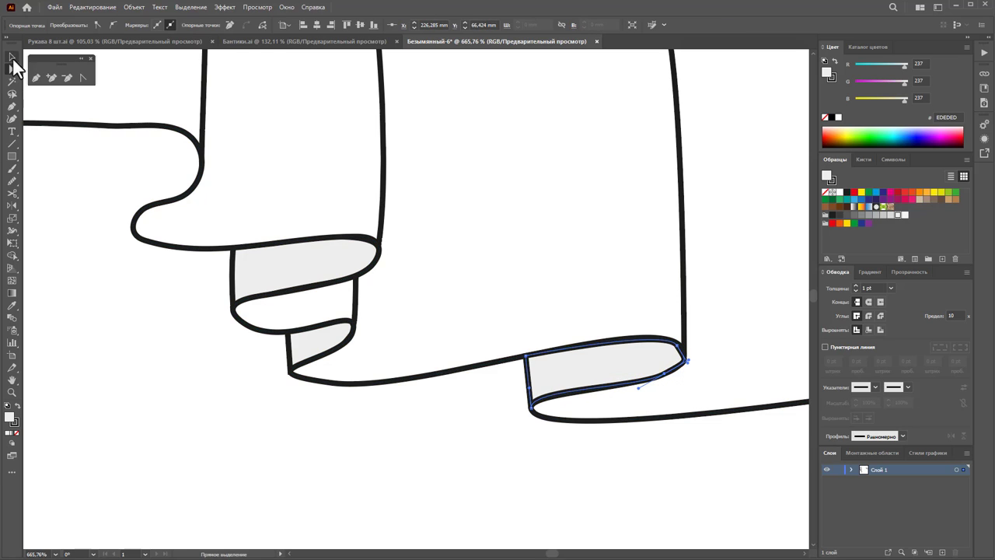
{"action": "left_click", "coordinate": [12, 58]}
{"action": "right_click", "coordinate": [560, 373]}
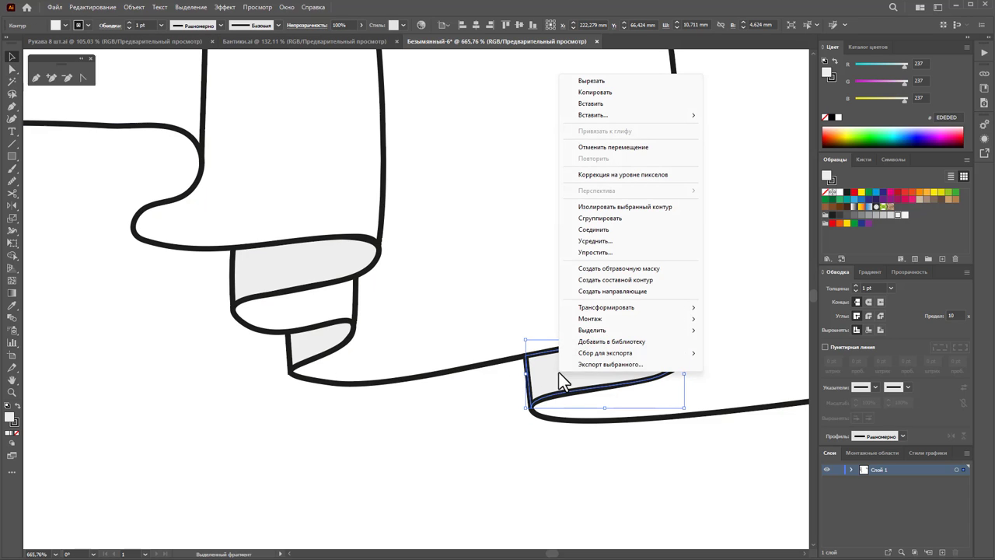
{"action": "mouse_move", "coordinate": [591, 319]}
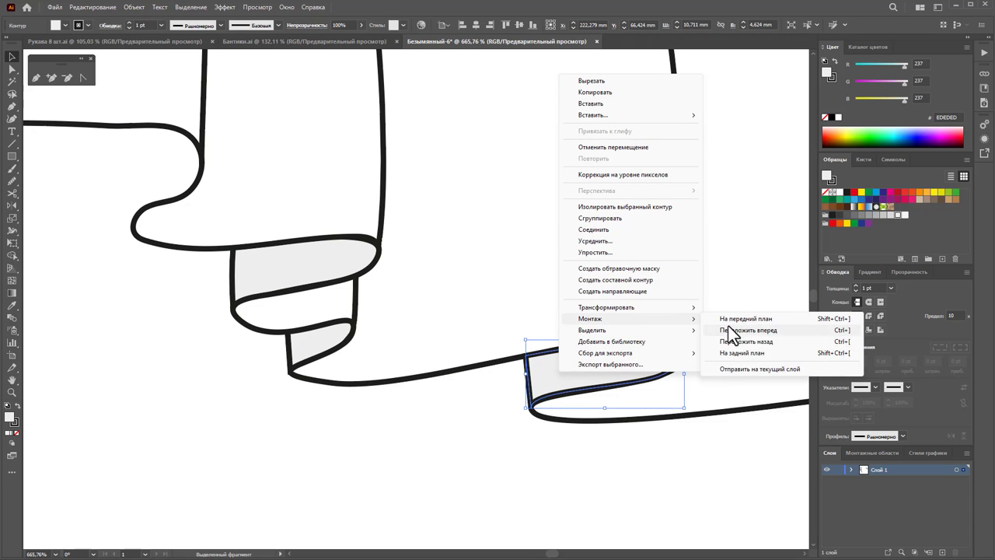
{"action": "left_click", "coordinate": [744, 352]}
Shift a curl fill anchor slightly right against the third vertical stroke
{"action": "left_click", "coordinate": [664, 423]}
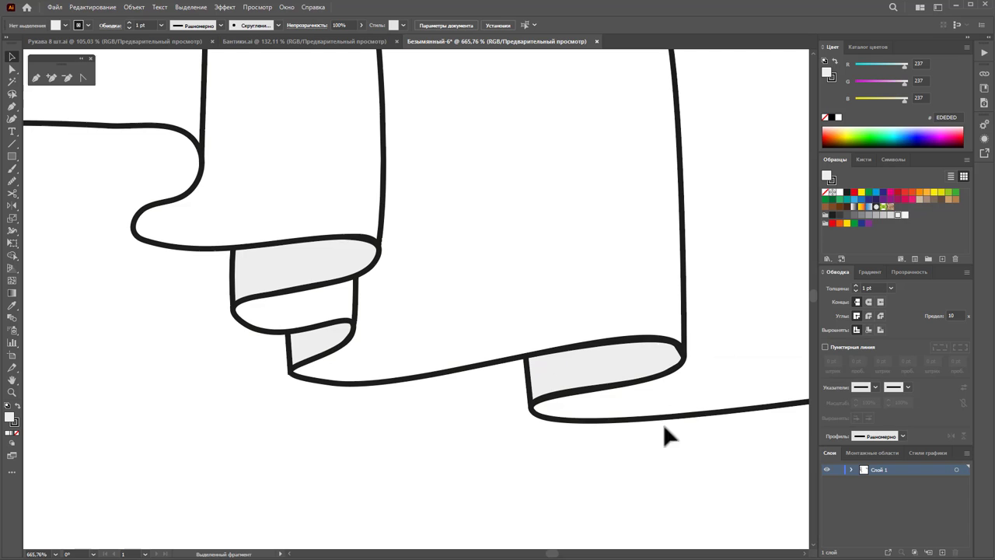
{"action": "left_click", "coordinate": [681, 359]}
{"action": "left_click", "coordinate": [12, 68]}
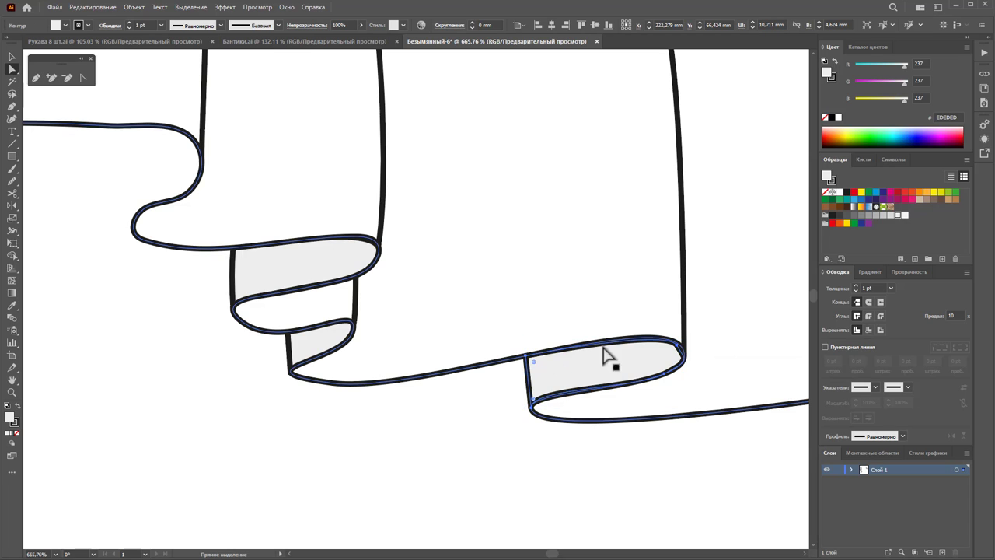
{"action": "left_click_drag", "start_coordinate": [681, 347], "coordinate": [686, 354]}
{"action": "left_click", "coordinate": [689, 356]}
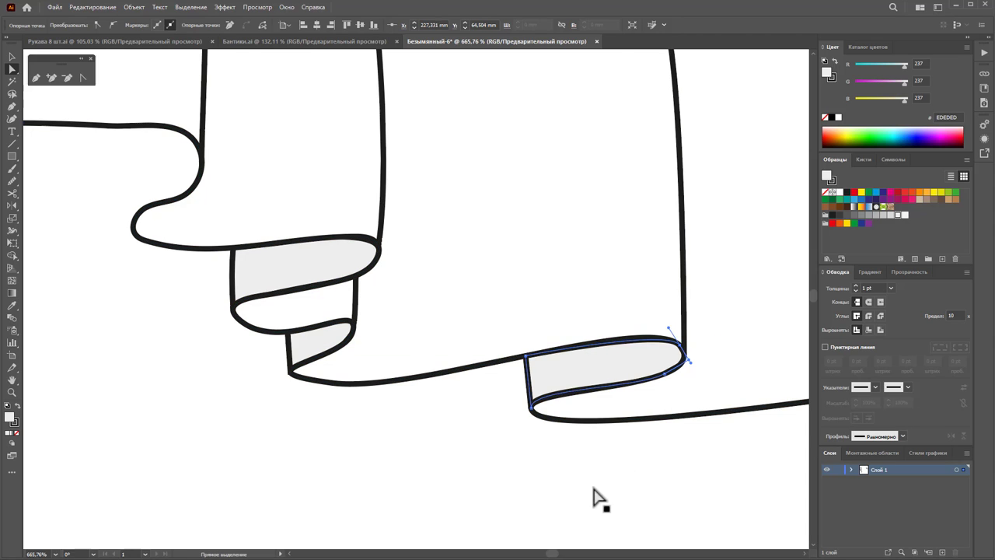
{"action": "left_click", "coordinate": [594, 497]}
Draw a closed, curved fold shape inside the left drape's upper hem curl with the Pen tool
{"action": "key", "text": "z"}
{"action": "left_click", "coordinate": [446, 333], "text": "alt"}
{"action": "left_click", "coordinate": [397, 285], "text": "alt"}
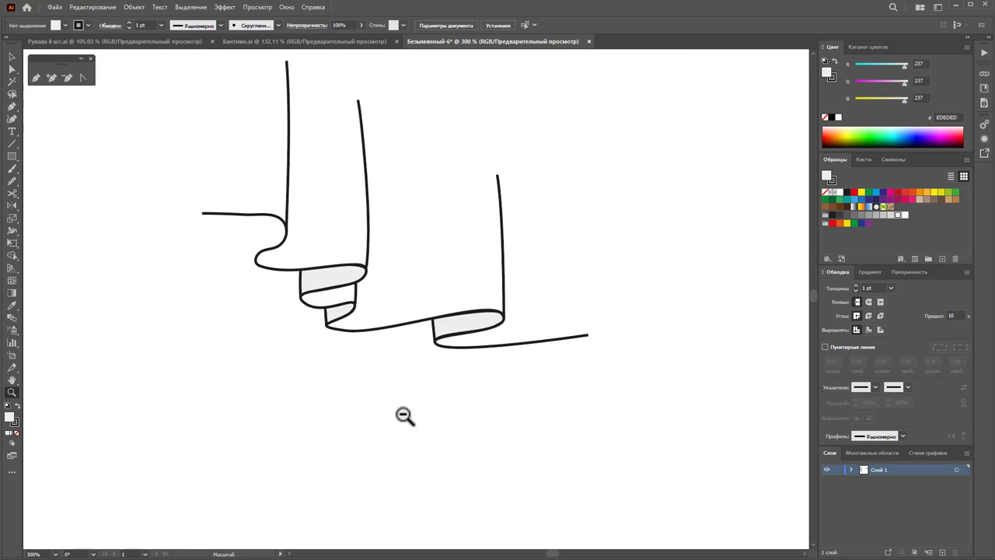
{"action": "left_click_drag", "start_coordinate": [259, 231], "coordinate": [368, 309]}
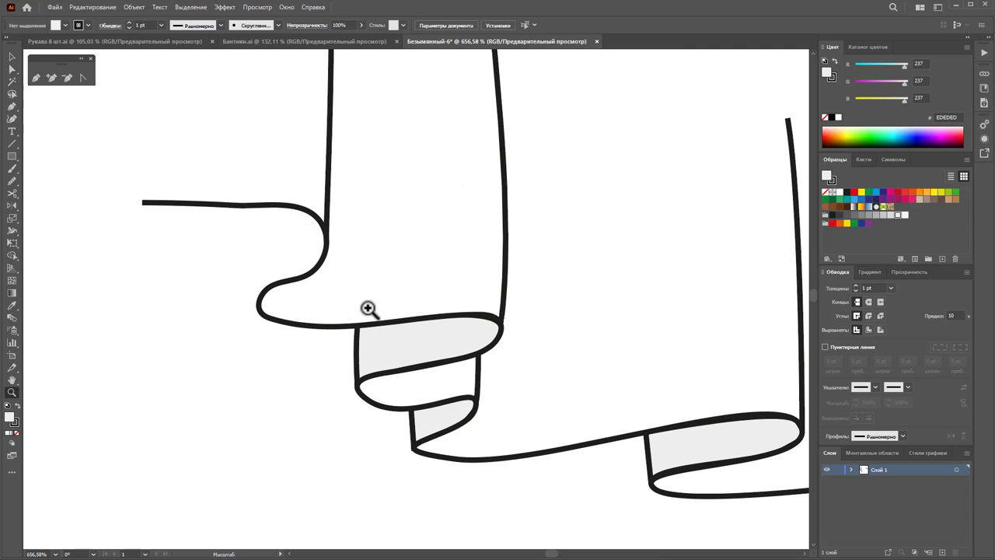
{"action": "scroll", "coordinate": [334, 295], "scroll_direction": "up", "scroll_amount": 2}
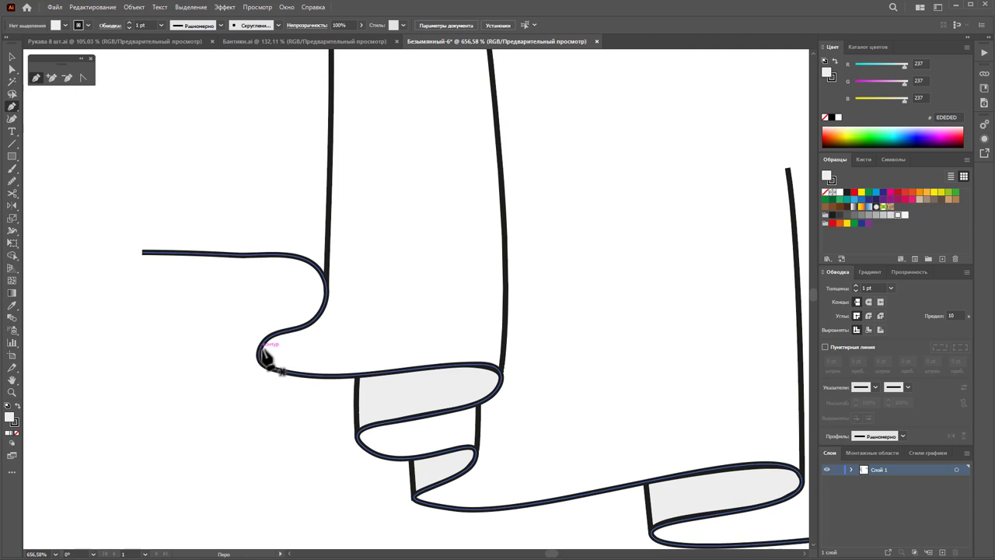
{"action": "left_click_drag", "start_coordinate": [259, 354], "coordinate": [264, 262]}
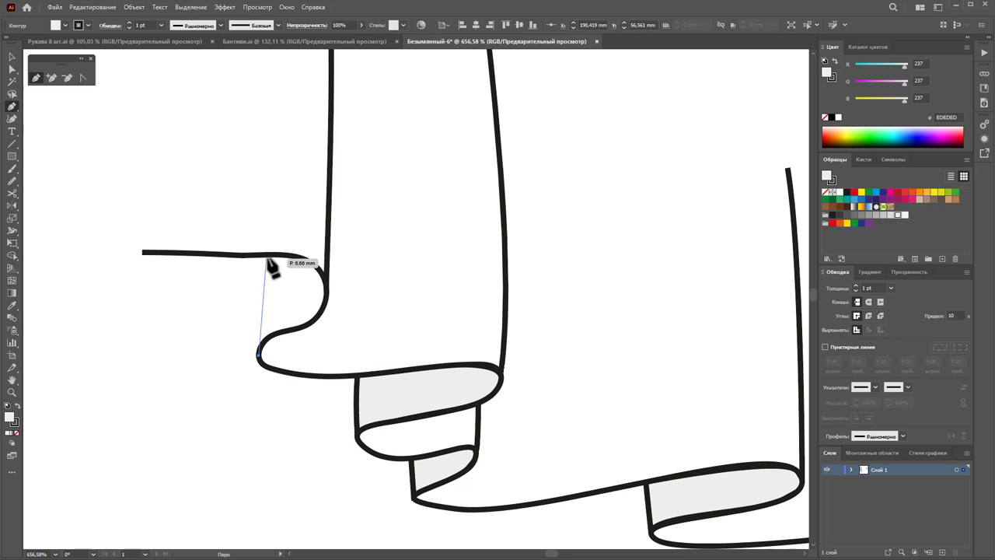
{"action": "left_click", "coordinate": [258, 255]}
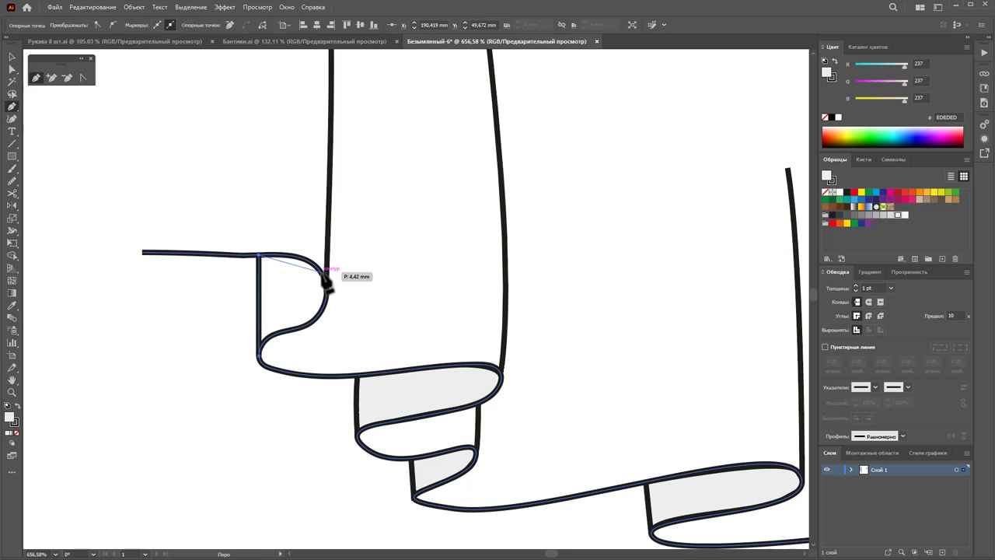
{"action": "left_click_drag", "start_coordinate": [323, 275], "coordinate": [333, 296]}
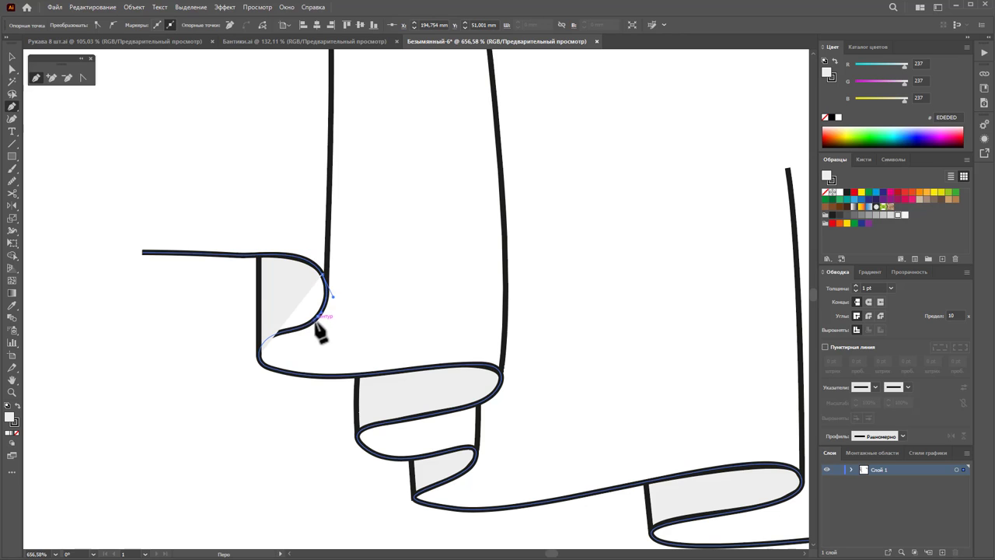
{"action": "left_click", "coordinate": [316, 322]}
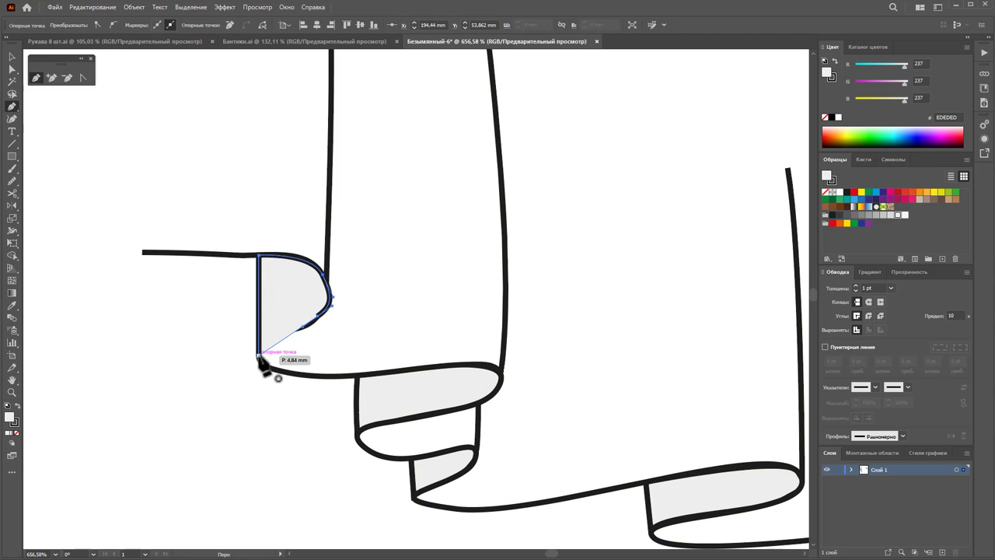
{"action": "left_click_drag", "start_coordinate": [258, 357], "coordinate": [262, 393]}
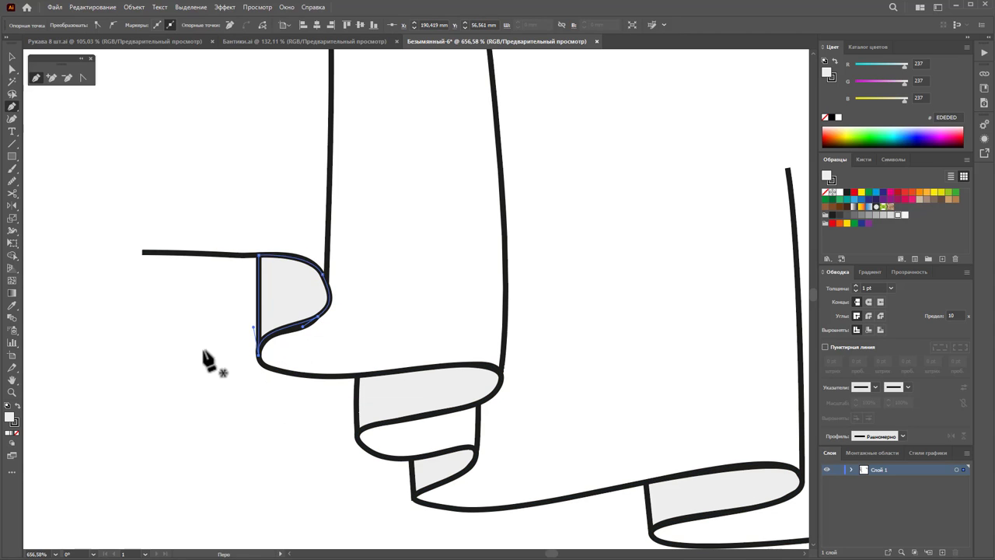
Send the new fold shape backward so it sits behind the cuff
{"action": "left_click", "coordinate": [12, 69]}
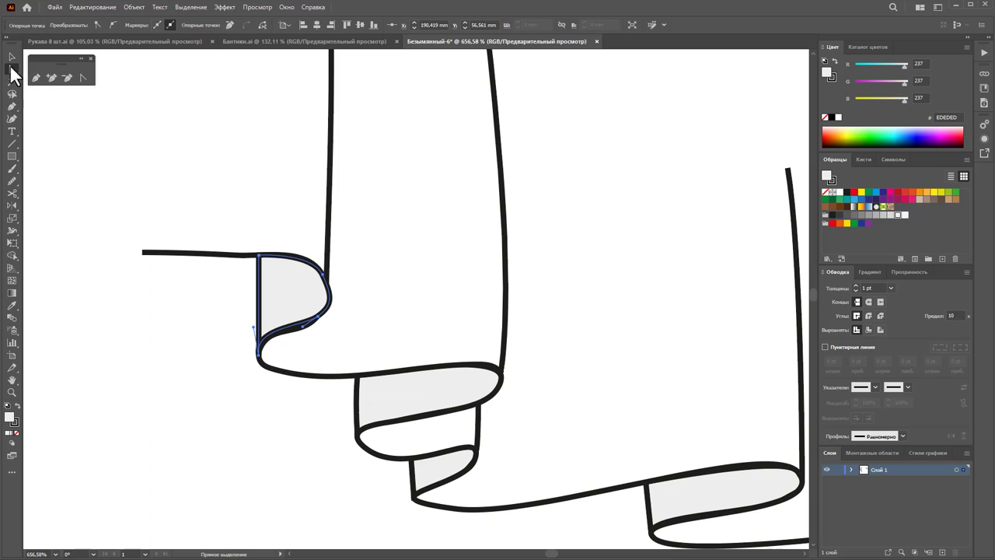
{"action": "left_click", "coordinate": [324, 322]}
{"action": "left_click", "coordinate": [321, 327]}
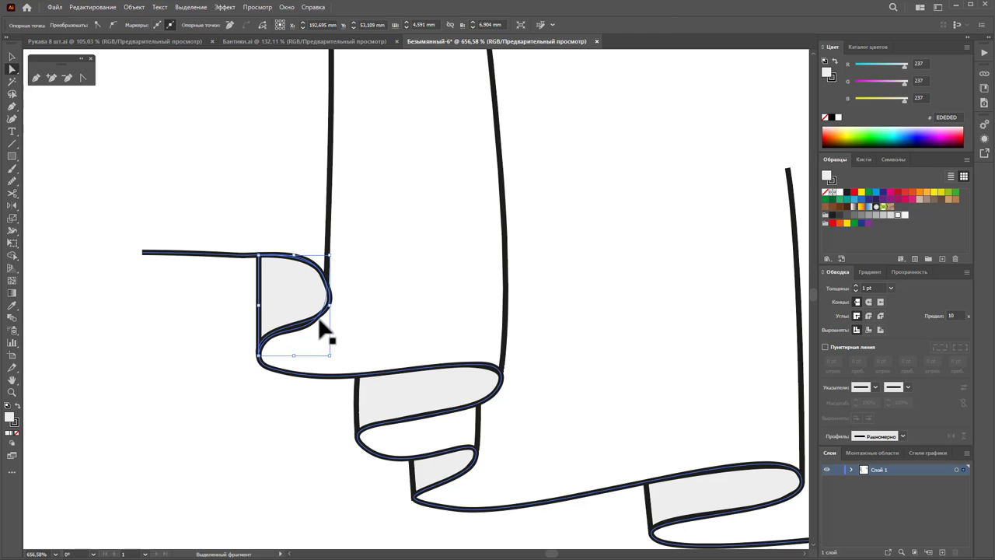
{"action": "left_click", "coordinate": [322, 327]}
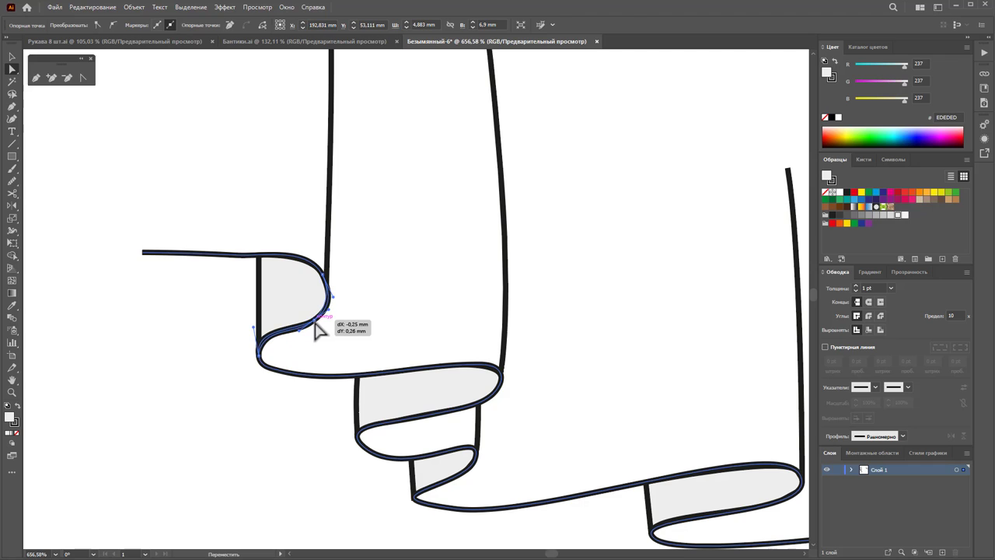
{"action": "left_click", "coordinate": [178, 349]}
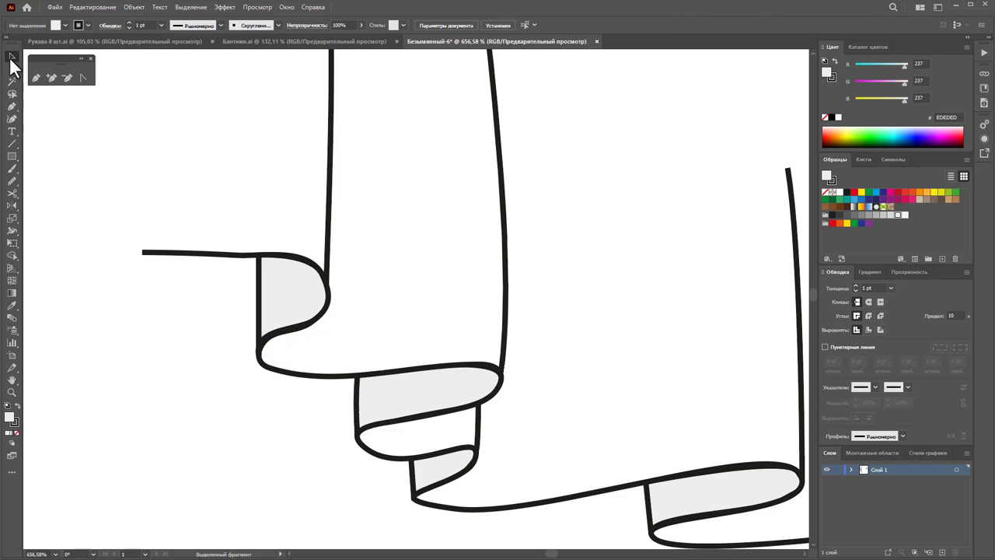
{"action": "left_click", "coordinate": [304, 296]}
{"action": "right_click", "coordinate": [299, 291]}
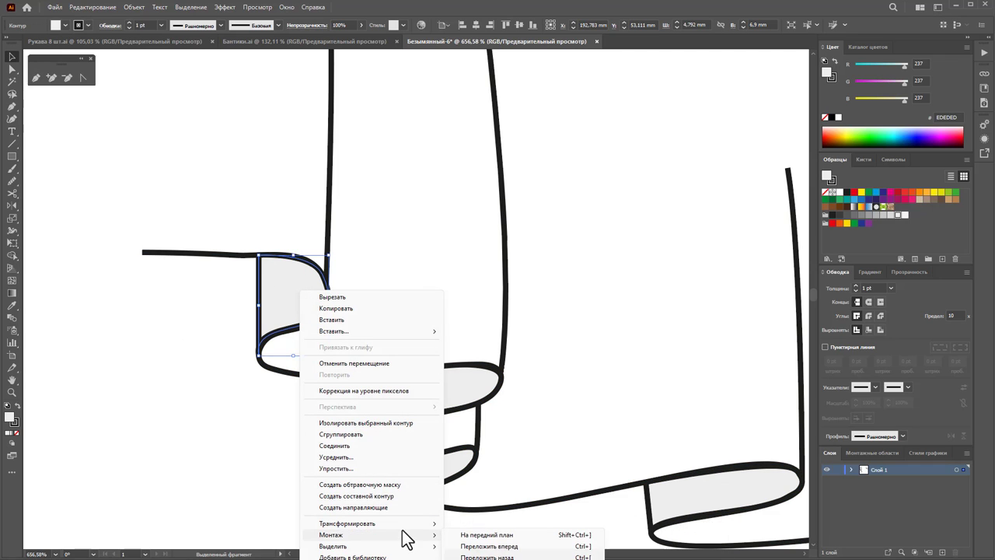
{"action": "left_click", "coordinate": [489, 557]}
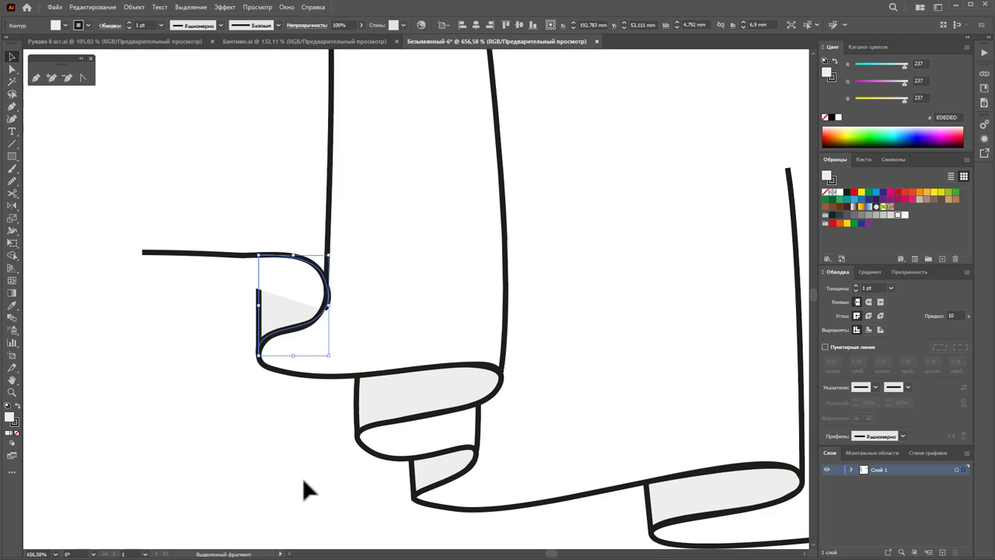
Set the hem ribbon's fill to None so the gray undersides show, then zoom out
{"action": "key", "text": "a"}
{"action": "left_click", "coordinate": [304, 302]}
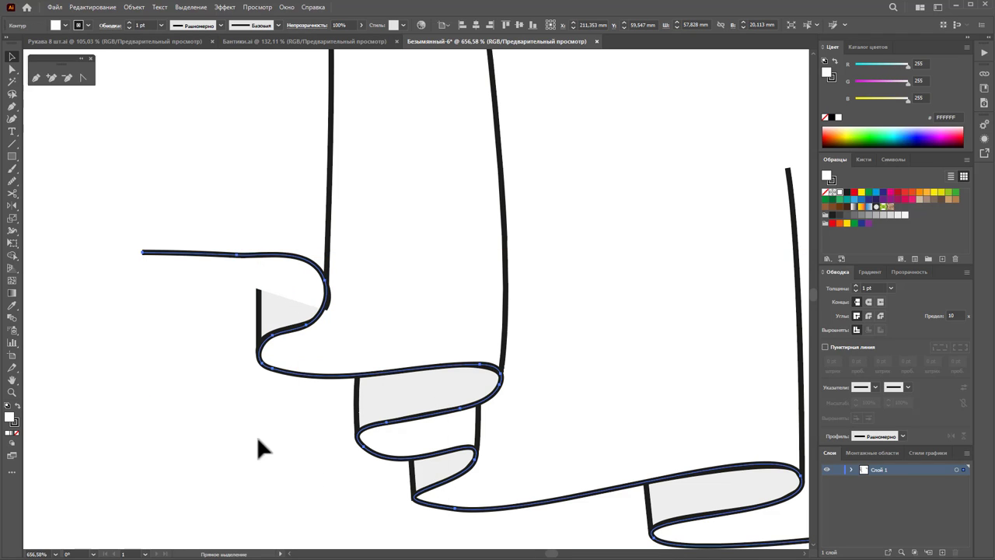
{"action": "left_click", "coordinate": [265, 319]}
{"action": "right_click", "coordinate": [265, 316]}
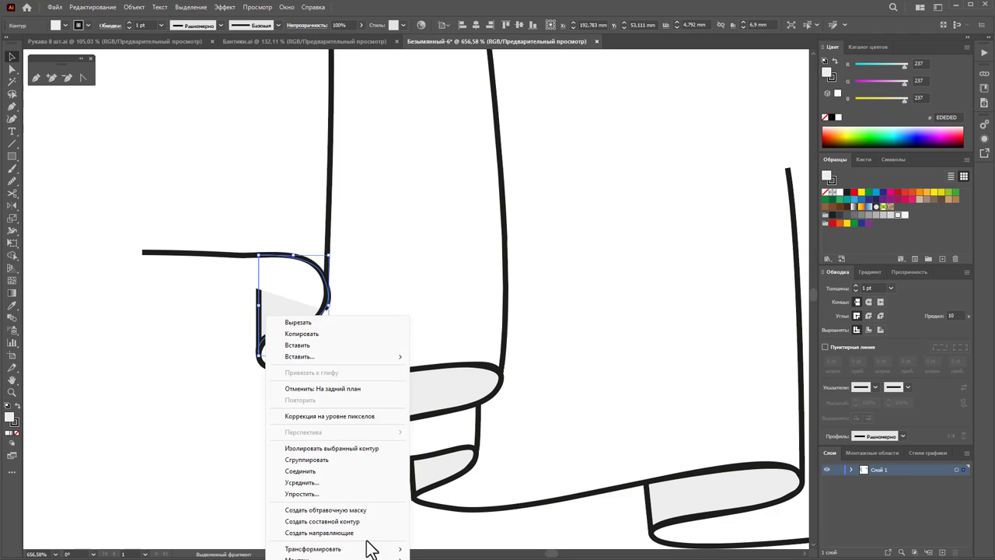
{"action": "left_click", "coordinate": [278, 513]}
{"action": "left_click", "coordinate": [277, 402]}
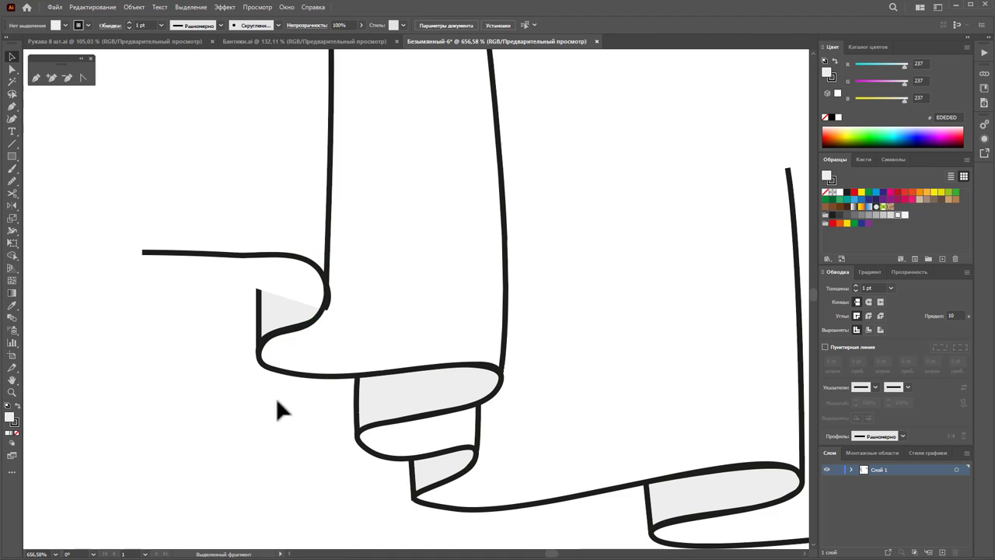
{"action": "left_click", "coordinate": [300, 283]}
{"action": "left_click", "coordinate": [15, 434]}
{"action": "left_click", "coordinate": [157, 448]}
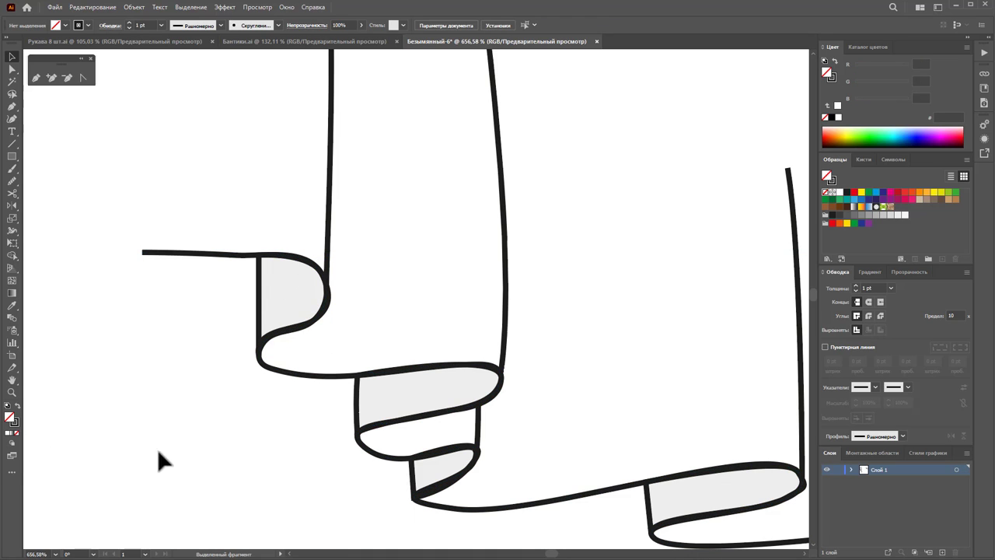
{"action": "key", "text": "z"}
{"action": "left_click", "coordinate": [529, 373], "text": "alt"}
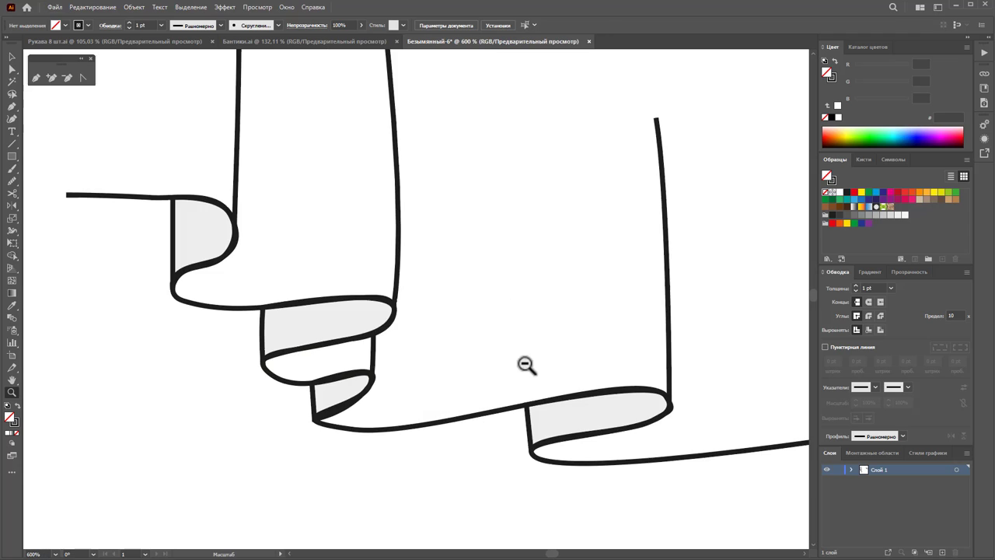
{"action": "left_click", "coordinate": [513, 320], "text": "alt"}
{"action": "left_click", "coordinate": [467, 255], "text": "alt"}
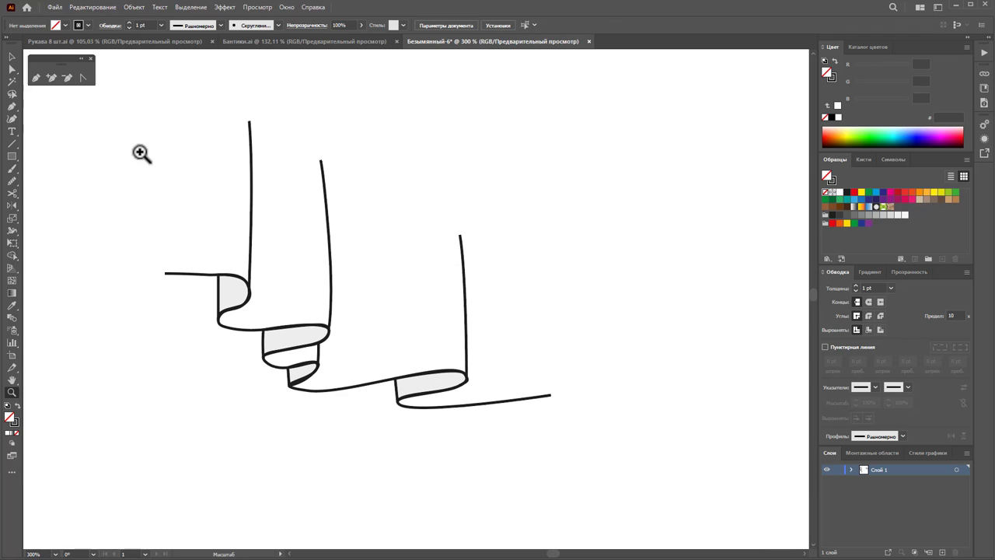
Cancel the path continuation from the hem's left end, zoom in on the small fold, and reselect the Pen
{"action": "left_click", "coordinate": [35, 77]}
{"action": "left_click", "coordinate": [164, 273]}
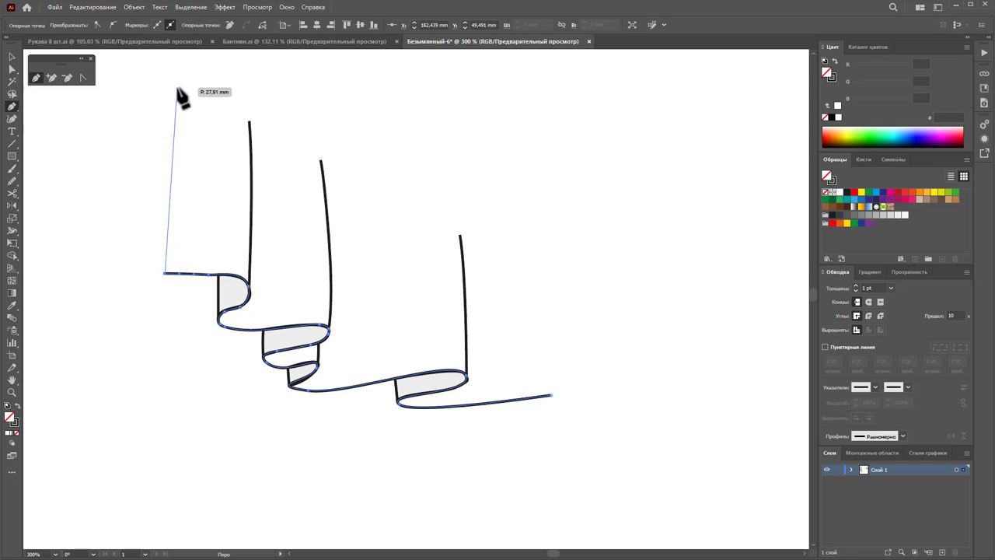
{"action": "key", "text": "Escape"}
{"action": "left_click", "coordinate": [11, 68]}
{"action": "left_click", "coordinate": [302, 385]}
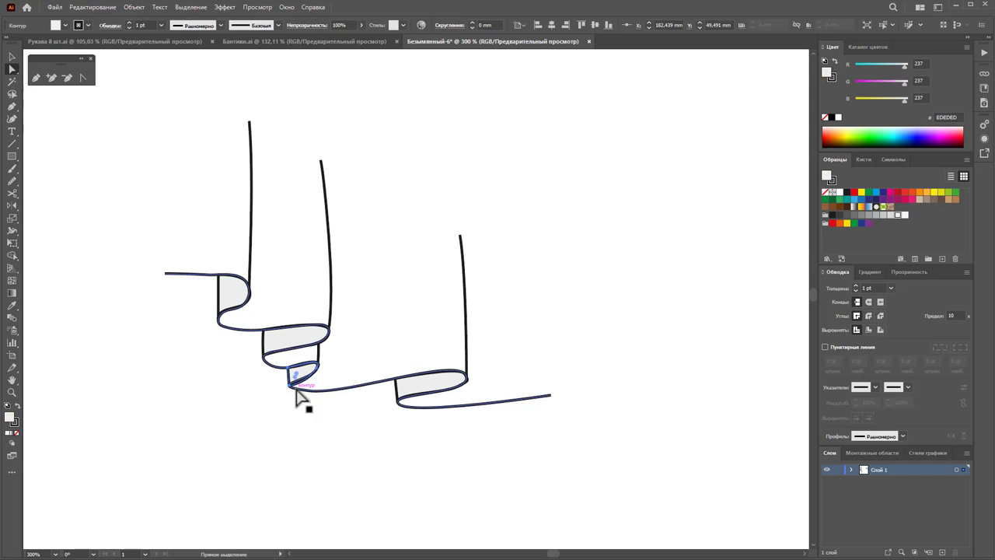
{"action": "left_click", "coordinate": [279, 434]}
{"action": "left_click", "coordinate": [11, 392]}
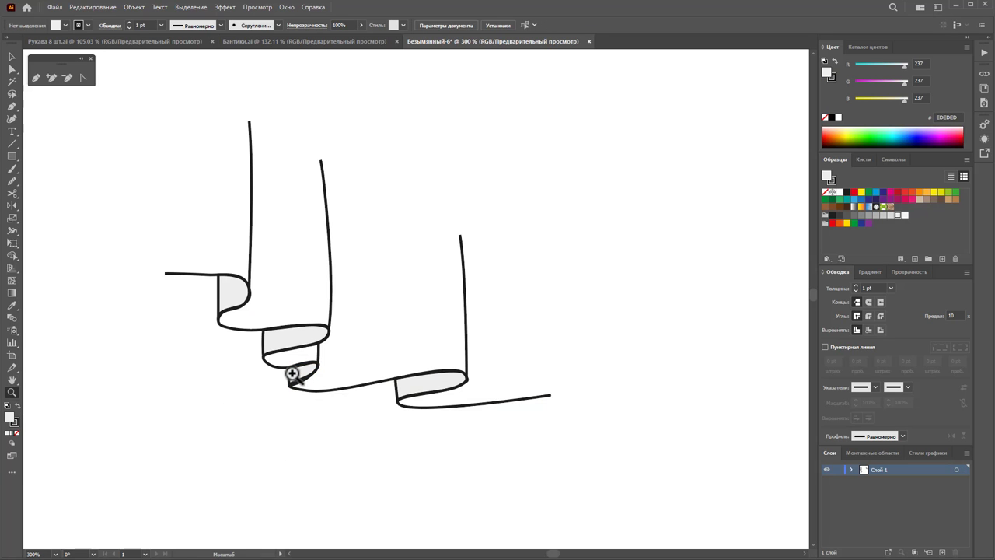
{"action": "mouse_move", "coordinate": [288, 373]}
{"action": "left_mouse_down"}
{"action": "mouse_move", "coordinate": [497, 337]}
{"action": "mouse_move", "coordinate": [257, 289]}
{"action": "left_mouse_up"}
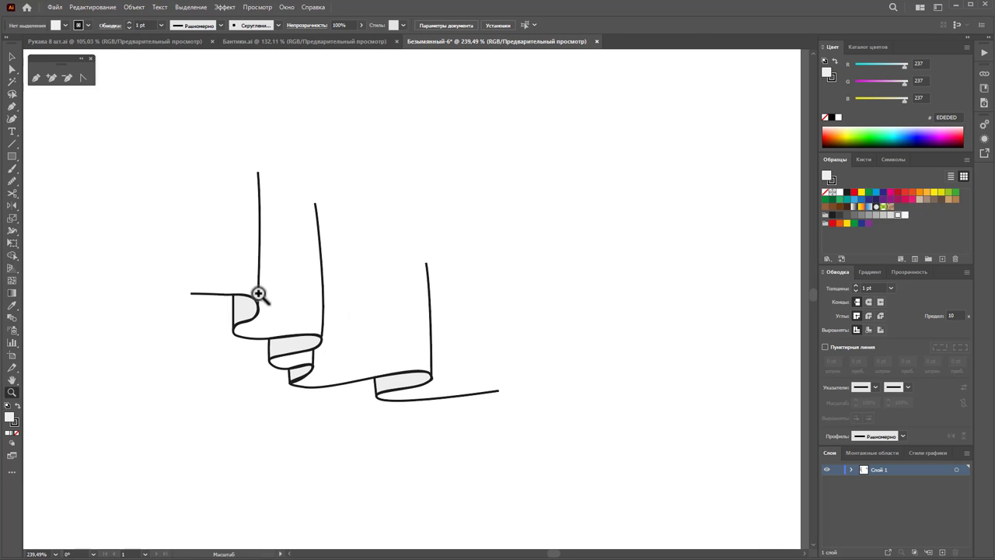
{"action": "left_click", "coordinate": [36, 77]}
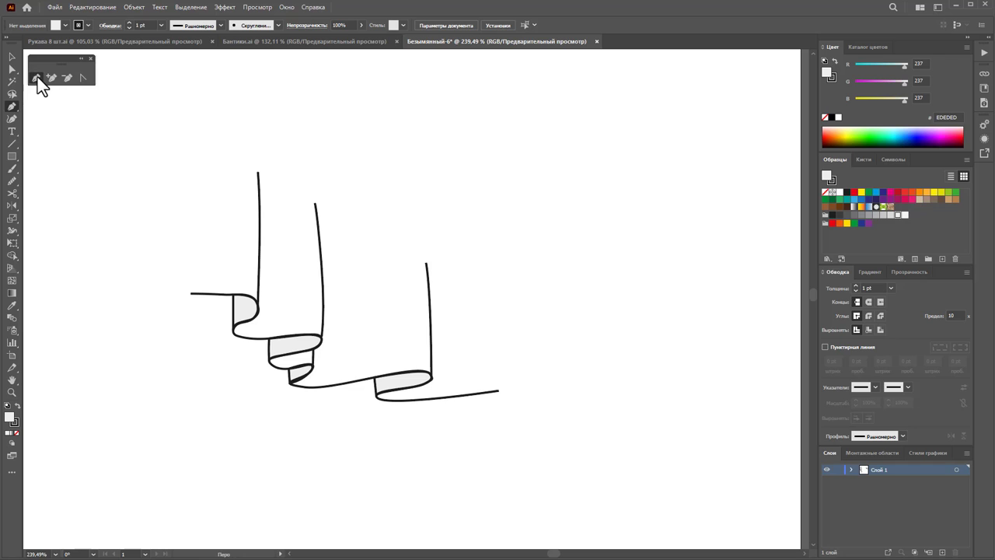
Extend the hem from its right end up, across the waistline, and back to its left end
{"action": "left_click", "coordinate": [499, 391]}
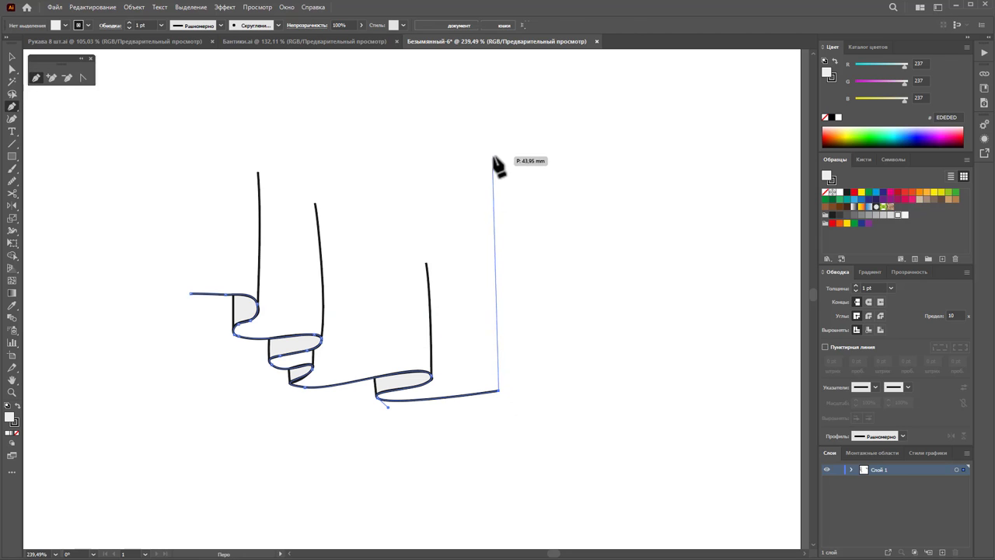
{"action": "left_click", "coordinate": [499, 148]}
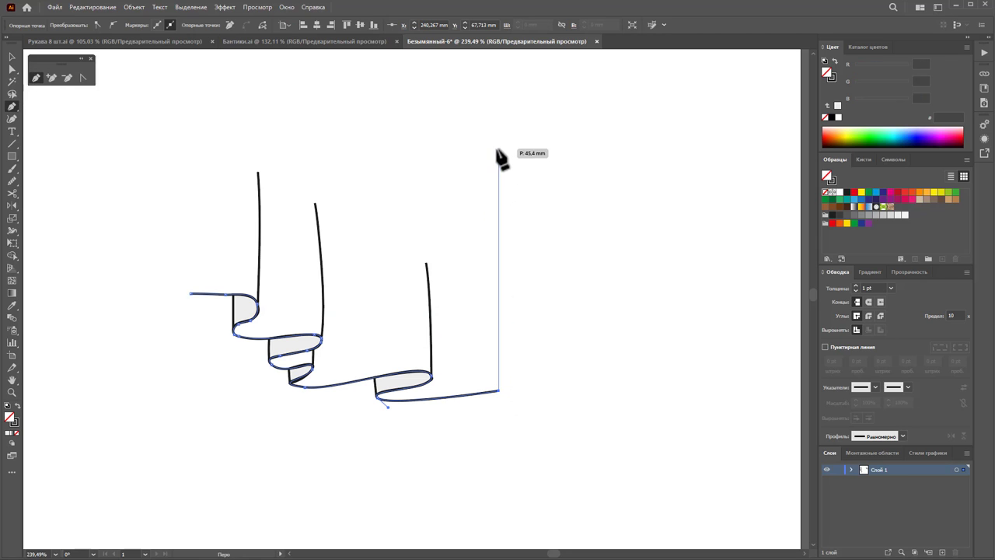
{"action": "left_click", "coordinate": [190, 147]}
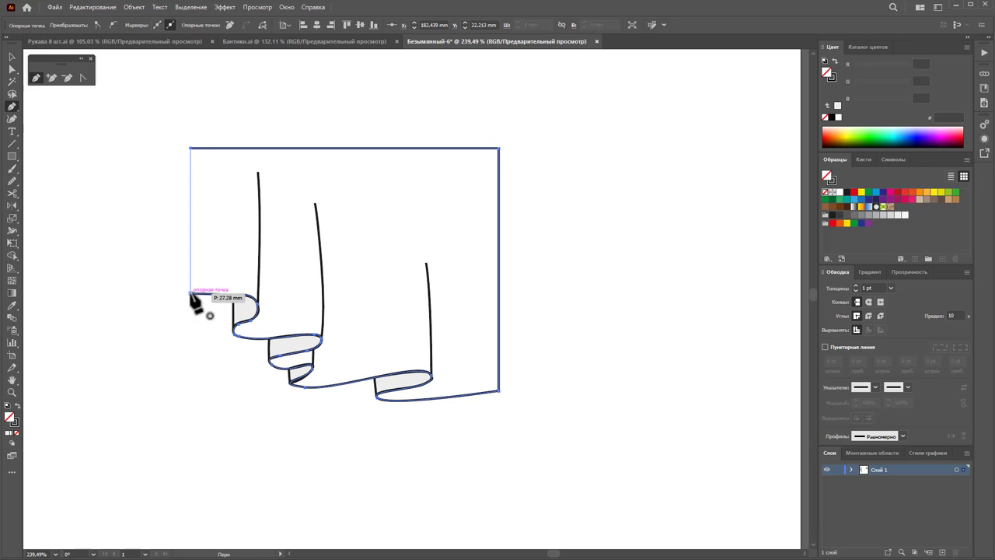
{"action": "left_click", "coordinate": [189, 295]}
Fill the closed skirt shape with white, deselect, and zoom out
{"action": "left_click", "coordinate": [11, 57]}
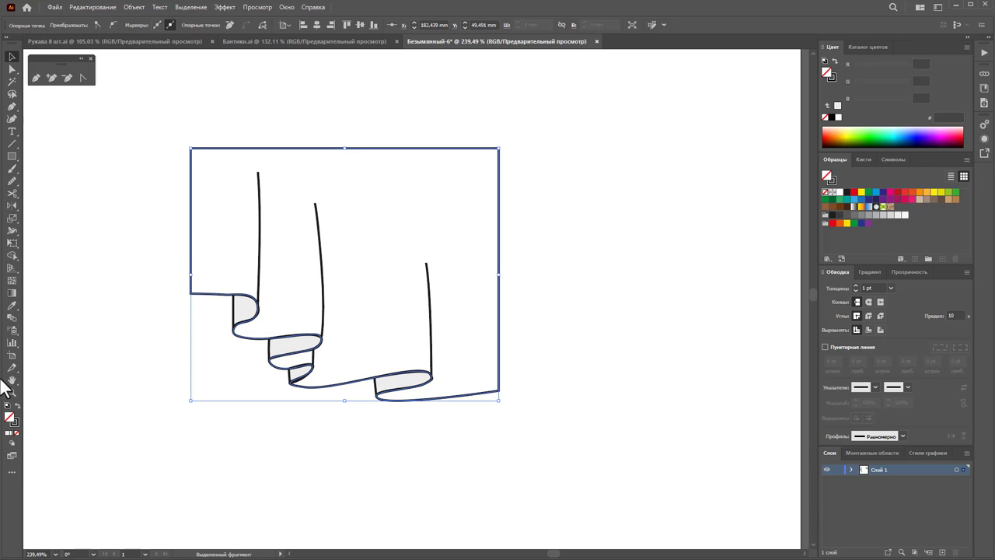
{"action": "left_click", "coordinate": [833, 192]}
{"action": "left_click", "coordinate": [646, 269]}
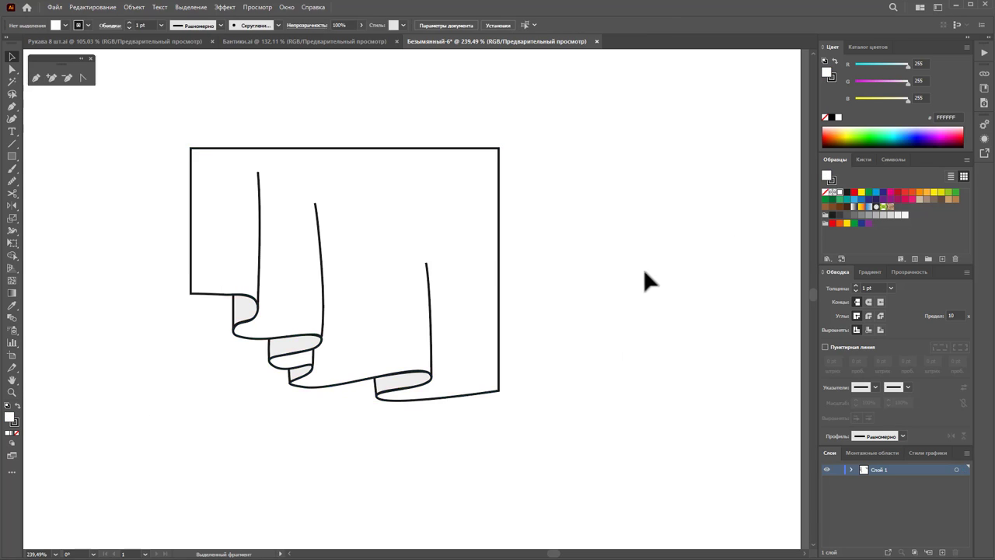
{"action": "key", "text": "z"}
{"action": "key", "text": "ctrl+minus"}
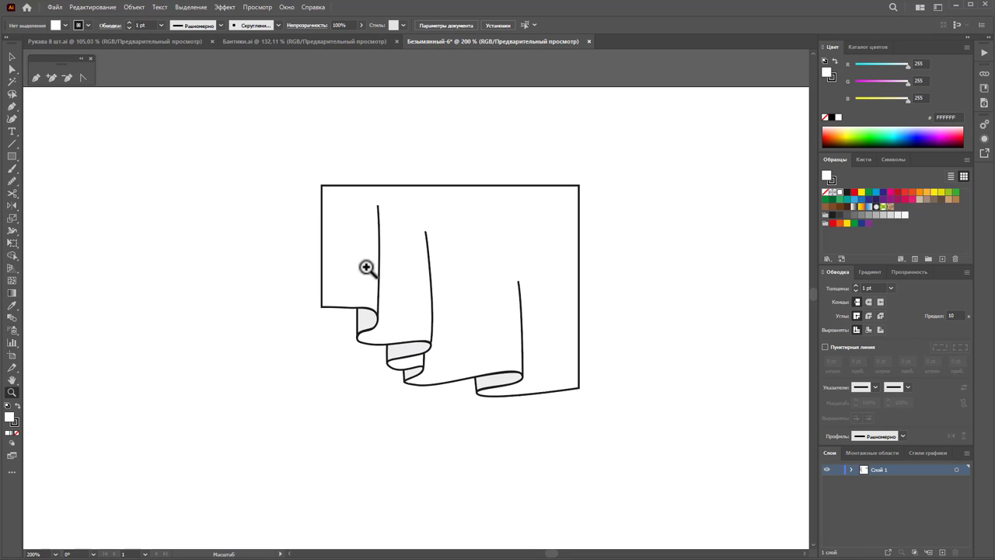
Thin the three vertical fold lines to 0.75 pt, then 0.5 pt stroke
{"action": "left_click", "coordinate": [12, 57]}
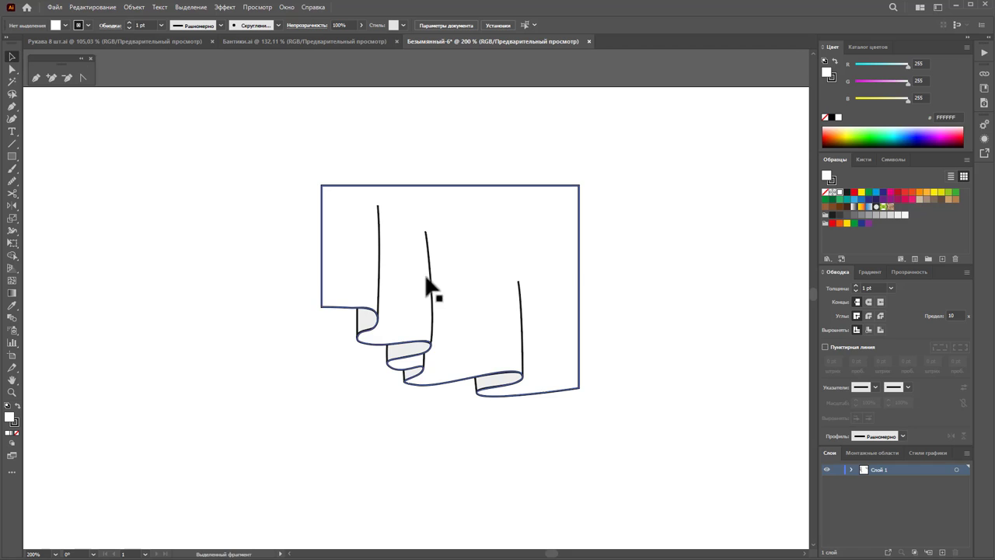
{"action": "left_click", "coordinate": [378, 268]}
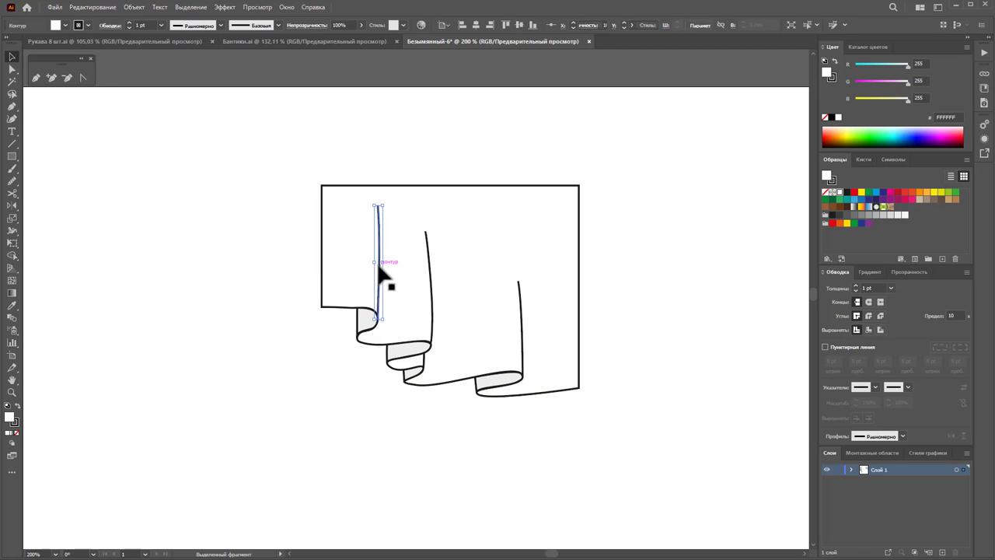
{"action": "left_click", "coordinate": [431, 294], "text": "shift"}
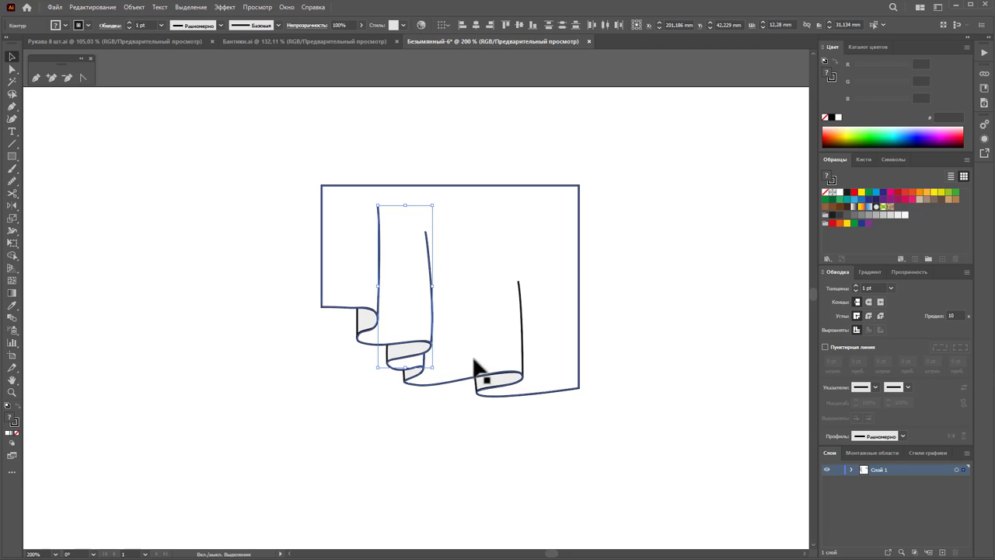
{"action": "left_click", "coordinate": [521, 330], "text": "shift"}
{"action": "left_click", "coordinate": [896, 287]}
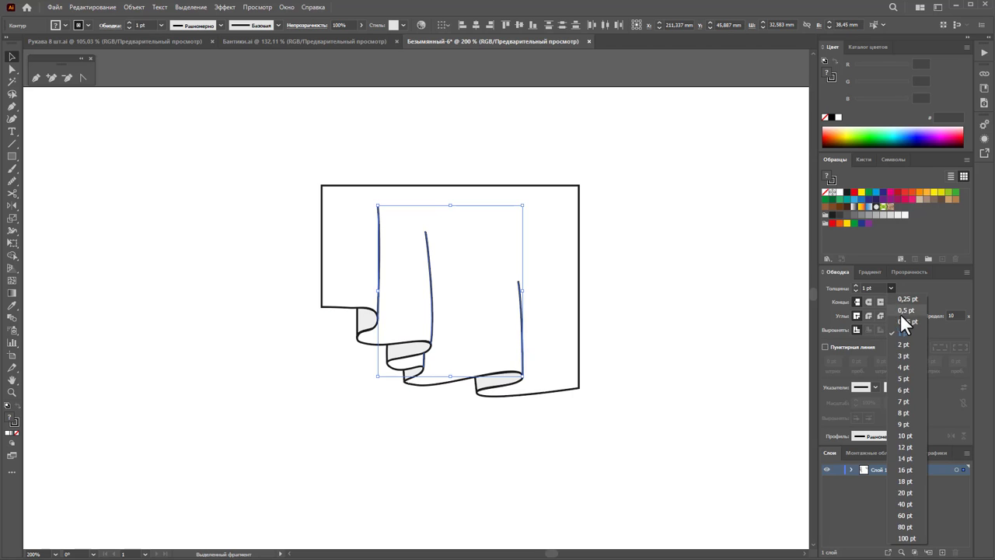
{"action": "left_click", "coordinate": [903, 319]}
{"action": "left_click", "coordinate": [891, 287]}
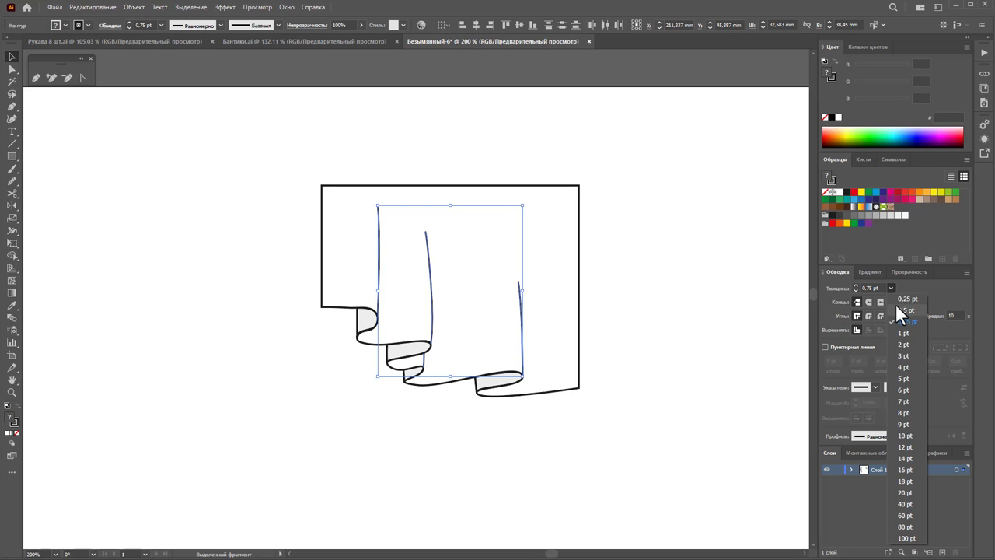
{"action": "left_click", "coordinate": [370, 437]}
Undo the stroke changes and marquee-select the whole flounce drawing
{"action": "key", "text": "ctrl+z"}
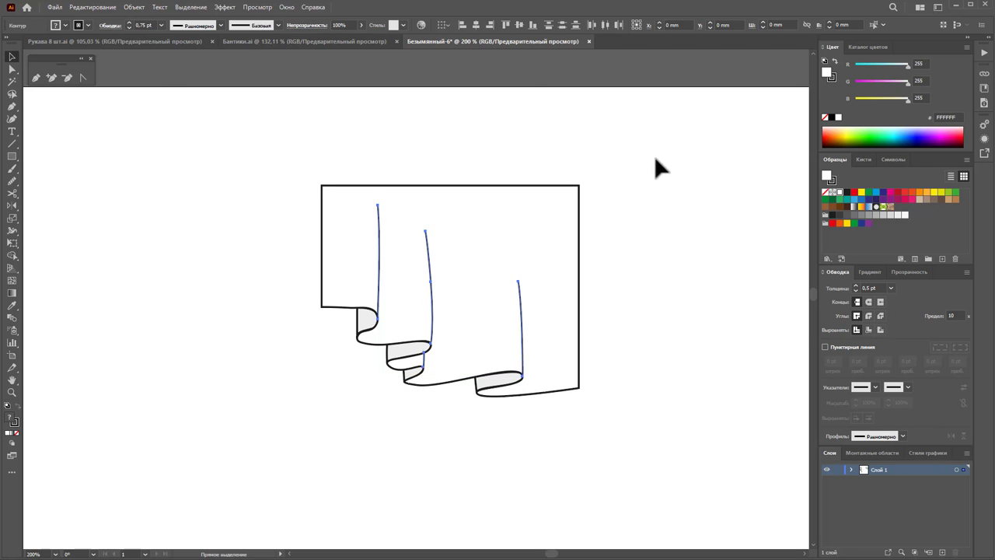
{"action": "key", "text": "ctrl+z"}
{"action": "left_click", "coordinate": [688, 297]}
{"action": "left_click_drag", "start_coordinate": [658, 432], "coordinate": [319, 185]}
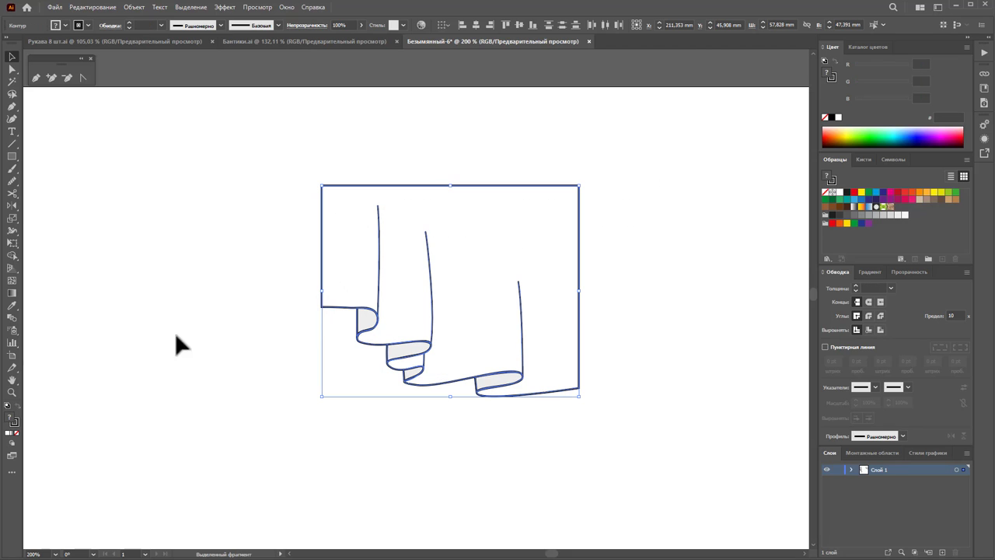
Reflect a copy of the flounce across its edge to the right, then select both halves
{"action": "left_click", "coordinate": [15, 204]}
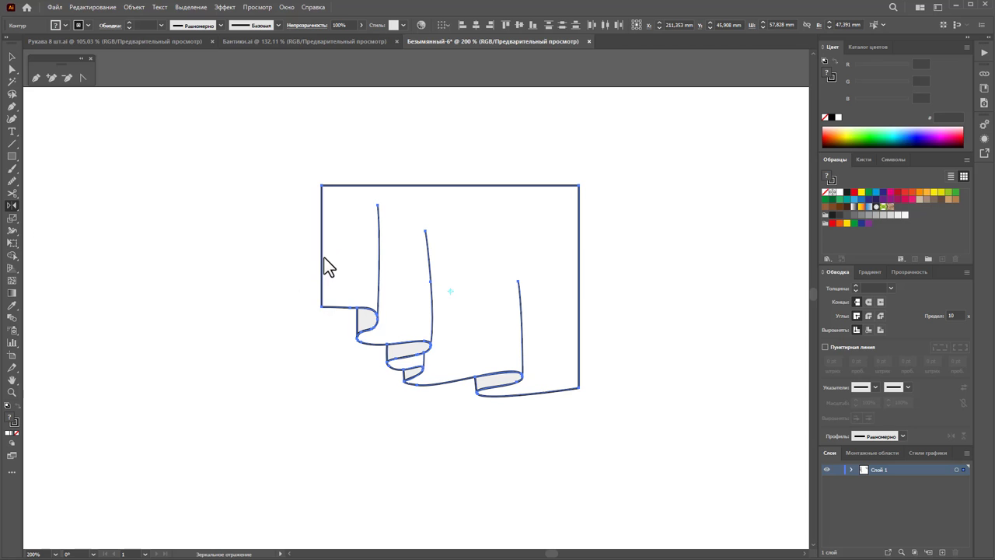
{"action": "mouse_move", "coordinate": [323, 258]}
{"action": "left_mouse_down"}
{"action": "mouse_move", "coordinate": [295, 196]}
{"action": "mouse_move", "coordinate": [225, 229]}
{"action": "left_mouse_up"}
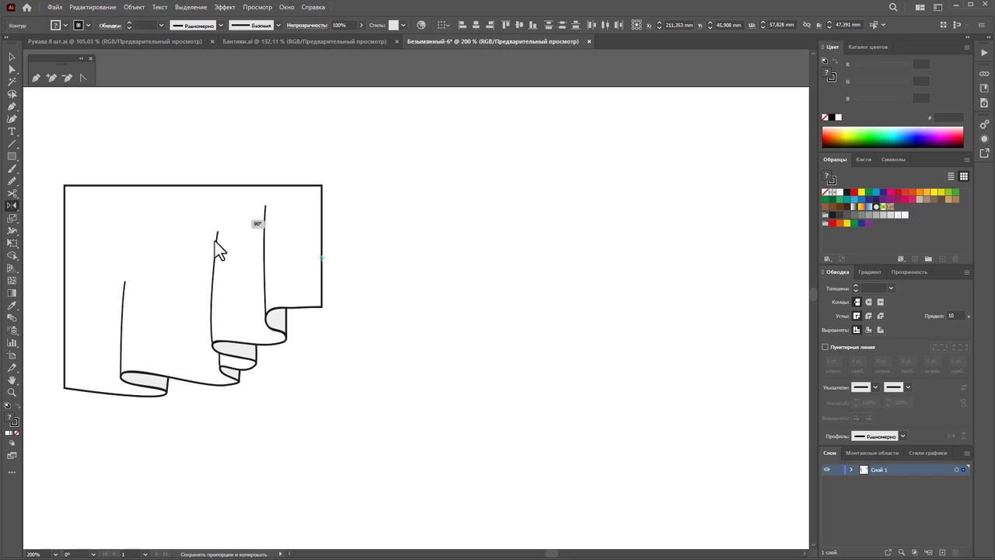
{"action": "left_click_drag", "start_coordinate": [215, 241], "coordinate": [217, 243]}
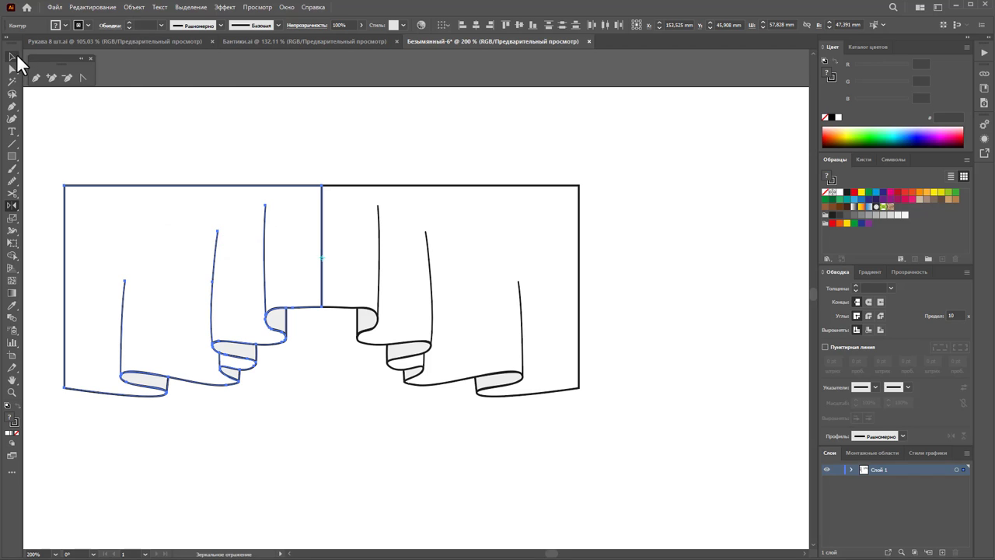
{"action": "left_click", "coordinate": [12, 57]}
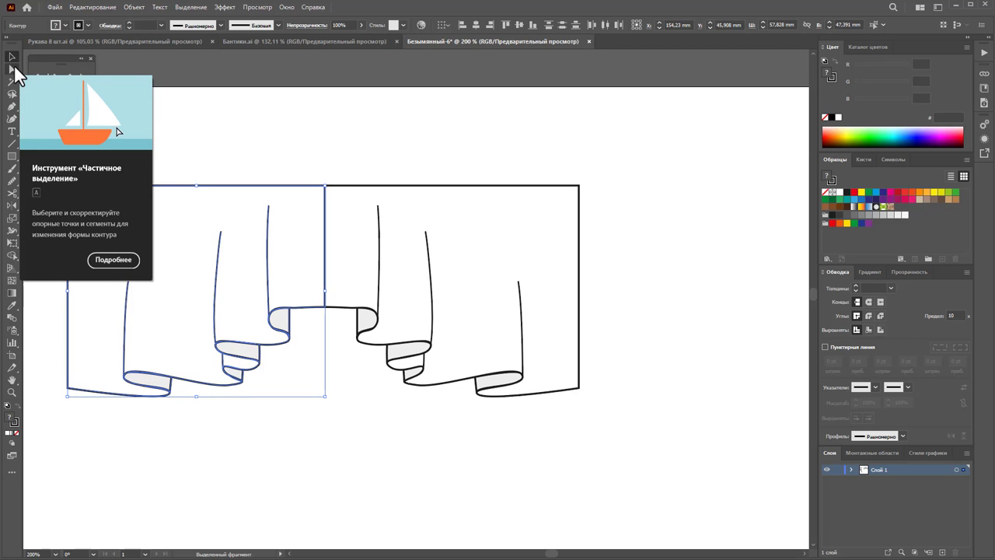
{"action": "left_click", "coordinate": [327, 431]}
{"action": "left_click", "coordinate": [325, 186]}
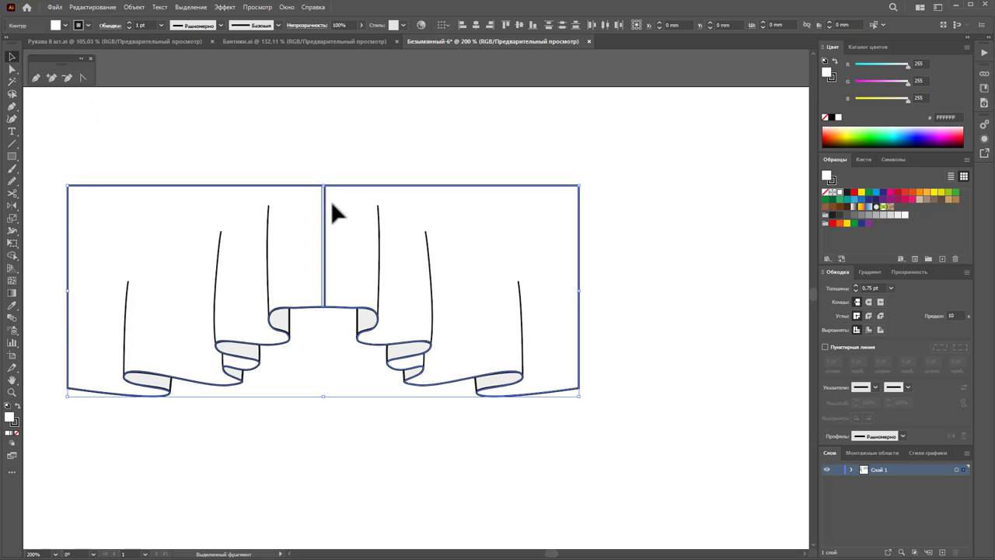
Unite the two halves with Pathfinder and delete the right-side fold lines
{"action": "left_click", "coordinate": [287, 7]}
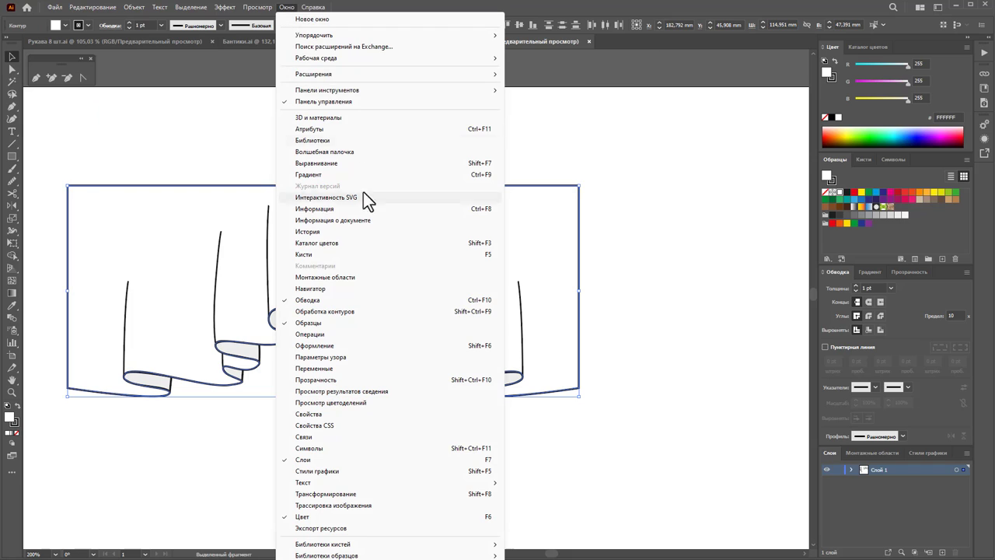
{"action": "left_click", "coordinate": [364, 311]}
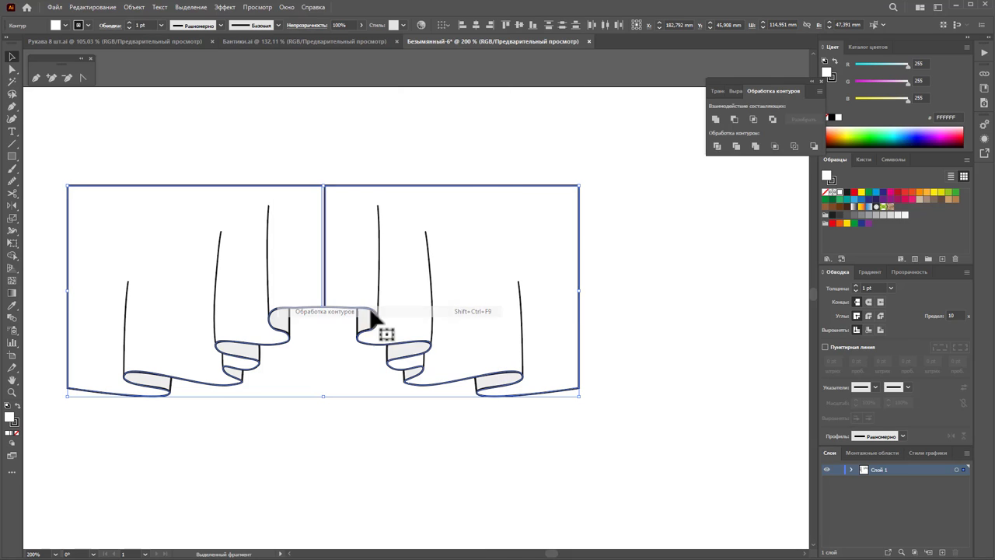
{"action": "left_click", "coordinate": [720, 119]}
{"action": "left_click", "coordinate": [448, 142]}
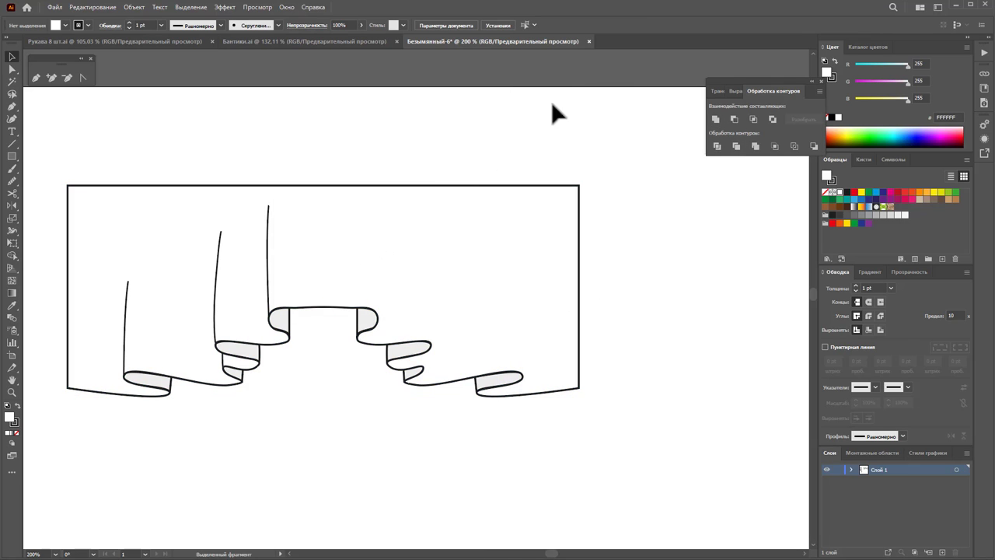
{"action": "left_click_drag", "start_coordinate": [615, 162], "coordinate": [339, 427]}
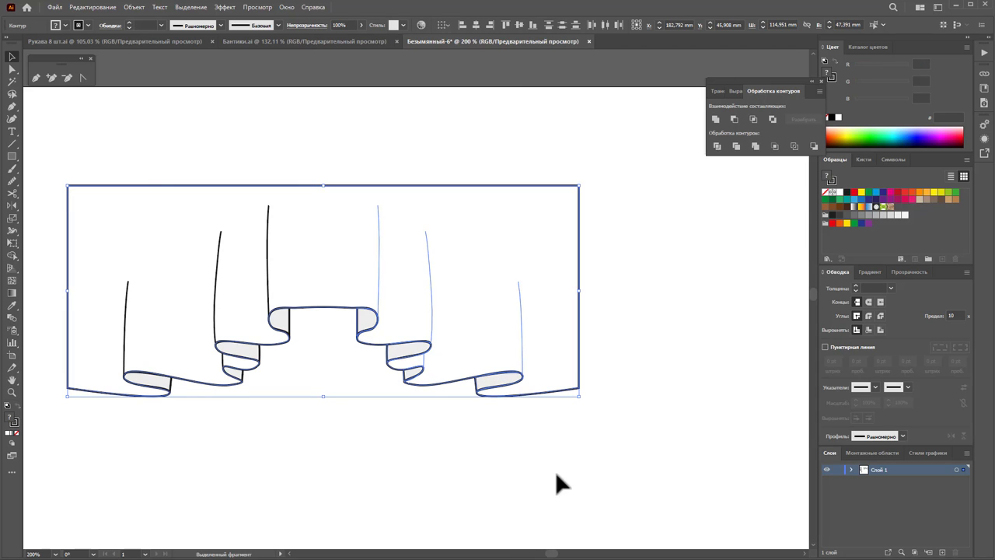
{"action": "key", "text": "Delete"}
Send the merged white shape backward so all fold lines show, then check the anchor points
{"action": "left_click", "coordinate": [371, 256]}
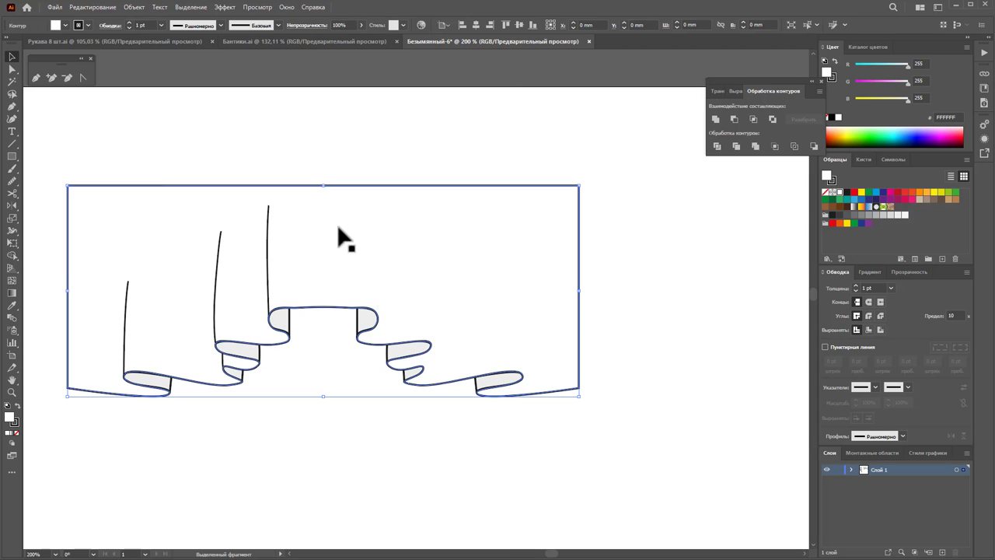
{"action": "right_click", "coordinate": [325, 247]}
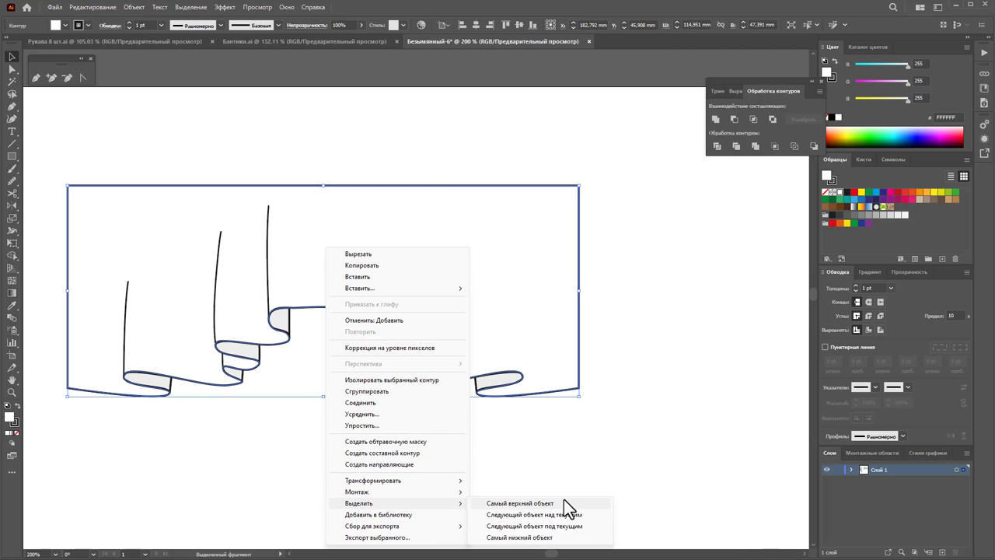
{"action": "mouse_move", "coordinate": [357, 492]}
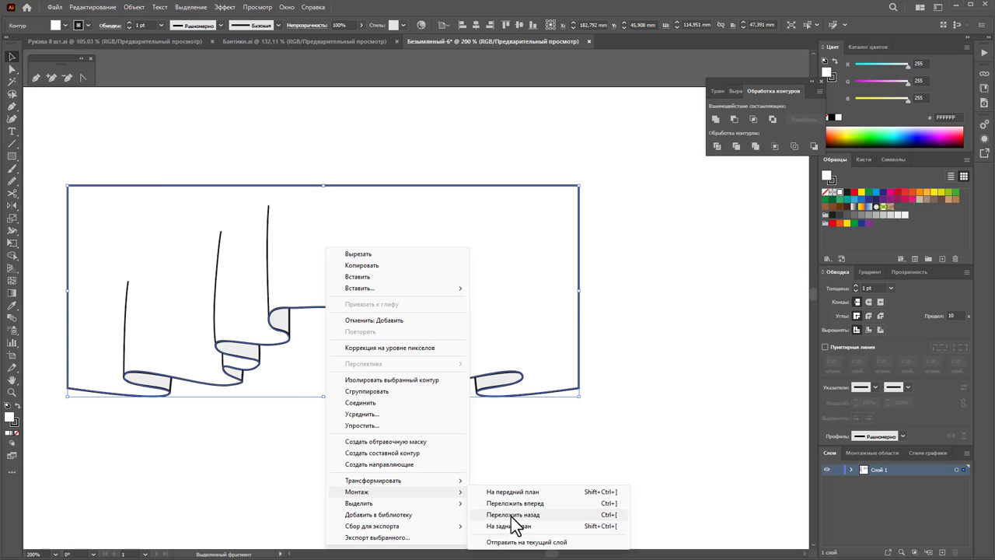
{"action": "left_click", "coordinate": [507, 525]}
{"action": "left_click", "coordinate": [574, 479]}
{"action": "left_click", "coordinate": [557, 320]}
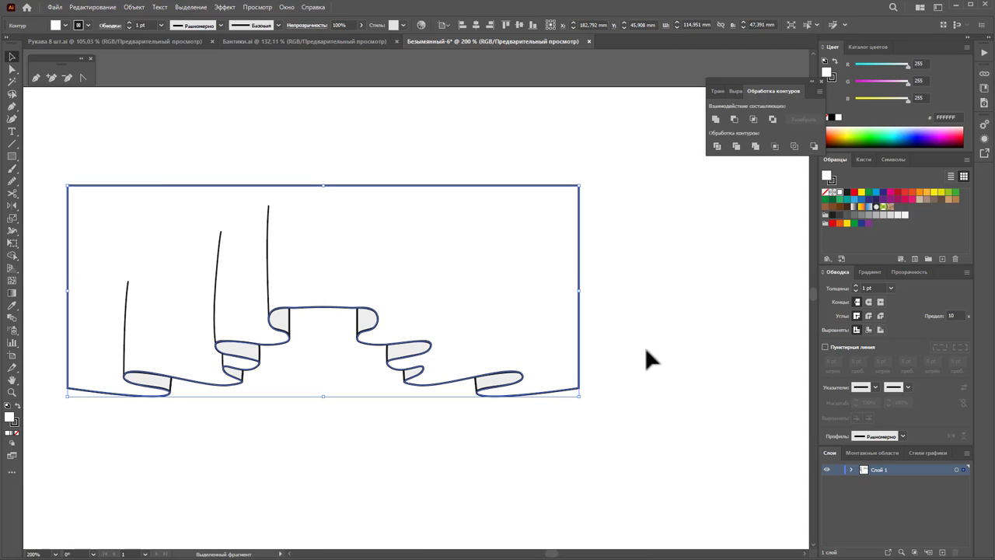
{"action": "key", "text": "a"}
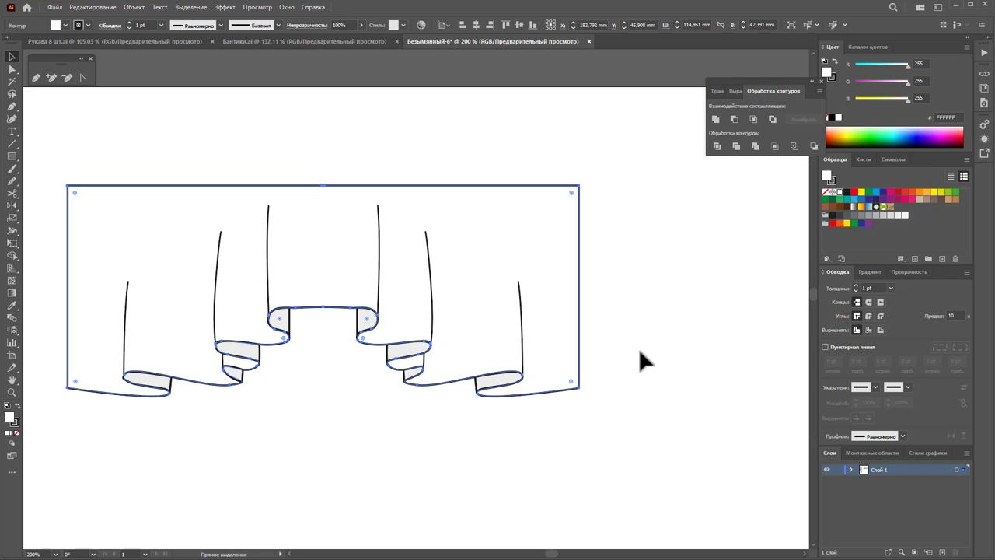
Cut the flounce outline at its top-left and top-right corners with the Scissors tool
{"action": "key", "text": "v"}
{"action": "left_click", "coordinate": [639, 349]}
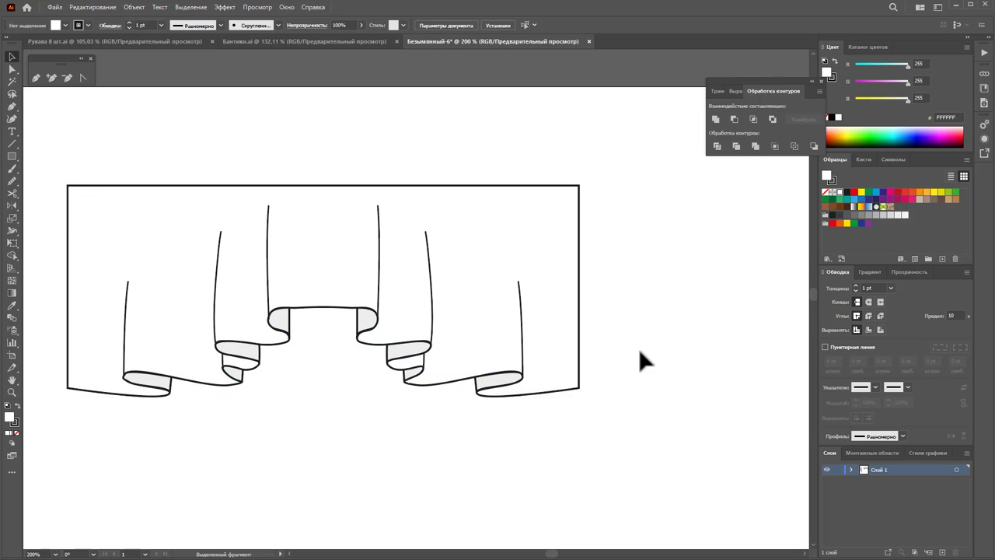
{"action": "left_click", "coordinate": [541, 274]}
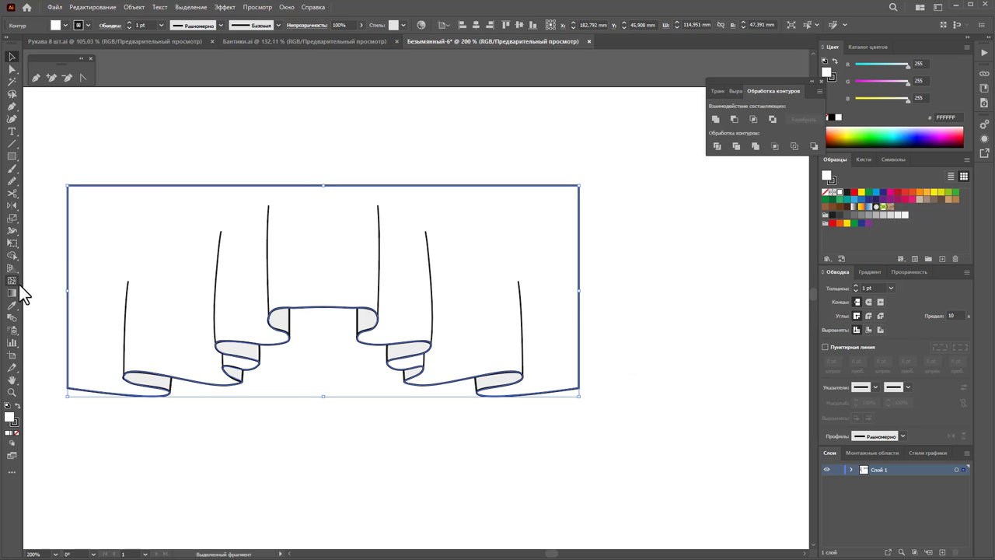
{"action": "left_click", "coordinate": [11, 193]}
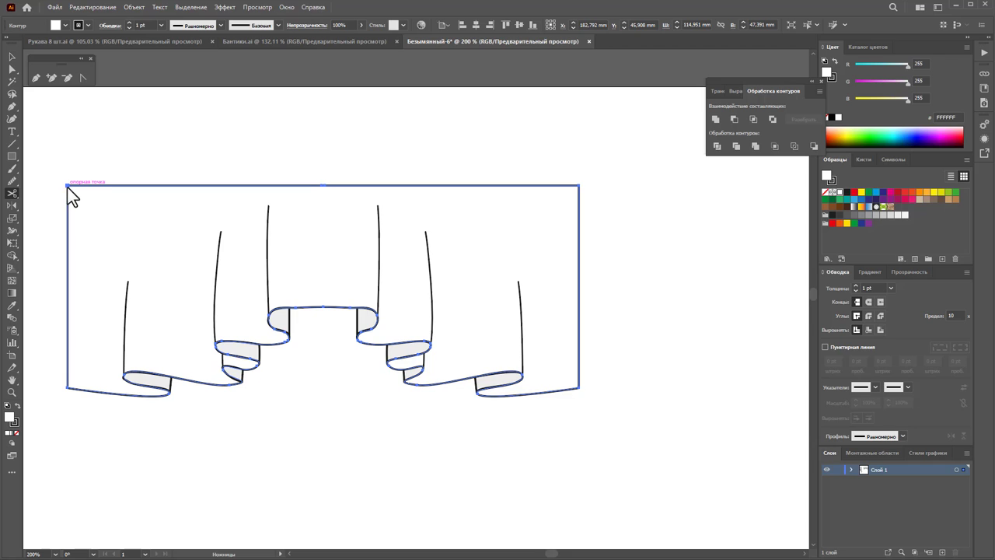
{"action": "left_click", "coordinate": [67, 185]}
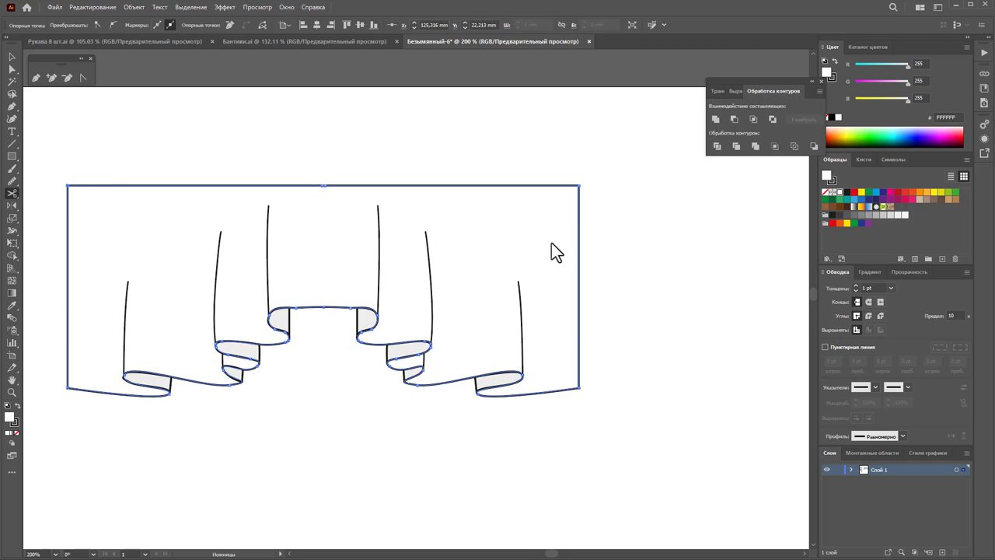
{"action": "left_click", "coordinate": [581, 186]}
{"action": "left_click", "coordinate": [605, 301]}
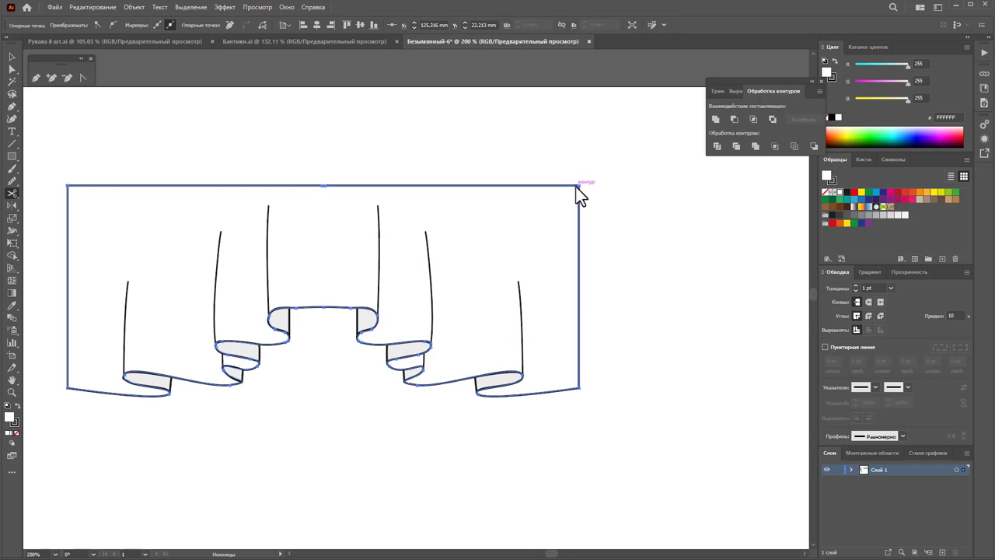
{"action": "left_click", "coordinate": [579, 186]}
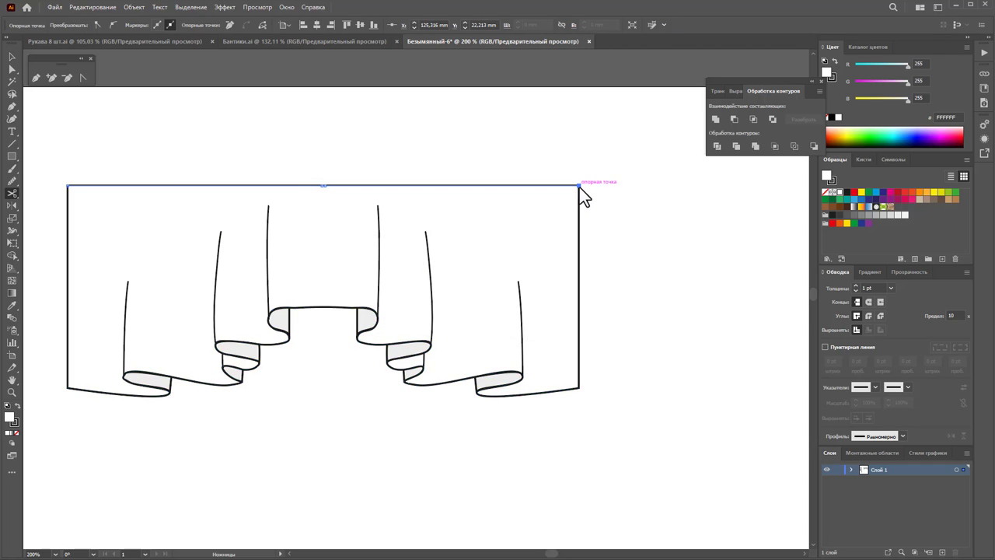
{"action": "left_click", "coordinate": [141, 120]}
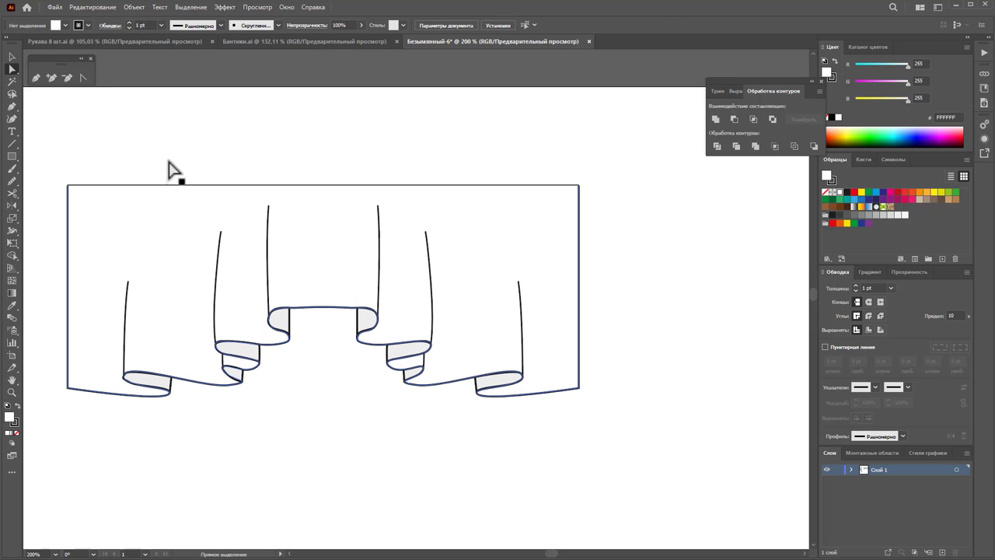
Delete the detached straight top edge of the outline
{"action": "left_click", "coordinate": [227, 185]}
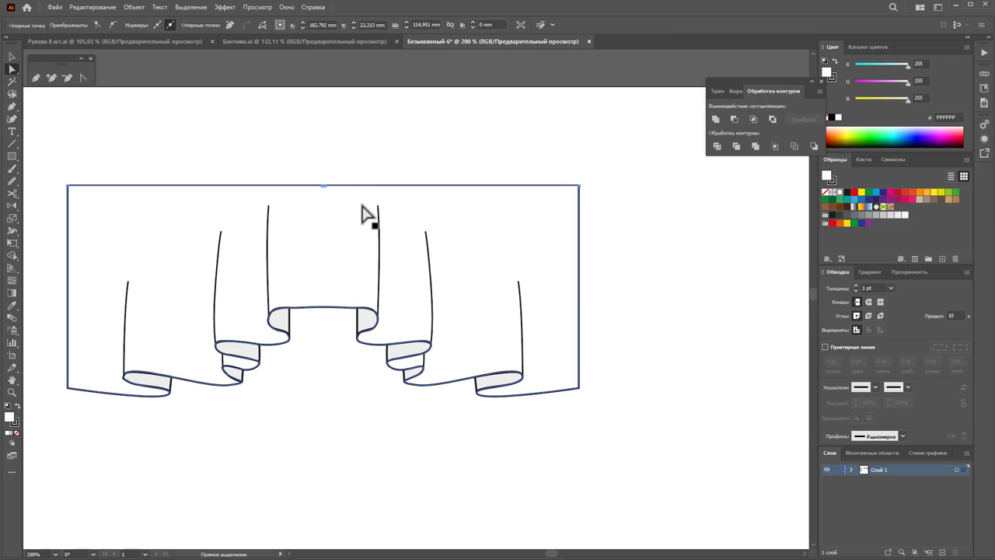
{"action": "key", "text": "Delete"}
{"action": "key", "text": "Delete"}
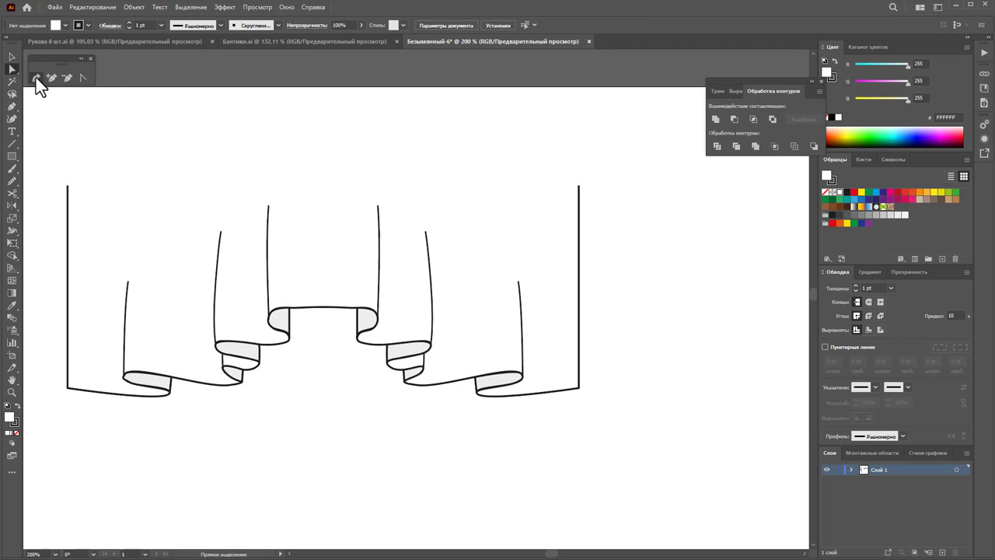
{"action": "left_click", "coordinate": [14, 56]}
{"action": "key", "text": "ctrl+z"}
{"action": "key", "text": "ctrl+z"}
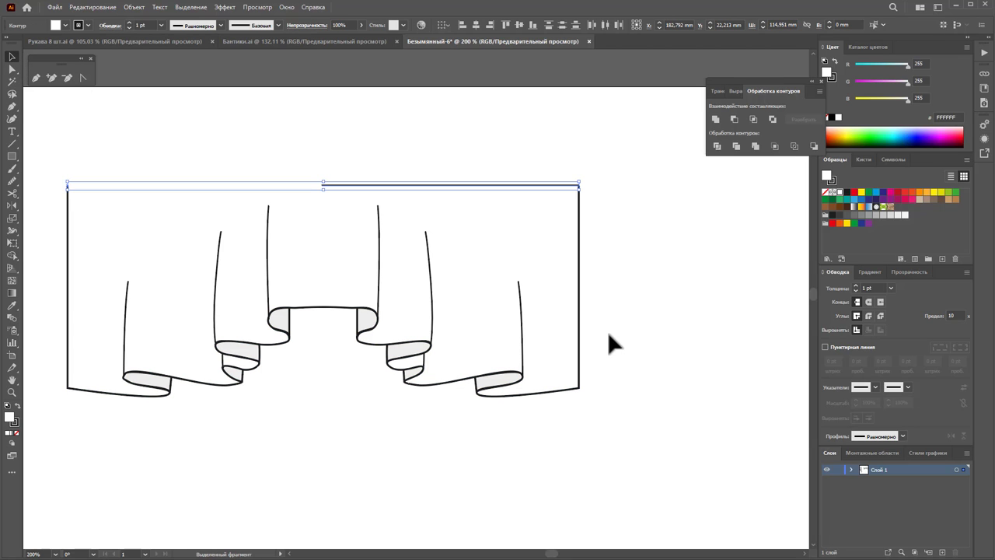
{"action": "key", "text": "ctrl+shift+z"}
{"action": "key", "text": "ctrl+shift+z"}
Drag the flounce's top side anchors inward so its sides flare out toward the hem
{"action": "key", "text": "z"}
{"action": "left_click", "coordinate": [370, 341], "text": "alt"}
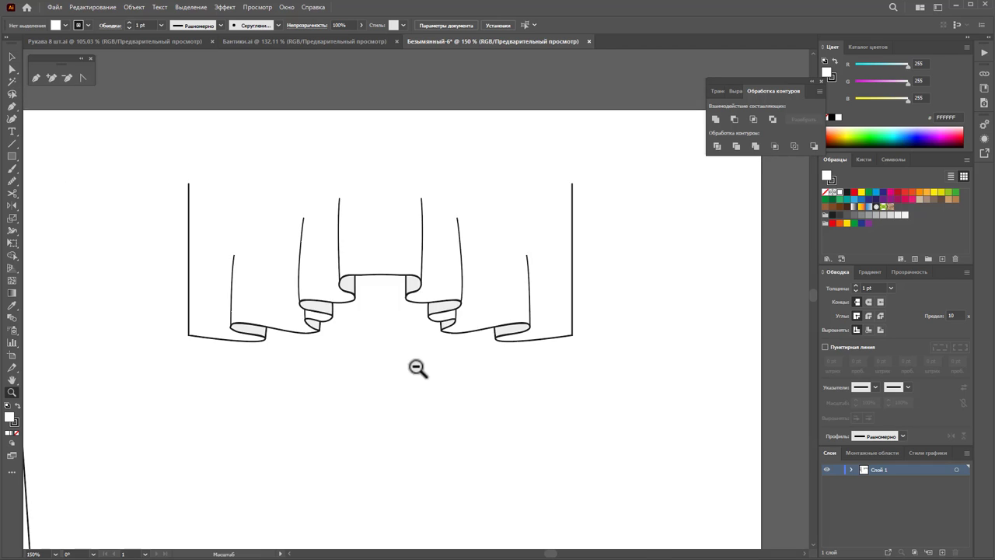
{"action": "left_click", "coordinate": [418, 366], "text": "alt"}
{"action": "left_click_drag", "start_coordinate": [414, 305], "coordinate": [440, 311]}
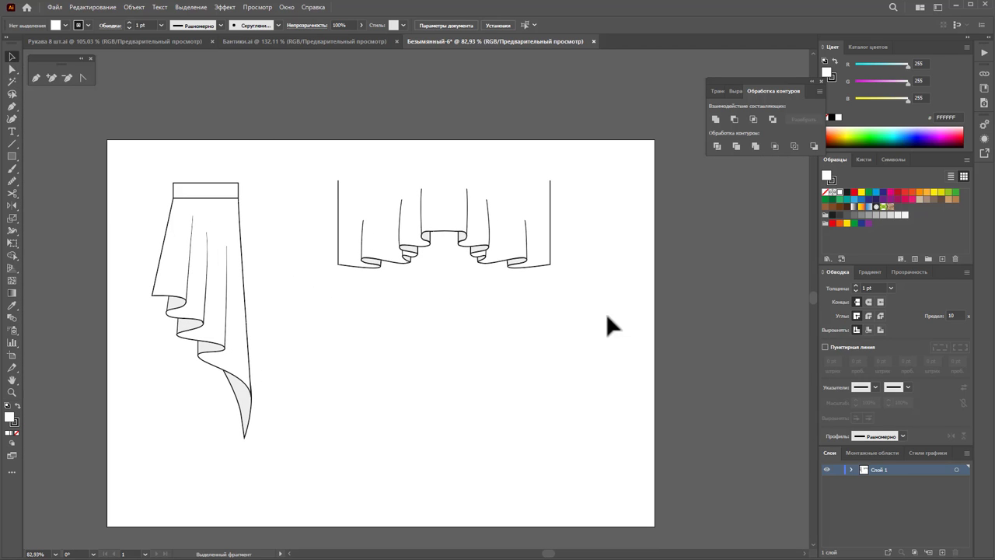
{"action": "left_click_drag", "start_coordinate": [605, 312], "coordinate": [328, 206]}
{"action": "left_click", "coordinate": [519, 319]}
{"action": "left_click_drag", "start_coordinate": [356, 195], "coordinate": [351, 180]}
{"action": "left_click_drag", "start_coordinate": [550, 180], "coordinate": [549, 180]}
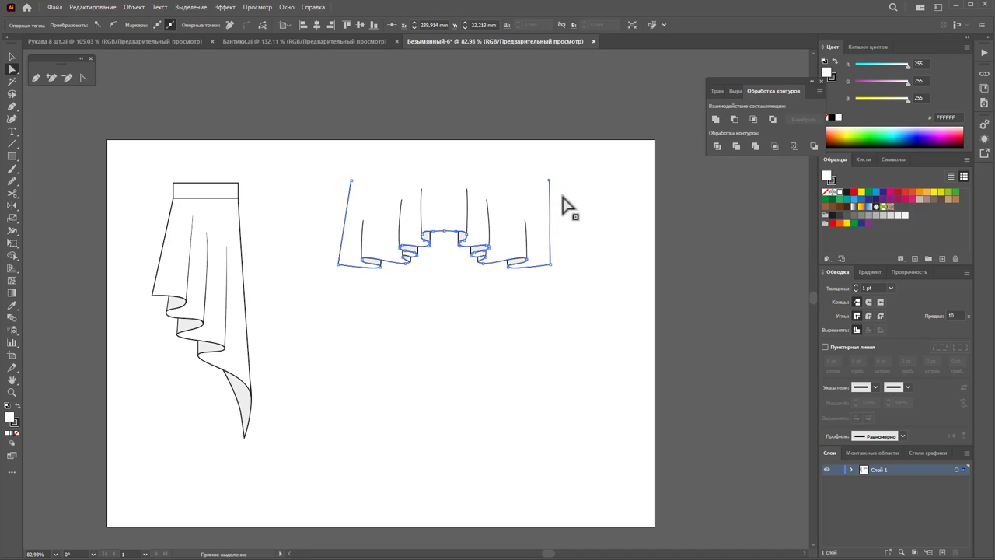
{"action": "left_click", "coordinate": [611, 280]}
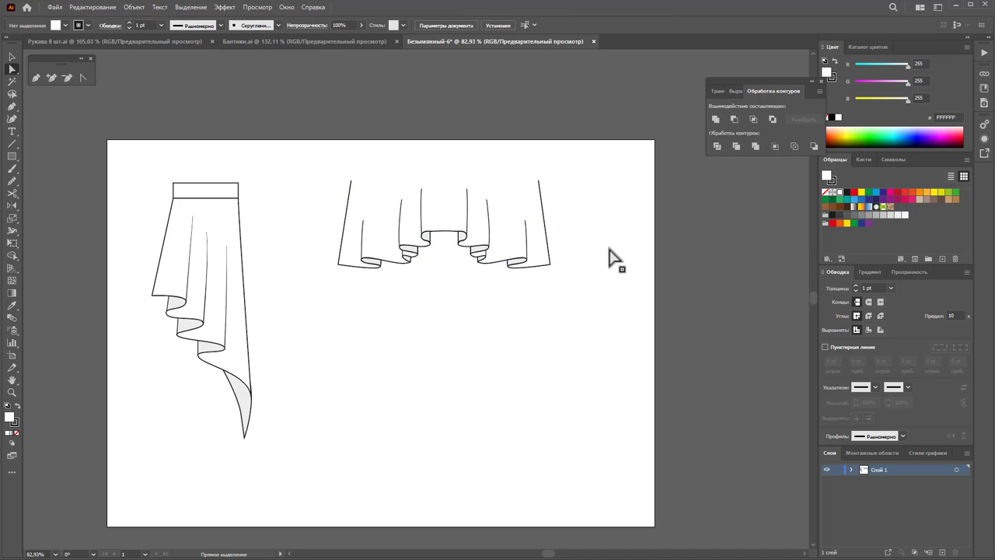
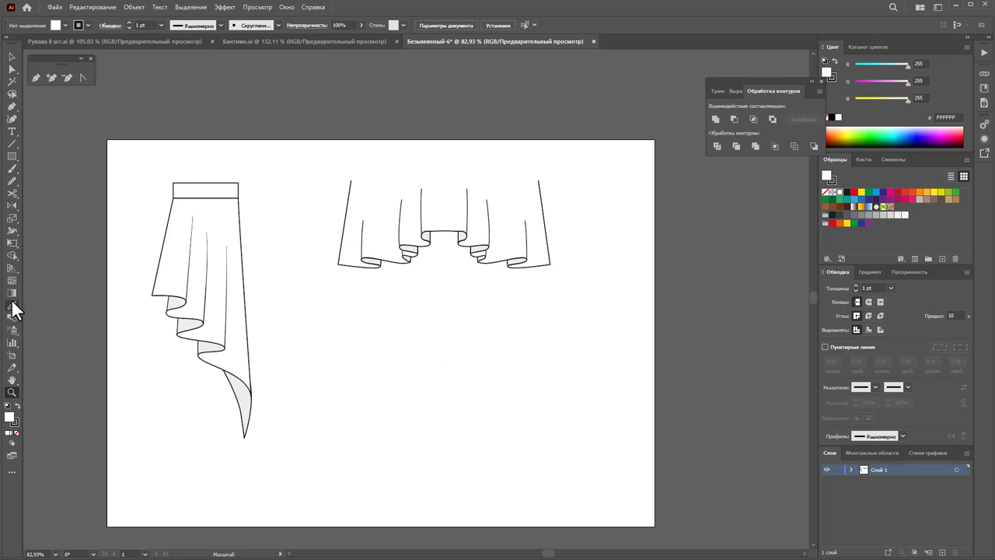
Draw a Pen-tool wavy hem line with four curling folds below the flared skirt sketch
{"action": "left_click_drag", "start_coordinate": [446, 411], "coordinate": [516, 394]}
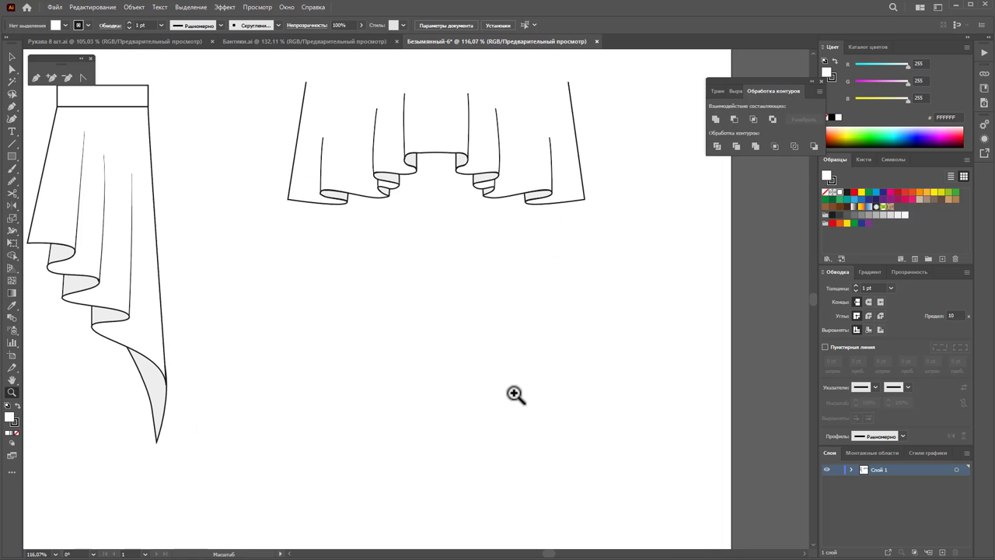
{"action": "scroll", "coordinate": [442, 386], "scroll_direction": "down", "scroll_amount": 1}
{"action": "left_click", "coordinate": [36, 79]}
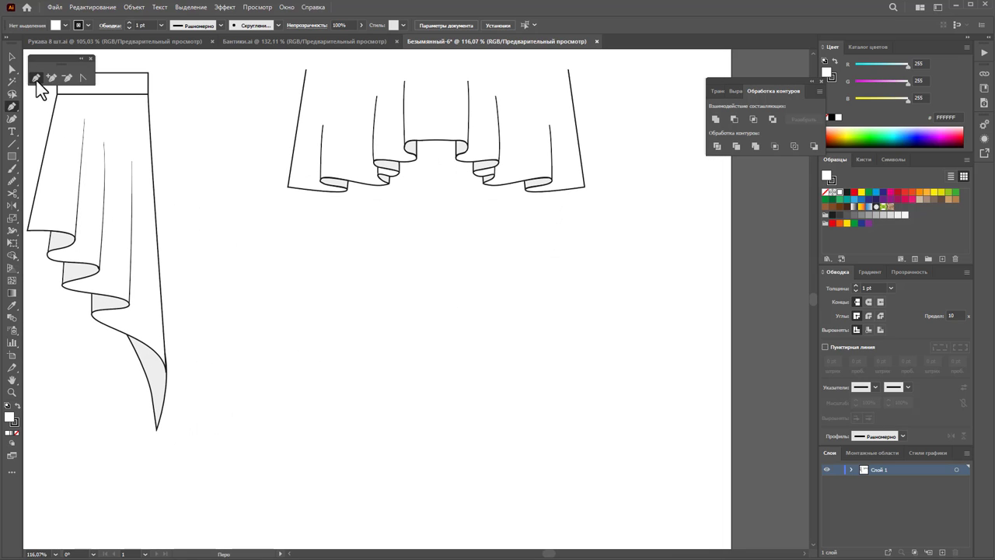
{"action": "left_click", "coordinate": [416, 376]}
{"action": "left_click_drag", "start_coordinate": [457, 380], "coordinate": [449, 392]}
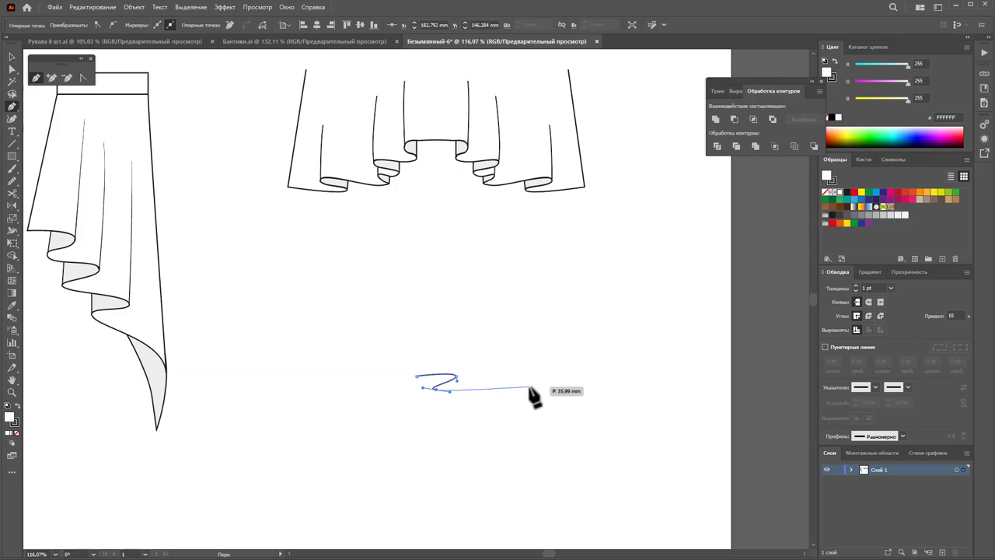
{"action": "left_click", "coordinate": [507, 386]}
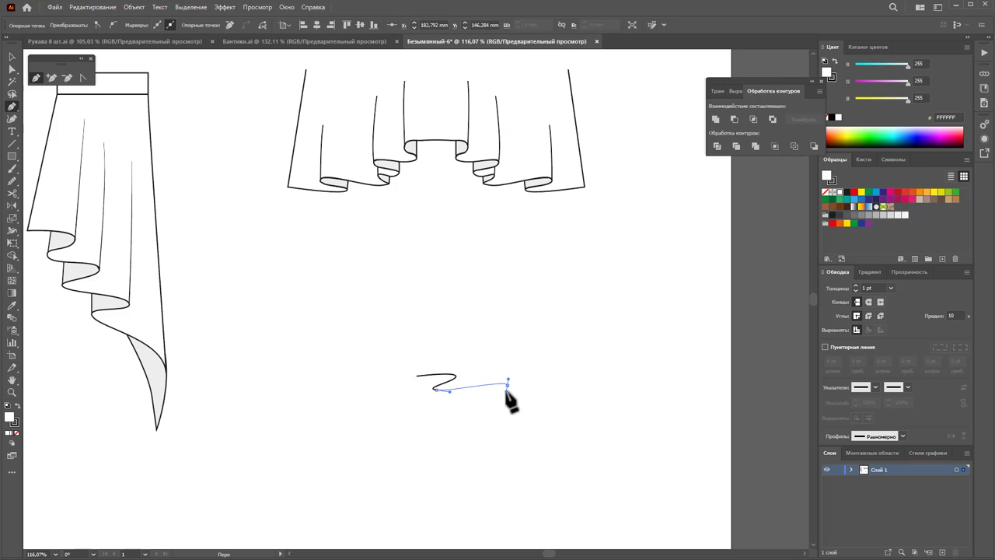
{"action": "left_click_drag", "start_coordinate": [489, 395], "coordinate": [495, 397]}
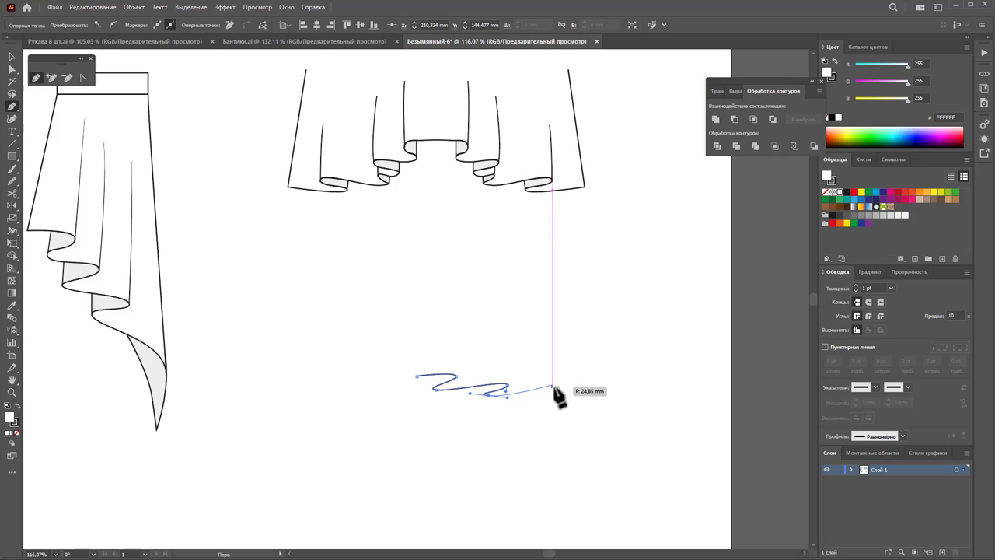
{"action": "mouse_move", "coordinate": [567, 385]}
{"action": "left_mouse_down"}
{"action": "mouse_move", "coordinate": [575, 389]}
{"action": "mouse_move", "coordinate": [559, 401]}
{"action": "left_mouse_up"}
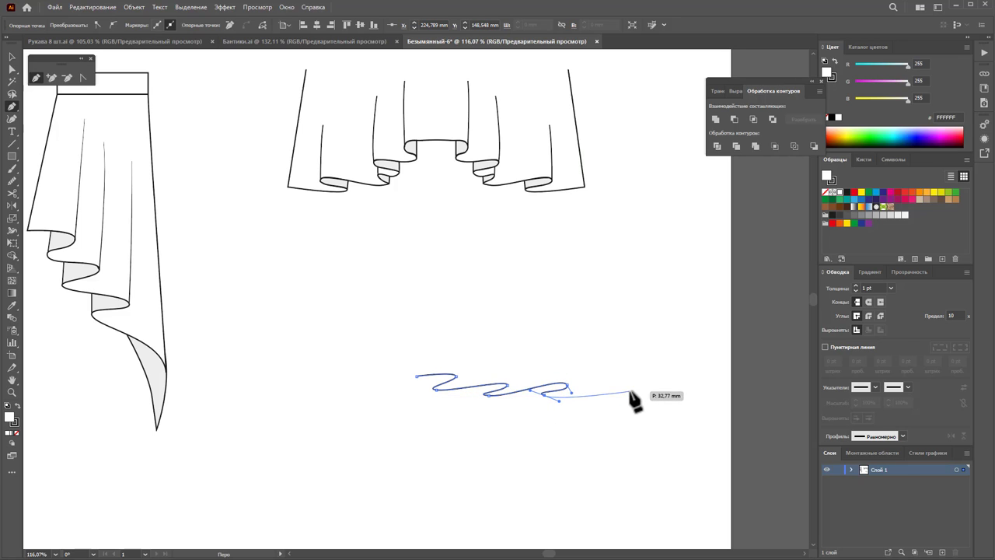
{"action": "mouse_move", "coordinate": [633, 386]}
{"action": "left_mouse_down"}
{"action": "mouse_move", "coordinate": [616, 406]}
{"action": "mouse_move", "coordinate": [656, 397]}
{"action": "mouse_move", "coordinate": [662, 405]}
{"action": "left_mouse_up"}
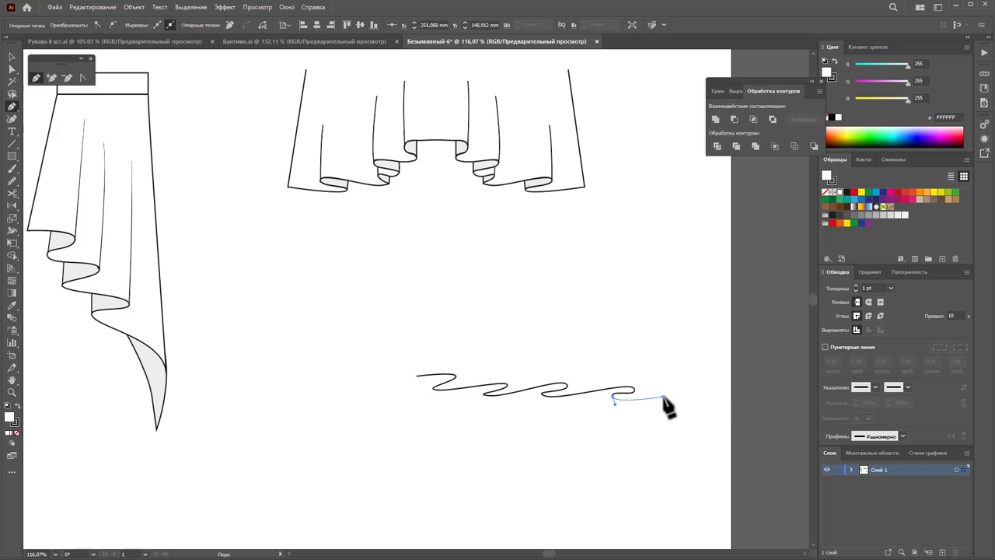
Shift the wavy hem left and extend both its ends upward as side edges
{"action": "left_click", "coordinate": [695, 417], "text": "ctrl"}
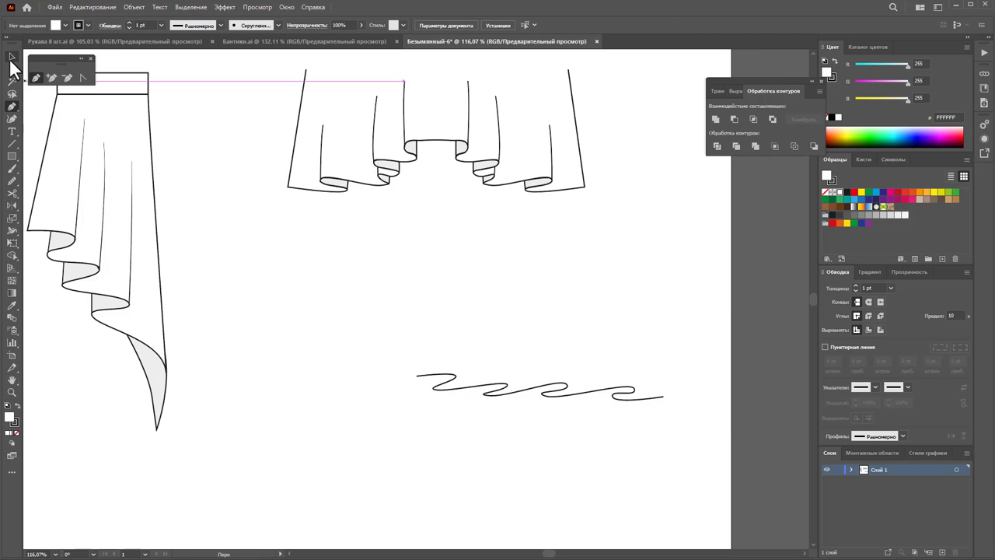
{"action": "left_click_drag", "start_coordinate": [566, 400], "coordinate": [468, 401]}
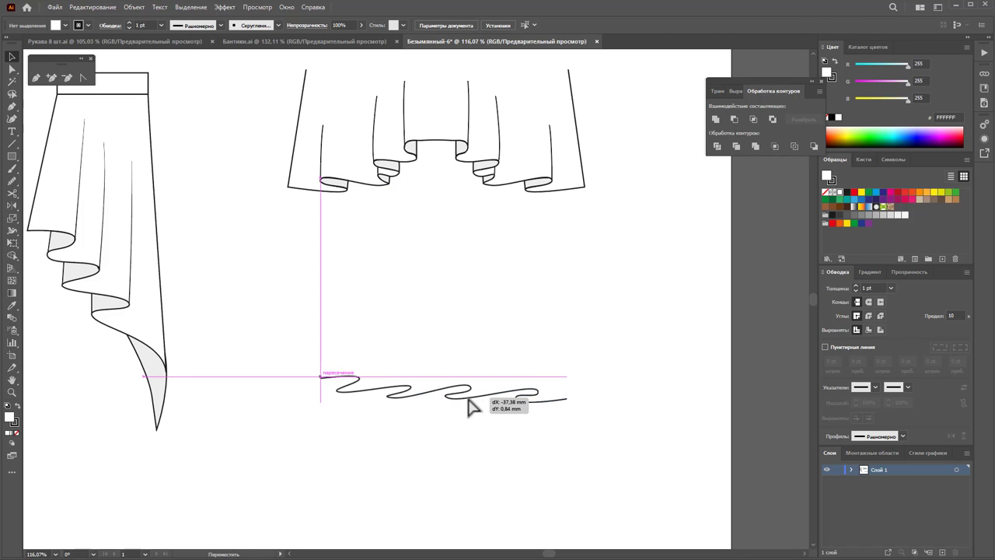
{"action": "left_click", "coordinate": [469, 449]}
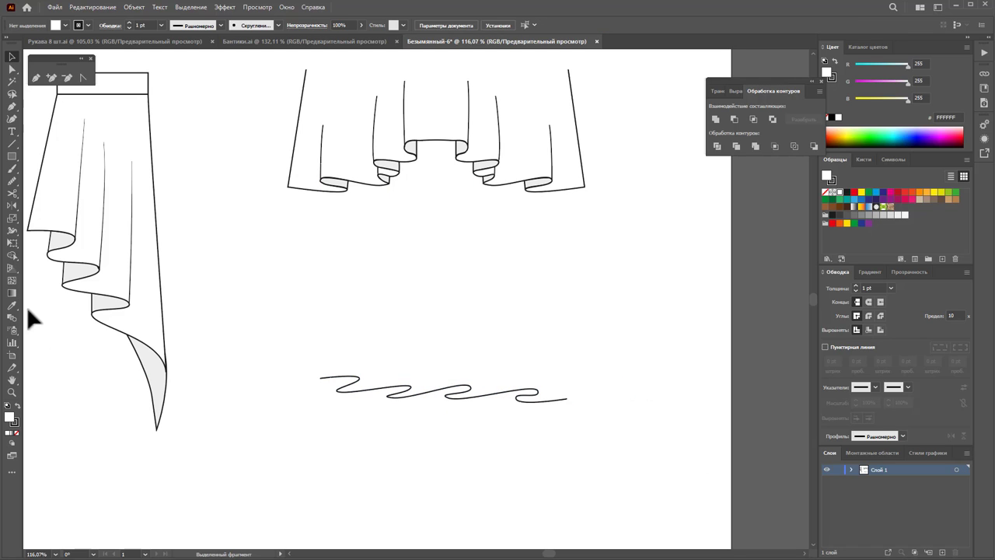
{"action": "left_click", "coordinate": [35, 78]}
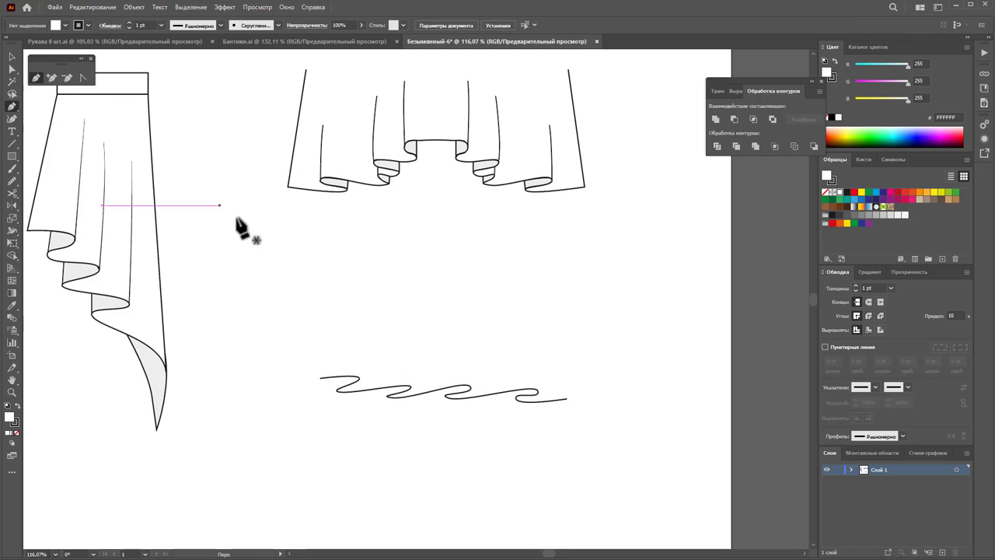
{"action": "left_click", "coordinate": [320, 378]}
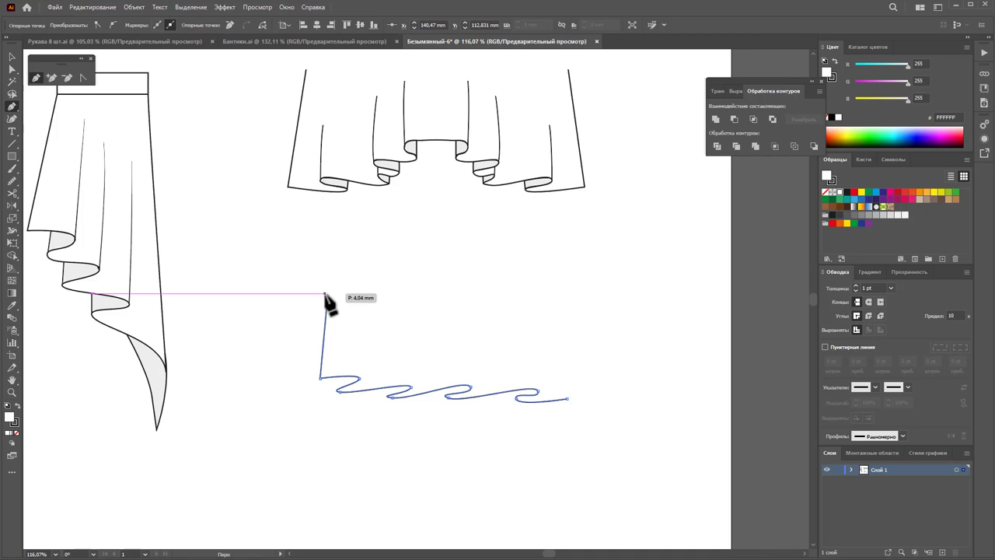
{"action": "left_click", "coordinate": [327, 303]}
{"action": "left_click", "coordinate": [479, 340], "text": "ctrl"}
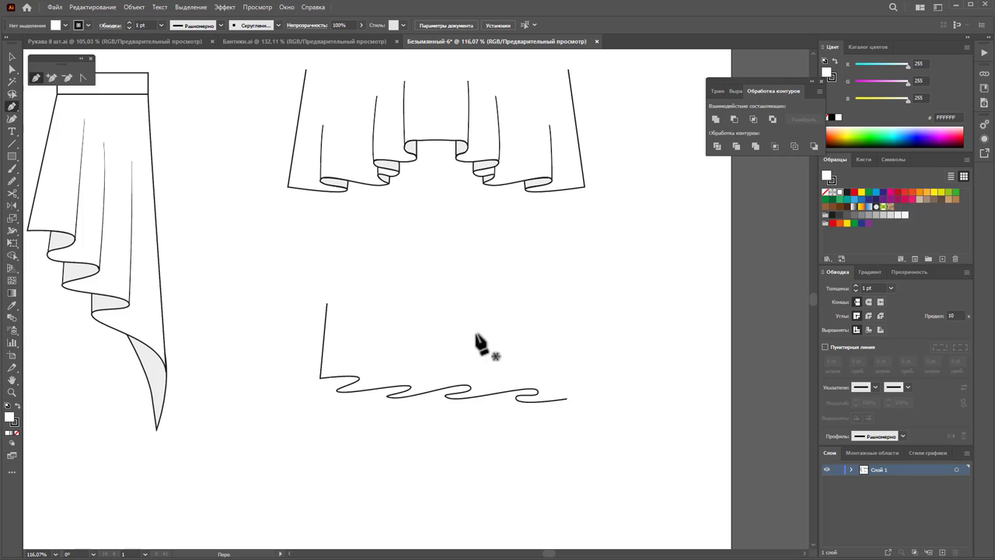
{"action": "left_click", "coordinate": [568, 399]}
{"action": "left_click", "coordinate": [568, 288]}
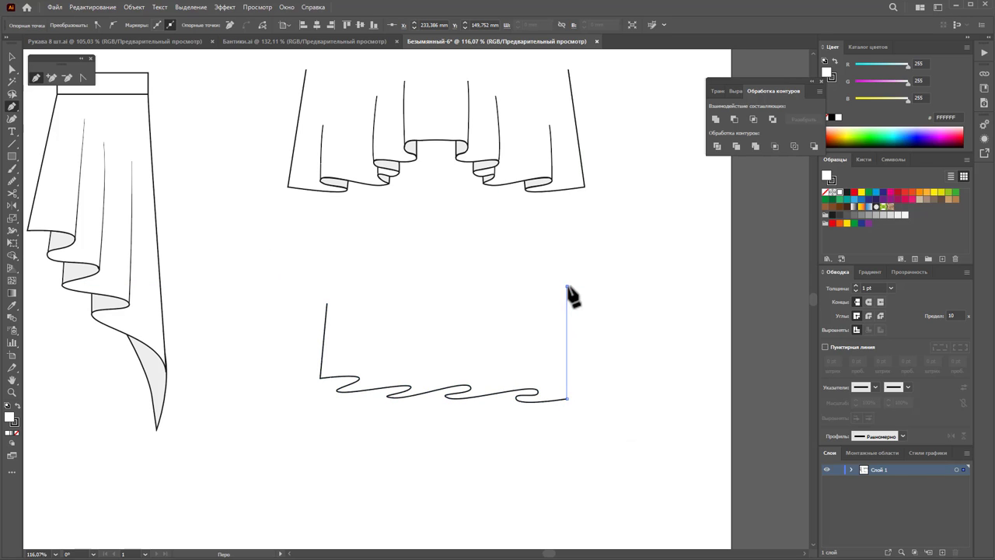
{"action": "left_click", "coordinate": [645, 344], "text": "ctrl"}
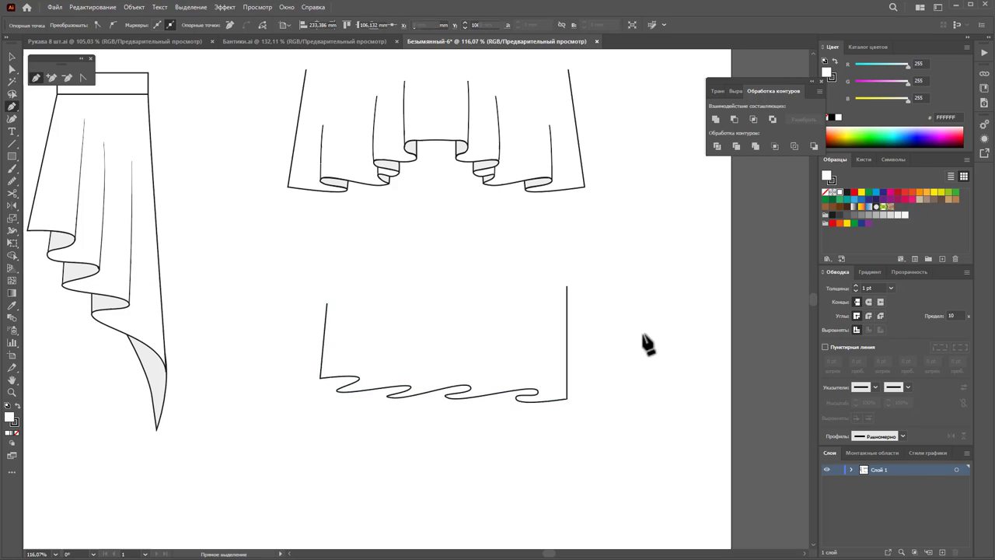
Draw vertical fold lines rising from each of the four curls, restoring an accidentally deleted curl
{"action": "left_click", "coordinate": [360, 379]}
{"action": "left_click", "coordinate": [360, 303]}
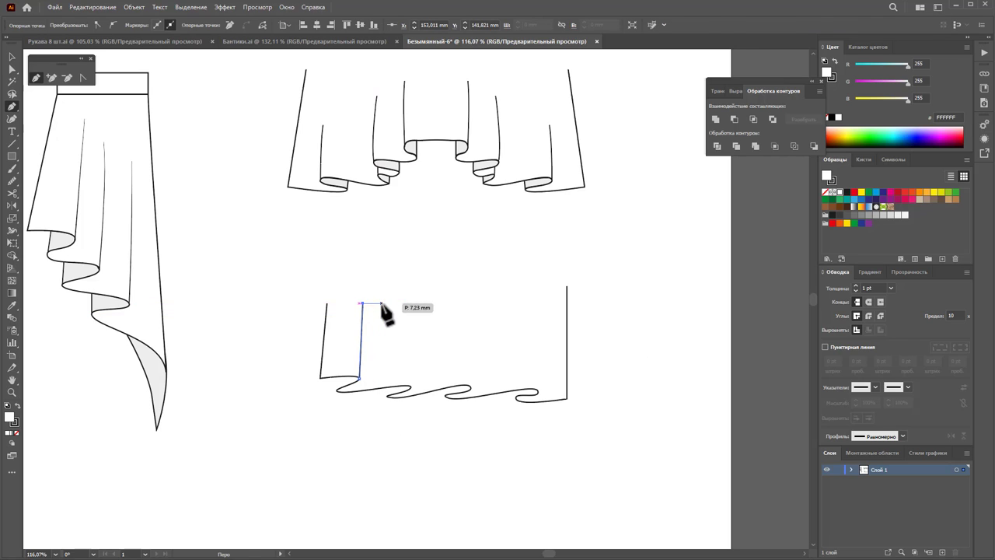
{"action": "left_click", "coordinate": [381, 315], "text": "ctrl"}
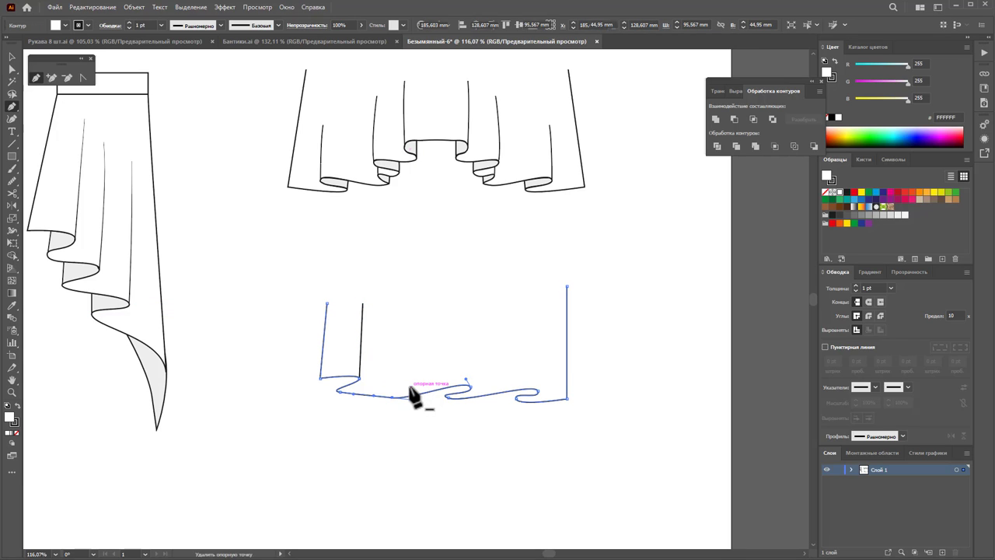
{"action": "key", "text": "ctrl+z"}
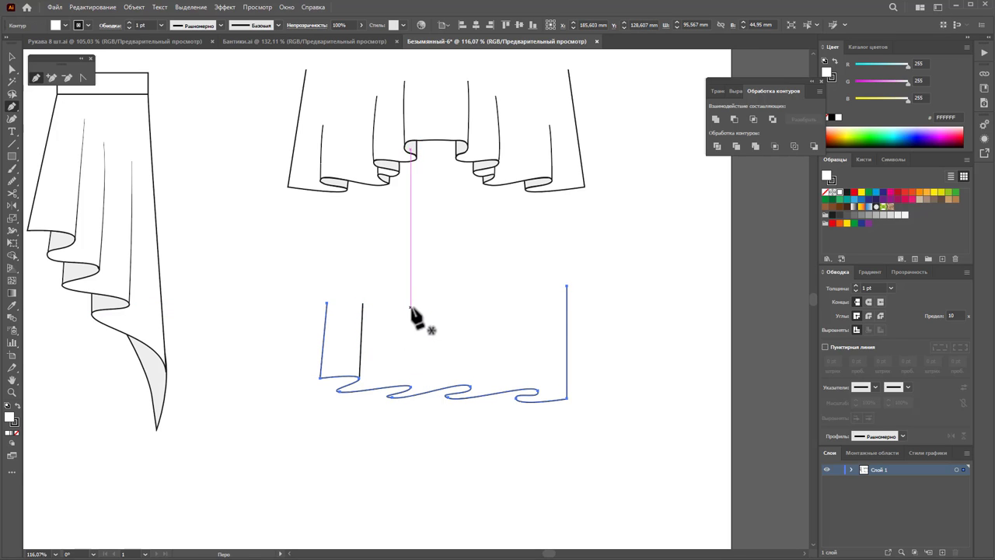
{"action": "left_click", "coordinate": [412, 306]}
{"action": "left_click", "coordinate": [413, 381]}
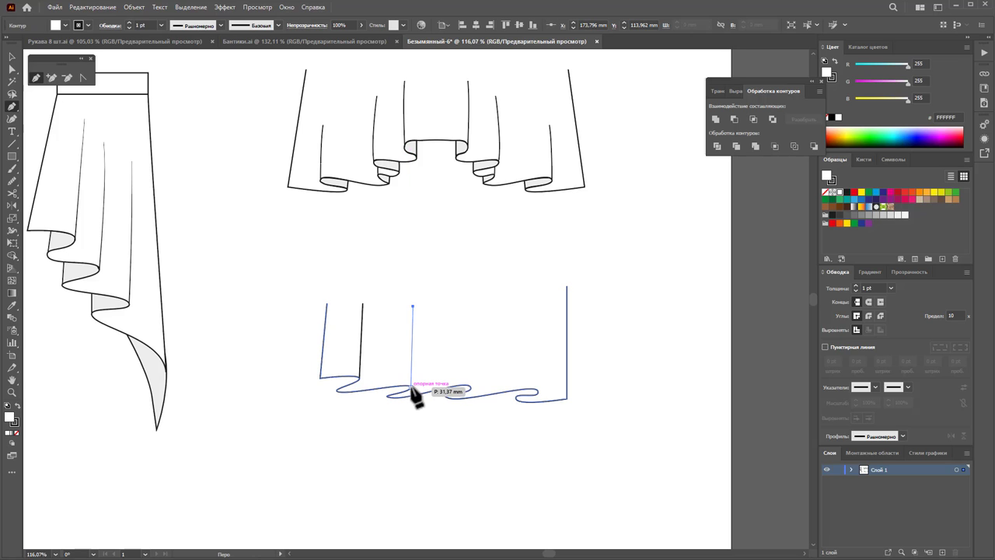
{"action": "left_click", "coordinate": [464, 340], "text": "ctrl"}
{"action": "left_click", "coordinate": [472, 307]}
{"action": "left_click", "coordinate": [472, 384]}
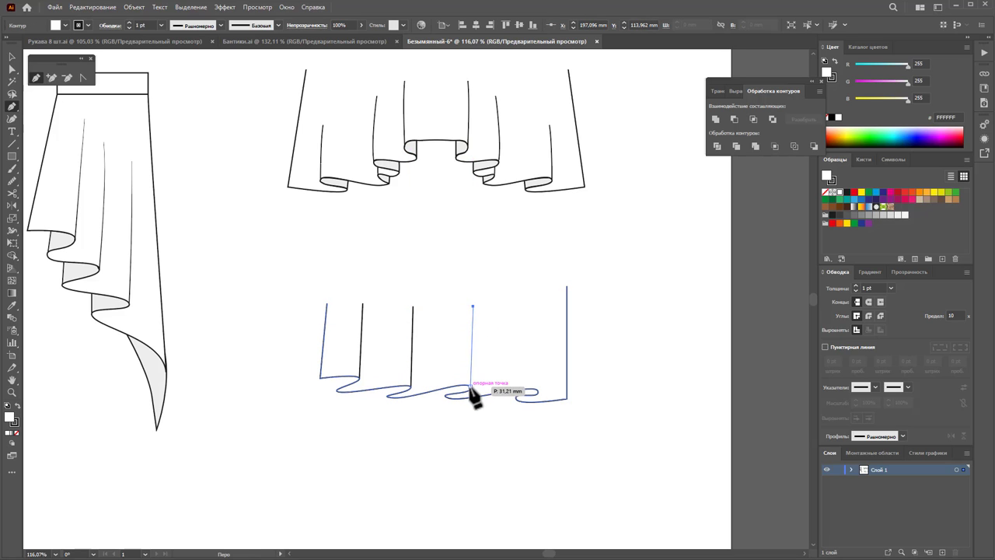
{"action": "left_click", "coordinate": [526, 331], "text": "ctrl"}
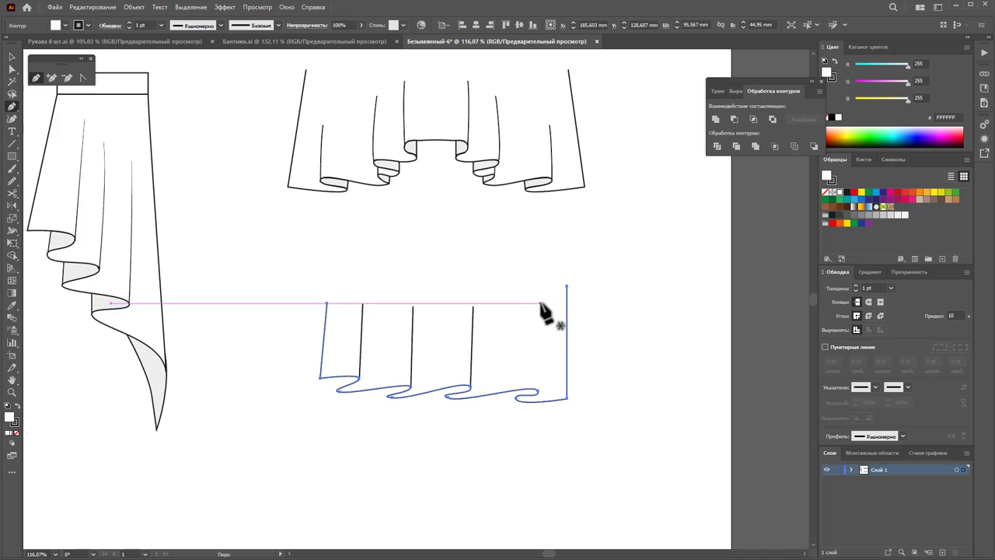
{"action": "left_click", "coordinate": [540, 303]}
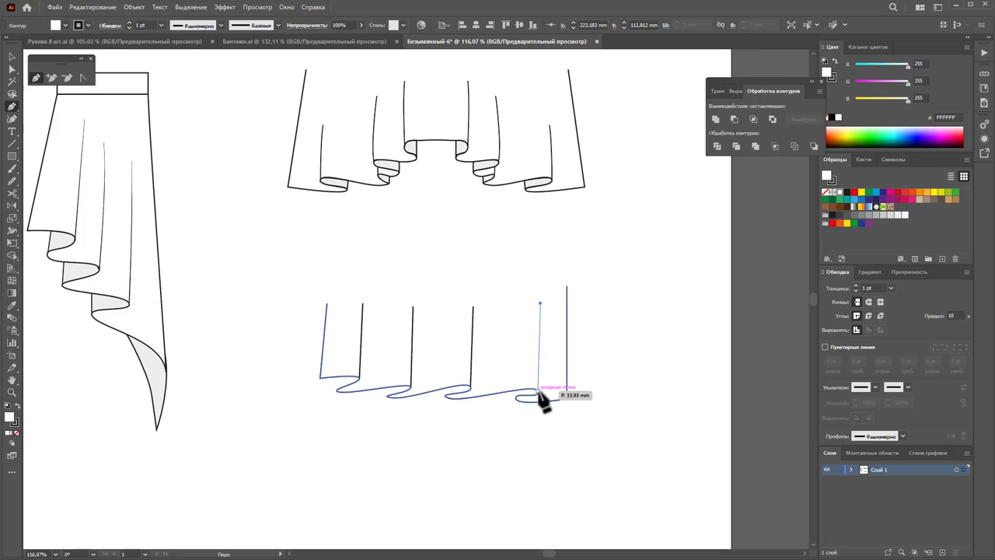
{"action": "left_click", "coordinate": [538, 390]}
{"action": "left_click", "coordinate": [634, 428], "text": "ctrl"}
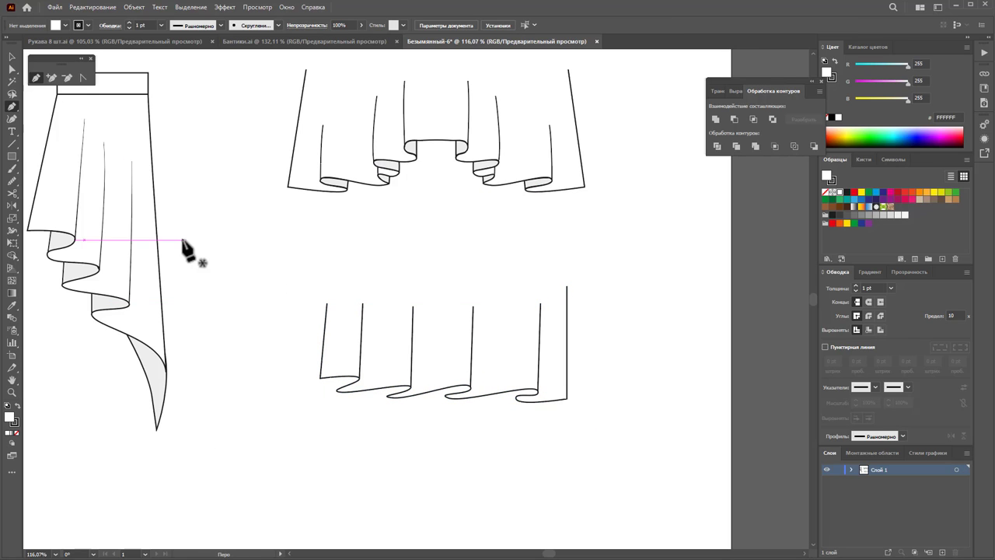
Inspect the hem folds up close, return to 150%, and Alt-drag a copy of the outline below
{"action": "left_click", "coordinate": [11, 391]}
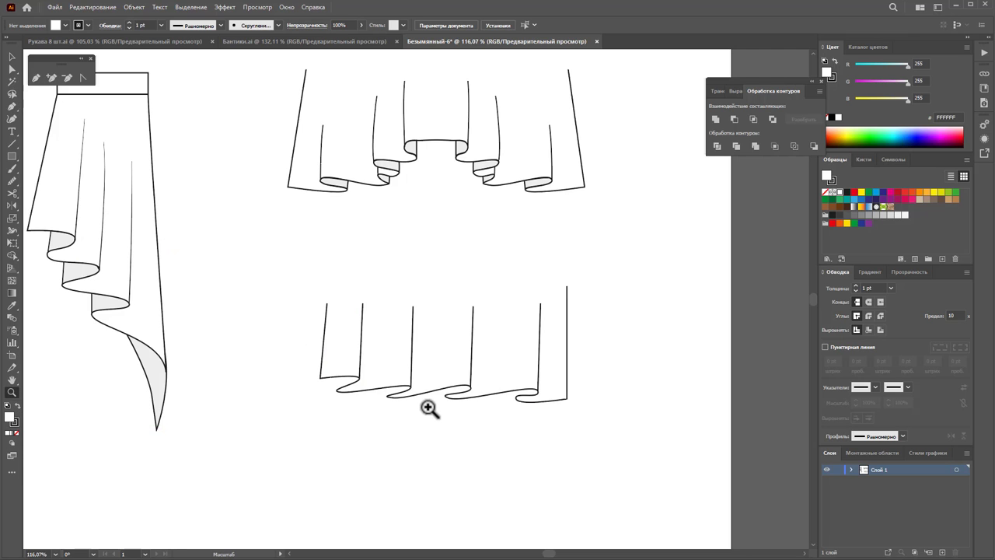
{"action": "mouse_move", "coordinate": [428, 407]}
{"action": "left_mouse_down"}
{"action": "mouse_move", "coordinate": [606, 325]}
{"action": "mouse_move", "coordinate": [580, 333]}
{"action": "left_mouse_up"}
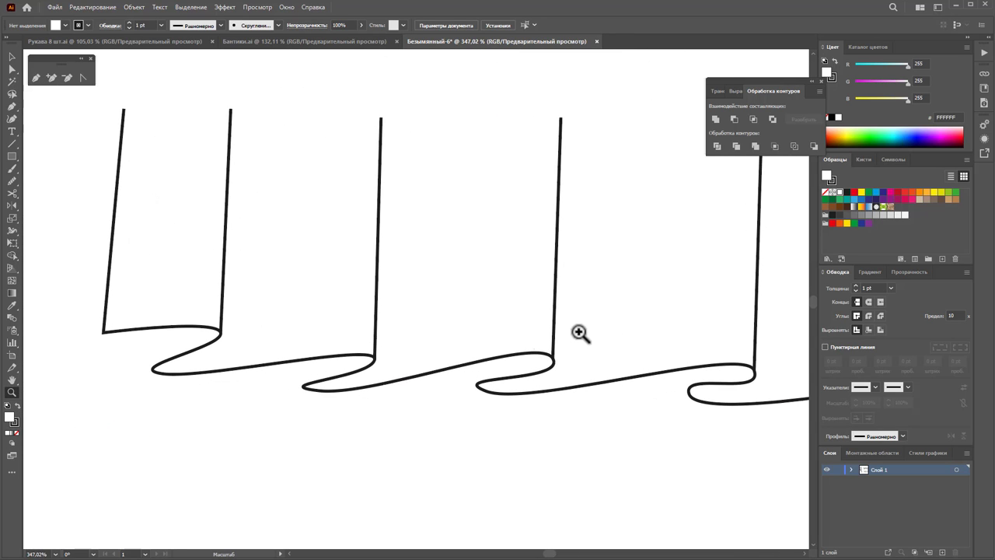
{"action": "left_click", "coordinate": [521, 388], "text": "alt"}
{"action": "left_click", "coordinate": [447, 319], "text": "alt"}
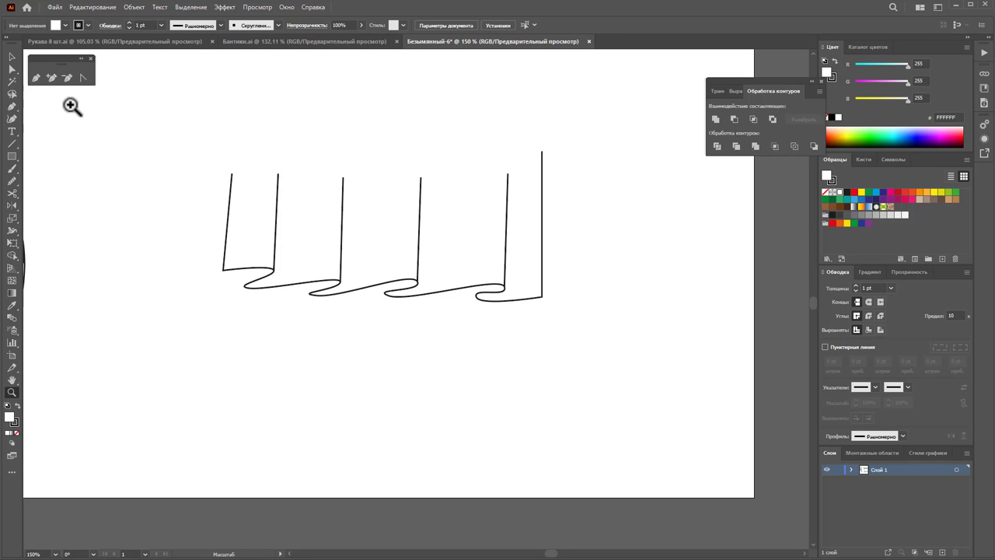
{"action": "left_click_drag", "start_coordinate": [547, 239], "coordinate": [534, 409]}
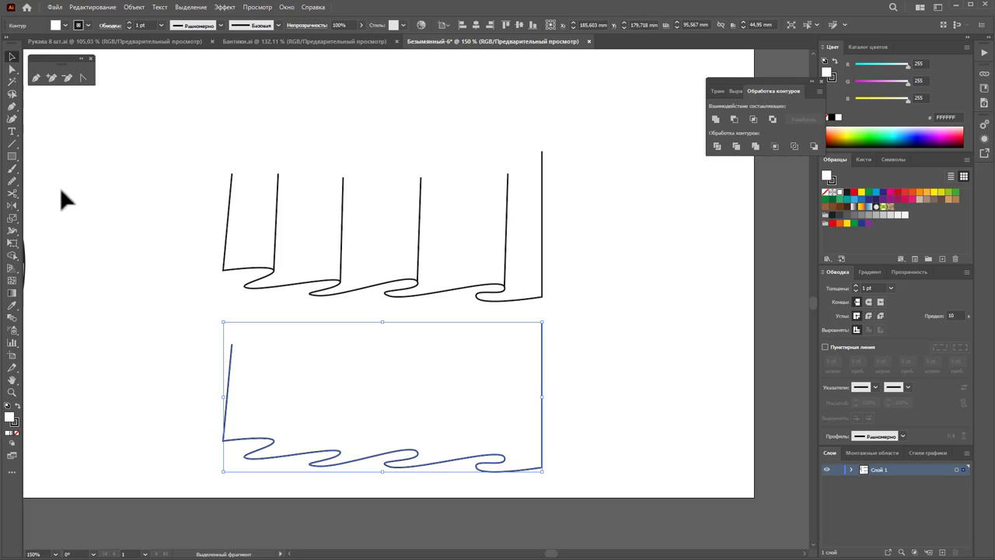
Close the copied outline across its top and outline the rightmost fold with four corners
{"action": "left_click", "coordinate": [35, 77]}
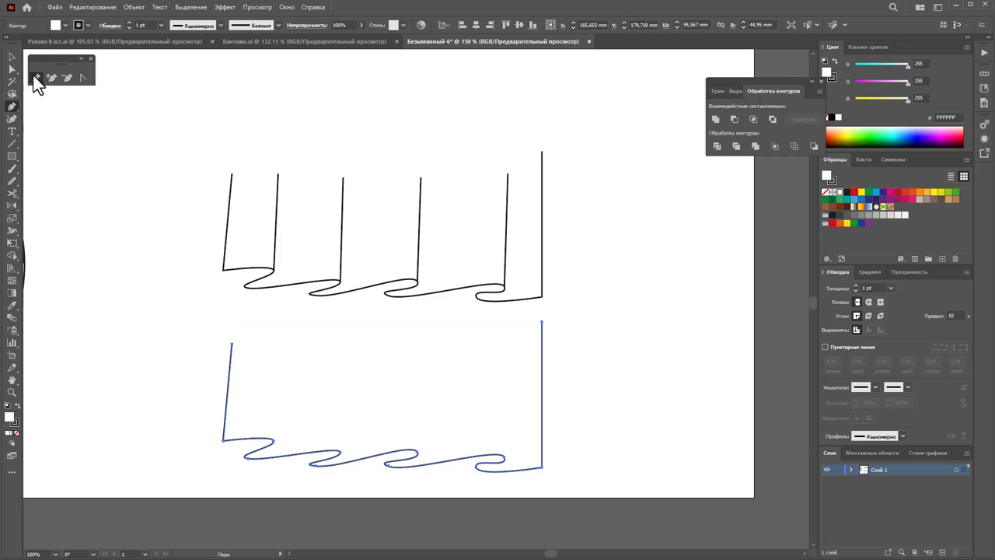
{"action": "left_click", "coordinate": [232, 343]}
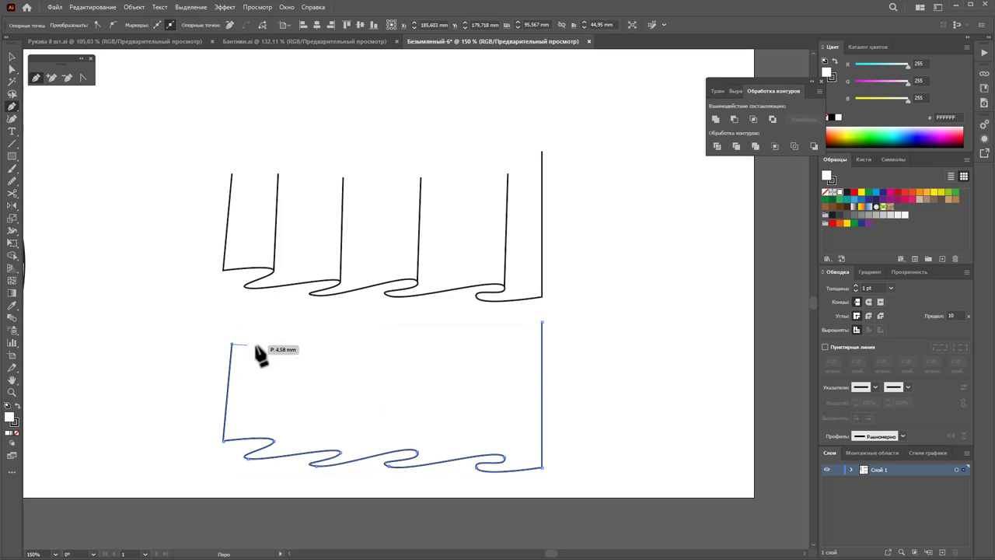
{"action": "left_click", "coordinate": [543, 321]}
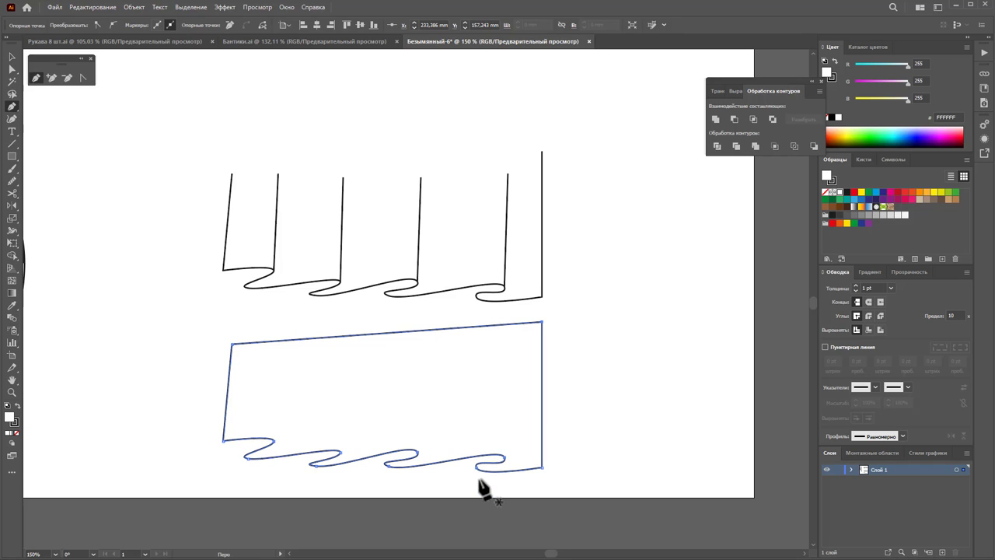
{"action": "left_click", "coordinate": [472, 446], "text": "ctrl"}
{"action": "left_click", "coordinate": [473, 440]}
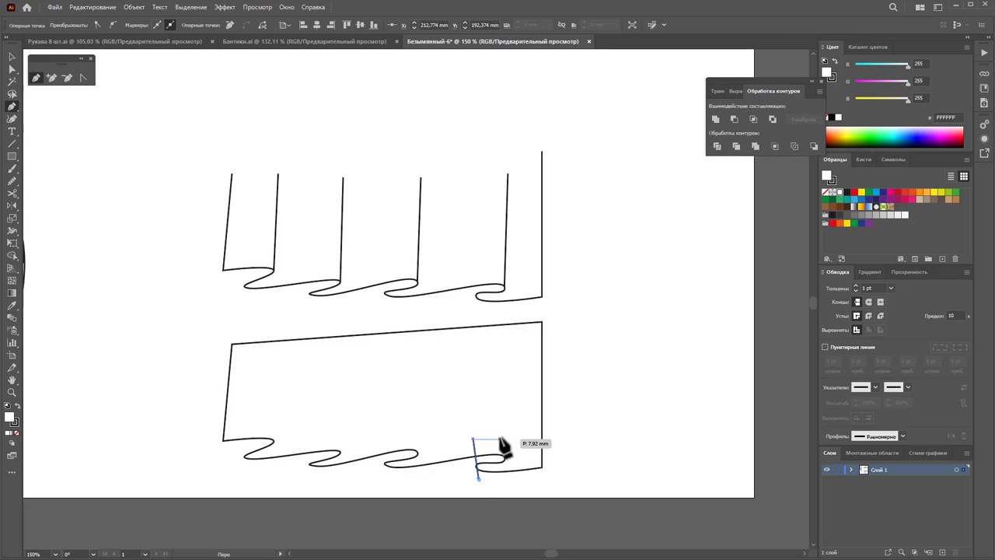
{"action": "left_click", "coordinate": [509, 434]}
{"action": "left_click", "coordinate": [522, 470]}
{"action": "left_click", "coordinate": [479, 479]}
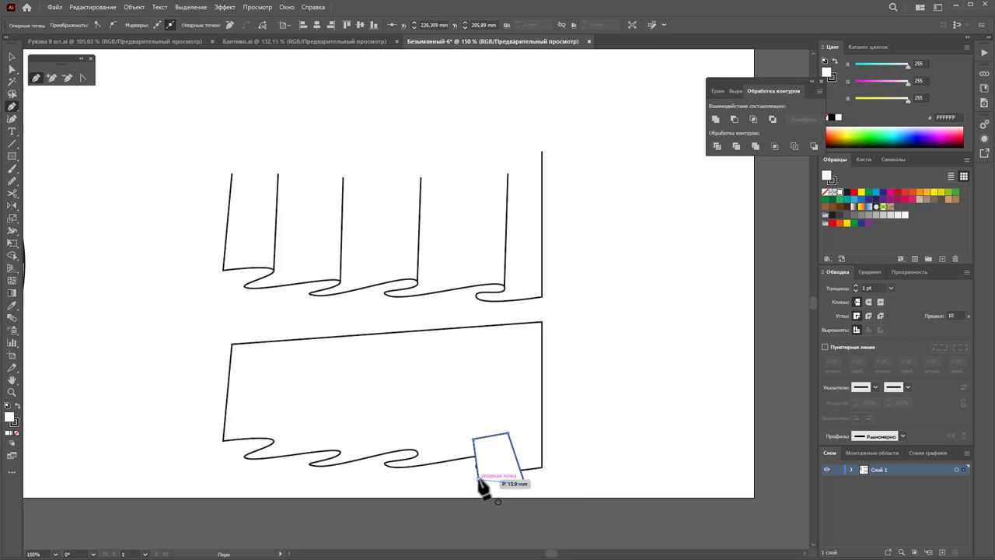
Draw four-sided outlines around the third and second folds of the copied hem
{"action": "left_click", "coordinate": [384, 480]}
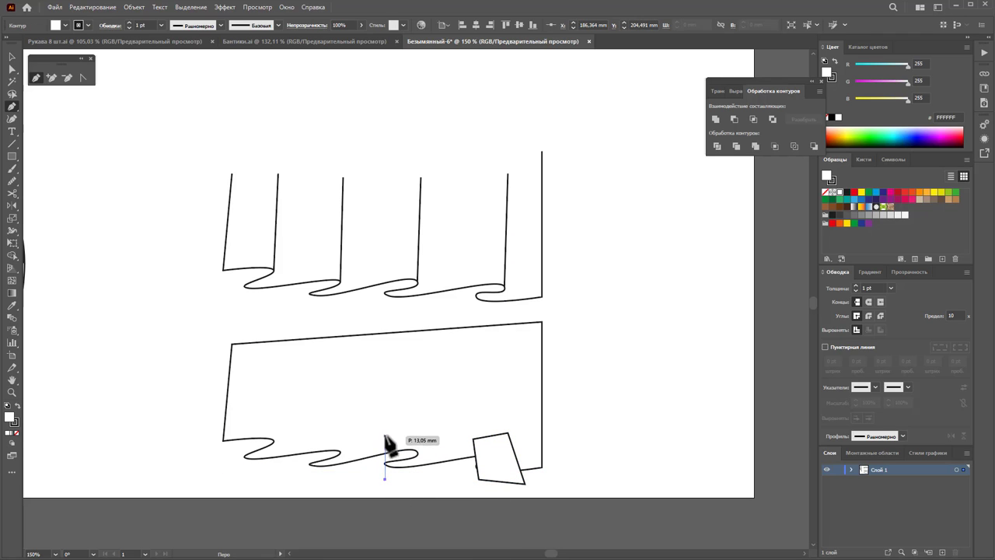
{"action": "left_click", "coordinate": [385, 433]}
{"action": "left_click", "coordinate": [421, 433]}
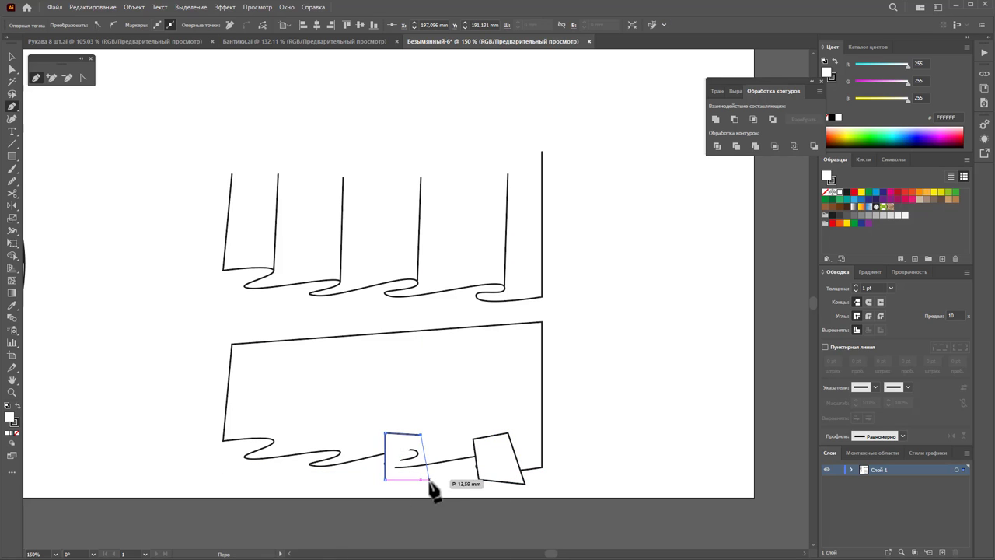
{"action": "left_click", "coordinate": [385, 479]}
{"action": "left_click", "coordinate": [310, 479]}
{"action": "left_click", "coordinate": [310, 440]}
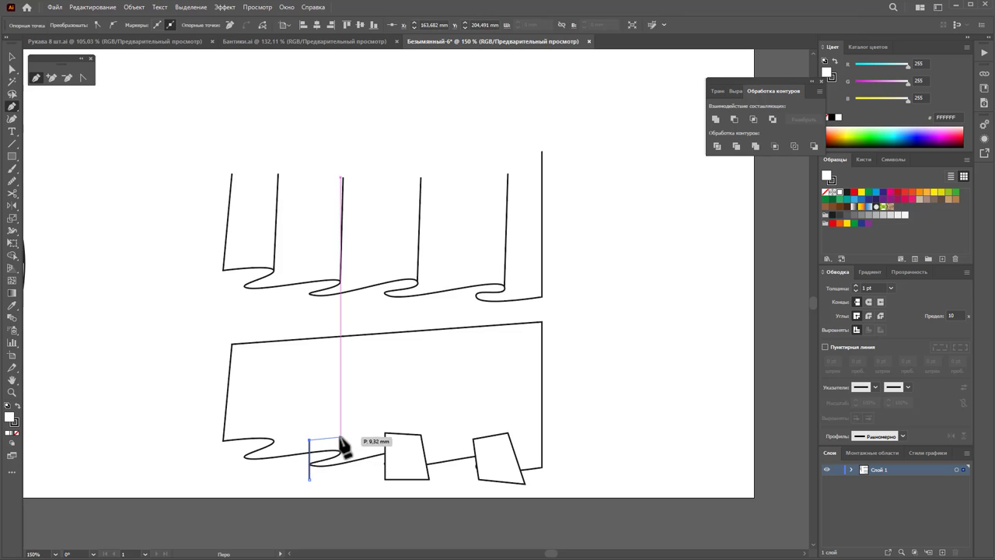
{"action": "left_click", "coordinate": [340, 438]}
{"action": "left_click", "coordinate": [355, 475]}
{"action": "left_click", "coordinate": [309, 479]}
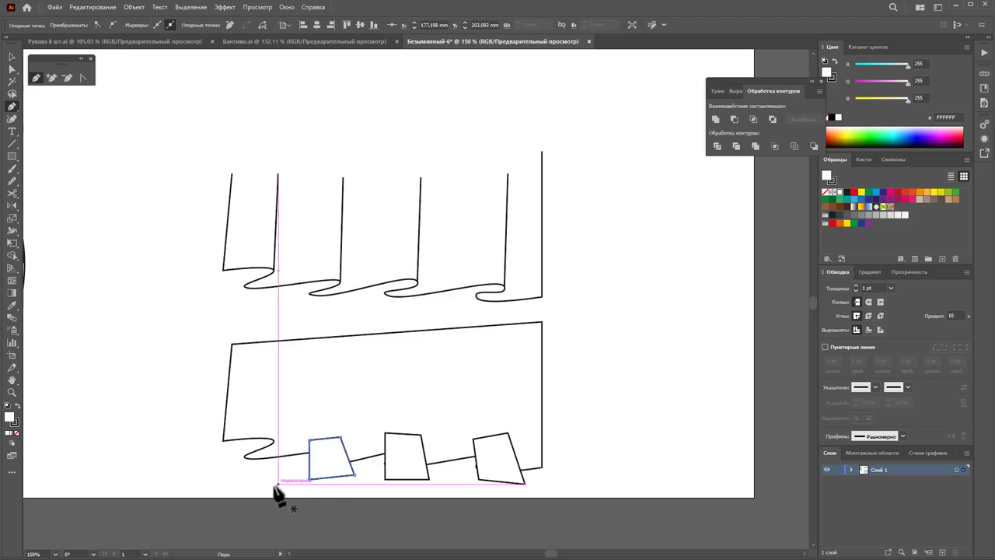
Redraw the leftmost fold's outline after undoing a misplaced path, then marquee-select the lower hem
{"action": "left_click_drag", "start_coordinate": [245, 466], "coordinate": [242, 434]}
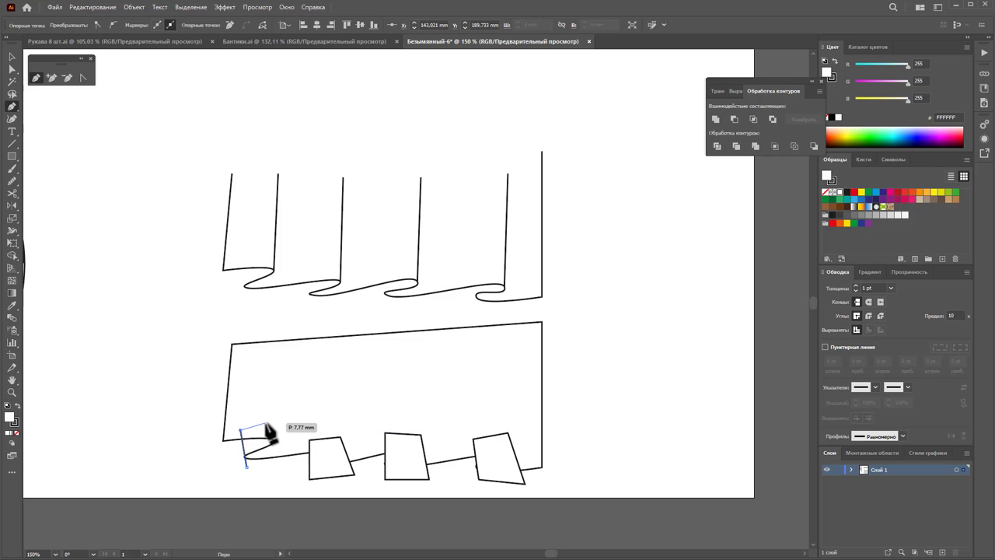
{"action": "left_click", "coordinate": [266, 423]}
{"action": "key", "text": "ctrl+z"}
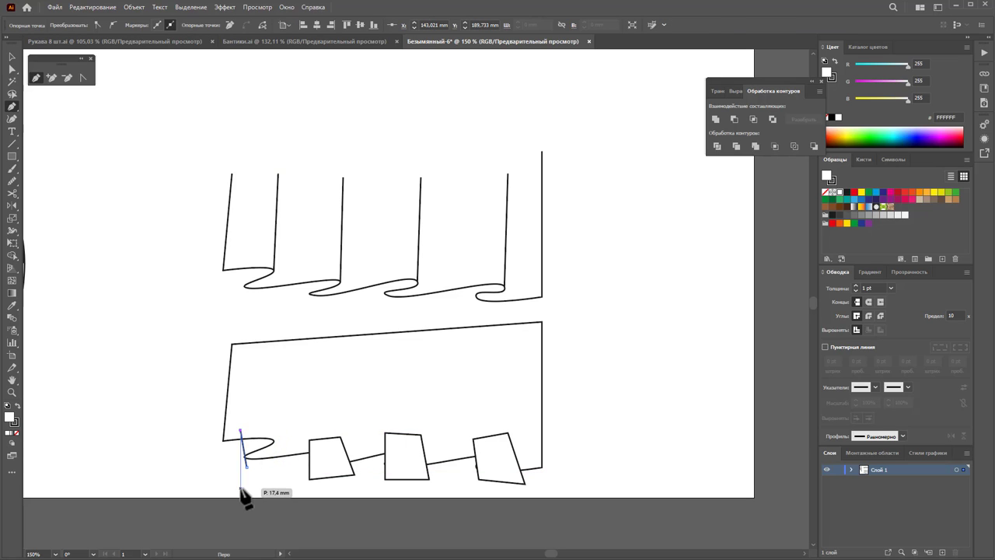
{"action": "key", "text": "ctrl+z"}
{"action": "key", "text": "ctrl+z"}
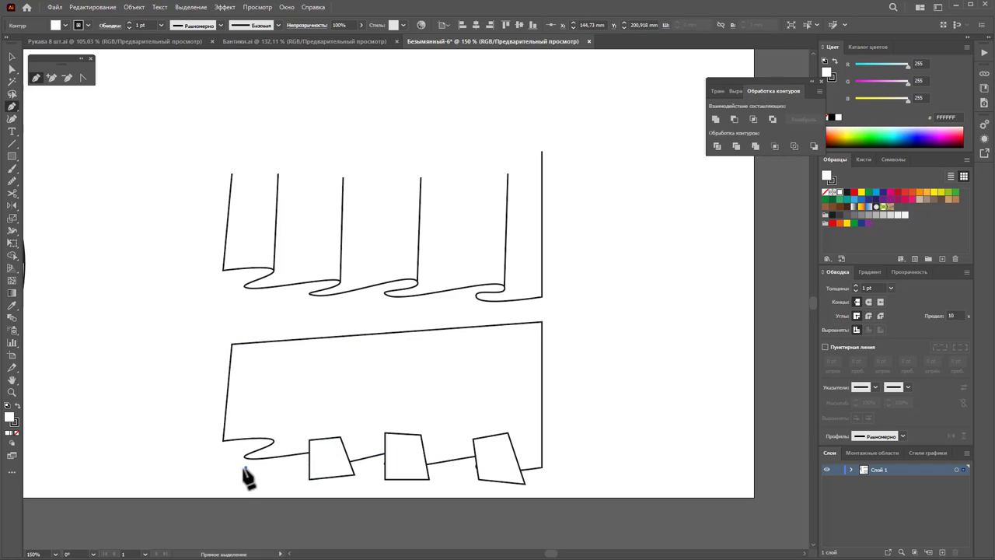
{"action": "left_click", "coordinate": [242, 466]}
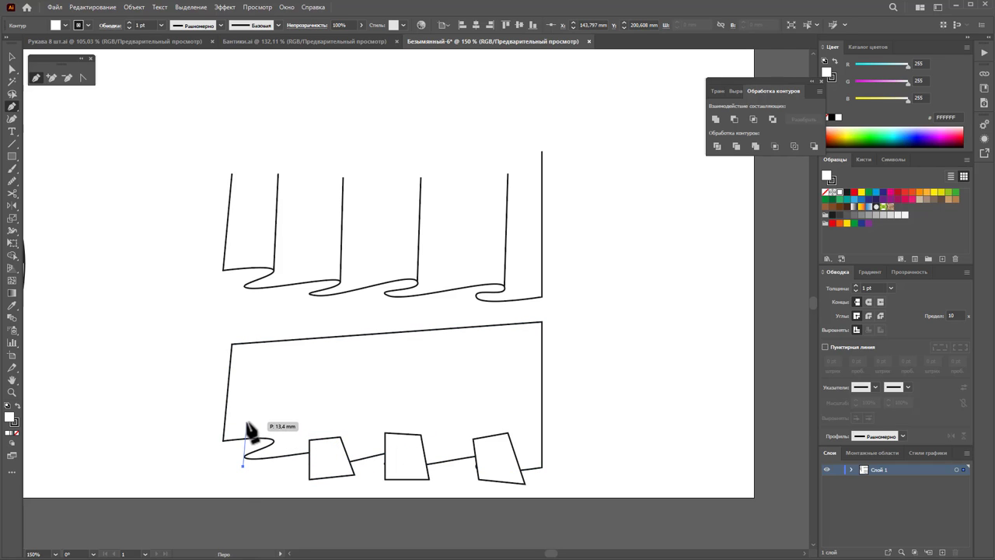
{"action": "left_click", "coordinate": [245, 422]}
{"action": "left_click", "coordinate": [279, 423]}
{"action": "left_click", "coordinate": [279, 477]}
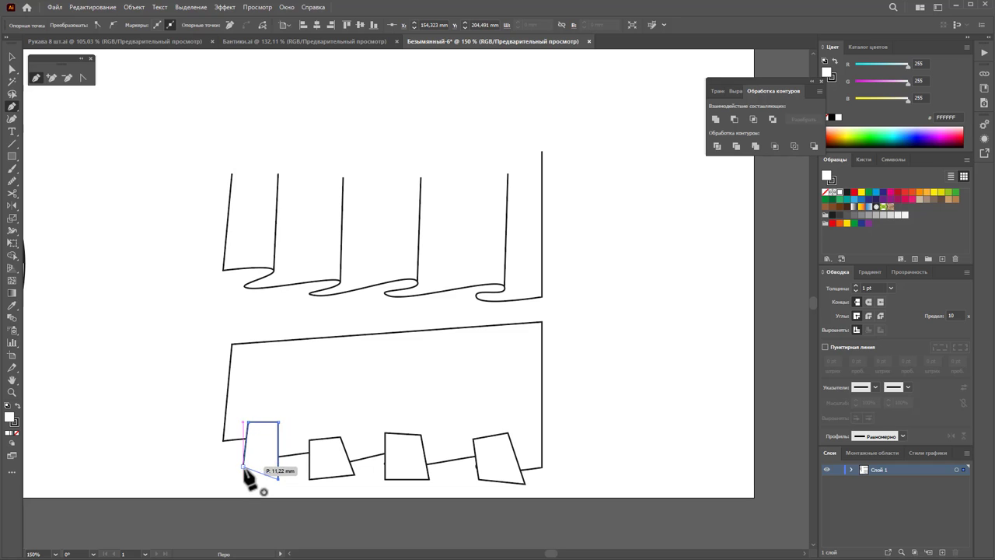
{"action": "left_click", "coordinate": [244, 467]}
{"action": "left_click", "coordinate": [12, 57]}
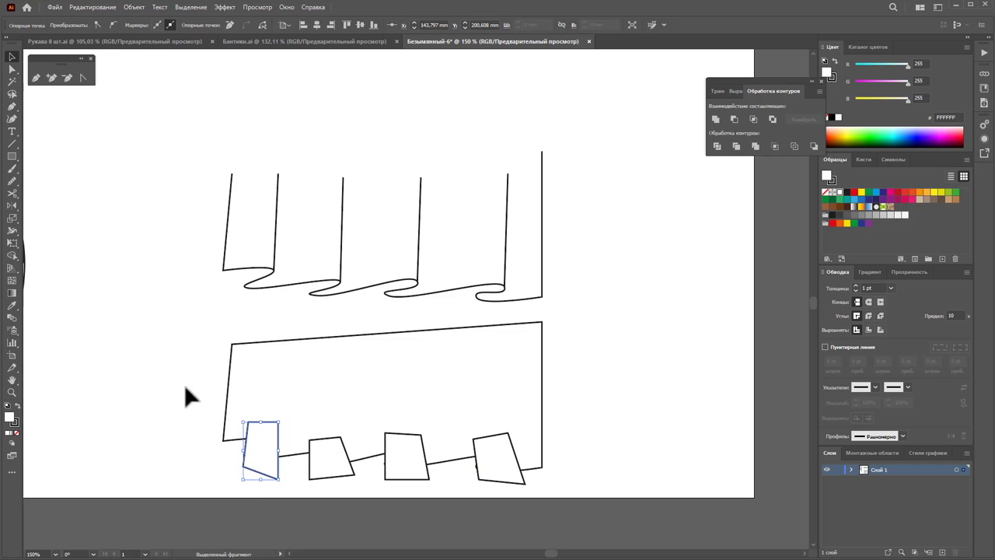
{"action": "left_click_drag", "start_coordinate": [160, 344], "coordinate": [557, 476]}
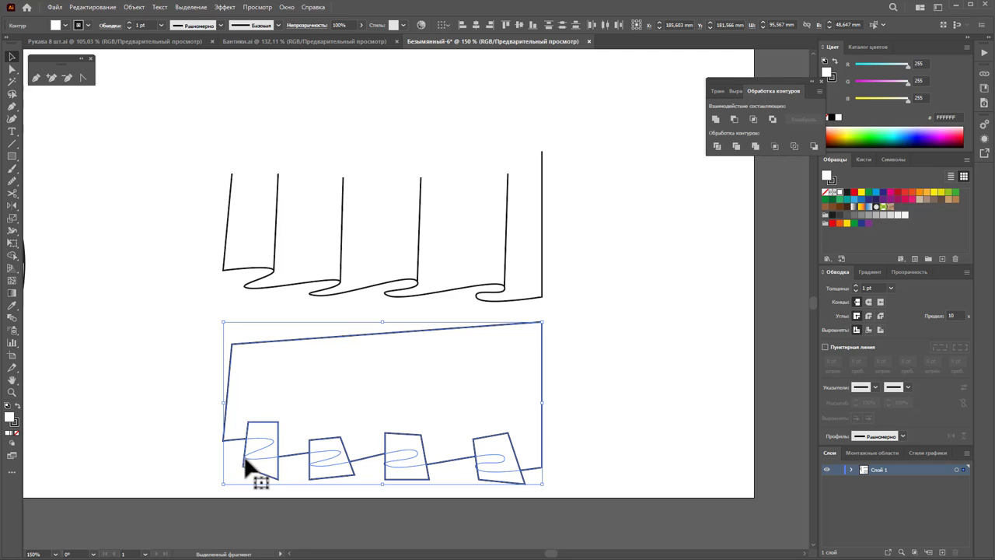
Divide the lower hem along its fold outlines with Pathfinder and ungroup the pieces
{"action": "left_click", "coordinate": [270, 472]}
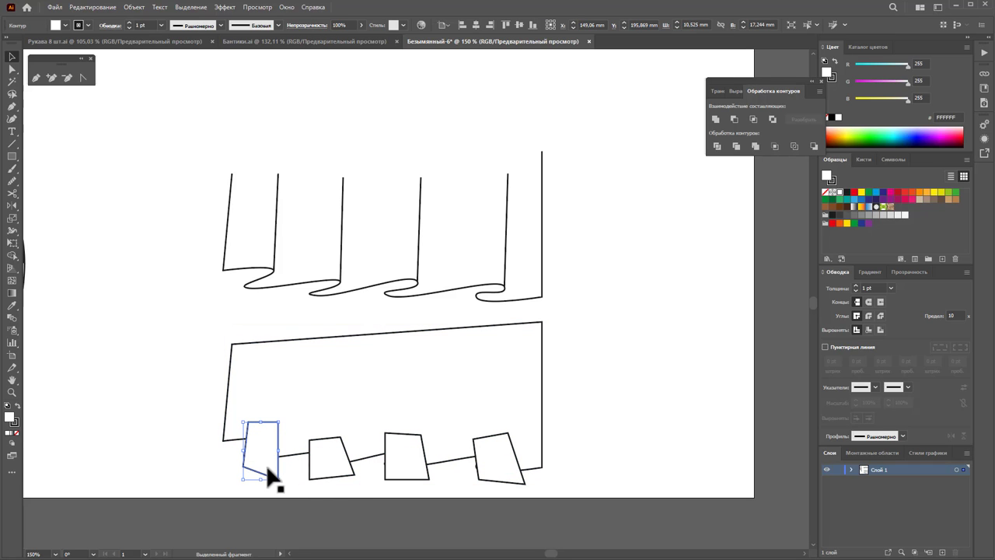
{"action": "left_click", "coordinate": [339, 471]}
{"action": "left_click", "coordinate": [404, 471]}
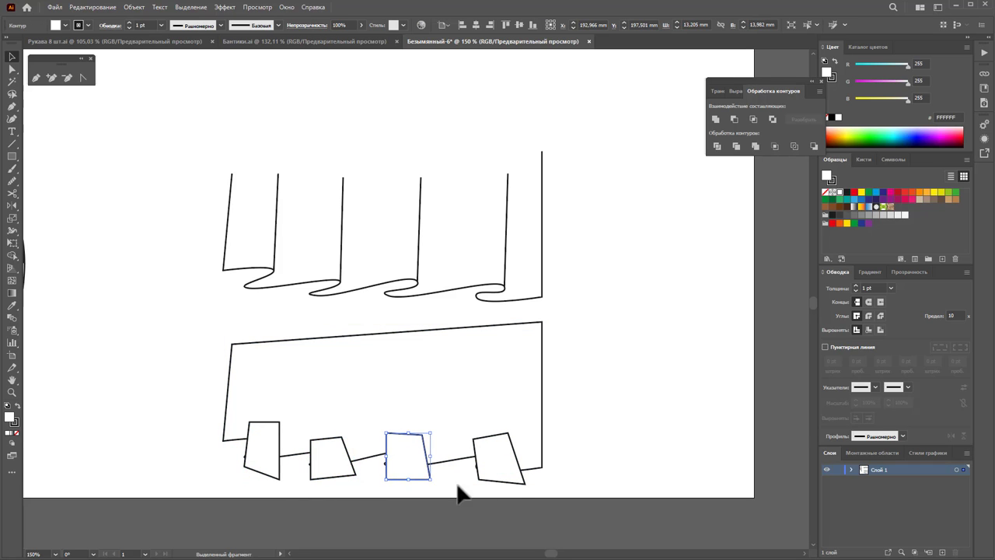
{"action": "left_click_drag", "start_coordinate": [553, 481], "coordinate": [182, 421]}
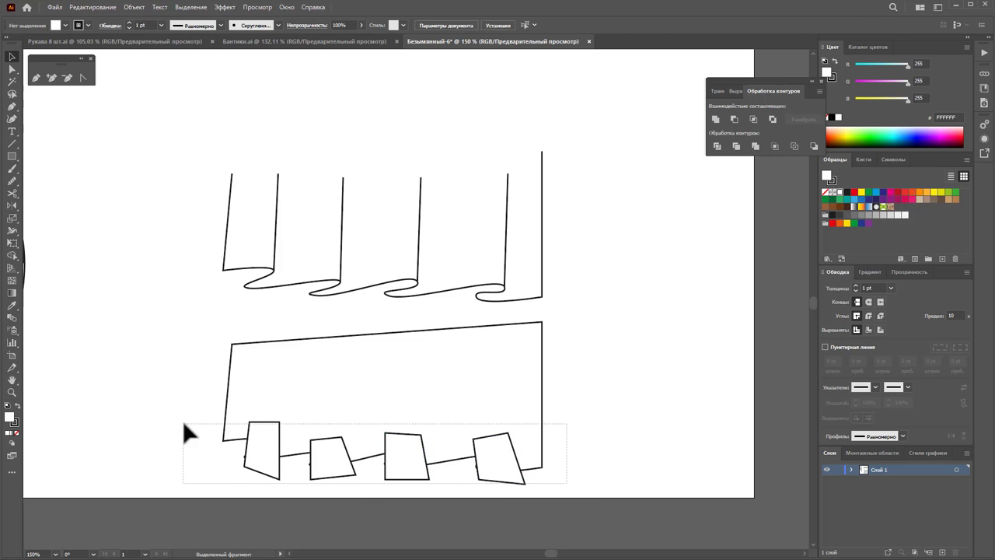
{"action": "left_click", "coordinate": [716, 147]}
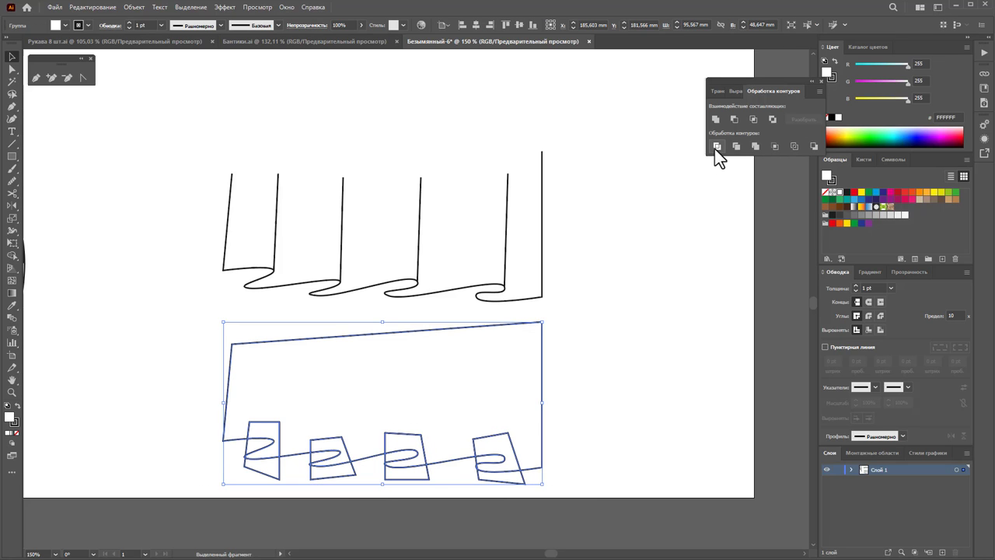
{"action": "right_click", "coordinate": [378, 392]}
{"action": "left_click", "coordinate": [471, 539]}
Give the four small fold pieces a light grey EDEDED fill
{"action": "left_click", "coordinate": [627, 431]}
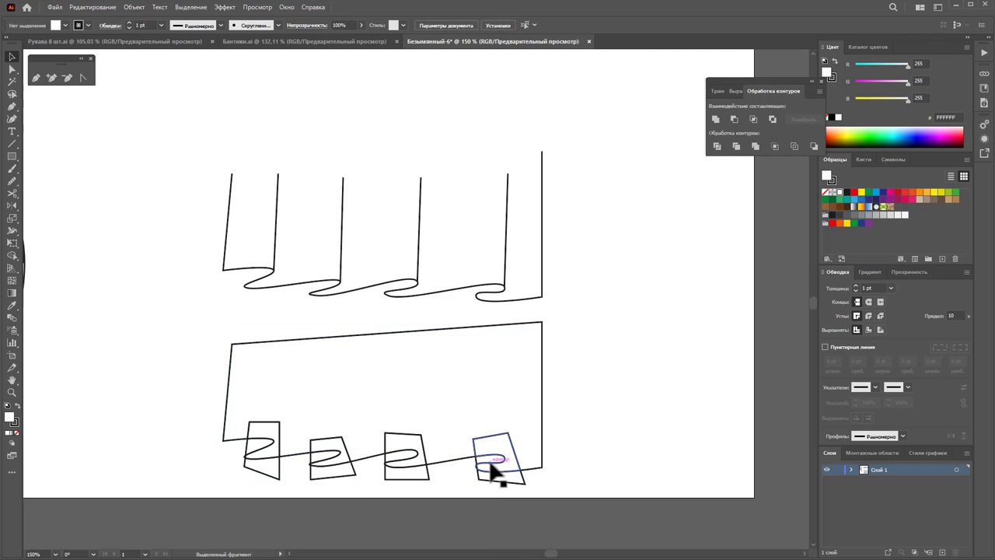
{"action": "left_click", "coordinate": [492, 465]}
{"action": "left_click", "coordinate": [406, 459], "text": "shift"}
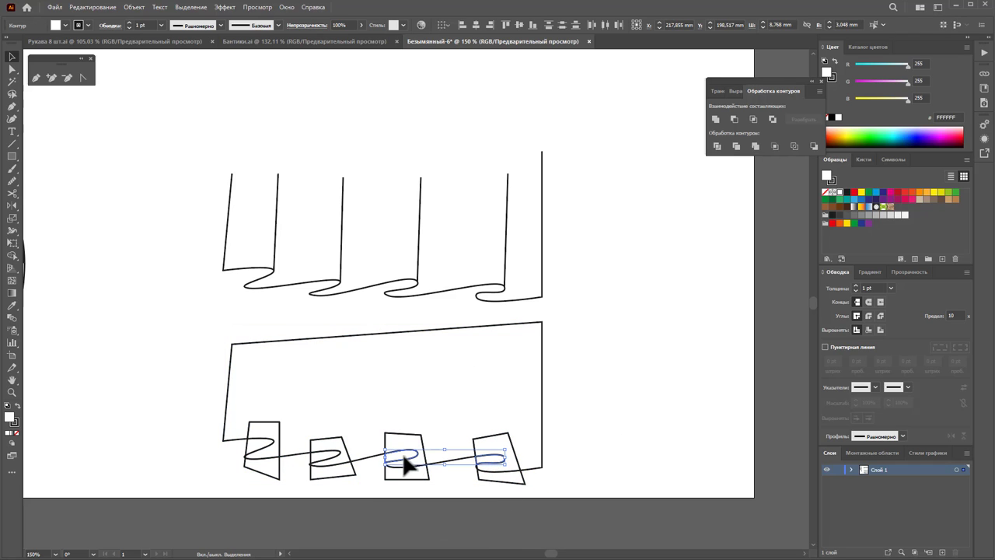
{"action": "left_click", "coordinate": [327, 459], "text": "shift"}
{"action": "left_click", "coordinate": [255, 444], "text": "shift"}
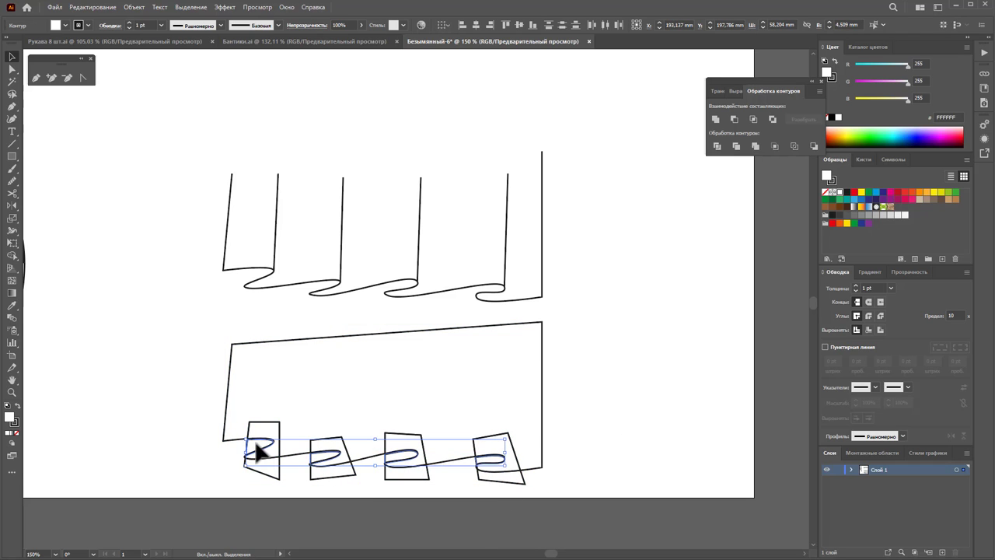
{"action": "left_click", "coordinate": [898, 216]}
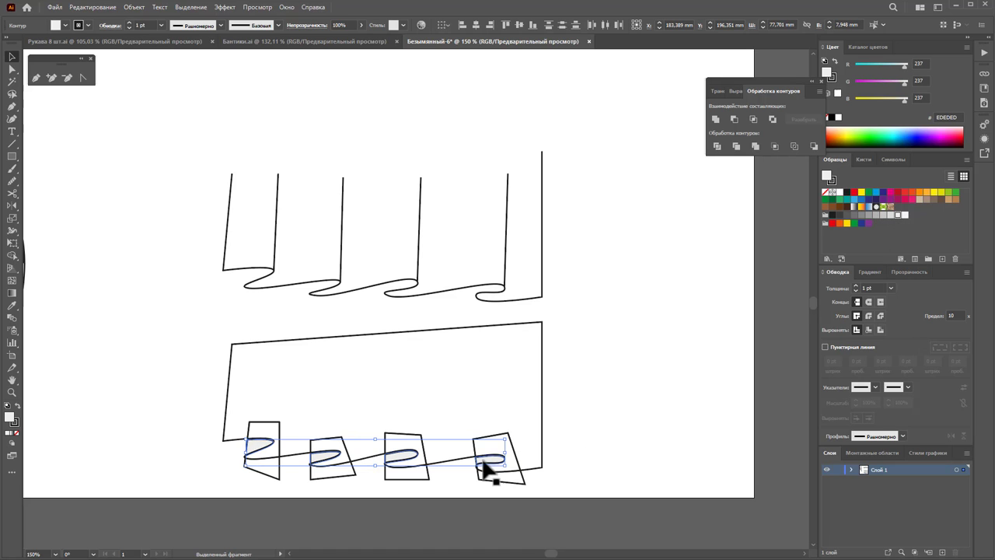
Move the grey fold pieces into the upper hem's curls and delete the lower working copy
{"action": "left_click_drag", "start_coordinate": [484, 467], "coordinate": [509, 291]}
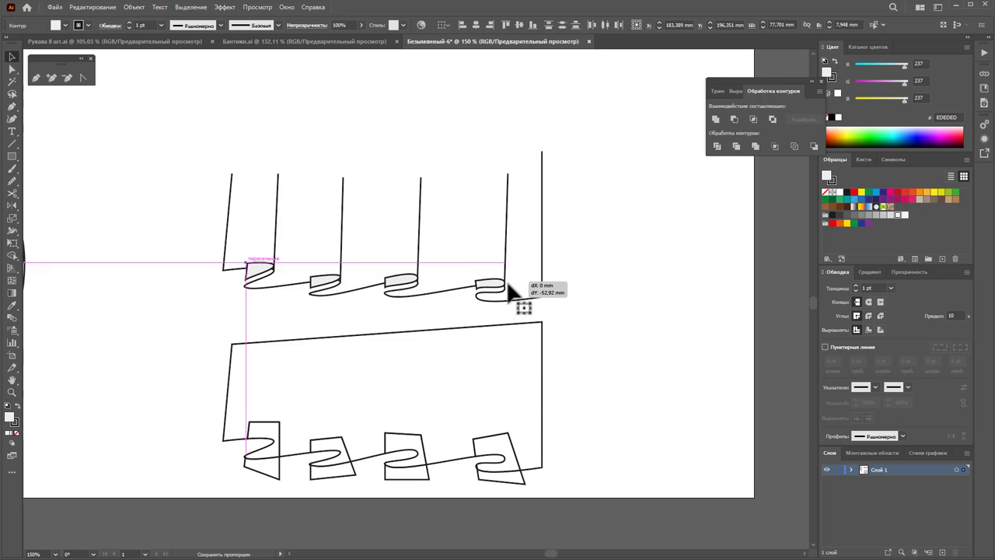
{"action": "left_click_drag", "start_coordinate": [510, 291], "coordinate": [506, 282]}
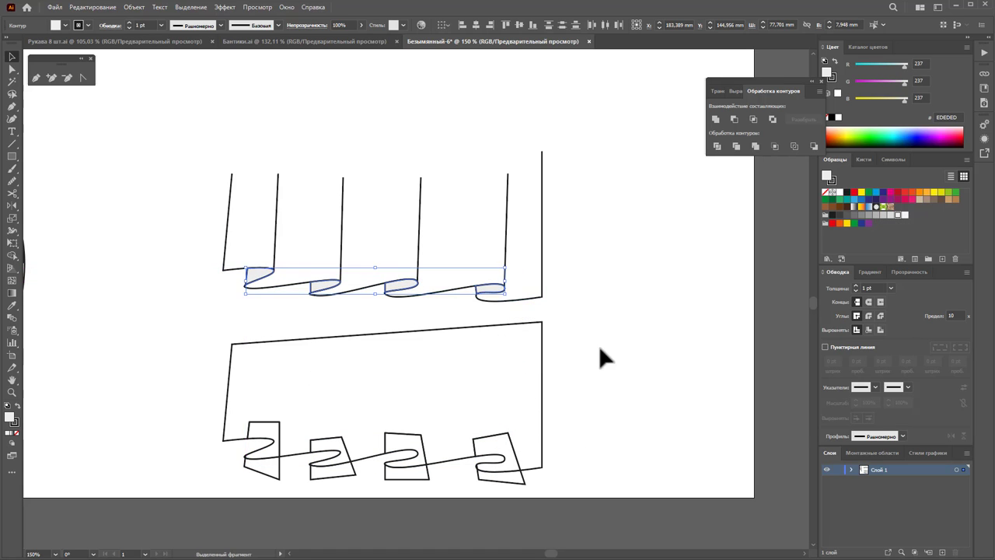
{"action": "left_click", "coordinate": [555, 472]}
{"action": "left_click_drag", "start_coordinate": [583, 476], "coordinate": [182, 399]}
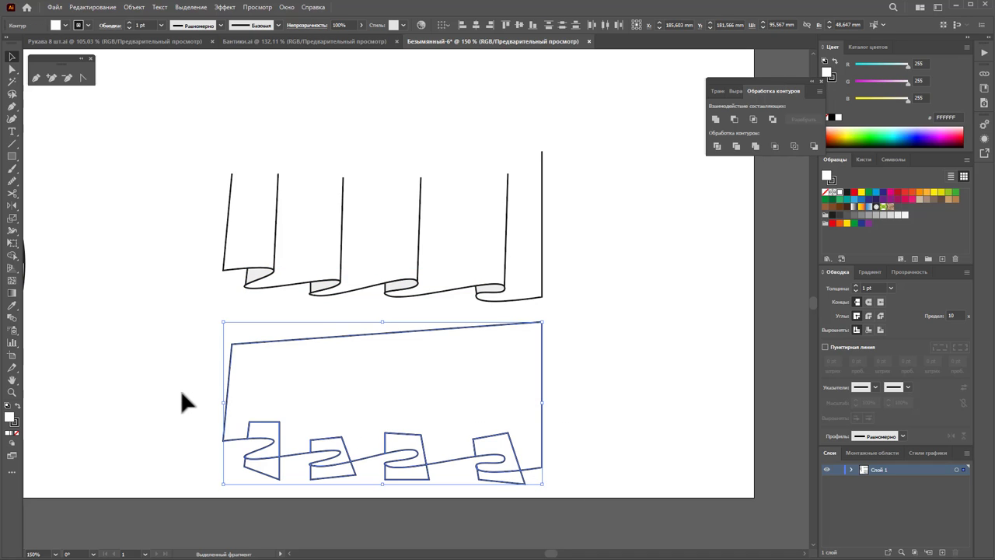
{"action": "key", "text": "Delete"}
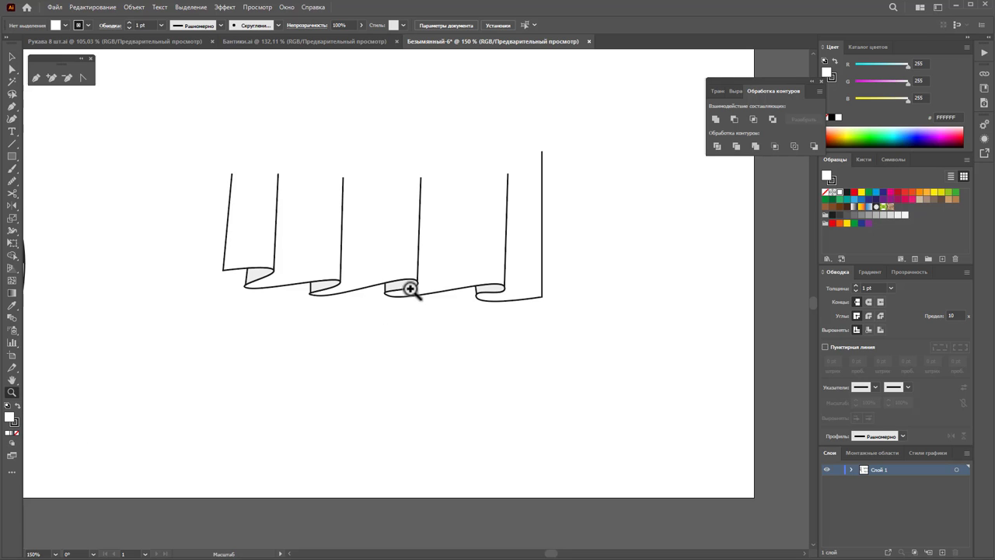
Draw a closed curved shadow shape along the leftmost pleat of the upper hem
{"action": "mouse_move", "coordinate": [410, 289]}
{"action": "left_mouse_down"}
{"action": "mouse_move", "coordinate": [466, 262]}
{"action": "mouse_move", "coordinate": [516, 262]}
{"action": "left_mouse_up"}
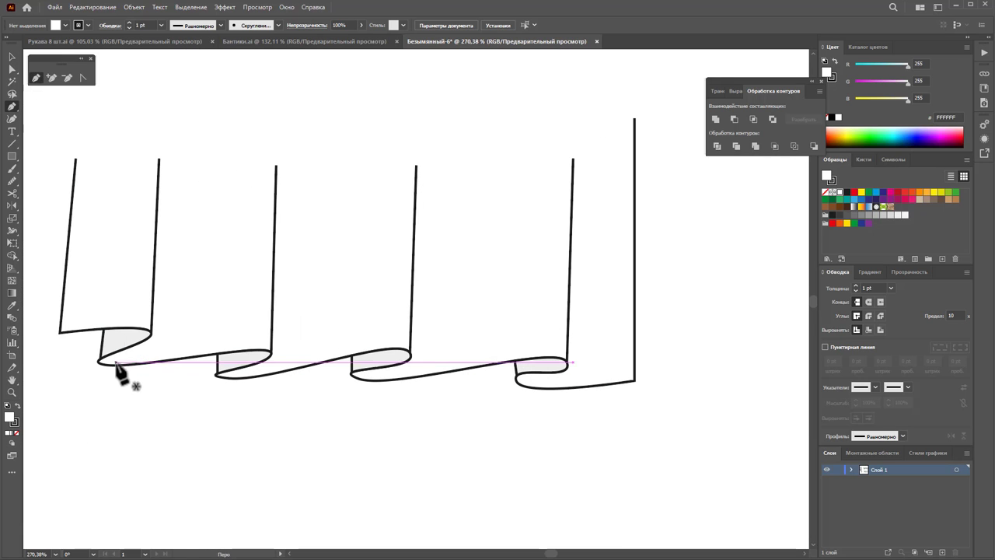
{"action": "left_click", "coordinate": [181, 164]}
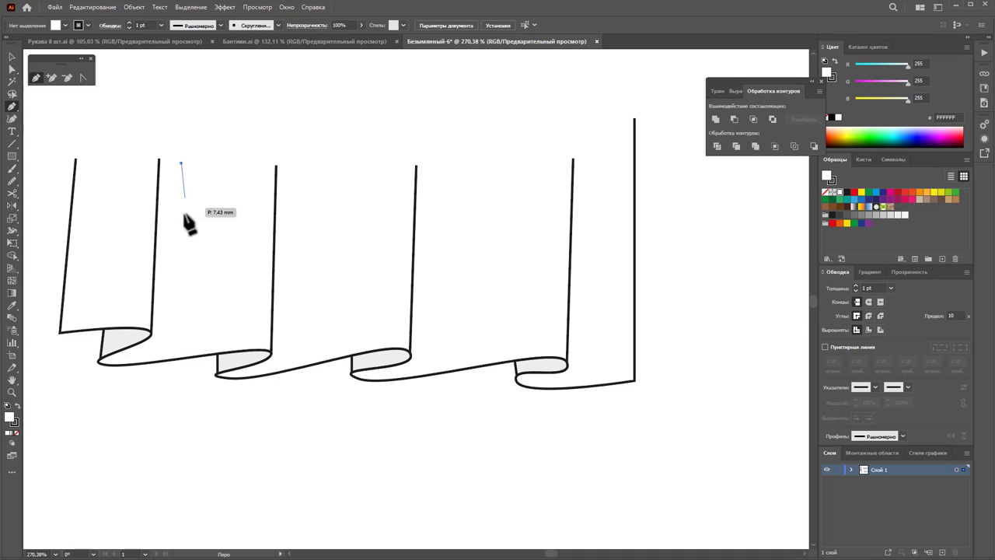
{"action": "left_click", "coordinate": [180, 358]}
{"action": "mouse_move", "coordinate": [178, 359]}
{"action": "left_mouse_down"}
{"action": "mouse_move", "coordinate": [99, 363]}
{"action": "mouse_move", "coordinate": [151, 350]}
{"action": "mouse_move", "coordinate": [158, 320]}
{"action": "left_mouse_up"}
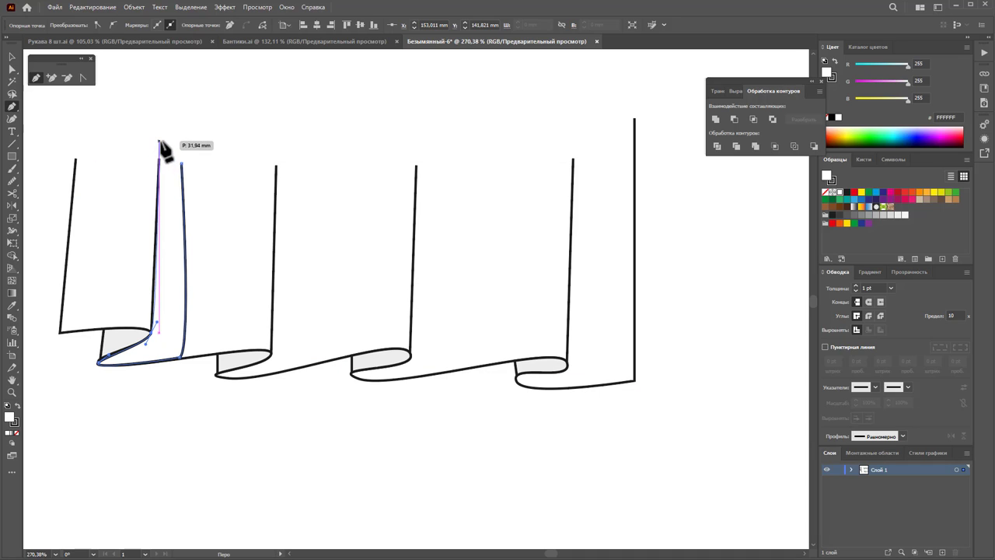
{"action": "left_click_drag", "start_coordinate": [158, 142], "coordinate": [180, 158]}
{"action": "left_click", "coordinate": [182, 163]}
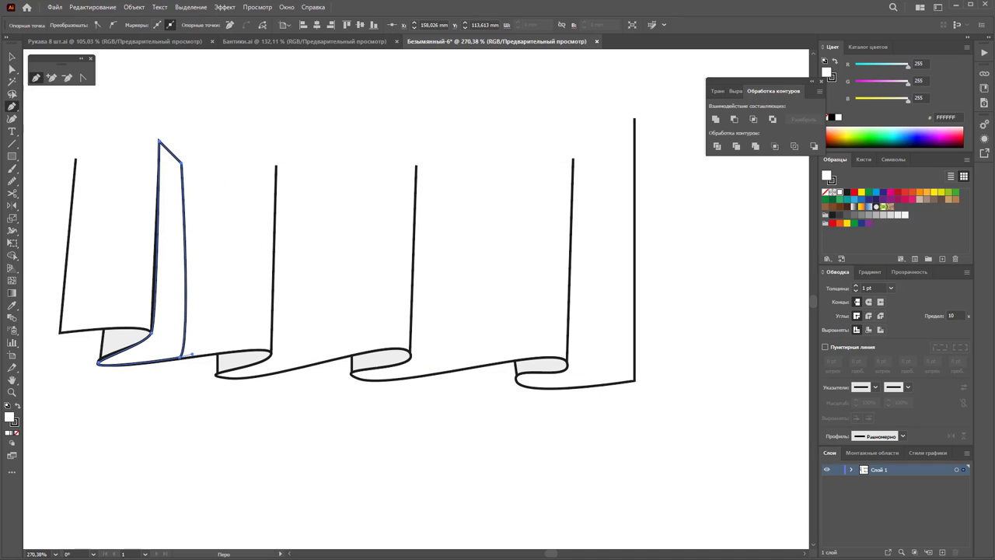
{"action": "left_click", "coordinate": [13, 57]}
{"action": "left_click", "coordinate": [164, 412]}
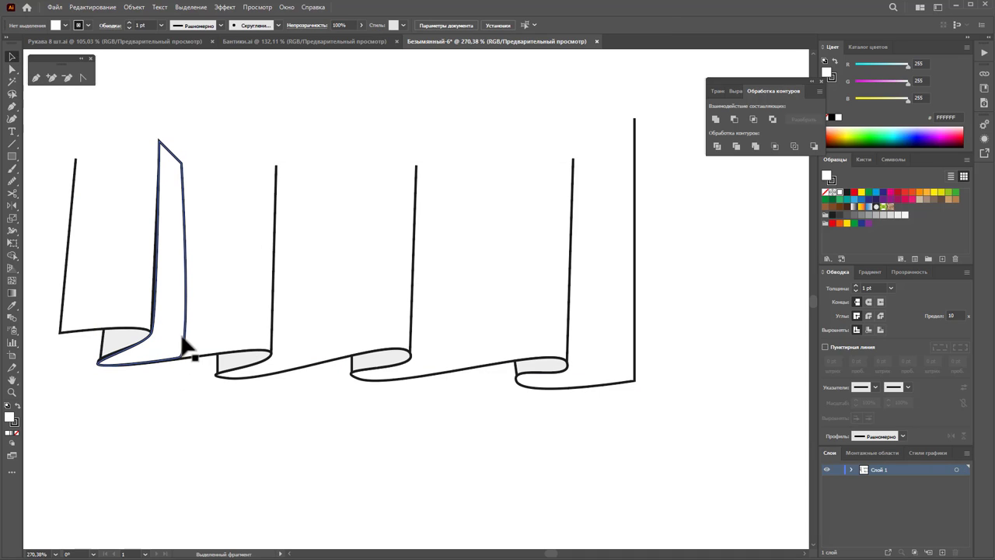
Make the shadow a black fill with no stroke at 16% opacity, then zoom out
{"action": "left_click", "coordinate": [185, 342]}
{"action": "left_click", "coordinate": [17, 406]}
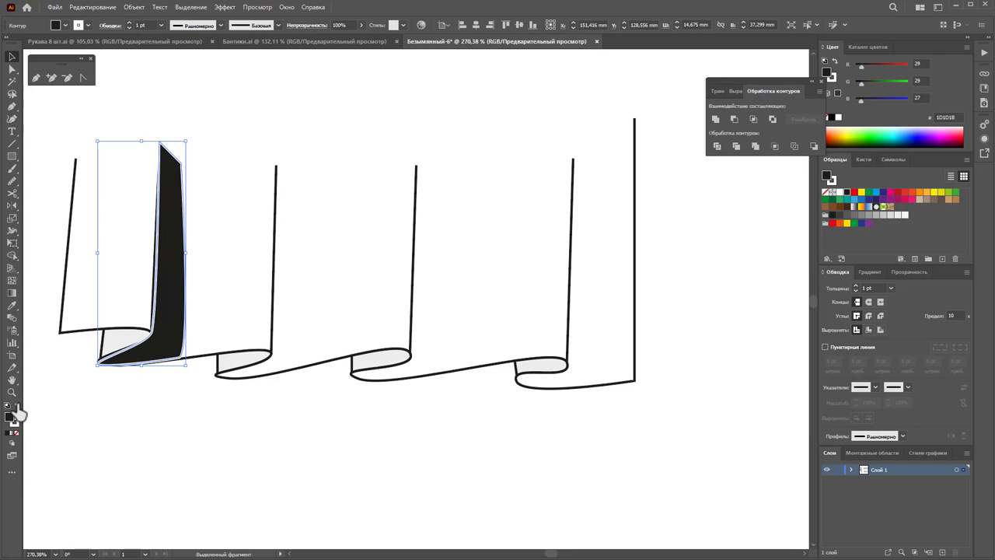
{"action": "left_click", "coordinate": [113, 456]}
{"action": "left_click", "coordinate": [184, 319]}
{"action": "left_click", "coordinate": [16, 424]}
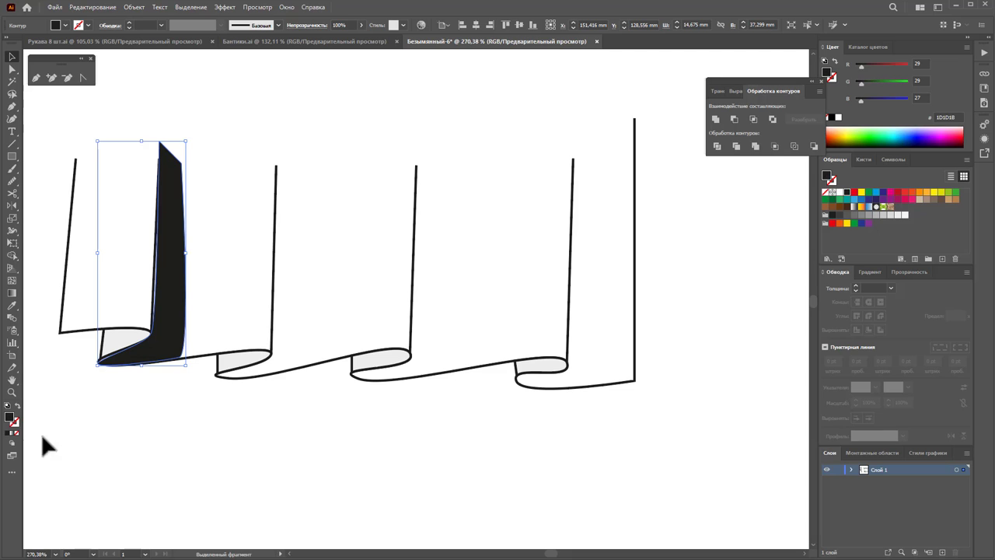
{"action": "left_click", "coordinate": [43, 443]}
{"action": "left_click", "coordinate": [184, 311]}
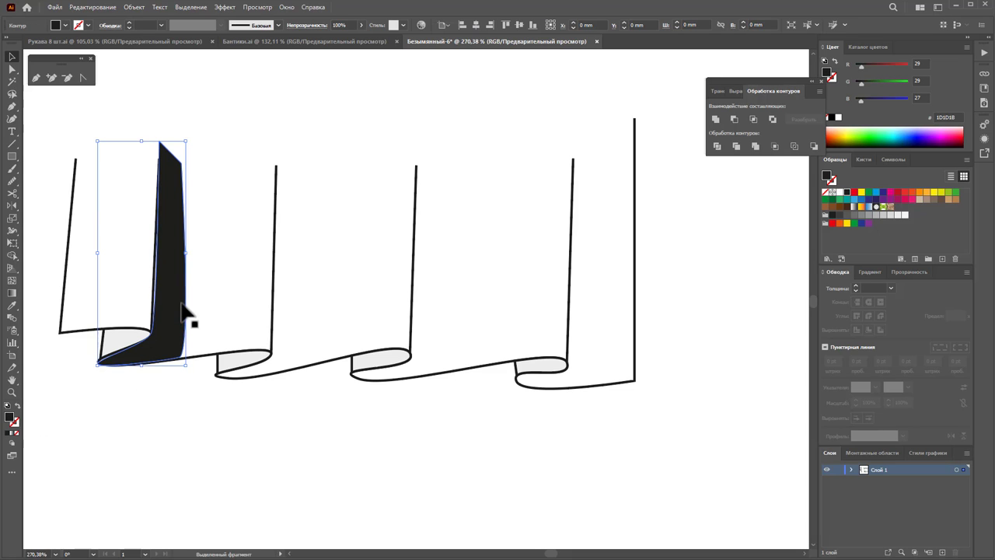
{"action": "left_click", "coordinate": [361, 25]}
{"action": "left_click_drag", "start_coordinate": [335, 38], "coordinate": [327, 39]}
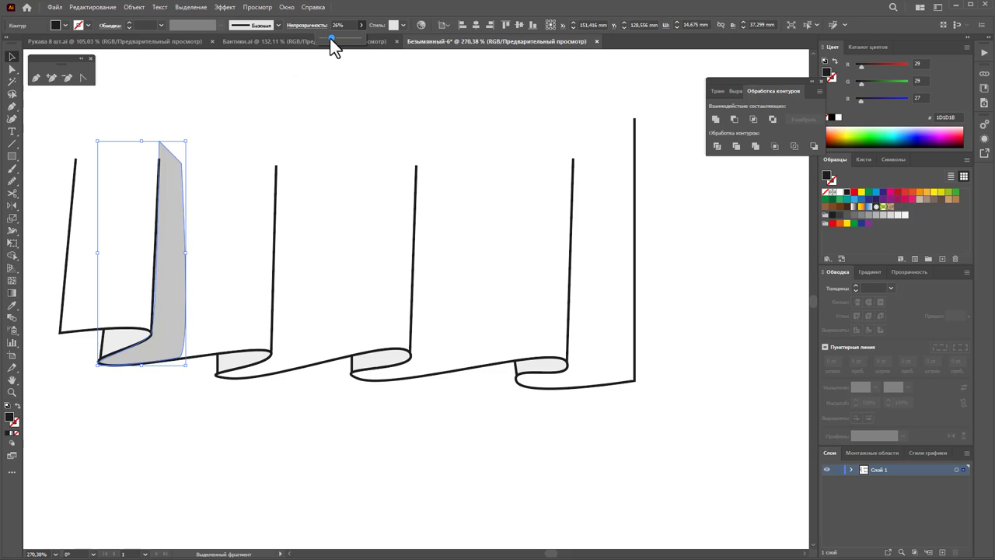
{"action": "left_click", "coordinate": [273, 413]}
{"action": "key", "text": "z"}
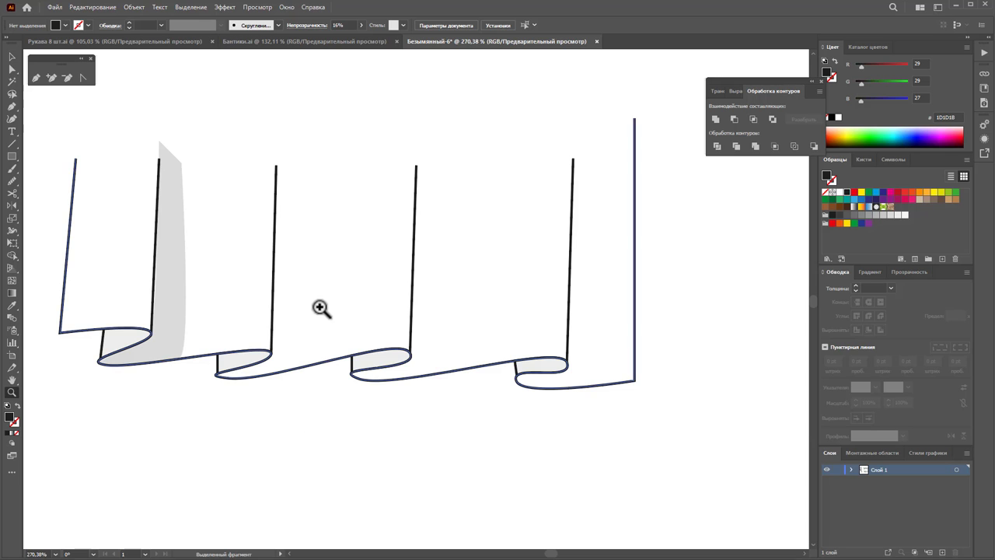
{"action": "left_click", "coordinate": [349, 311], "text": "alt"}
{"action": "left_click", "coordinate": [505, 319], "text": "alt"}
Draw a black shadow shape down the second pleat and around its curl
{"action": "left_click", "coordinate": [623, 339], "text": "alt"}
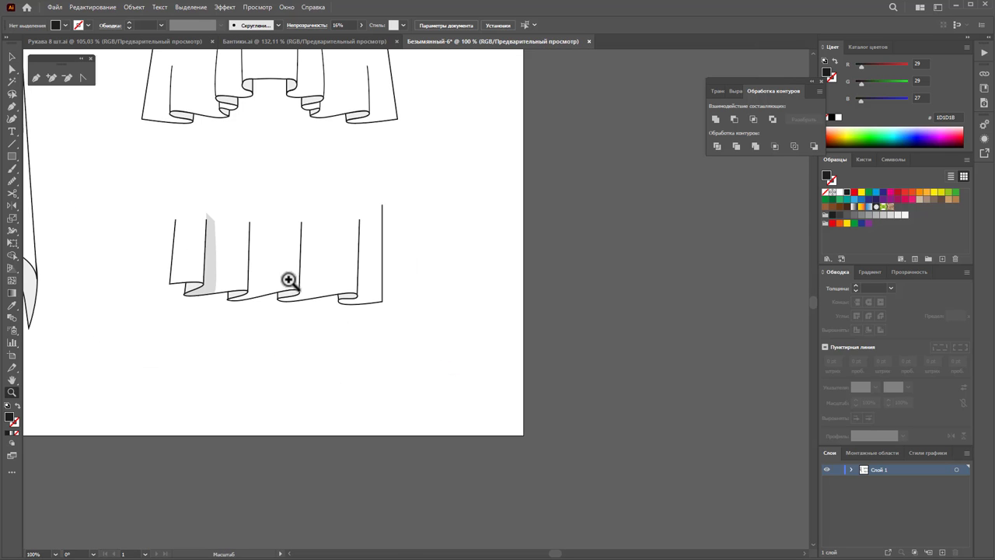
{"action": "left_click_drag", "start_coordinate": [289, 280], "coordinate": [381, 280]}
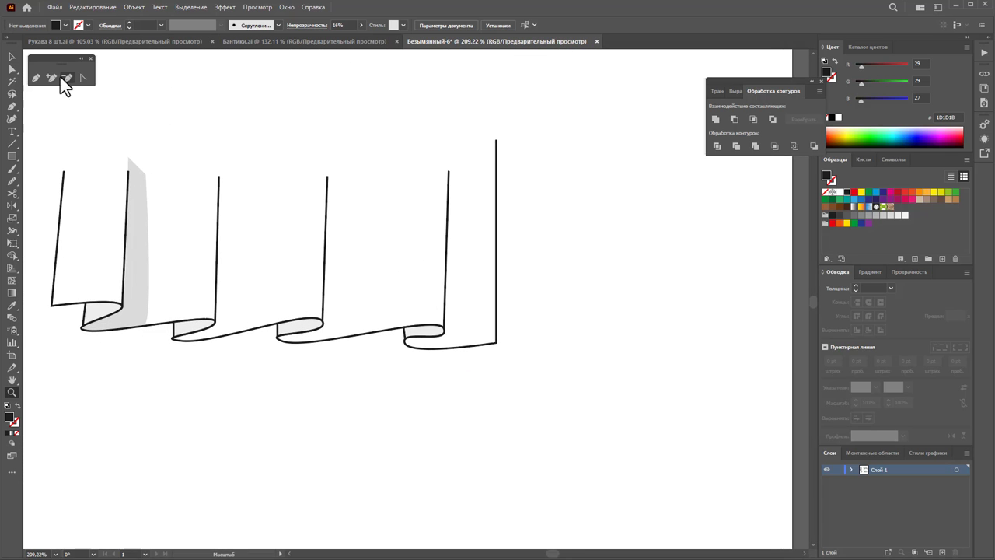
{"action": "left_click", "coordinate": [245, 331]}
{"action": "left_click", "coordinate": [245, 169]}
{"action": "left_click", "coordinate": [223, 153]}
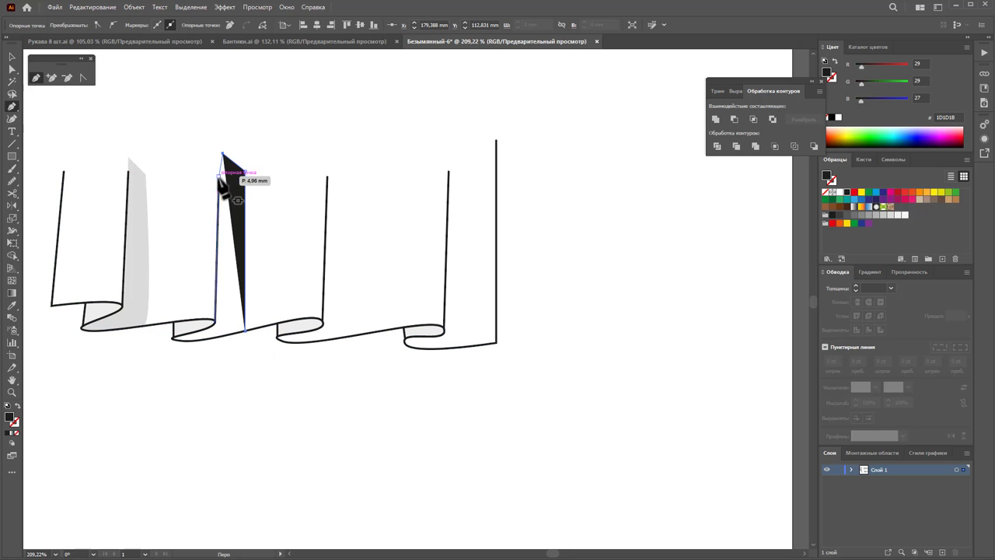
{"action": "left_click", "coordinate": [217, 325]}
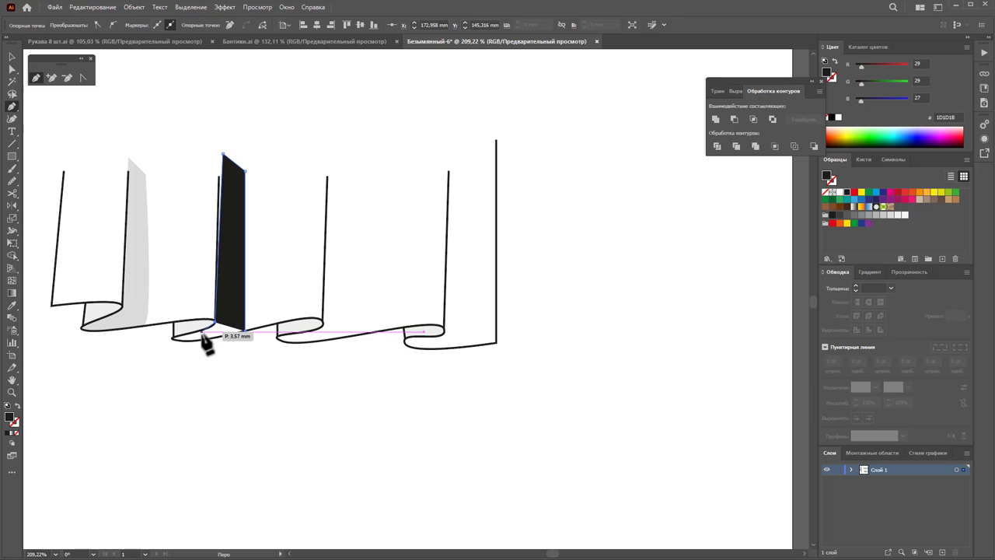
{"action": "mouse_move", "coordinate": [186, 339]}
{"action": "left_mouse_down"}
{"action": "mouse_move", "coordinate": [176, 338]}
{"action": "mouse_move", "coordinate": [182, 344]}
{"action": "left_mouse_up"}
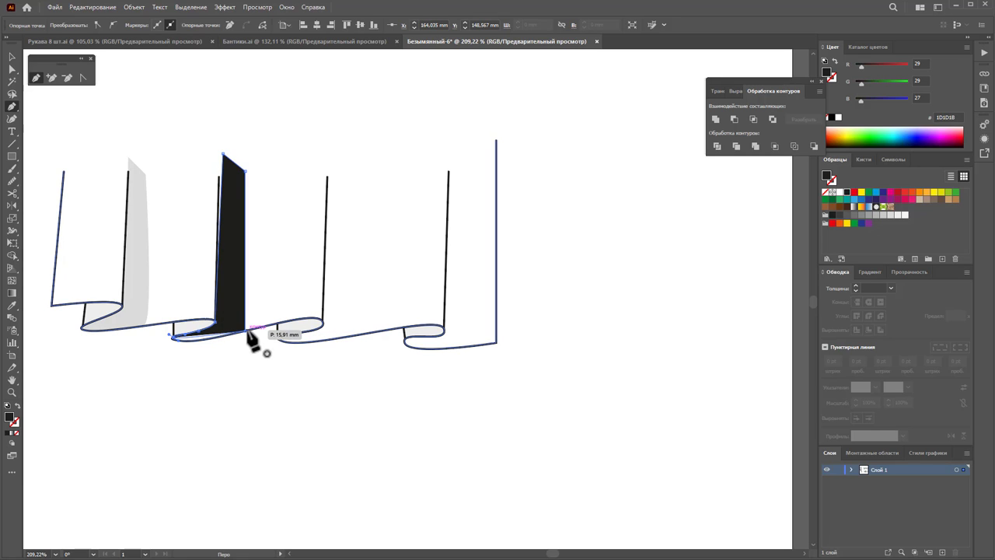
{"action": "left_click_drag", "start_coordinate": [190, 342], "coordinate": [244, 333]}
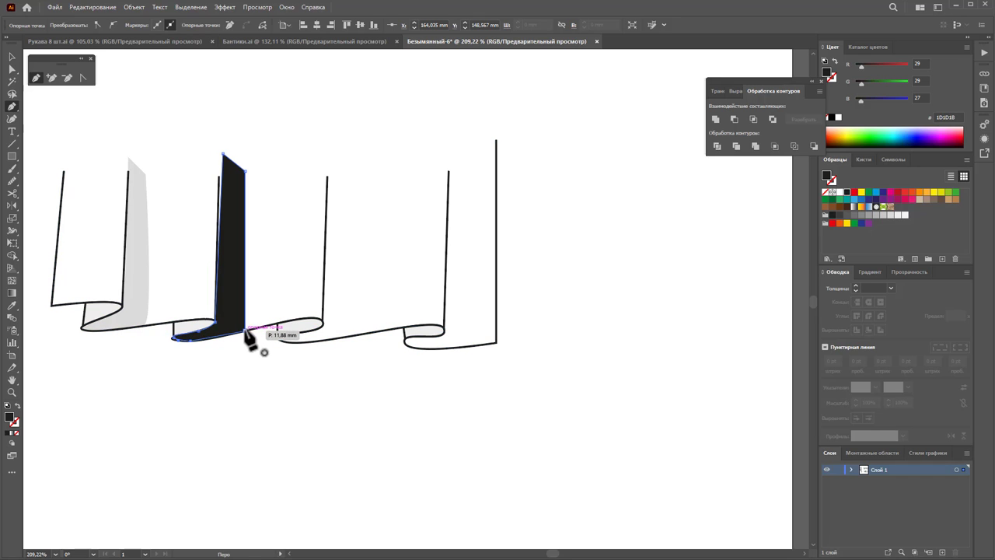
{"action": "left_click", "coordinate": [244, 333]}
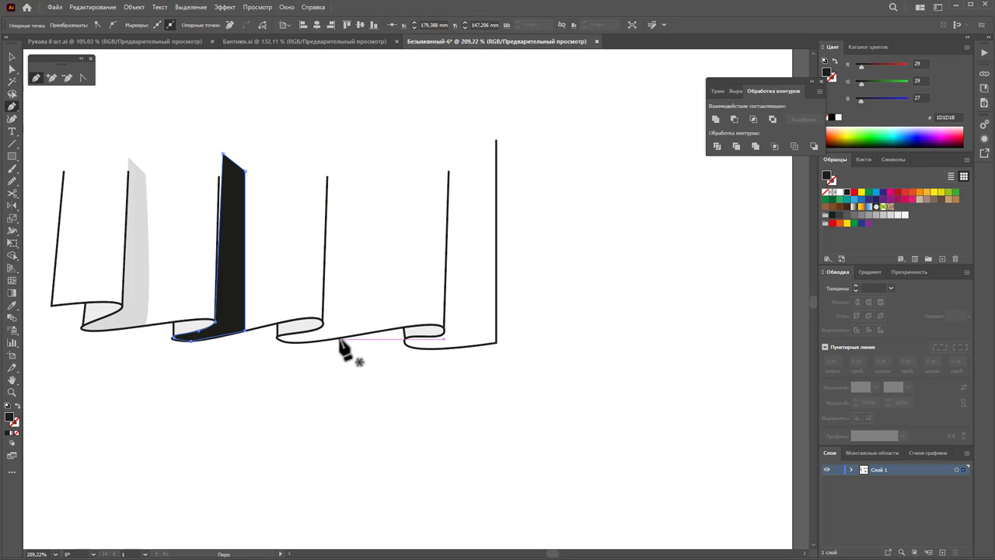
Draw a black shadow shape down the third pleat, curving around its curl
{"action": "left_click", "coordinate": [346, 337]}
{"action": "left_click", "coordinate": [343, 161]}
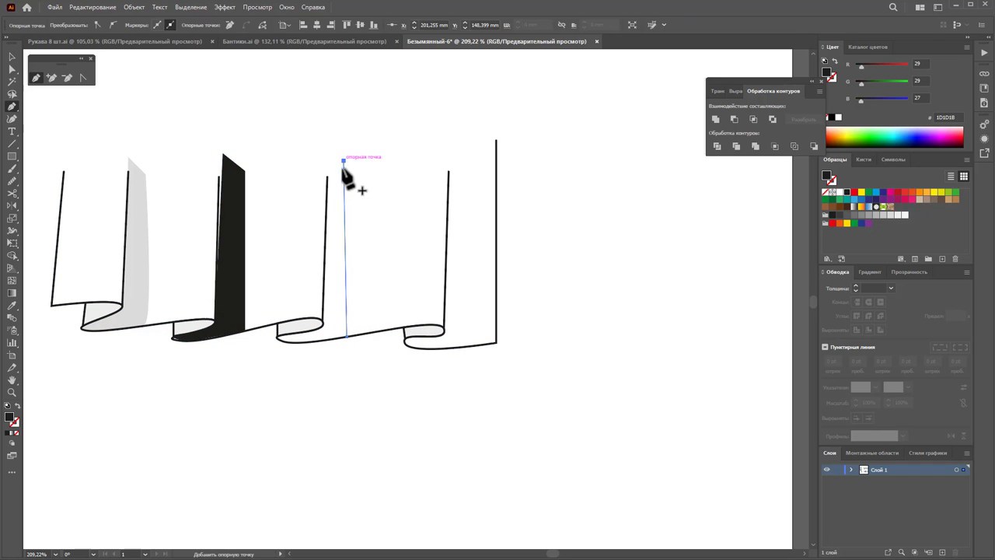
{"action": "left_click", "coordinate": [327, 148]}
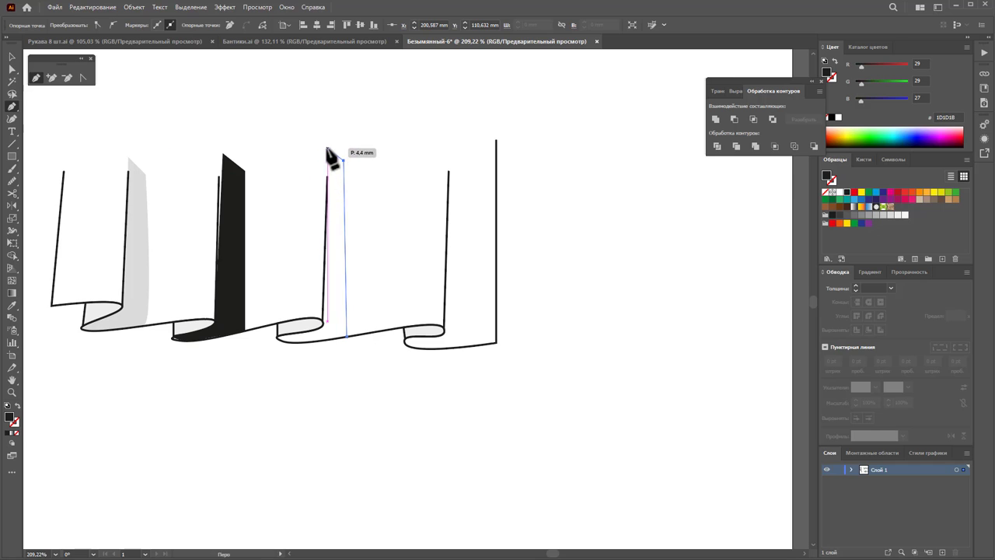
{"action": "left_click", "coordinate": [323, 326]}
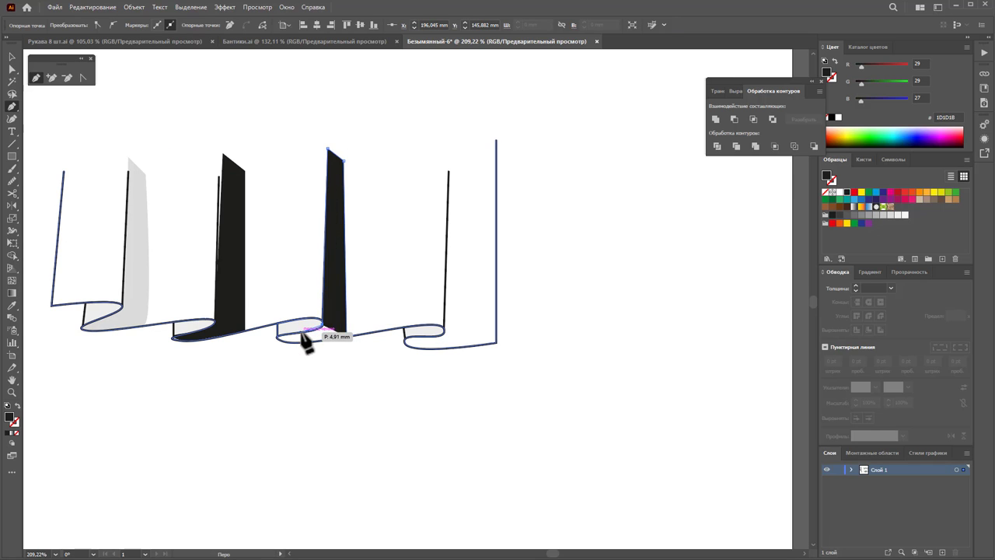
{"action": "left_click", "coordinate": [283, 337]}
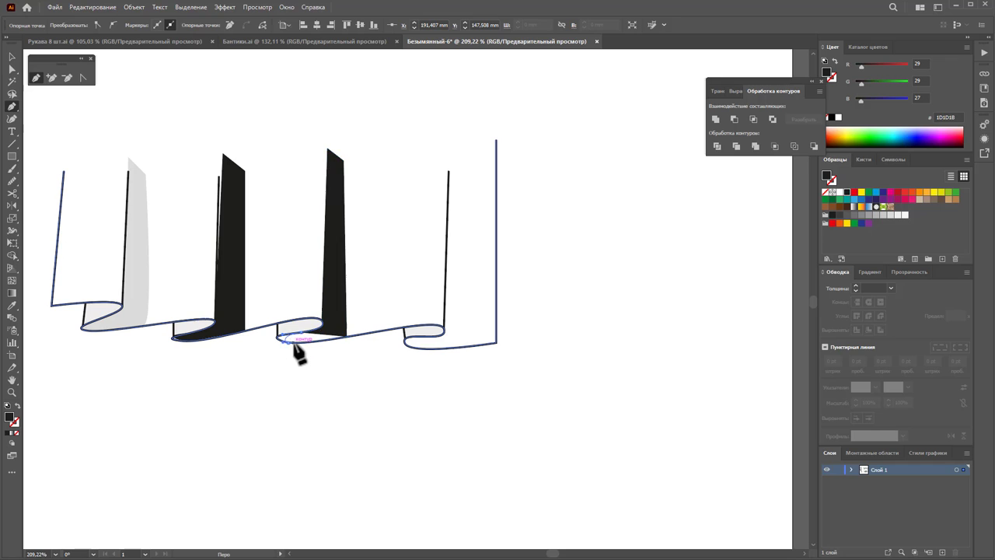
{"action": "left_click_drag", "start_coordinate": [293, 343], "coordinate": [308, 348]}
{"action": "left_click", "coordinate": [309, 345]}
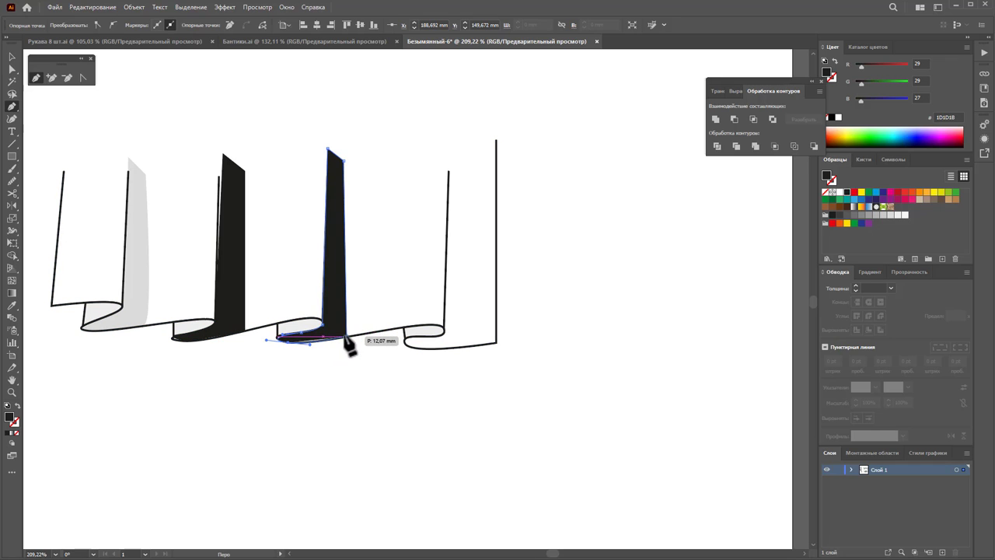
{"action": "left_click", "coordinate": [347, 339]}
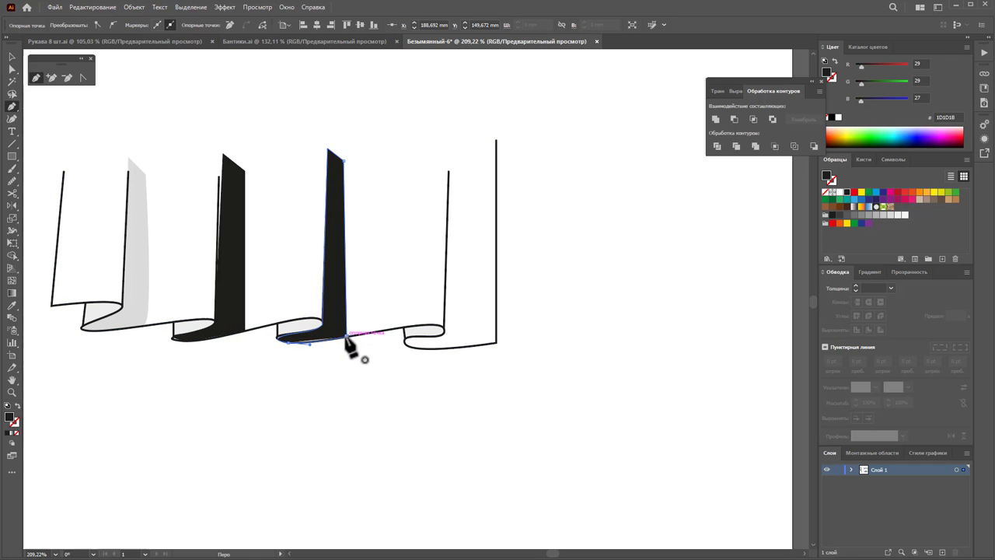
Draw a narrow black shadow strip along the rightmost pleat and its curl, then deselect
{"action": "left_click", "coordinate": [463, 168]}
{"action": "left_click", "coordinate": [463, 347]}
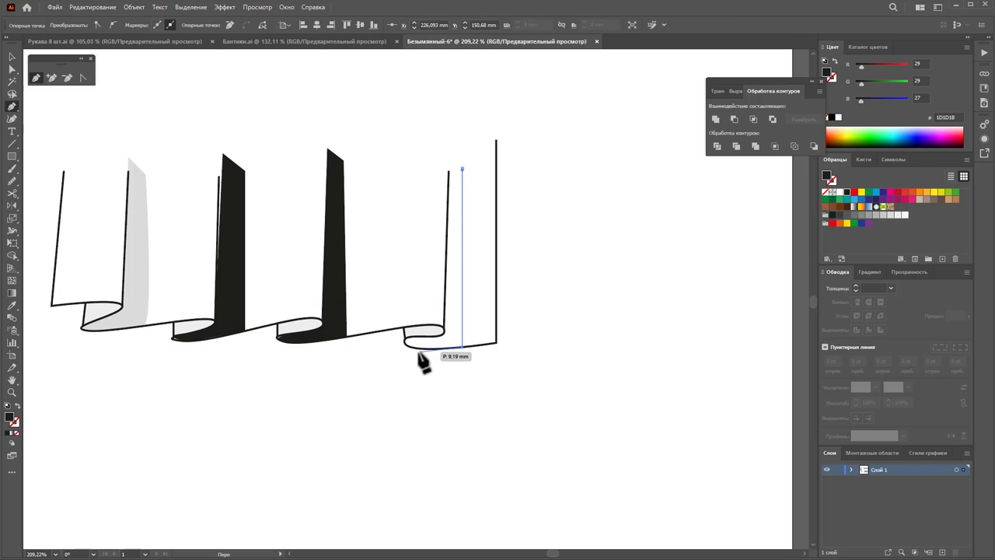
{"action": "key", "text": "Escape"}
{"action": "key", "text": "ctrl+z"}
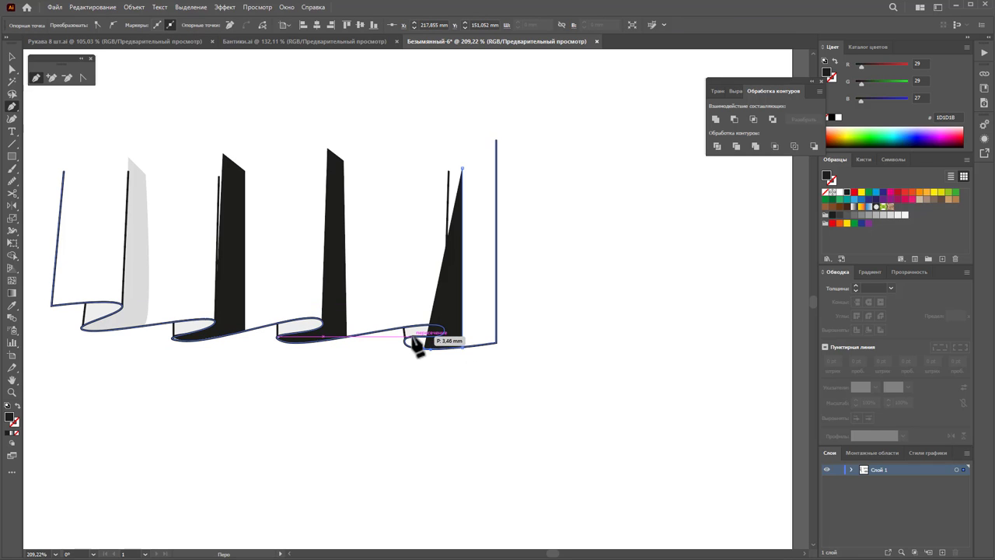
{"action": "left_click_drag", "start_coordinate": [405, 339], "coordinate": [420, 339]}
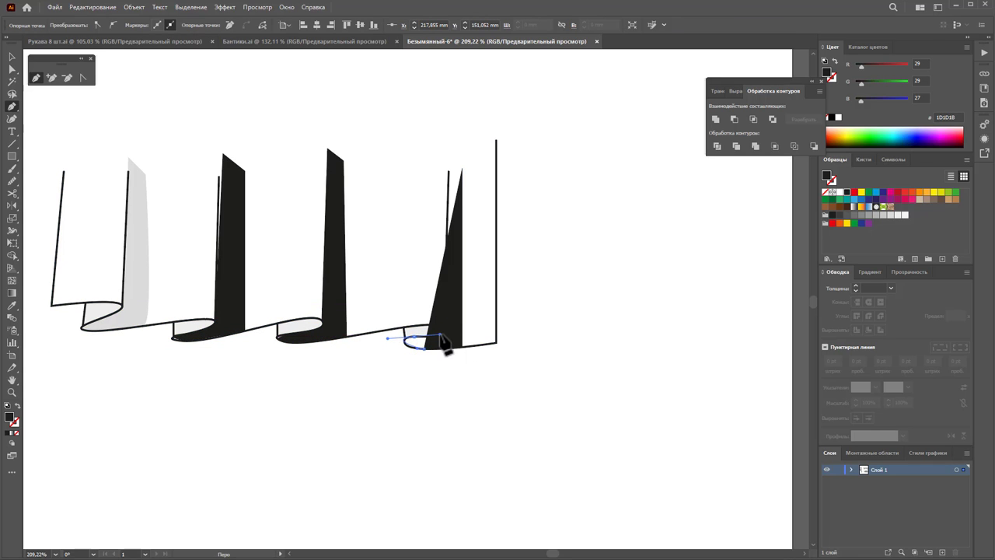
{"action": "left_click", "coordinate": [410, 347]}
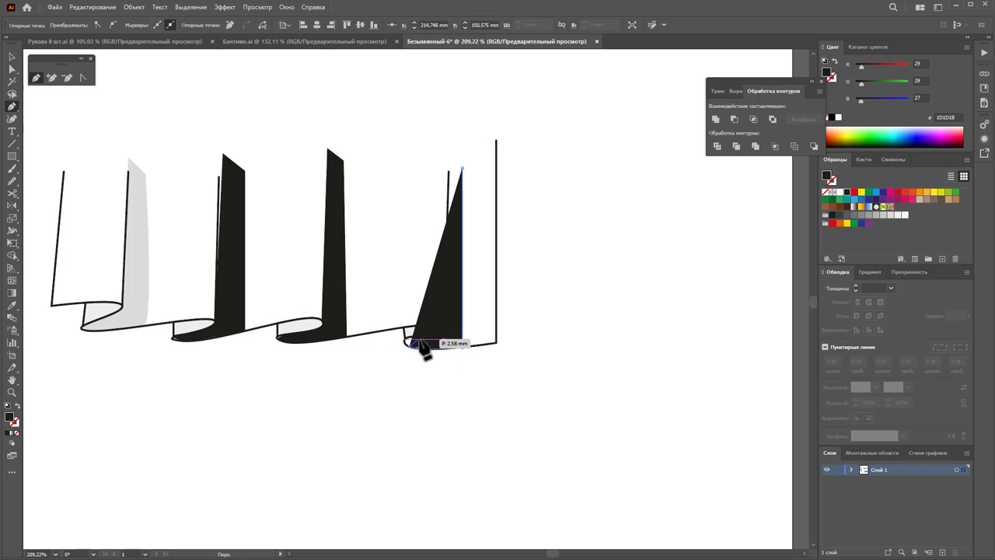
{"action": "left_click_drag", "start_coordinate": [444, 329], "coordinate": [453, 347]}
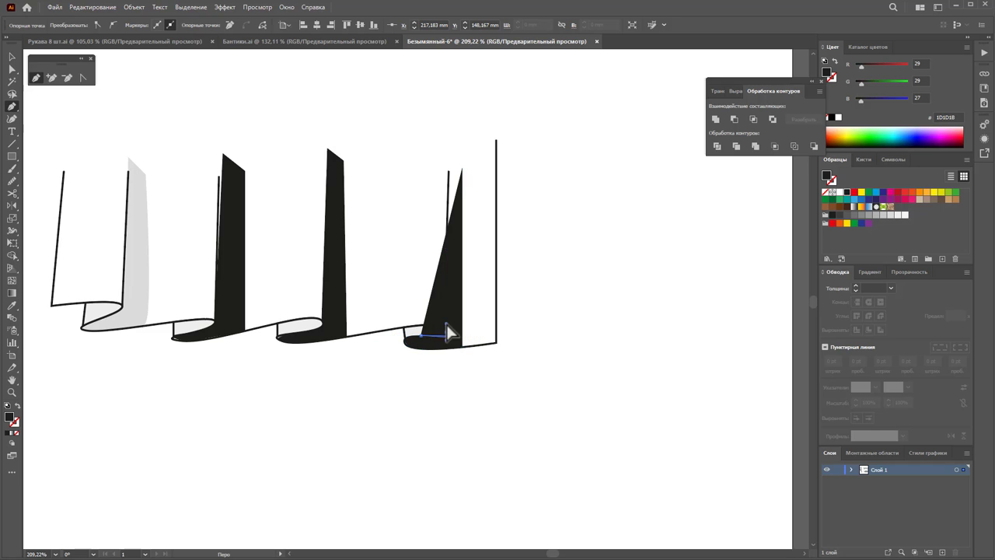
{"action": "left_click", "coordinate": [446, 333]}
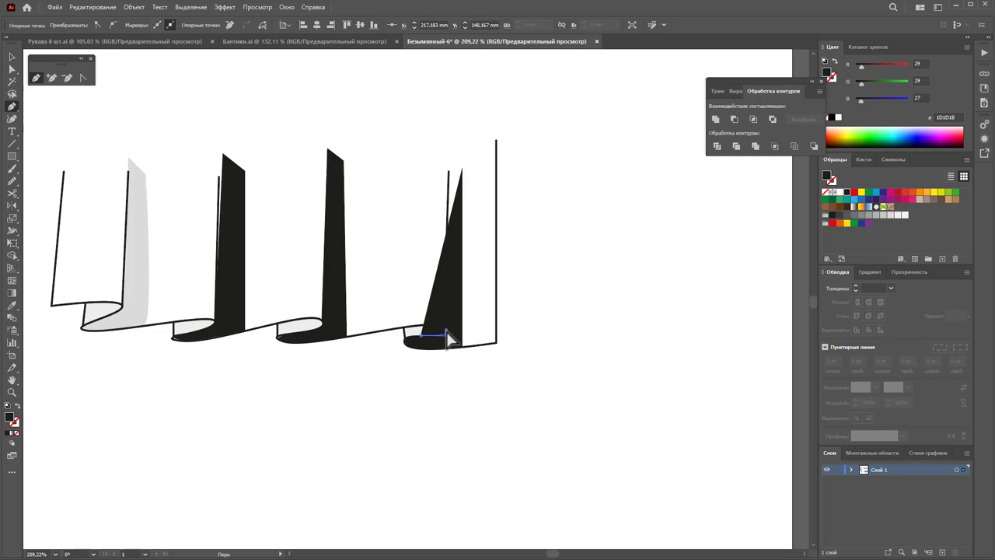
{"action": "left_click", "coordinate": [449, 167]}
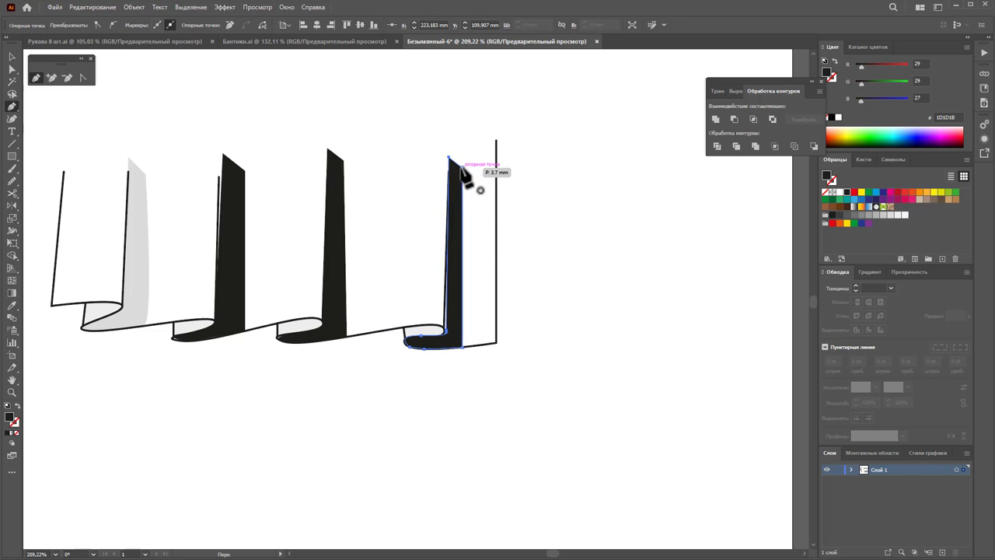
{"action": "left_click", "coordinate": [12, 68]}
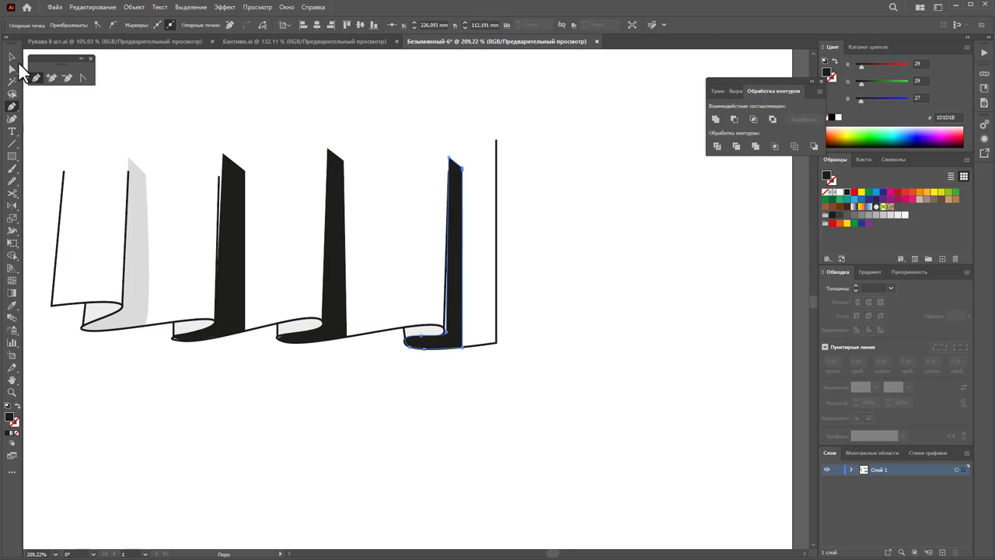
{"action": "left_click", "coordinate": [448, 336]}
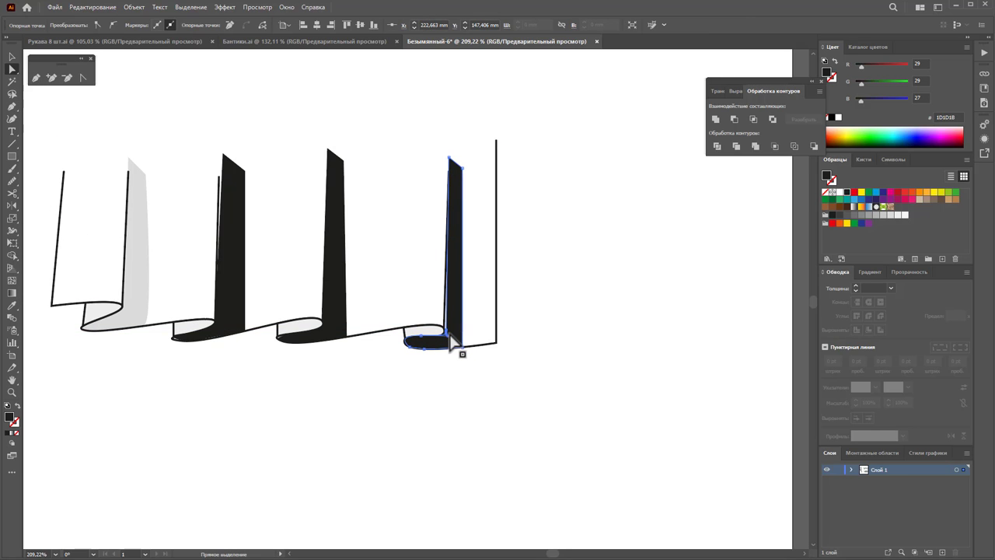
{"action": "left_click", "coordinate": [476, 389]}
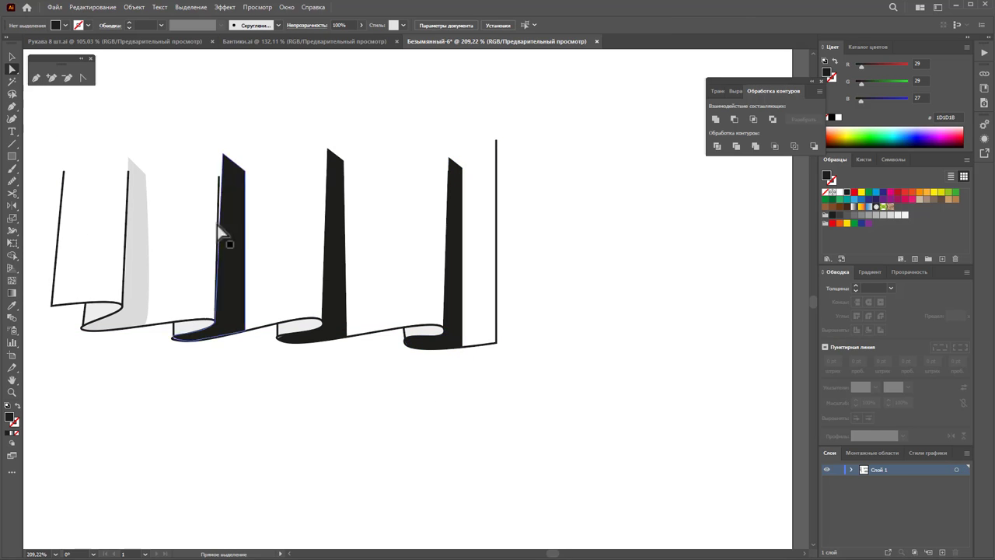
Copy the first fold's light-grey fill onto the other three pleat shadows with the Eyedropper
{"action": "left_click", "coordinate": [13, 56]}
{"action": "left_click", "coordinate": [233, 268]}
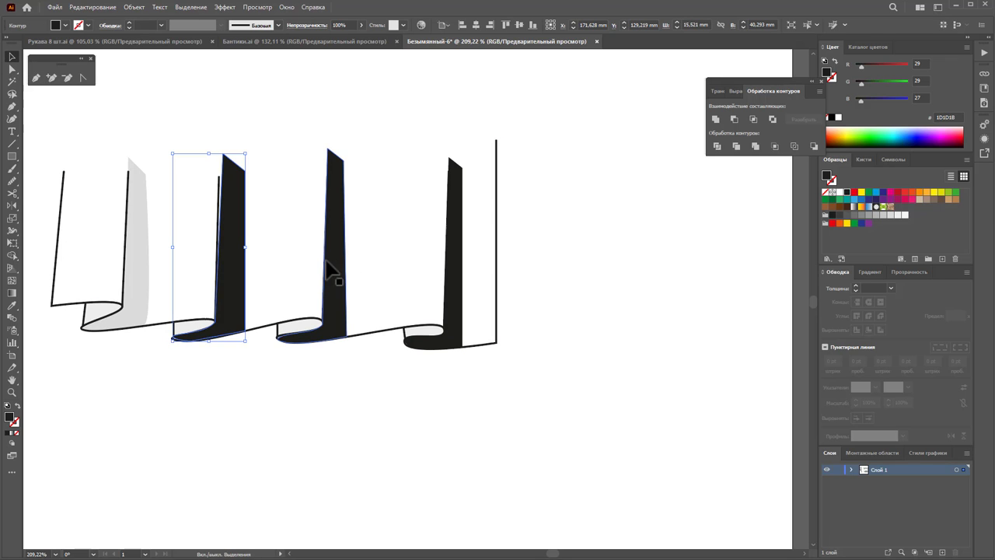
{"action": "left_click", "coordinate": [345, 264], "text": "shift"}
{"action": "left_click", "coordinate": [456, 289], "text": "shift"}
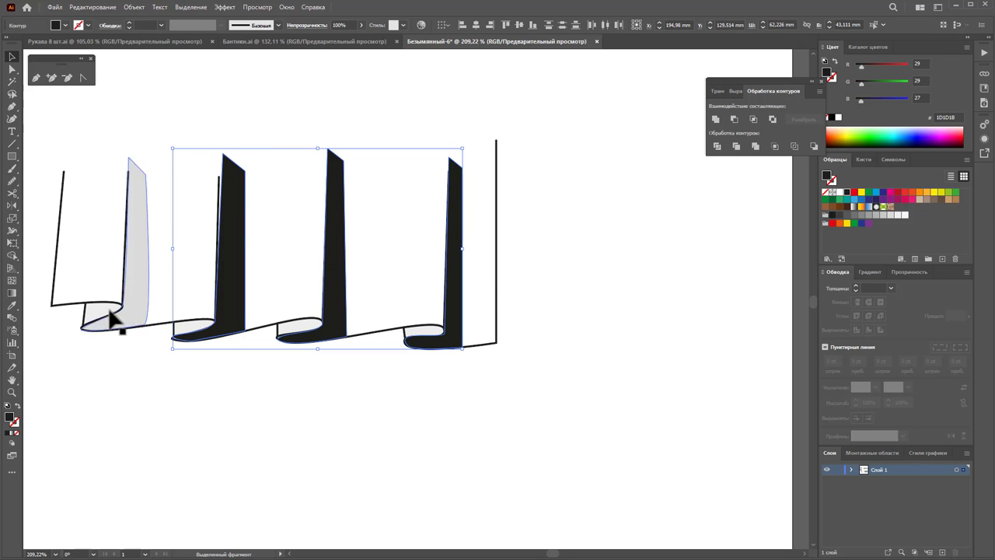
{"action": "left_click", "coordinate": [12, 305]}
{"action": "left_click", "coordinate": [144, 285]}
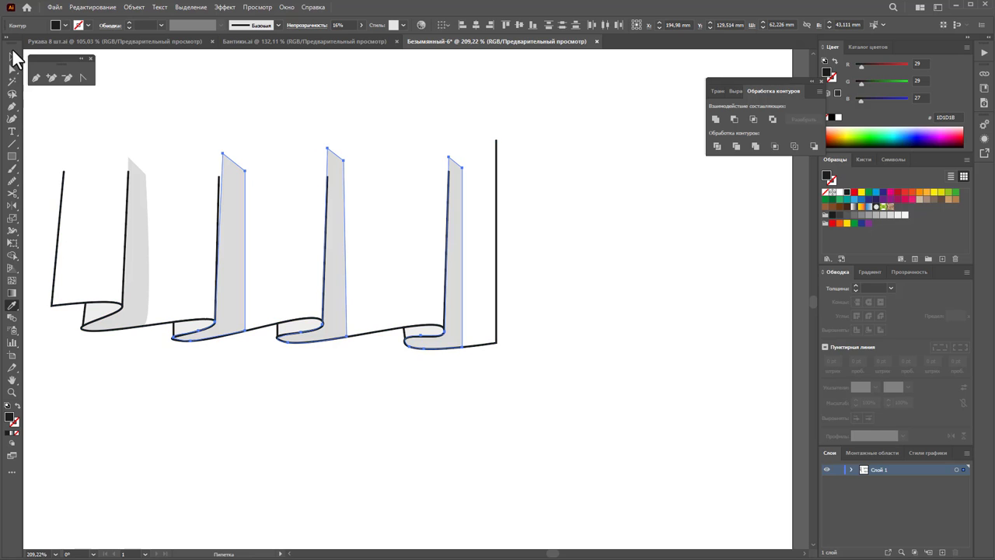
Zoom out from the hem close-up to see the whole artboard
{"action": "left_click", "coordinate": [12, 56]}
{"action": "left_click", "coordinate": [260, 95]}
{"action": "key", "text": "z"}
{"action": "left_click", "coordinate": [340, 306], "text": "alt"}
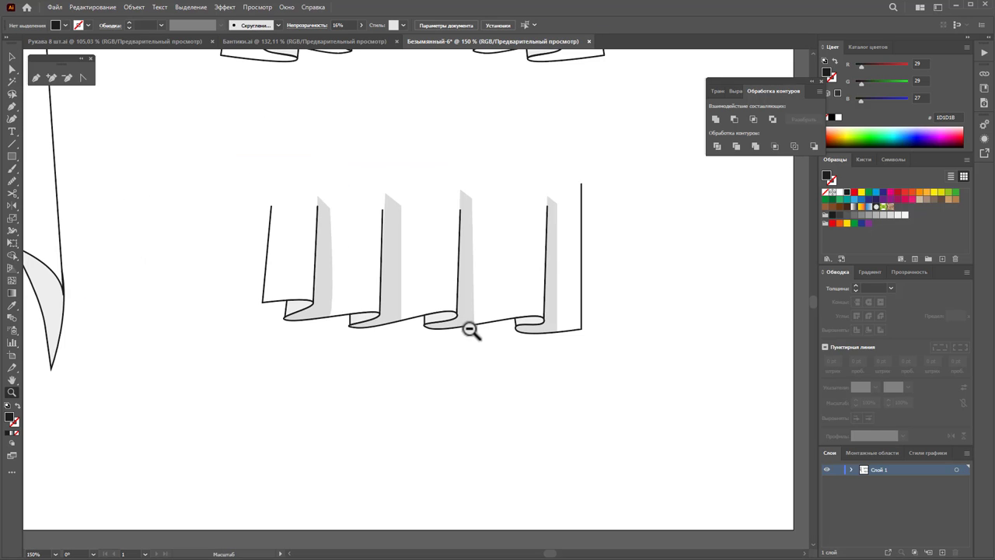
{"action": "left_click", "coordinate": [482, 289], "text": "alt"}
{"action": "scroll", "coordinate": [433, 289], "scroll_direction": "up", "scroll_amount": 3}
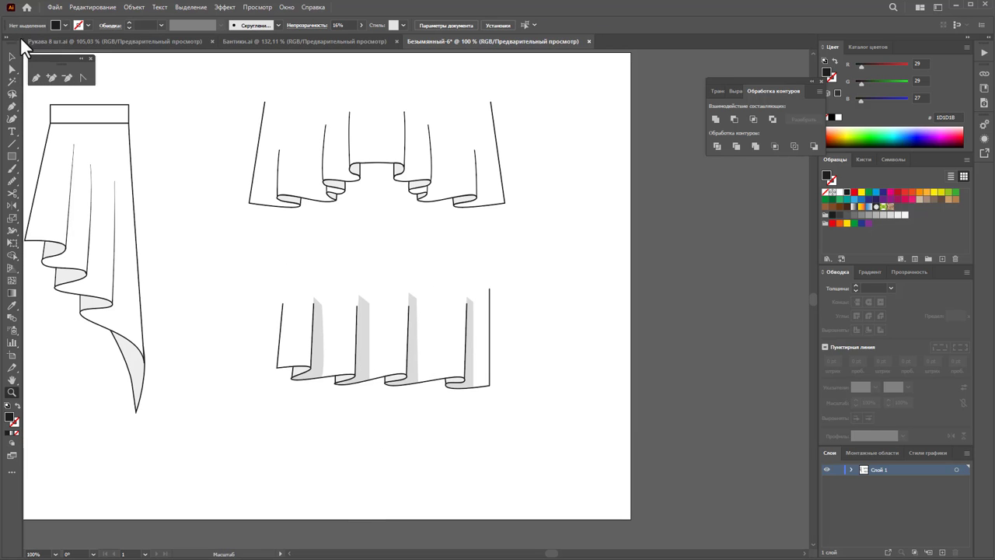
Select all four grey fold shadows on the hem
{"action": "left_click", "coordinate": [13, 57]}
{"action": "left_click", "coordinate": [319, 346]}
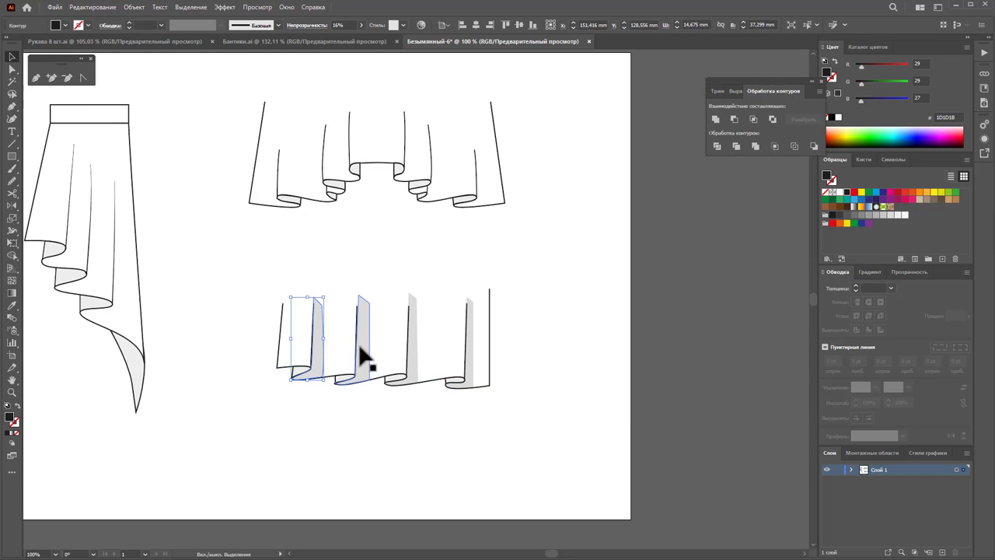
{"action": "left_click", "coordinate": [367, 350], "text": "shift"}
{"action": "left_click", "coordinate": [413, 354], "text": "shift"}
{"action": "left_click", "coordinate": [470, 357], "text": "shift"}
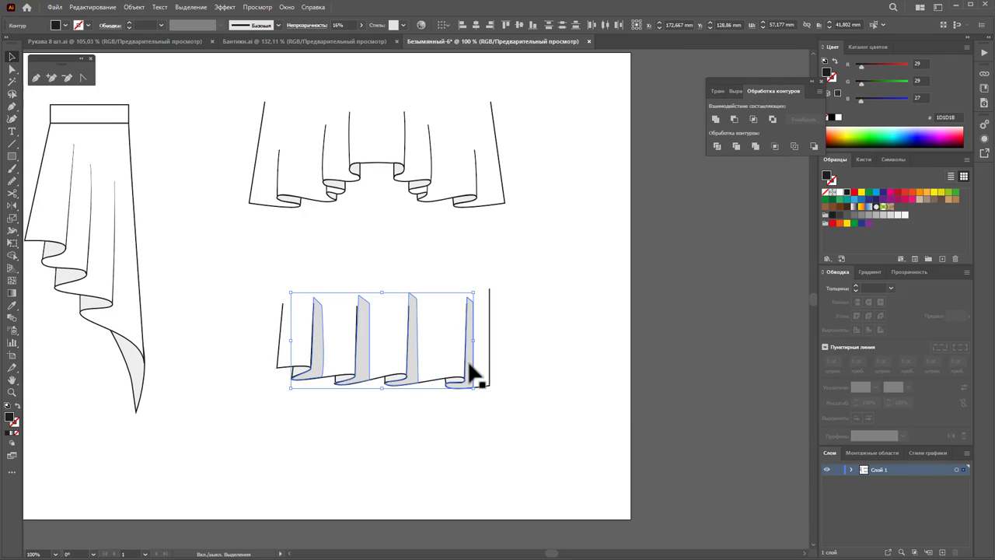
Apply an 8.7 px Gaussian blur to the fold shadows, then undo it
{"action": "left_click", "coordinate": [287, 8]}
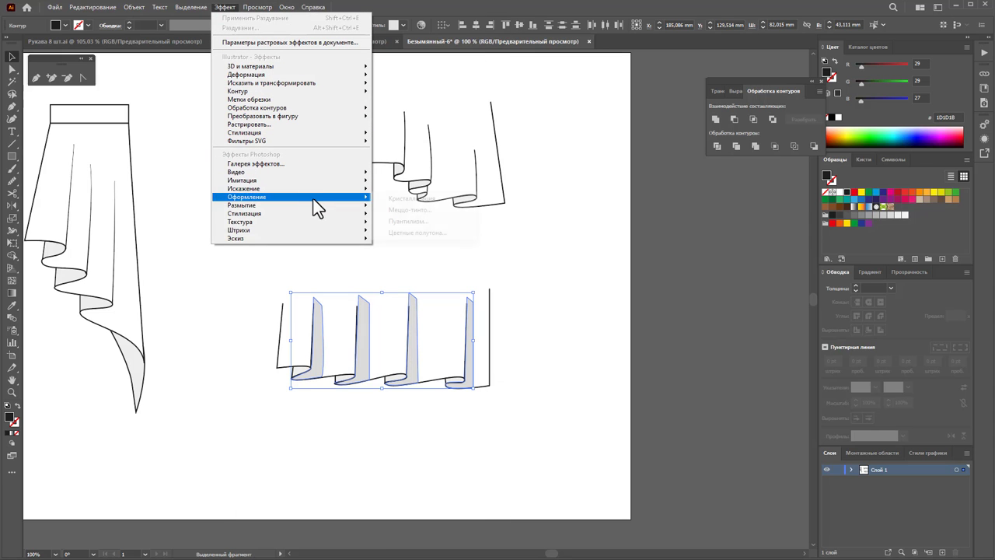
{"action": "mouse_move", "coordinate": [295, 206]}
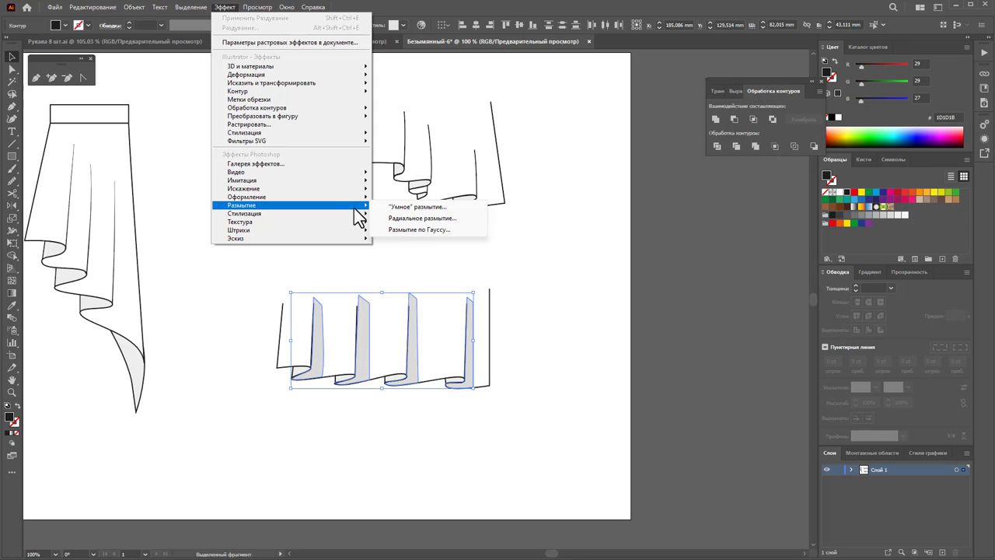
{"action": "left_click", "coordinate": [399, 228]}
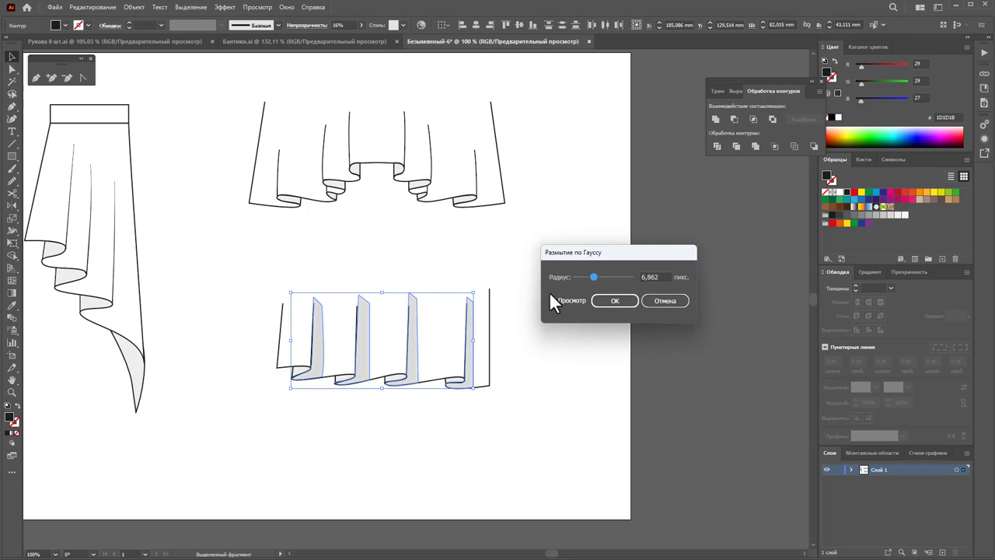
{"action": "left_click_drag", "start_coordinate": [594, 277], "coordinate": [606, 277]}
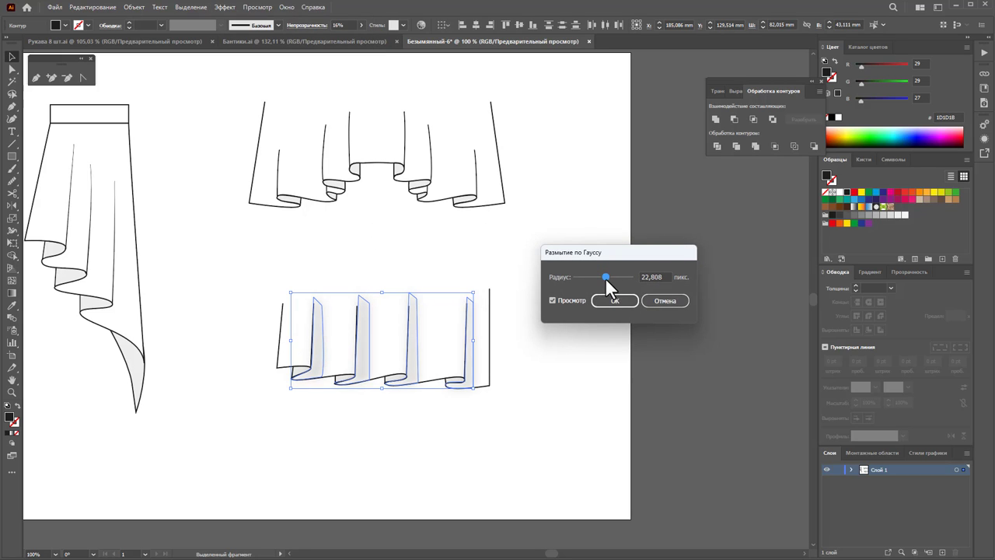
{"action": "mouse_move", "coordinate": [605, 277]}
{"action": "left_mouse_down"}
{"action": "mouse_move", "coordinate": [596, 277]}
{"action": "mouse_move", "coordinate": [616, 274]}
{"action": "mouse_move", "coordinate": [600, 279]}
{"action": "left_mouse_up"}
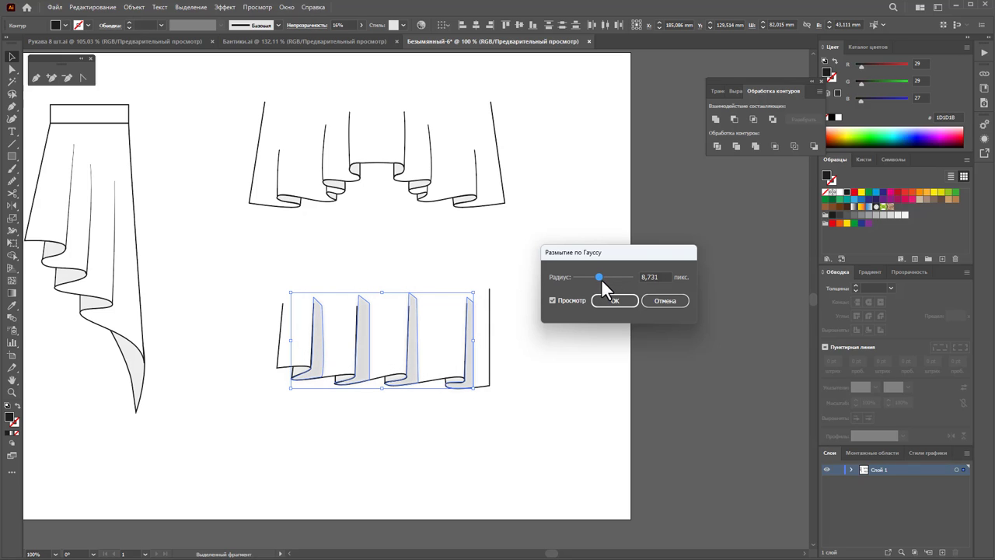
{"action": "left_click", "coordinate": [608, 303]}
{"action": "left_click", "coordinate": [542, 346]}
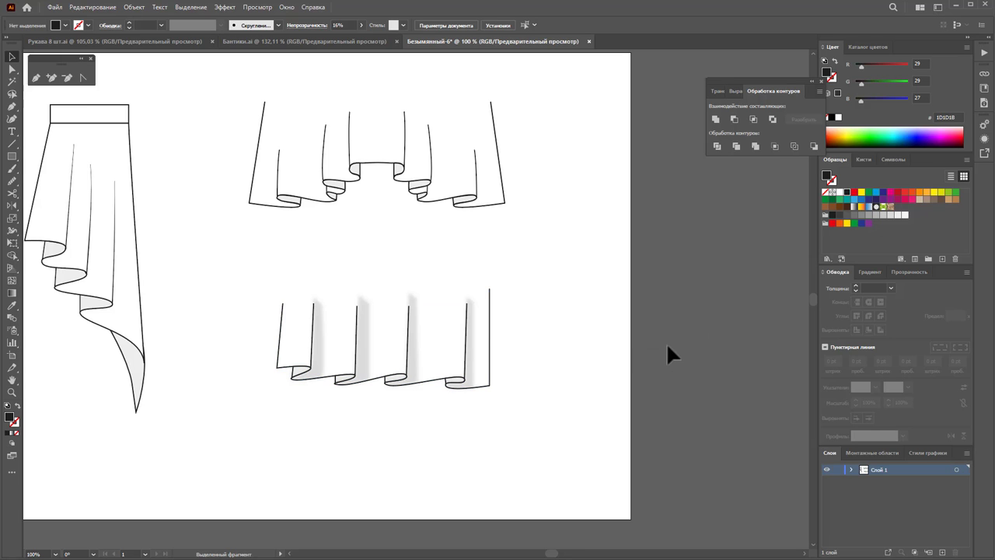
{"action": "key", "text": "ctrl+z"}
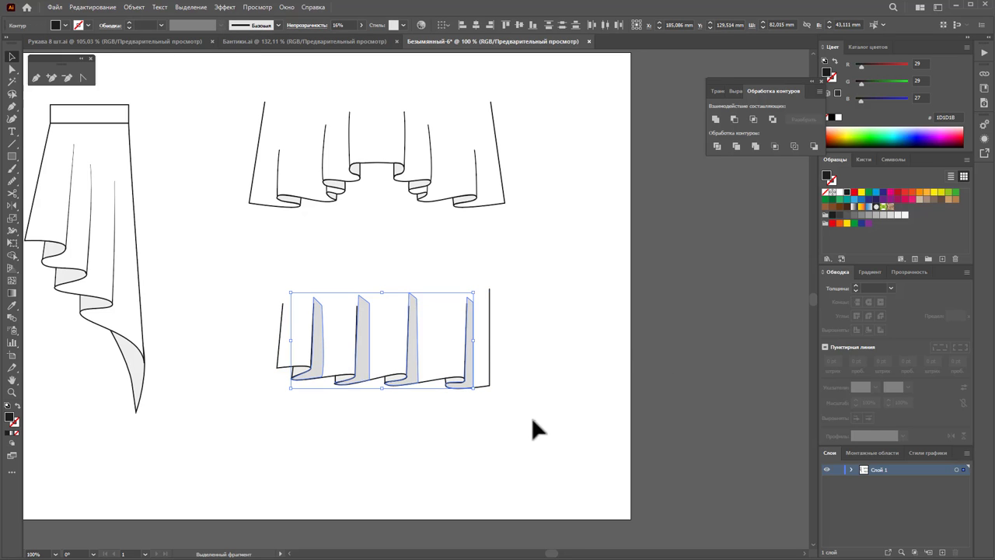
Duplicate the pleated hem below the original and select the copy's four fold shadows
{"action": "left_click_drag", "start_coordinate": [535, 428], "coordinate": [248, 283]}
{"action": "mouse_move", "coordinate": [356, 365]}
{"action": "left_mouse_down"}
{"action": "mouse_move", "coordinate": [363, 322]}
{"action": "mouse_move", "coordinate": [363, 443]}
{"action": "left_mouse_up"}
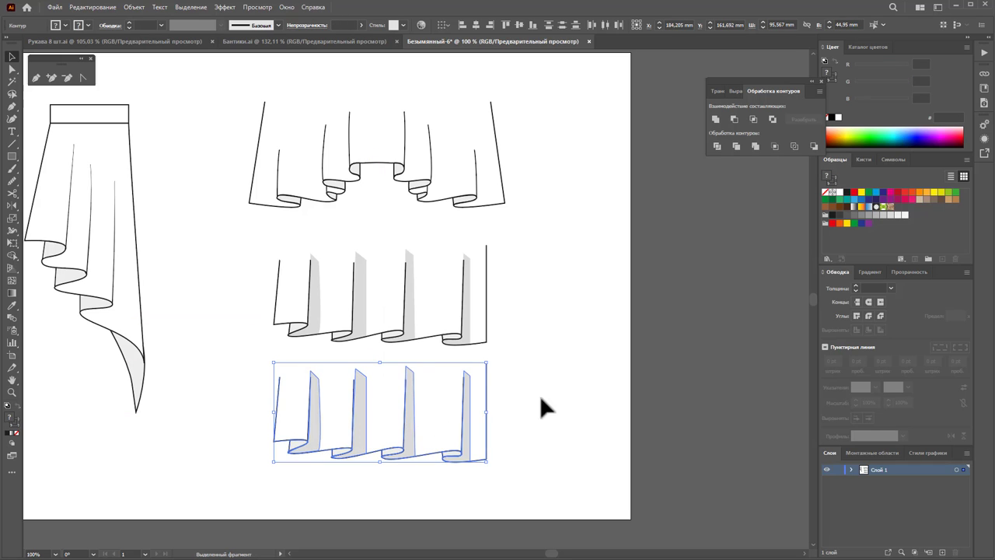
{"action": "left_click", "coordinate": [471, 404]}
{"action": "left_click", "coordinate": [412, 422], "text": "shift"}
{"action": "left_click", "coordinate": [342, 433], "text": "shift"}
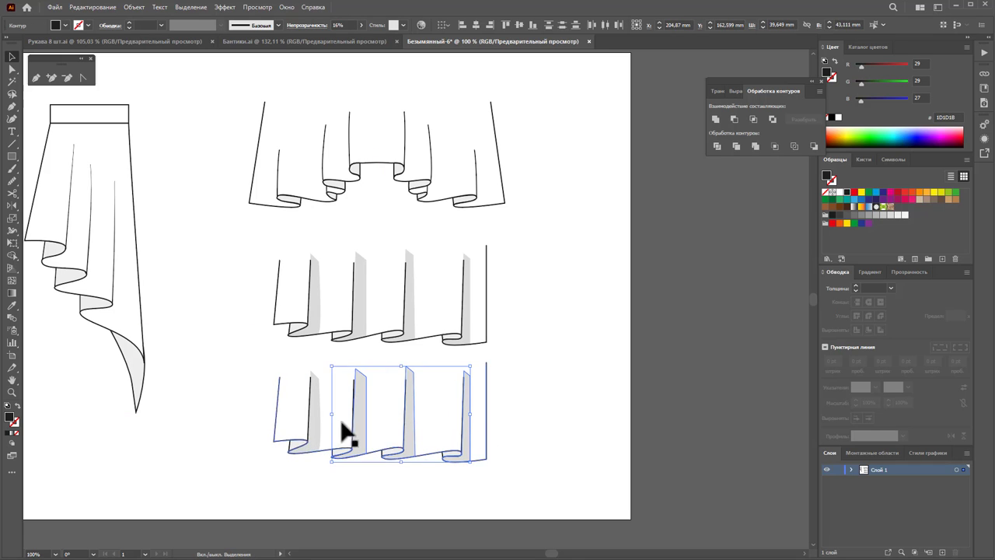
{"action": "left_click", "coordinate": [320, 412], "text": "shift"}
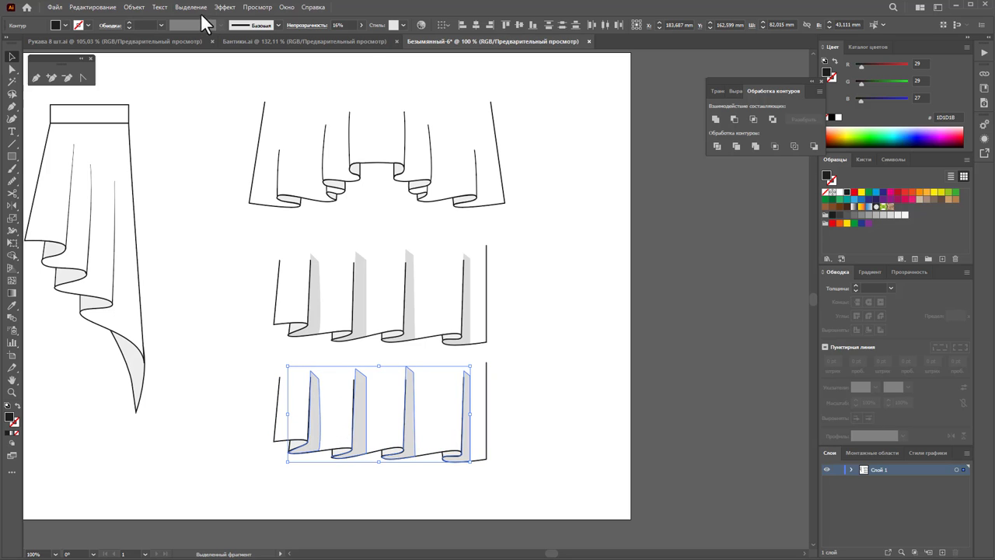
Apply a 26.7 px Gaussian blur to the copy's fold shadows
{"action": "left_click", "coordinate": [223, 7]}
{"action": "mouse_move", "coordinate": [242, 205]}
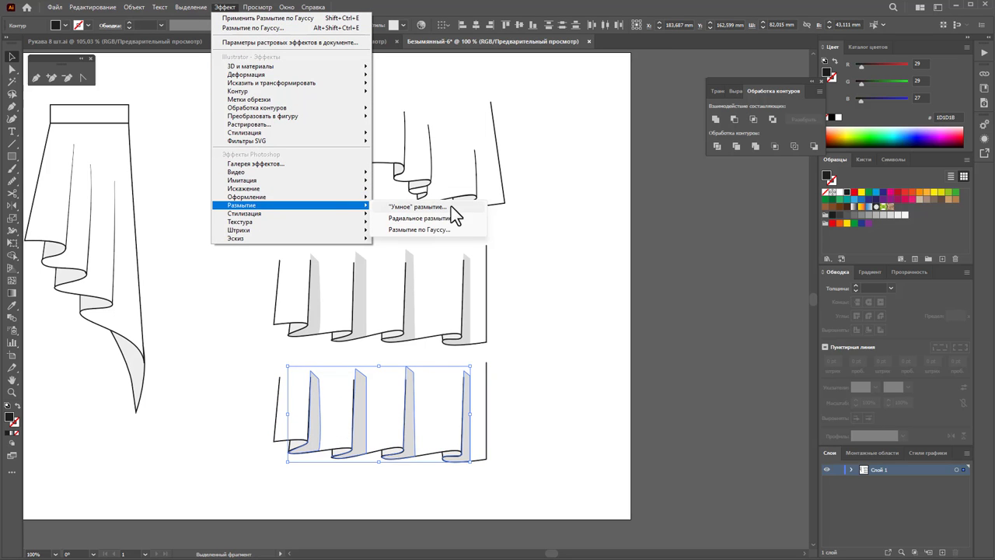
{"action": "left_click", "coordinate": [445, 229]}
{"action": "left_click_drag", "start_coordinate": [601, 278], "coordinate": [605, 275]}
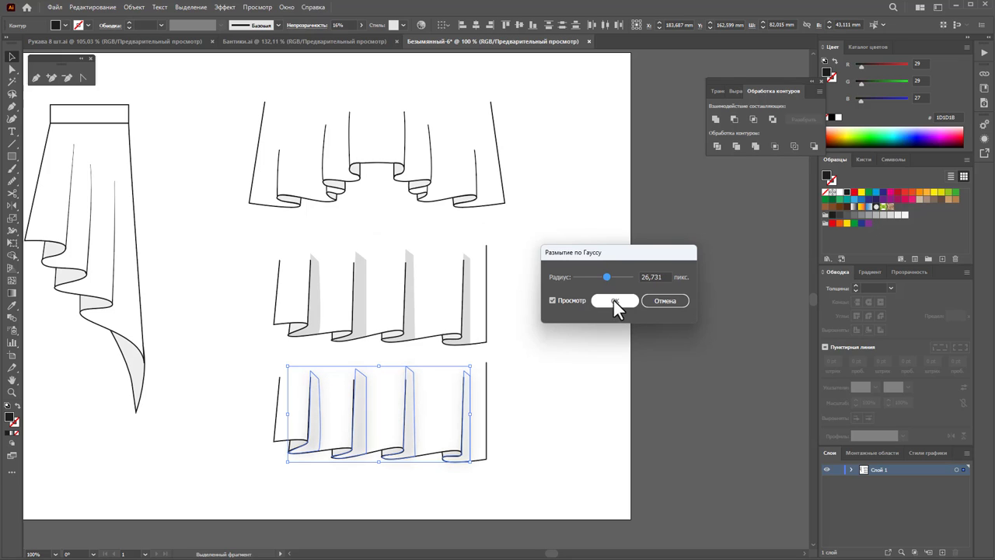
{"action": "left_click", "coordinate": [613, 300]}
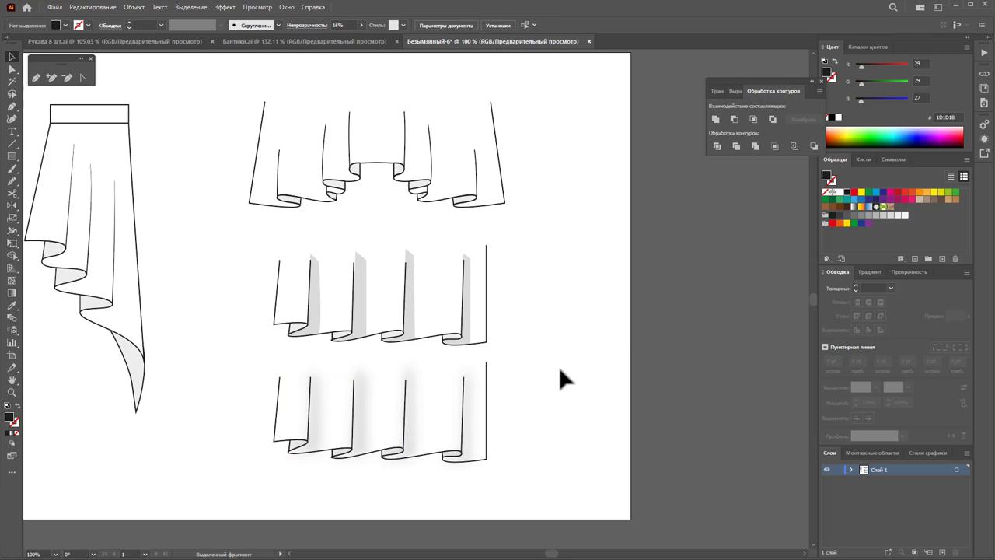
Fit the whole artboard in the window and move the floating panel off the drawing
{"action": "key", "text": "z"}
{"action": "left_click", "coordinate": [292, 255], "text": "alt"}
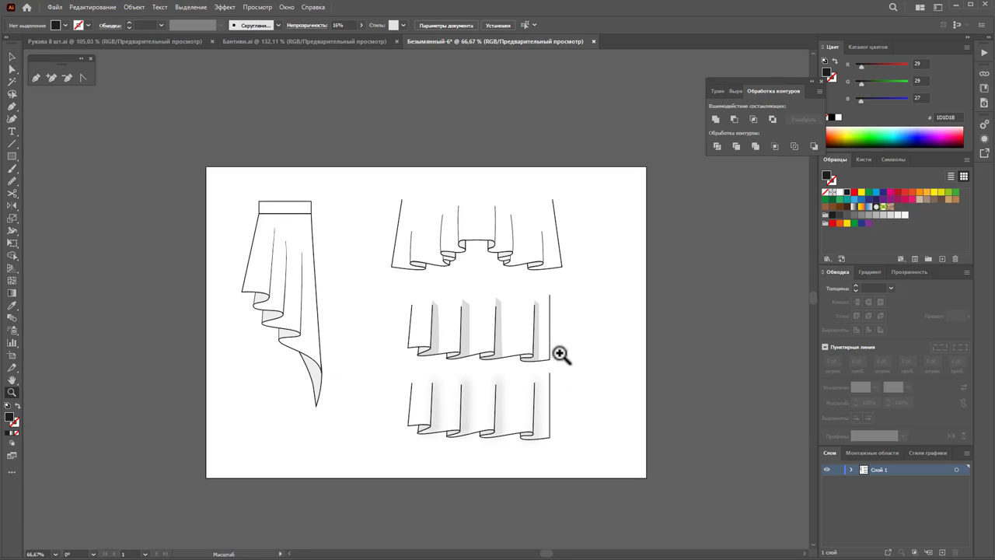
{"action": "key", "text": "ctrl+0"}
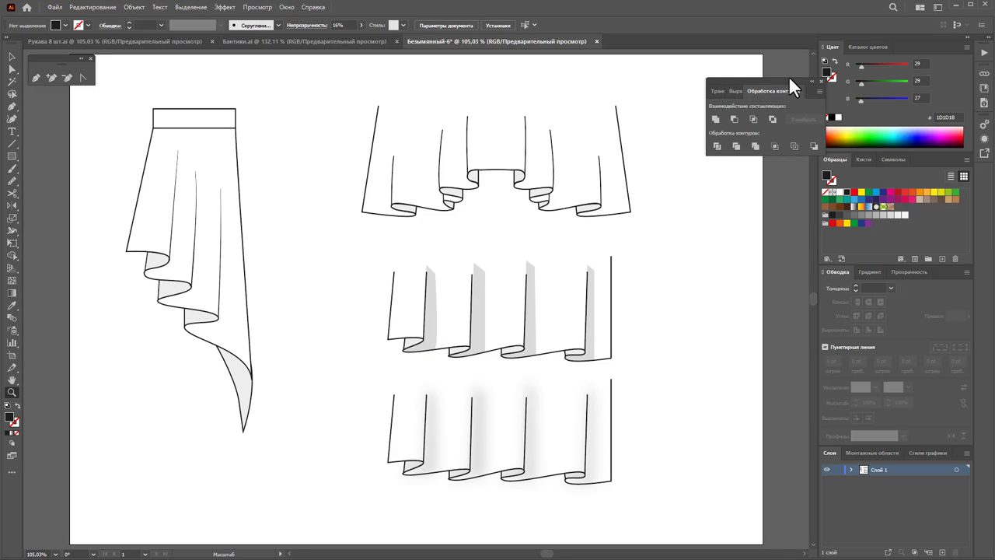
{"action": "left_click_drag", "start_coordinate": [786, 78], "coordinate": [770, 55]}
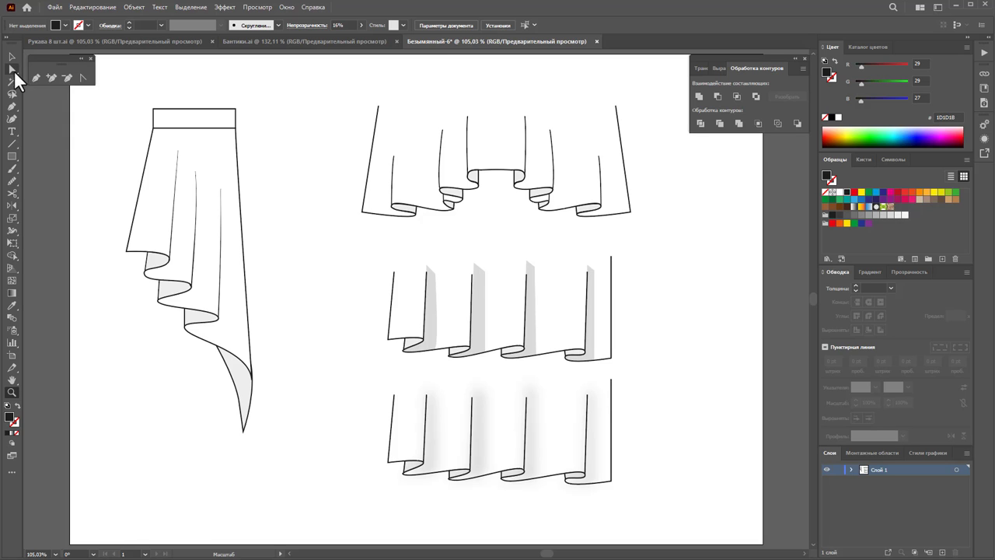
Enlarge the asymmetric skirt drawing and shift it right and down
{"action": "left_click", "coordinate": [12, 56]}
{"action": "left_click_drag", "start_coordinate": [116, 102], "coordinate": [295, 463]}
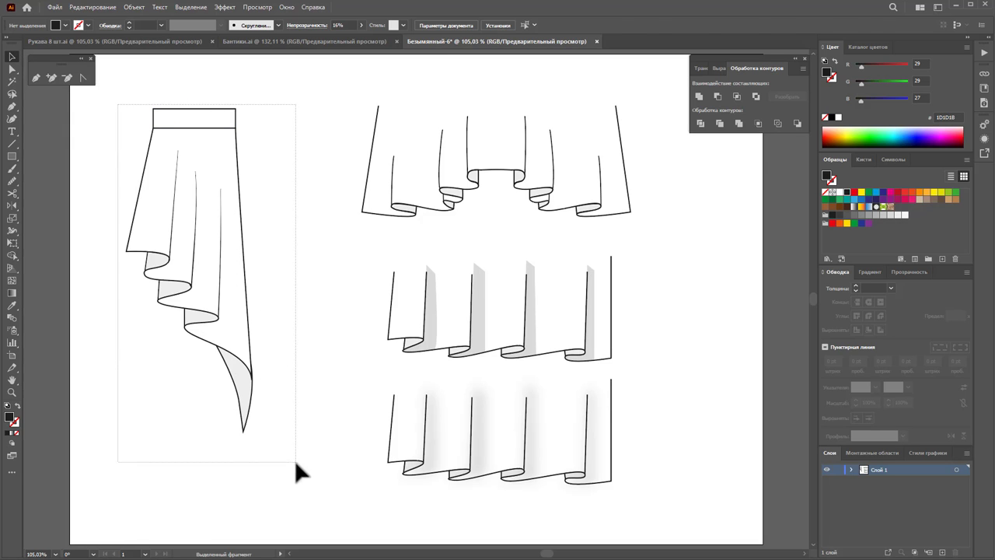
{"action": "left_click_drag", "start_coordinate": [246, 384], "coordinate": [294, 407]}
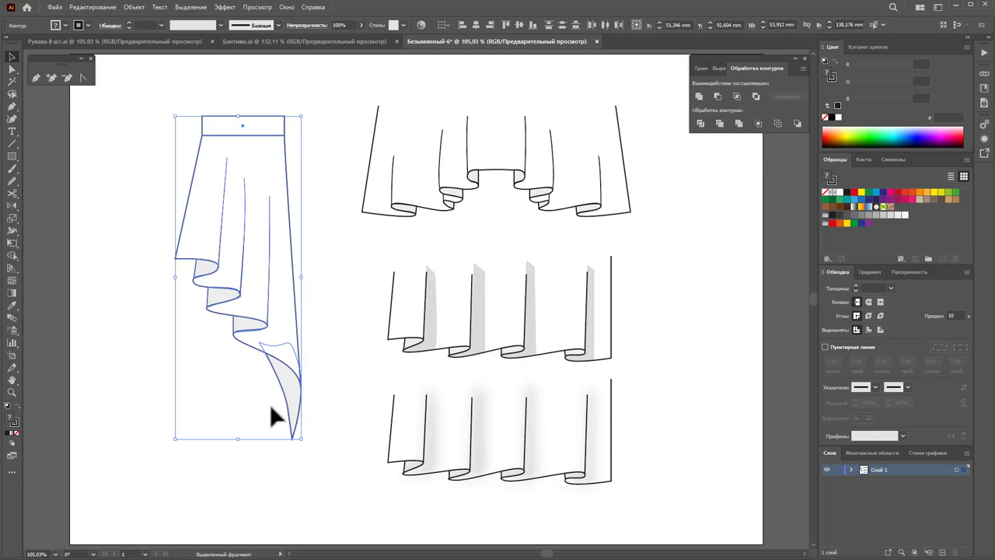
{"action": "left_click_drag", "start_coordinate": [178, 441], "coordinate": [160, 474]}
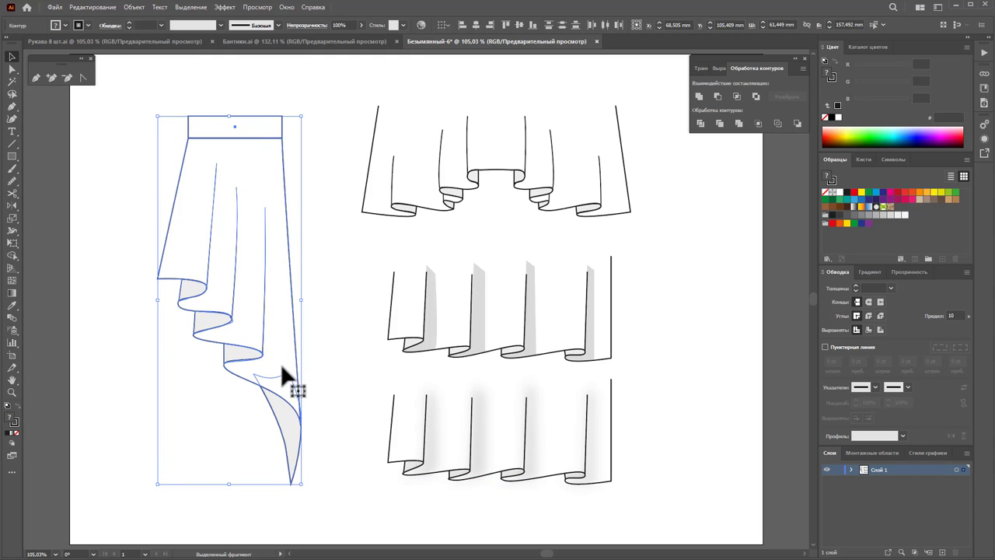
{"action": "left_click_drag", "start_coordinate": [281, 364], "coordinate": [289, 357]}
{"action": "left_click", "coordinate": [340, 342]}
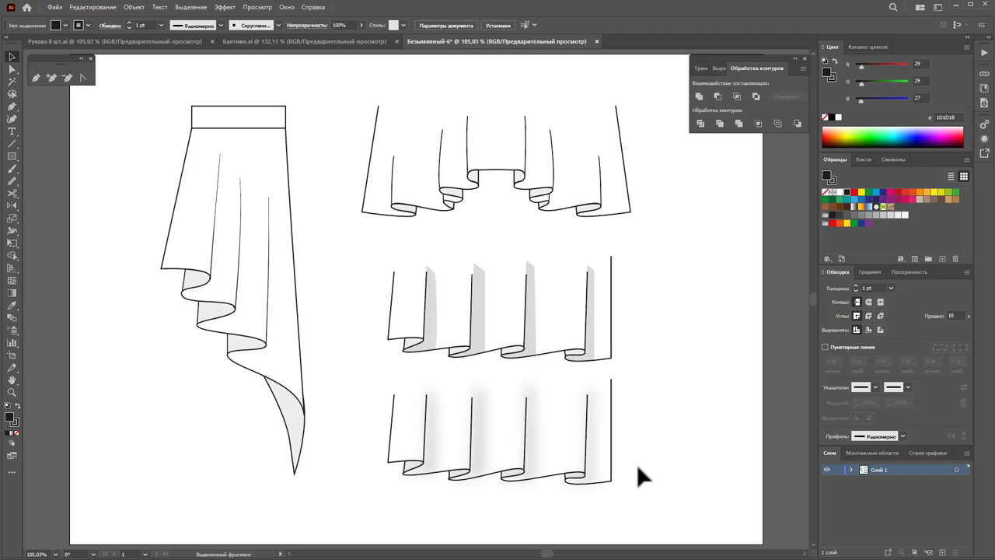
Convert the skirt outline's top-right waist corner into a smooth curve
{"action": "left_click", "coordinate": [292, 267]}
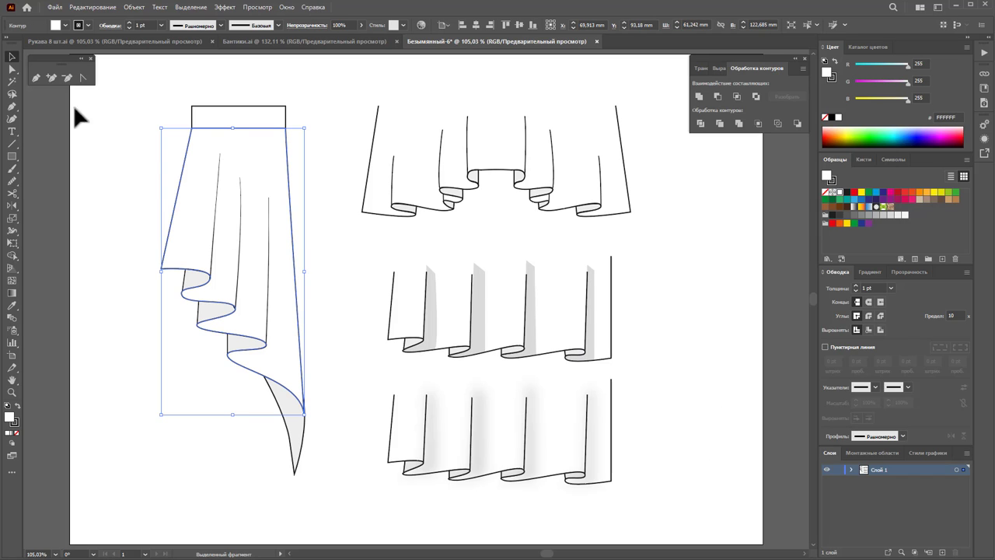
{"action": "left_click", "coordinate": [84, 78]}
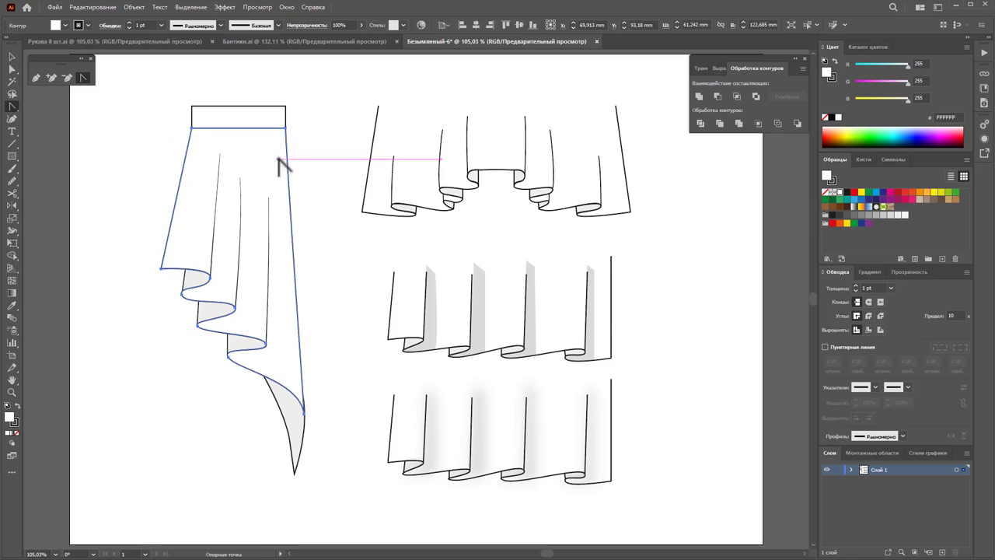
{"action": "mouse_move", "coordinate": [286, 128]}
{"action": "left_mouse_down"}
{"action": "mouse_move", "coordinate": [264, 73]}
{"action": "mouse_move", "coordinate": [287, 128]}
{"action": "left_mouse_up"}
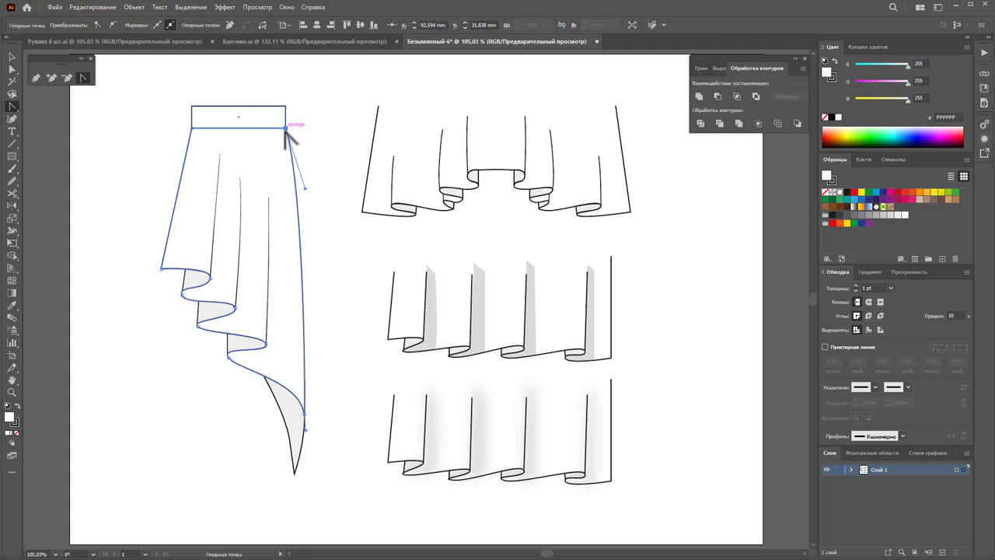
{"action": "left_click", "coordinate": [12, 57]}
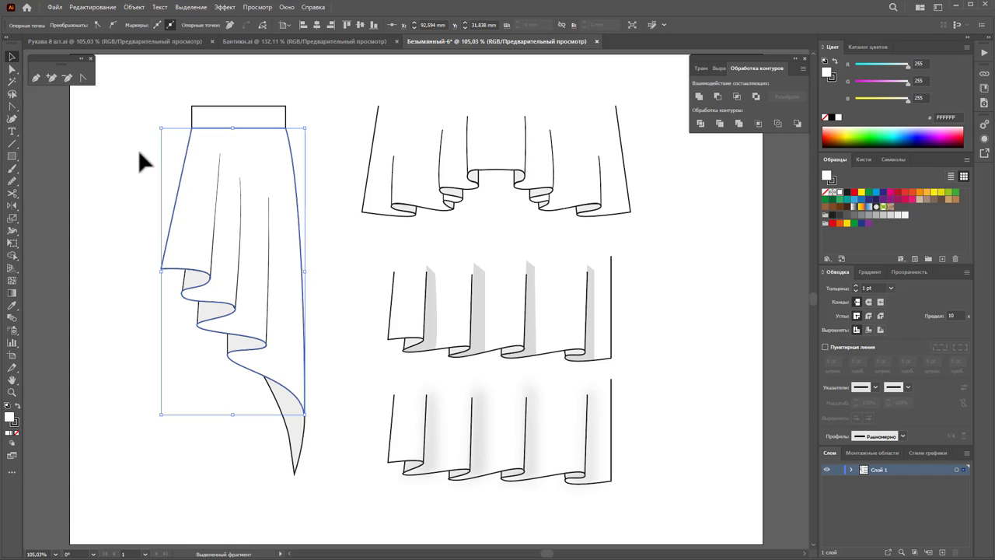
{"action": "left_click", "coordinate": [139, 148]}
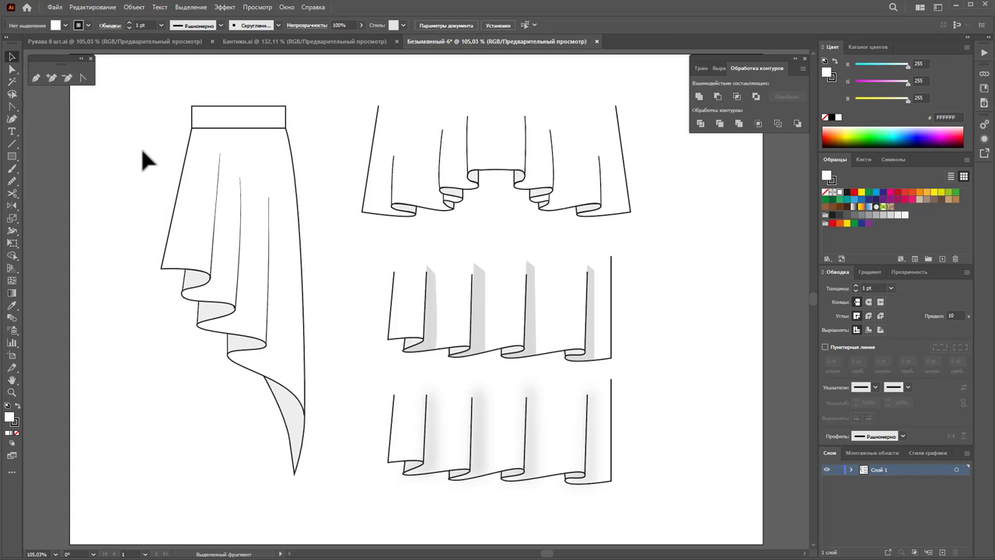